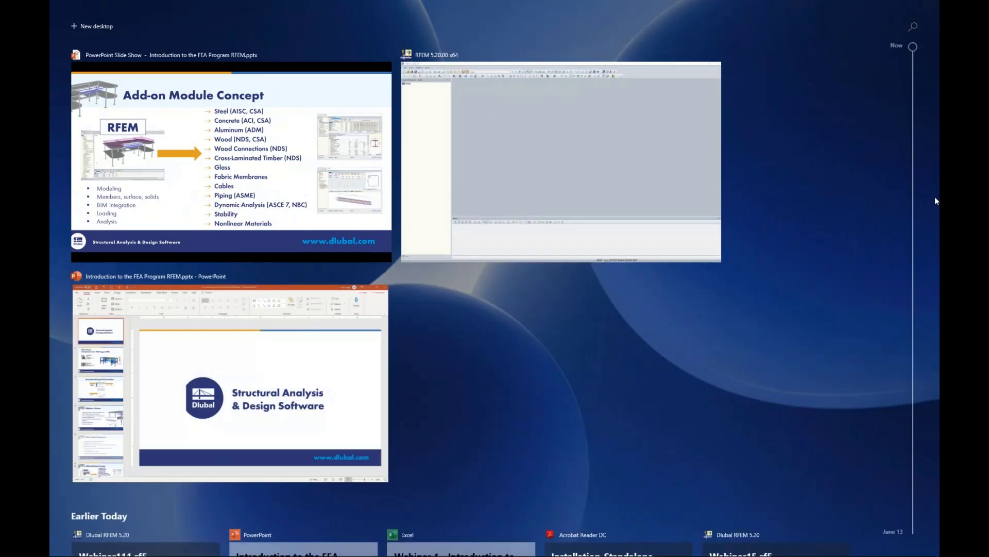
Step: Switch to RFEM, name the new 3D model Intro, and accept the Downward orientation for the local z-axis
left_click(561, 165)
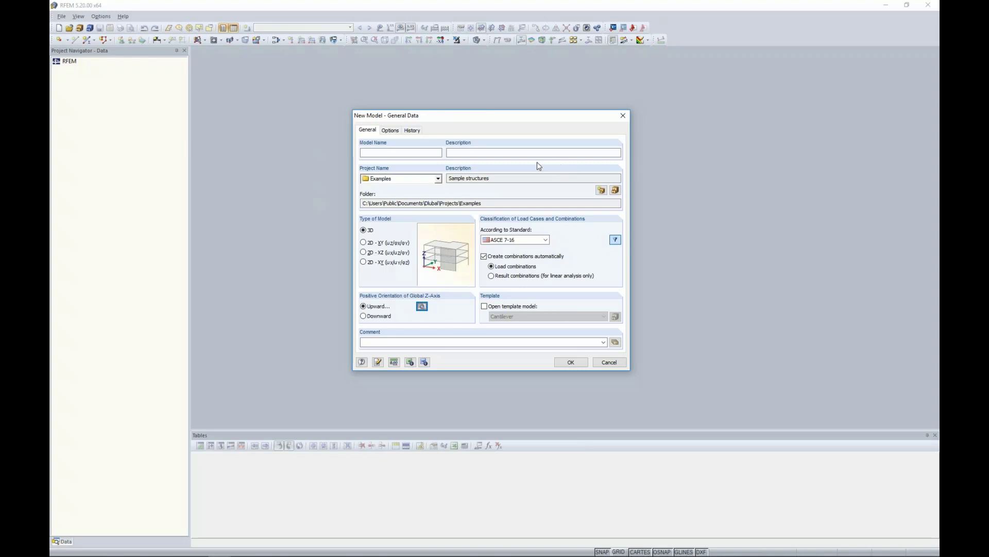
left_click(413, 153)
type("I")
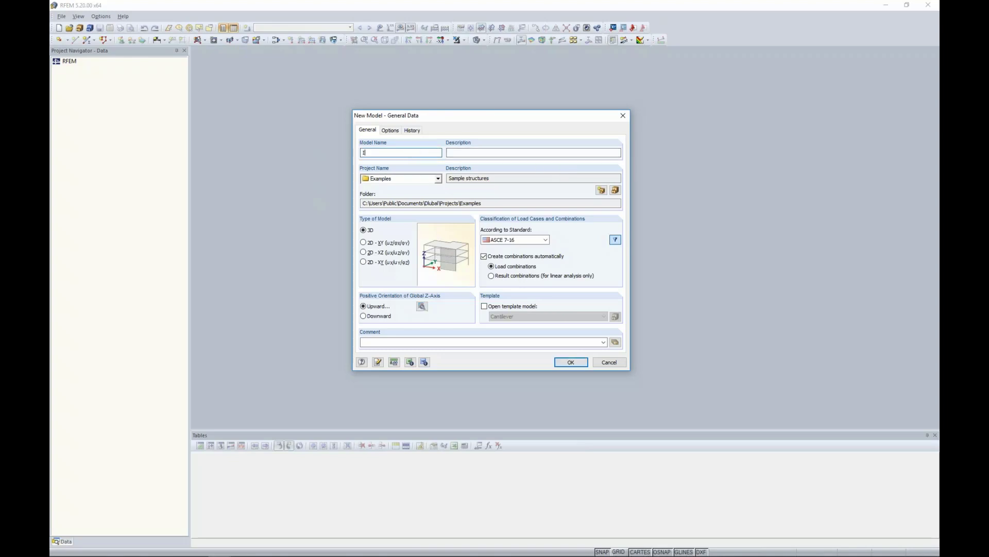
type("ntro")
left_click(422, 307)
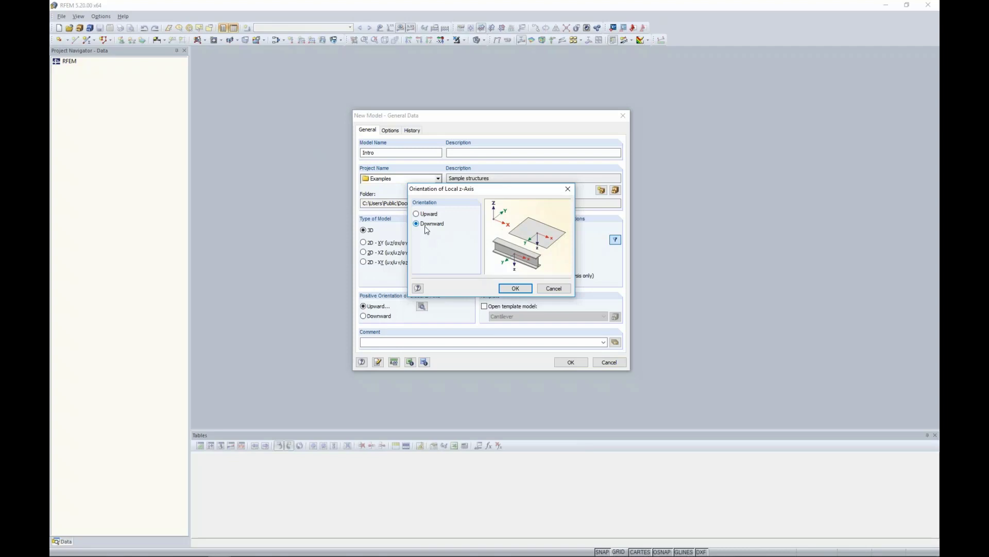
left_click(507, 288)
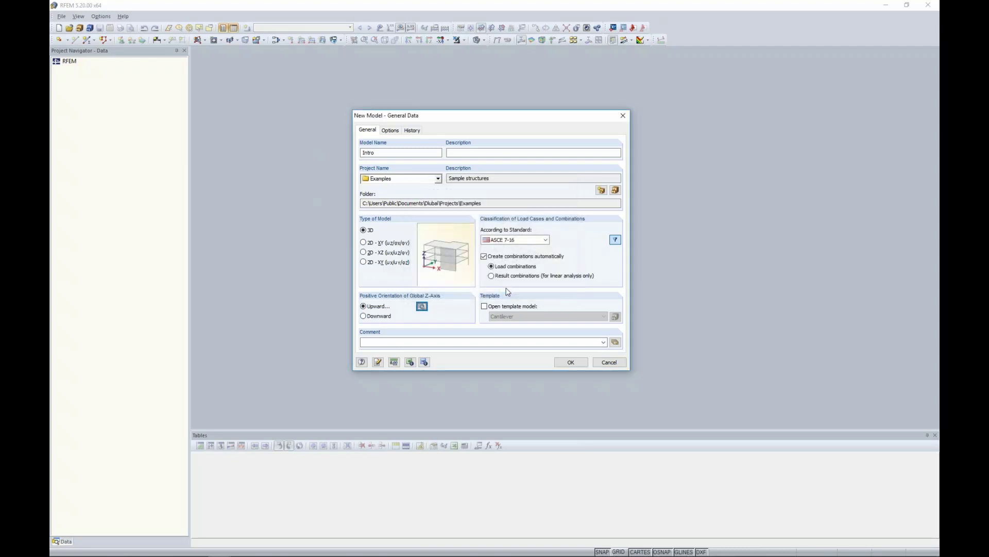
Step: Create the model with load combinations generated automatically according to the ASCE 7-16 standard
left_click(546, 241)
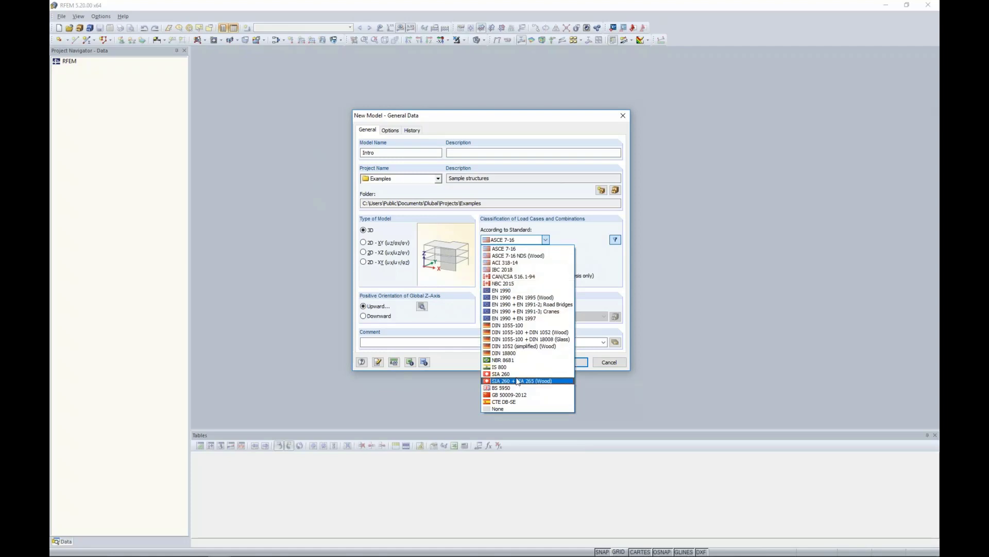
left_click(487, 249)
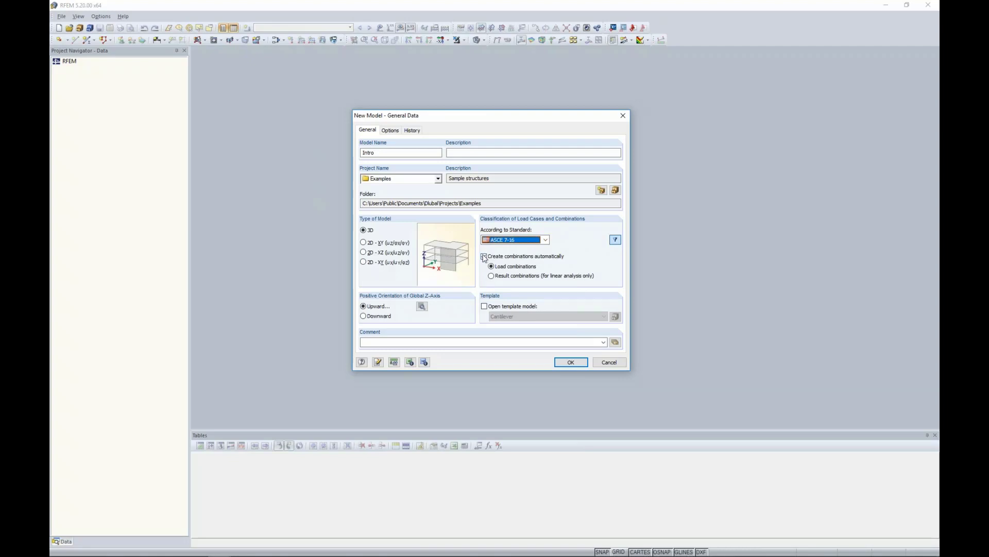
left_click(485, 258)
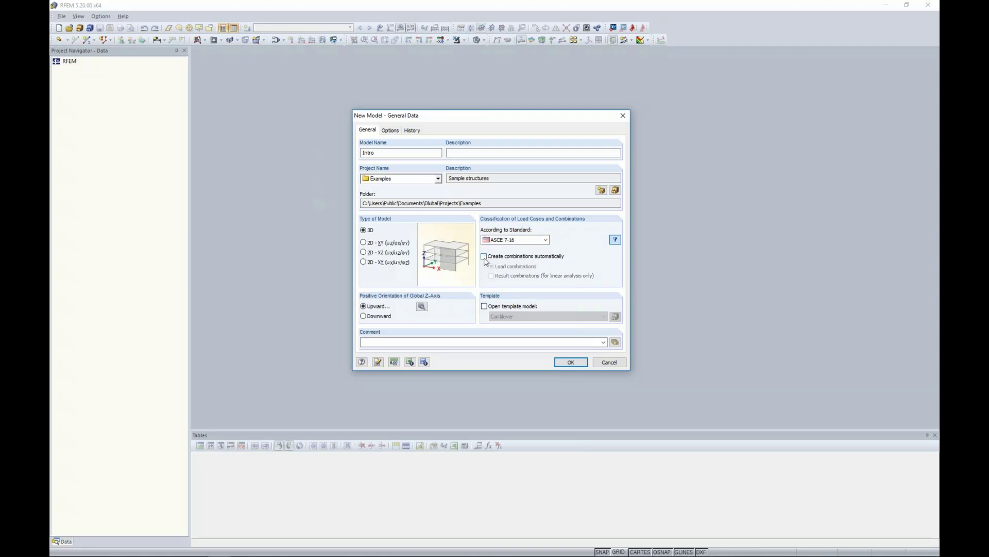
left_click(484, 256)
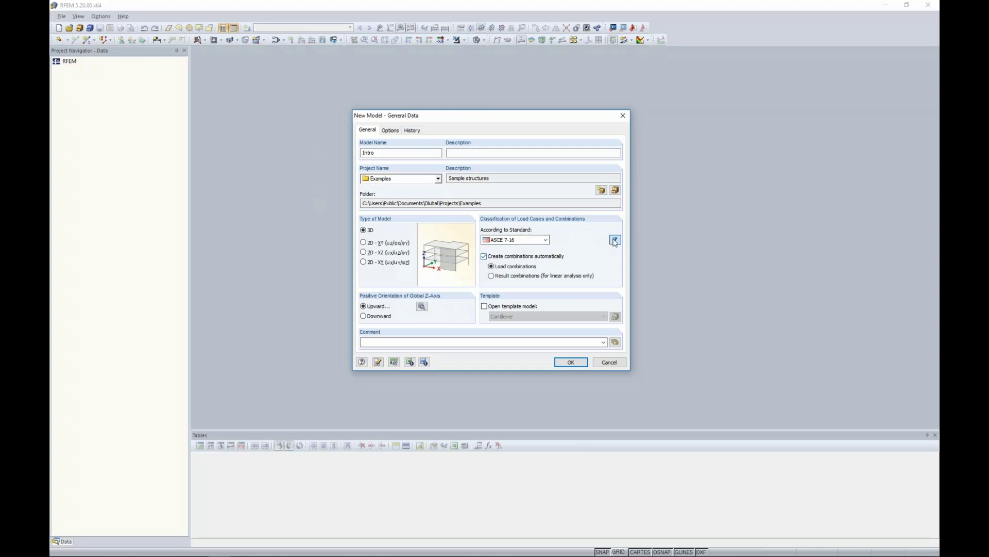
left_click(545, 241)
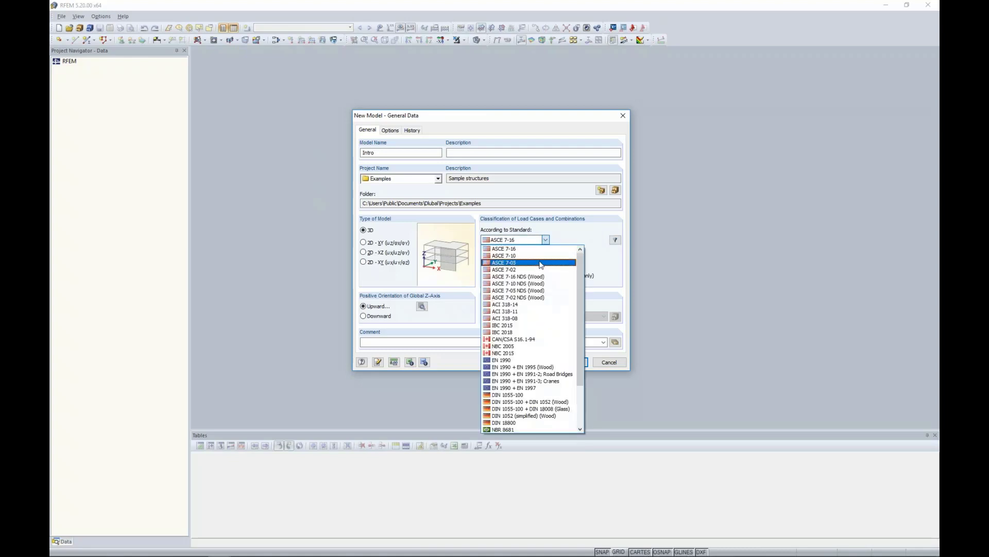
left_click(575, 240)
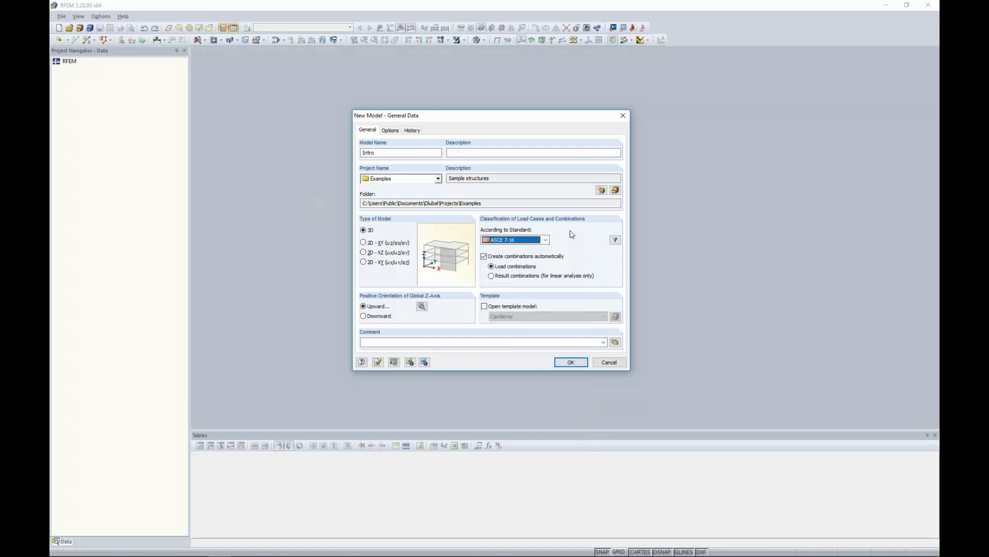
left_click(564, 364)
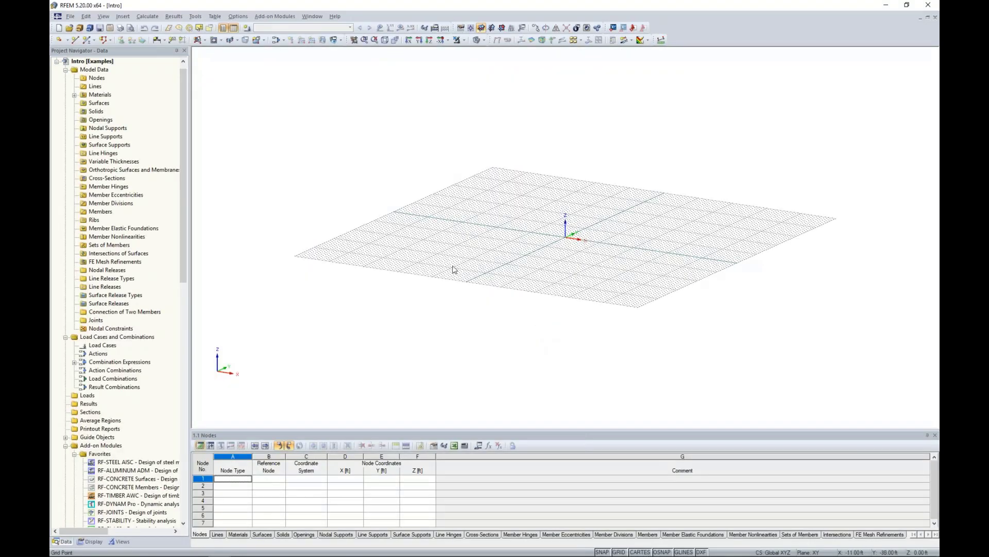
Step: Enlarge the table area slightly and adjust the view of the work plane grid
middle_click_drag(453, 269, 516, 219, "ctrl")
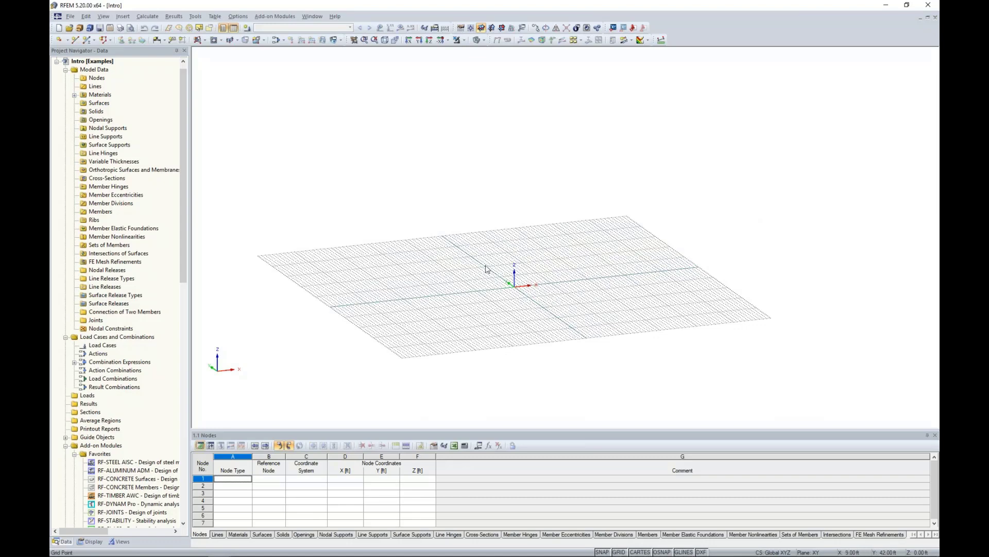
left_click_drag(484, 430, 491, 350)
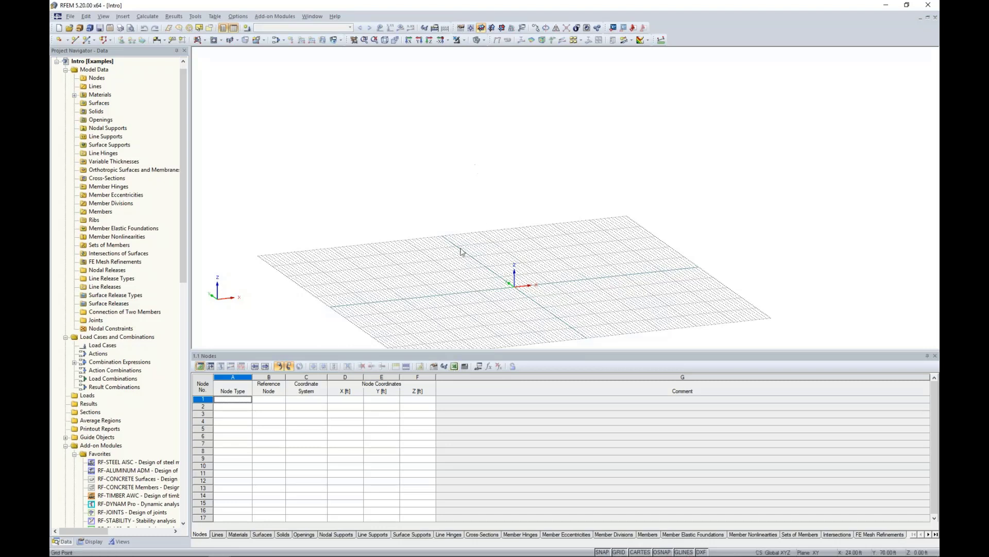
left_click_drag(480, 350, 480, 399)
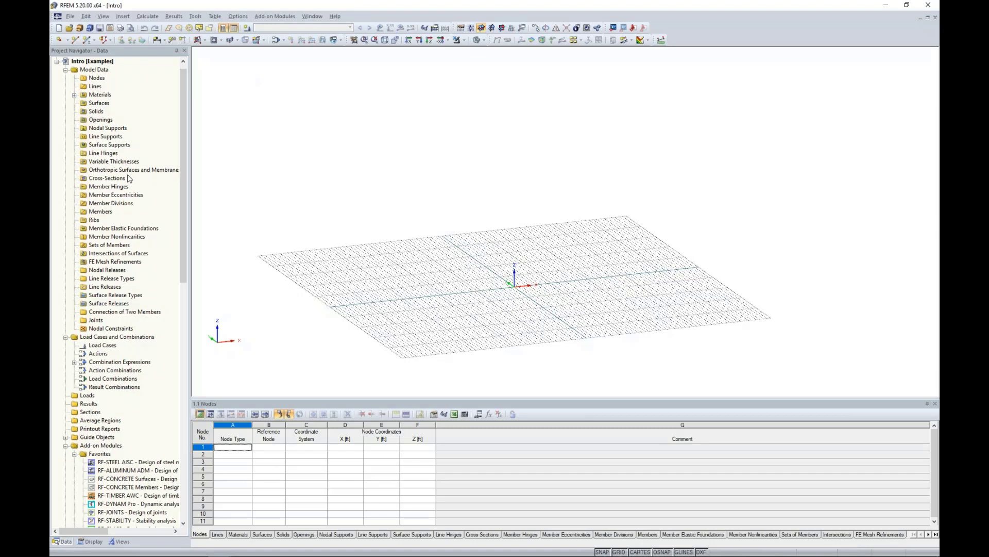
middle_click_drag(514, 287, 621, 240)
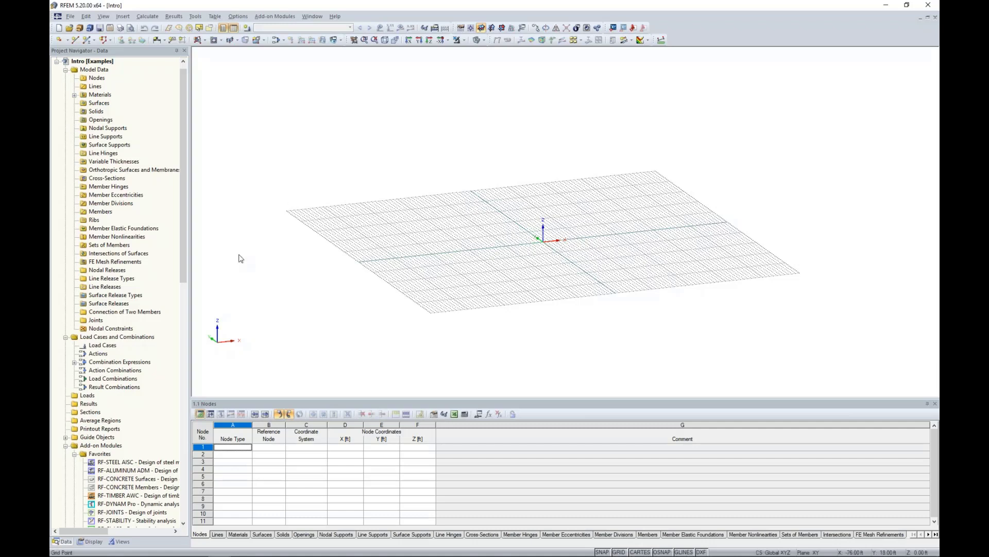
Step: Review the add-on modules in the project data, the display settings for results, and the user-defined views and visibilities
left_click_drag(182, 203, 180, 382)
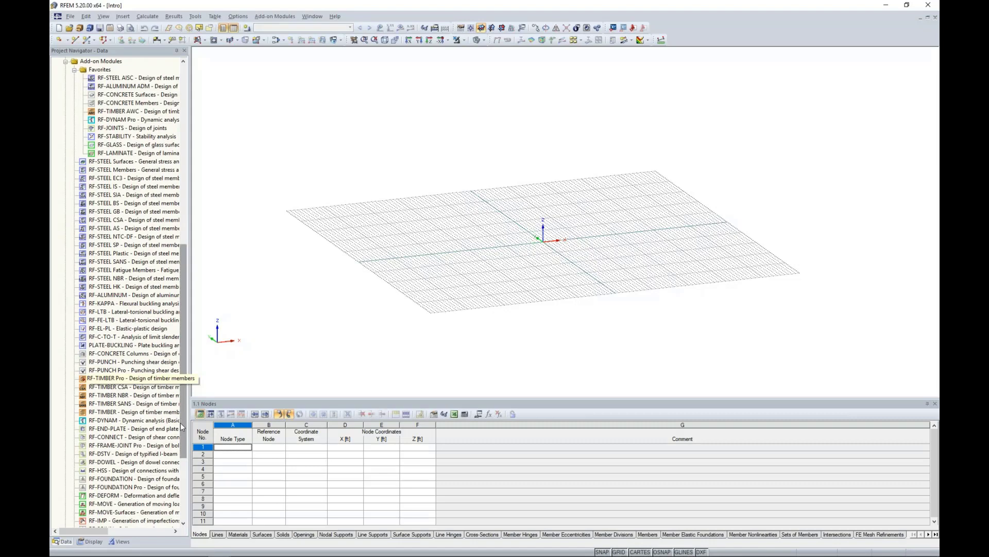
scroll(181, 397, "down", 5)
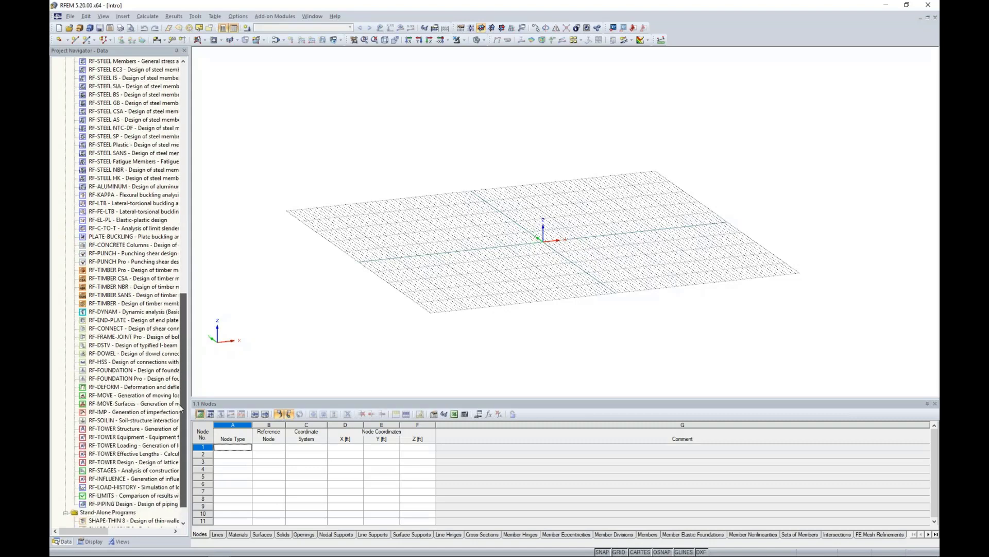
scroll(178, 404, "up", 6)
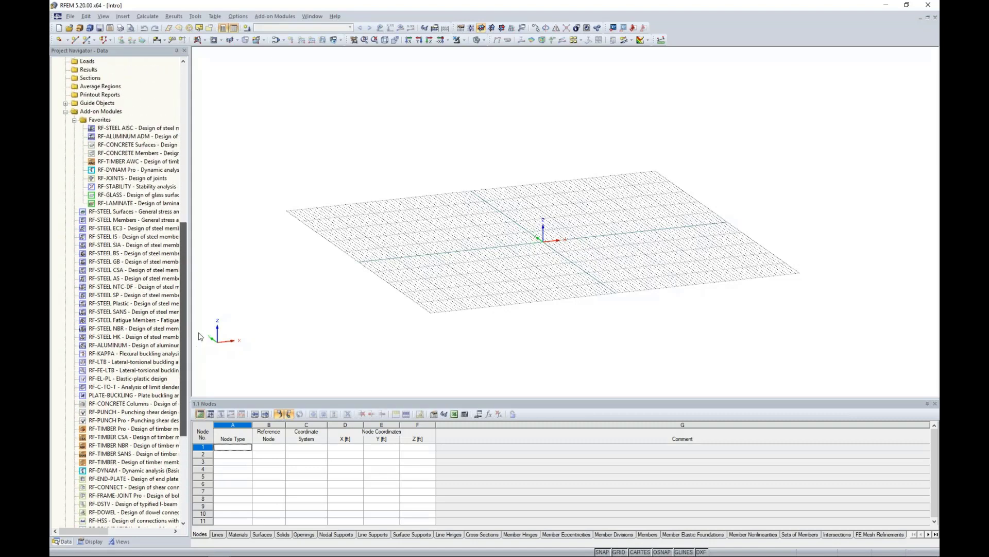
scroll(159, 374, "down", 3)
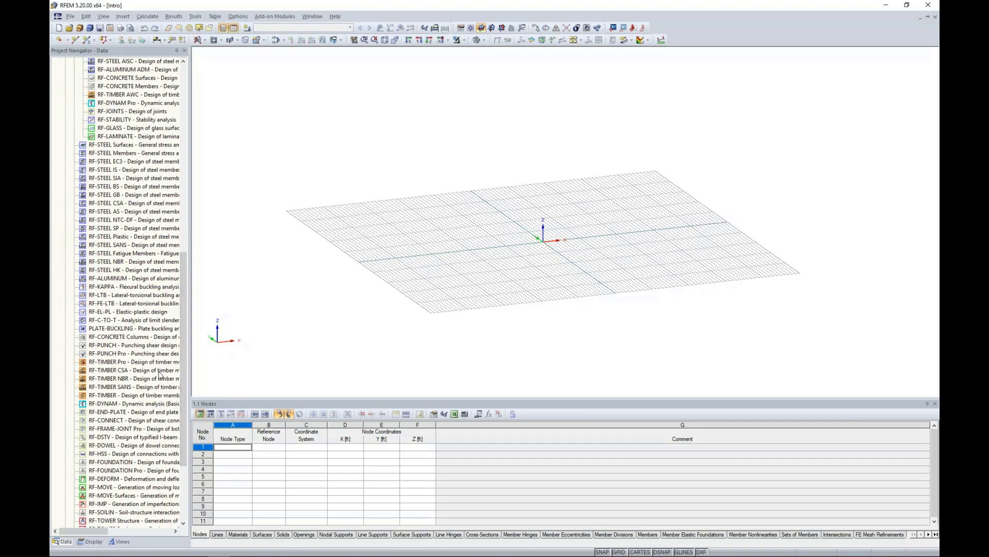
left_click(92, 541)
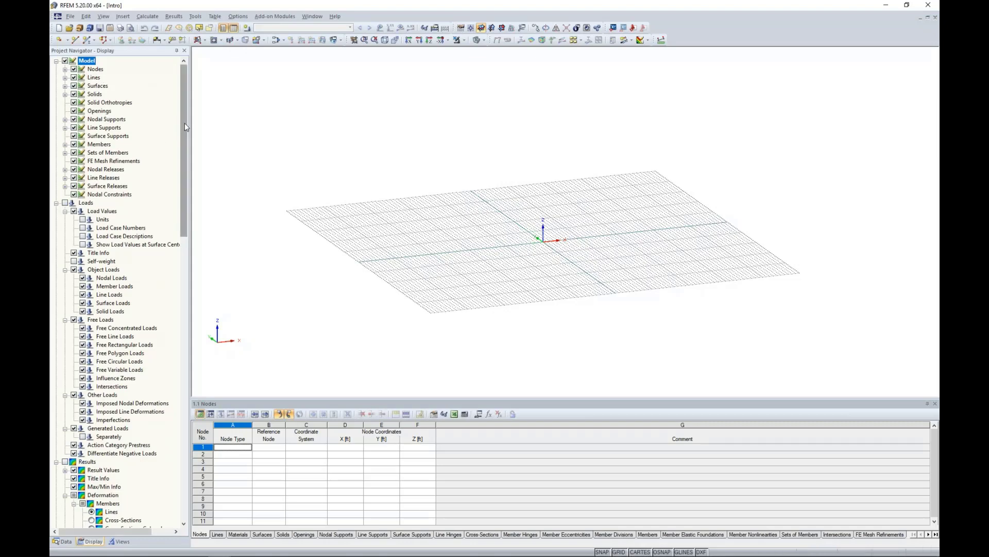
left_click_drag(184, 122, 177, 239)
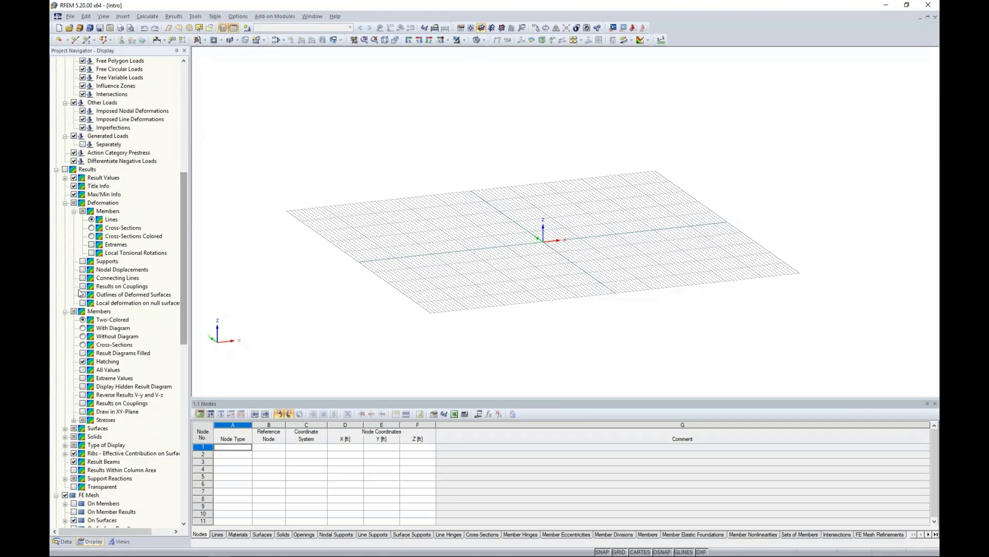
left_click(64, 312)
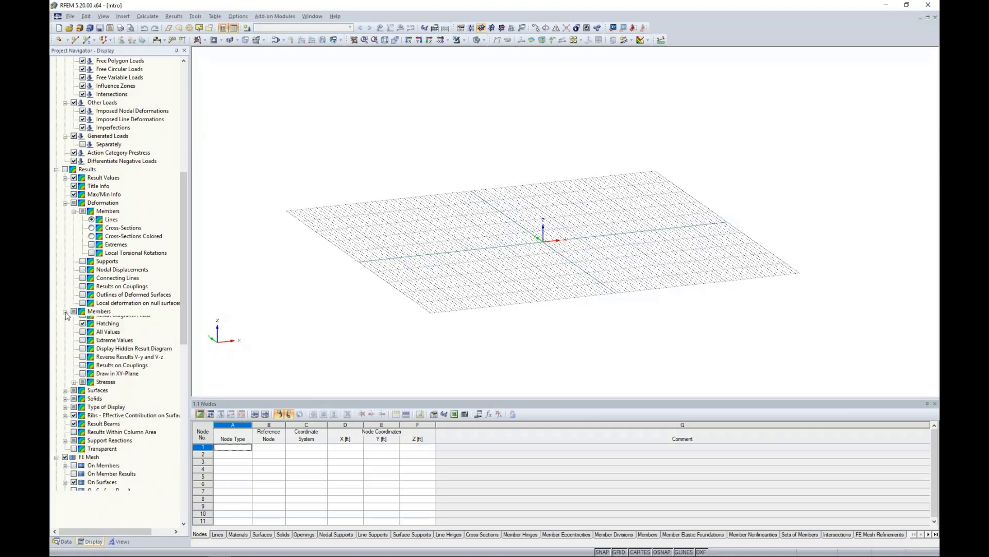
left_click(66, 203)
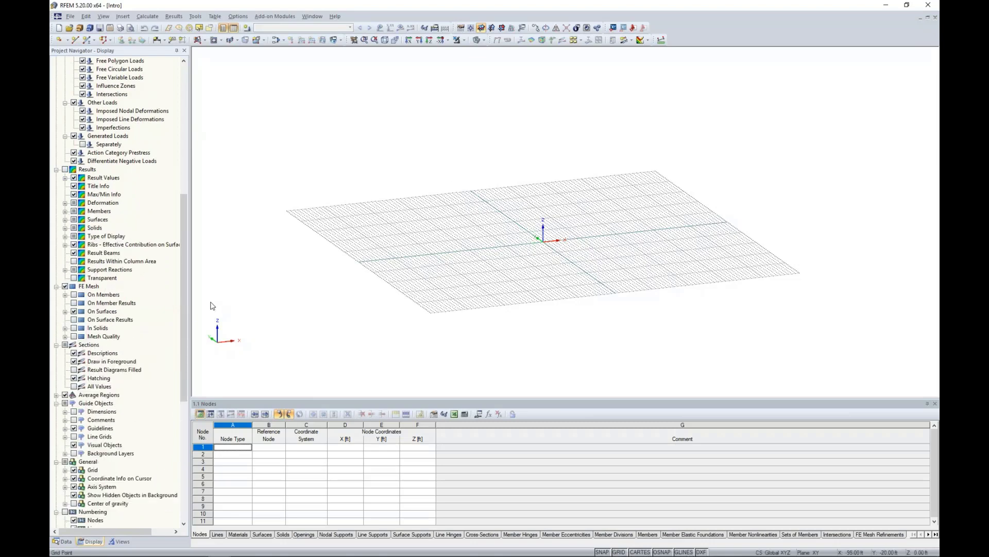
left_click(119, 541)
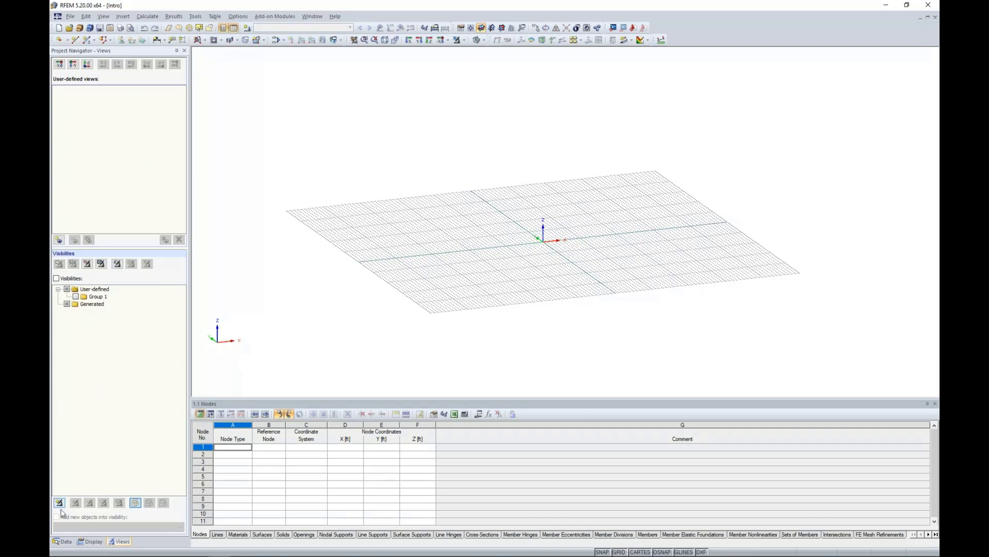
left_click(63, 541)
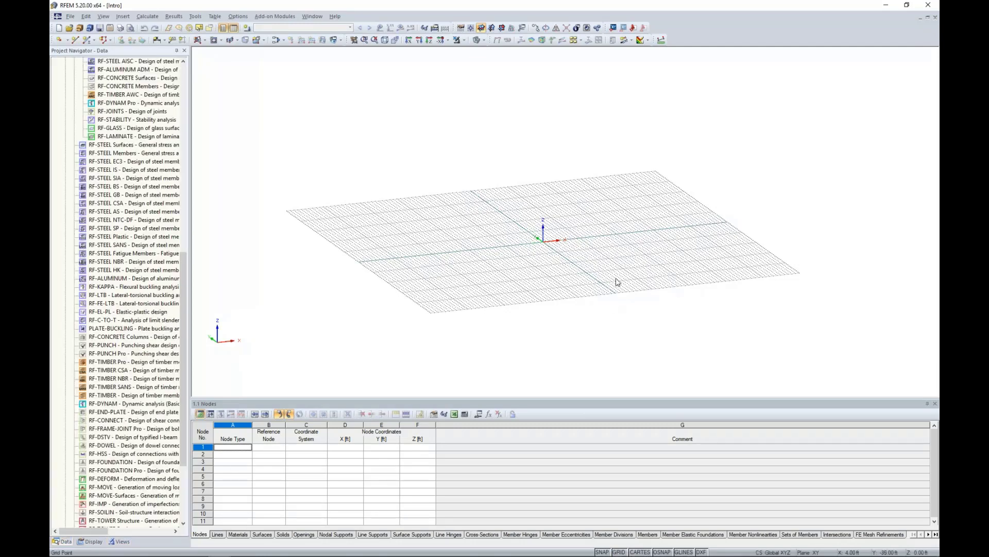
Step: Change the number of work plane grid points in both directions, with 100 in positive directions 1 and 2
middle_click_drag(616, 281, 466, 302, "ctrl")
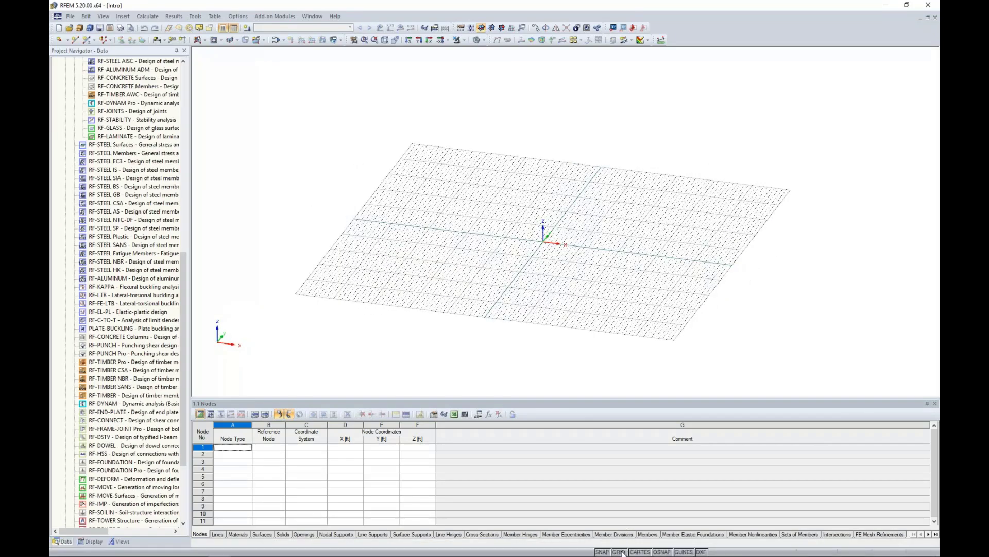
right_click(622, 553)
left_click(639, 544)
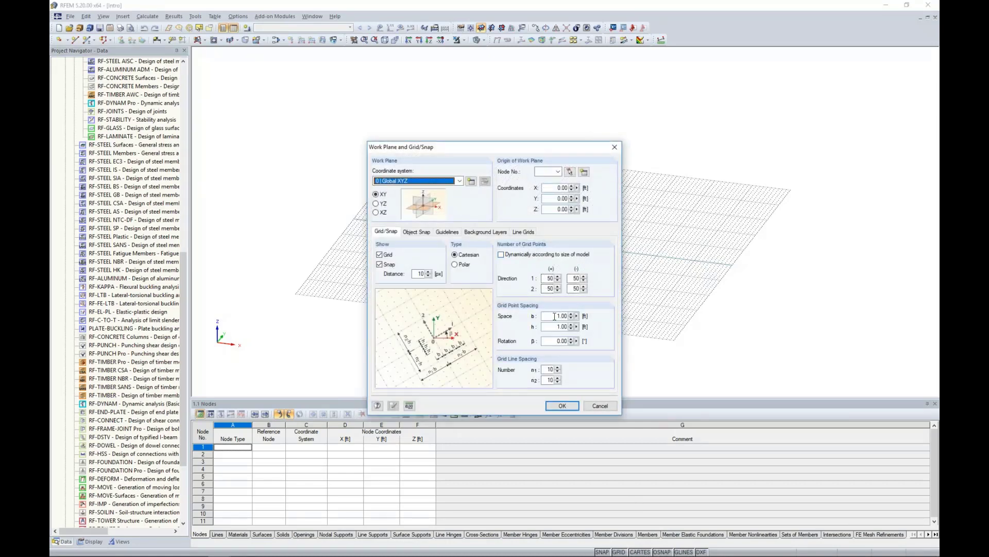
left_click(551, 279)
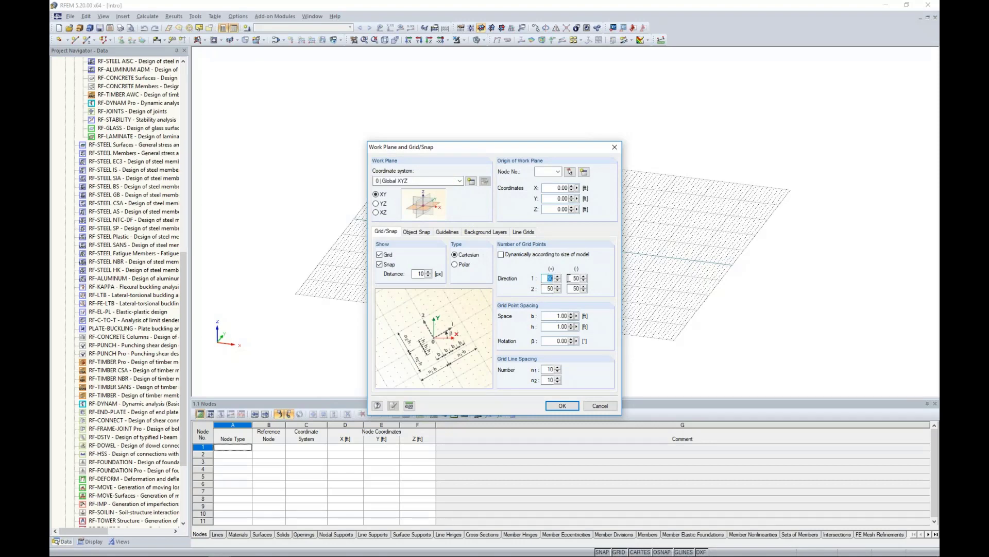
type("100")
key("Tab")
type("1")
key("Tab")
type("100")
key("Tab")
type("10")
Step: Review the object snap, guideline and background layer settings of the work plane
left_click(423, 232)
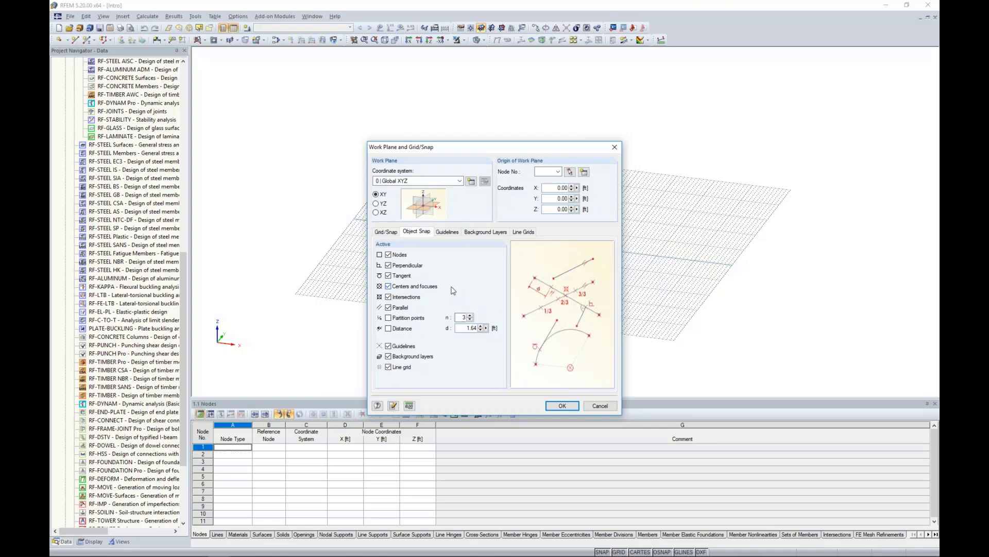
left_click(448, 233)
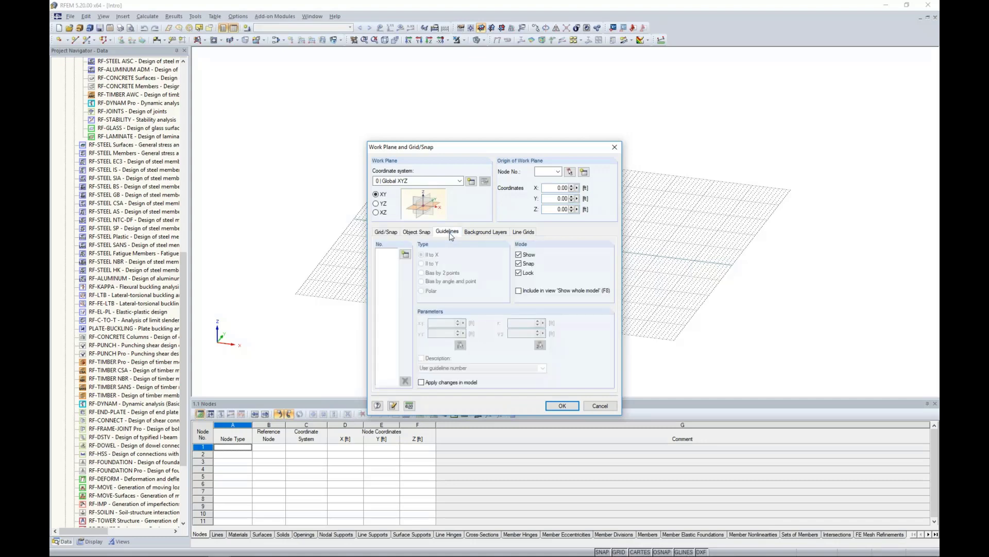
left_click(484, 233)
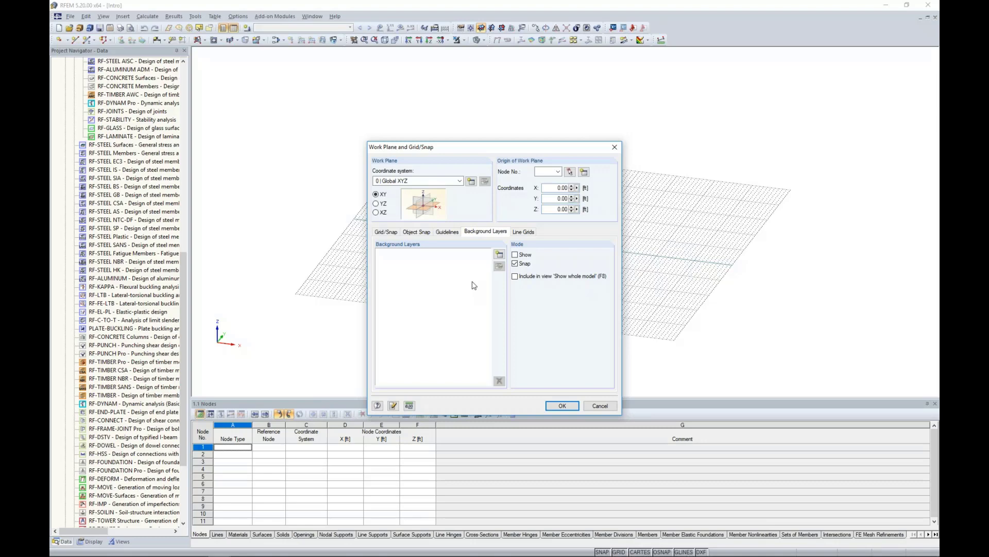
Step: Examine the spherical, cylindrical and Cartesian types for a new line grid, and discard the grid
left_click(527, 235)
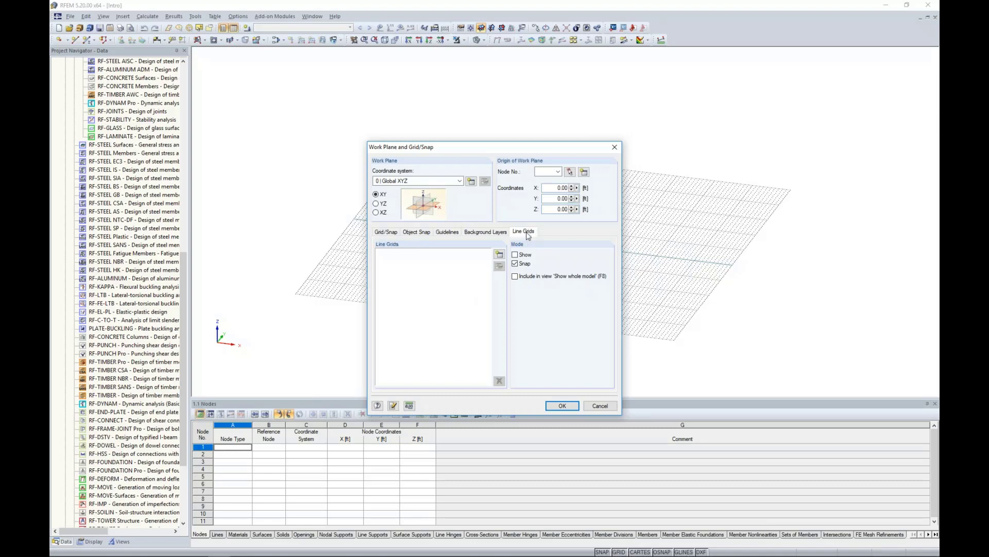
left_click(498, 261)
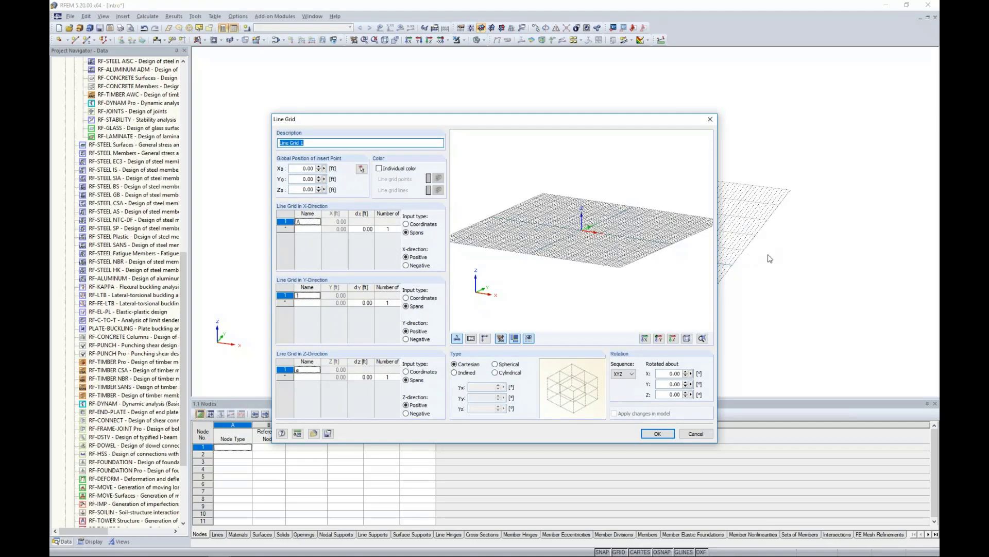
left_click_drag(657, 122, 602, 128)
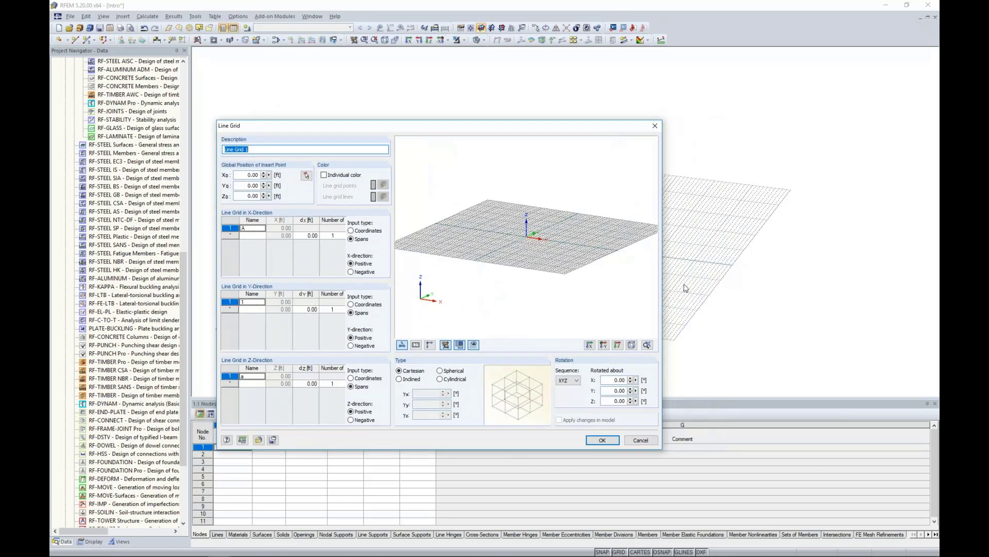
left_click(441, 370)
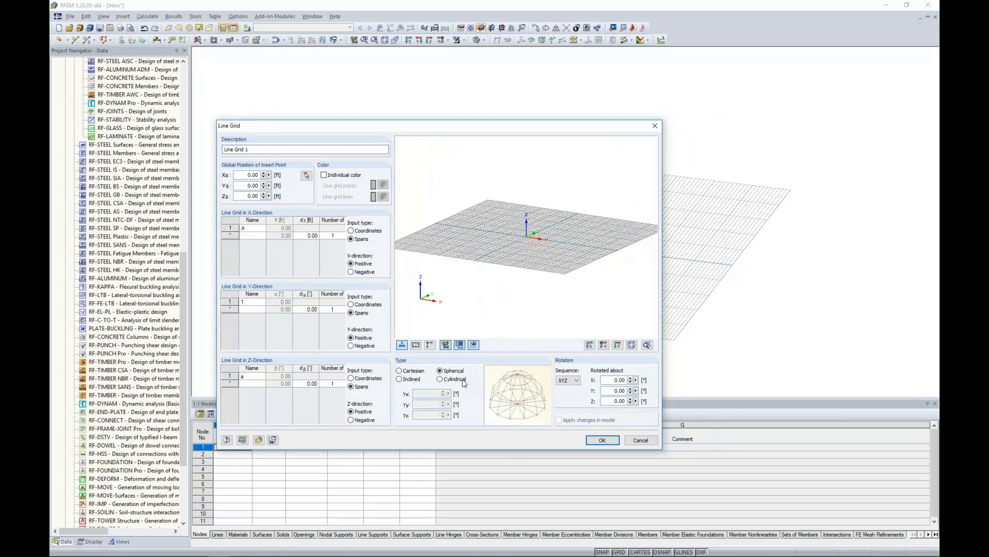
left_click(440, 379)
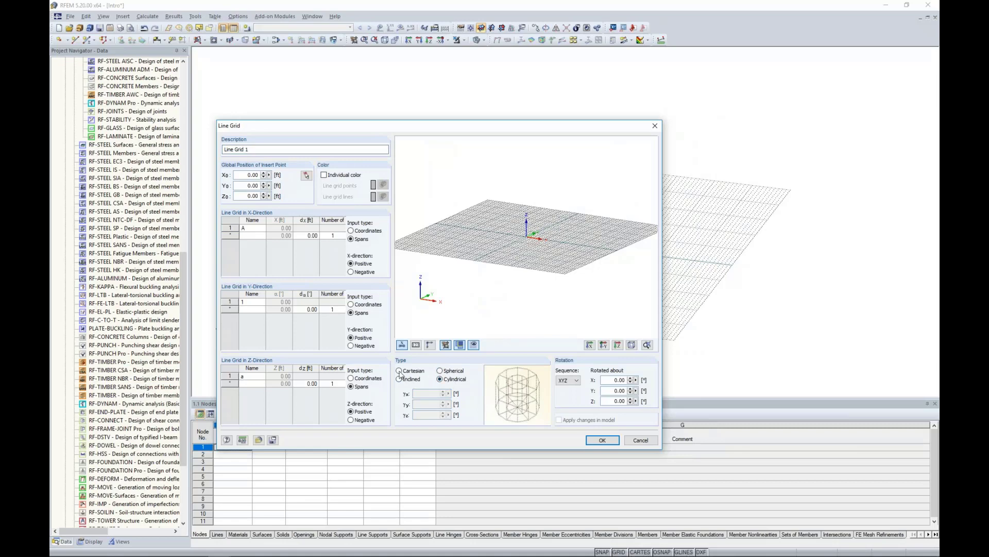
left_click(399, 370)
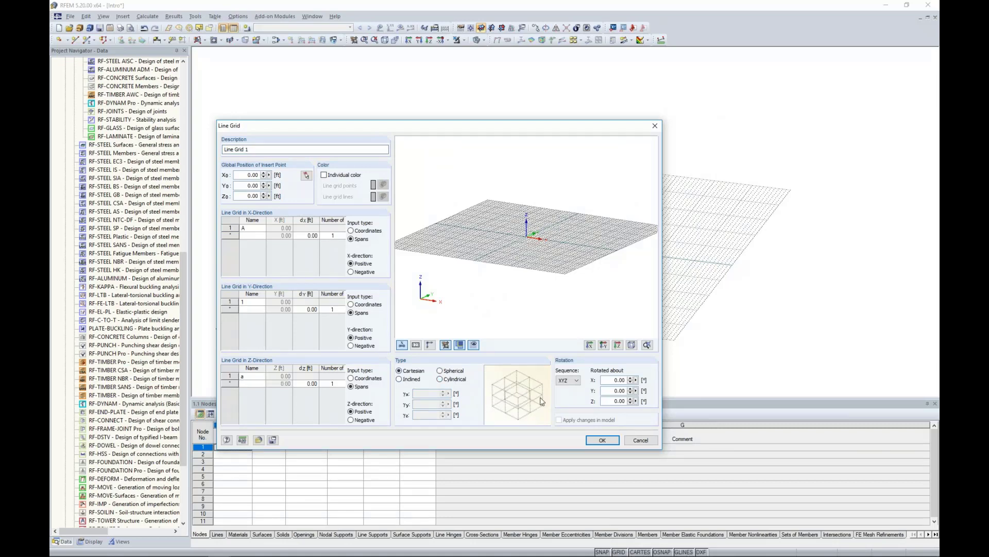
left_click(629, 441)
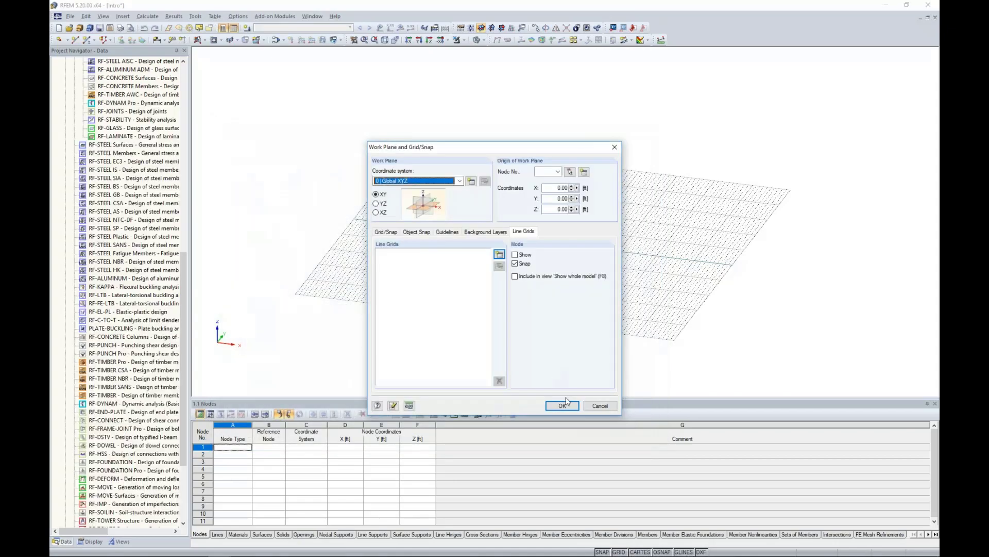
Step: Apply the work plane and grid settings, and orient the 3D view for modeling on the grid
left_click(564, 405)
scroll(652, 280, "down", 3)
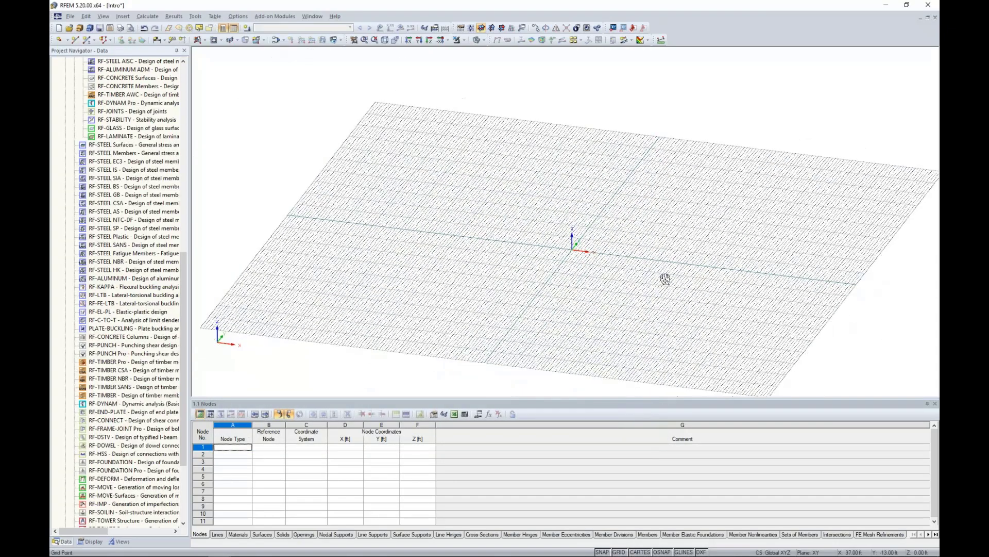
scroll(667, 280, "down", 2)
scroll(549, 266, "up", 5)
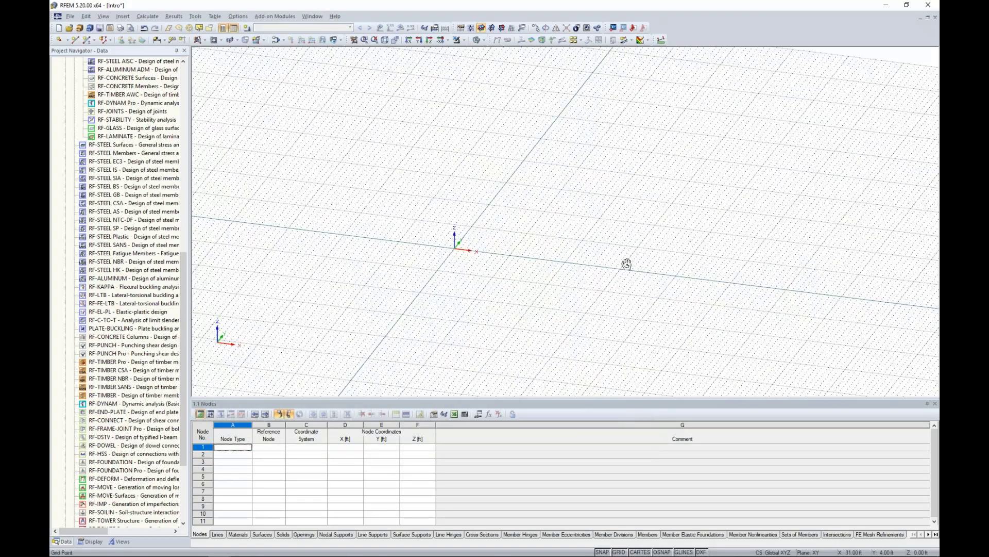
middle_click_drag(578, 282, 477, 242)
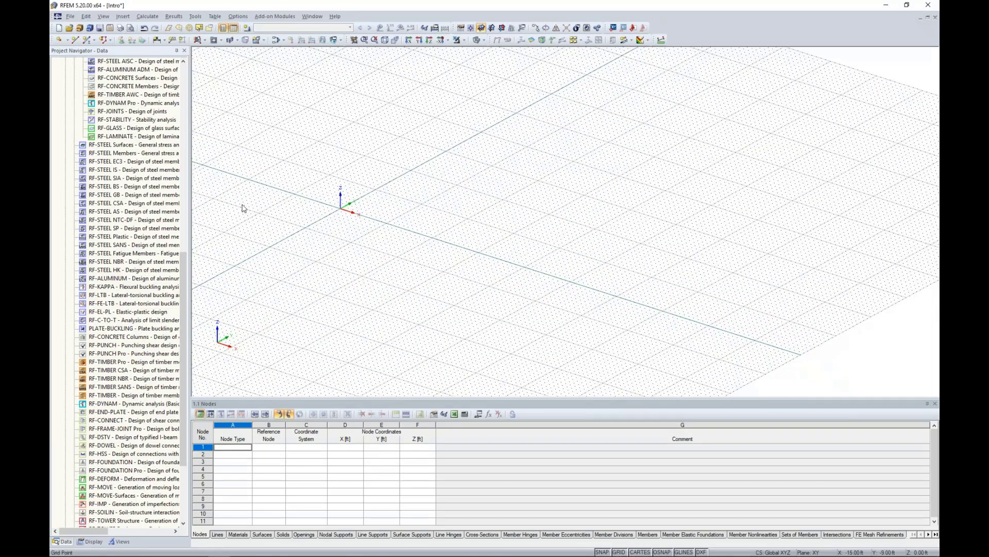
Step: Start a new rectangular surface and filter its material library to concrete of the CAN/CSA standard group
left_click(204, 41)
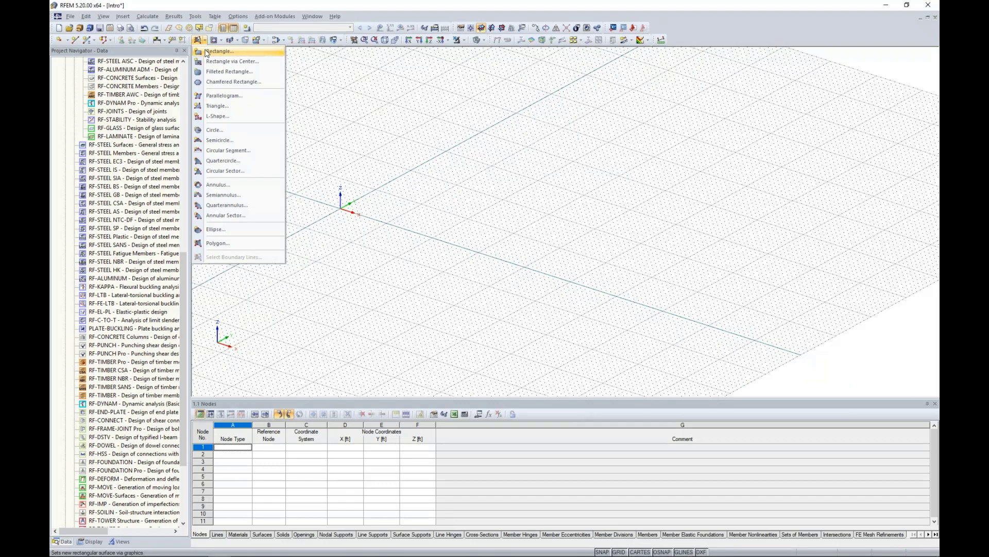
left_click(206, 53)
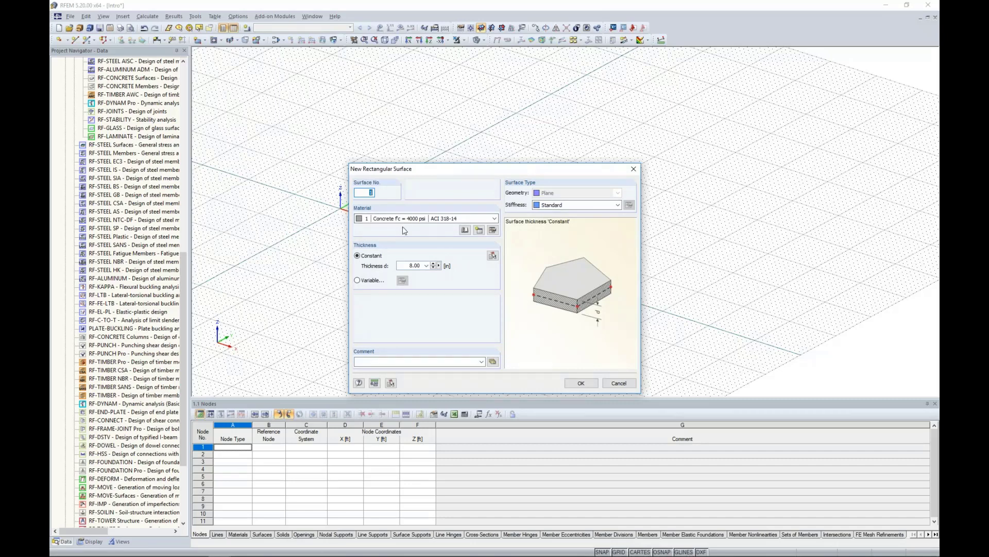
left_click(465, 231)
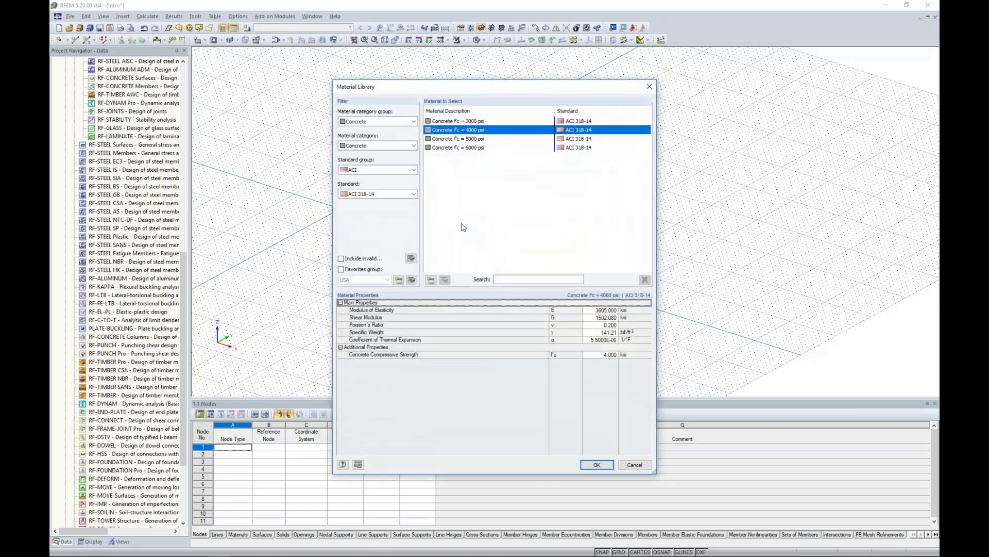
left_click(407, 124)
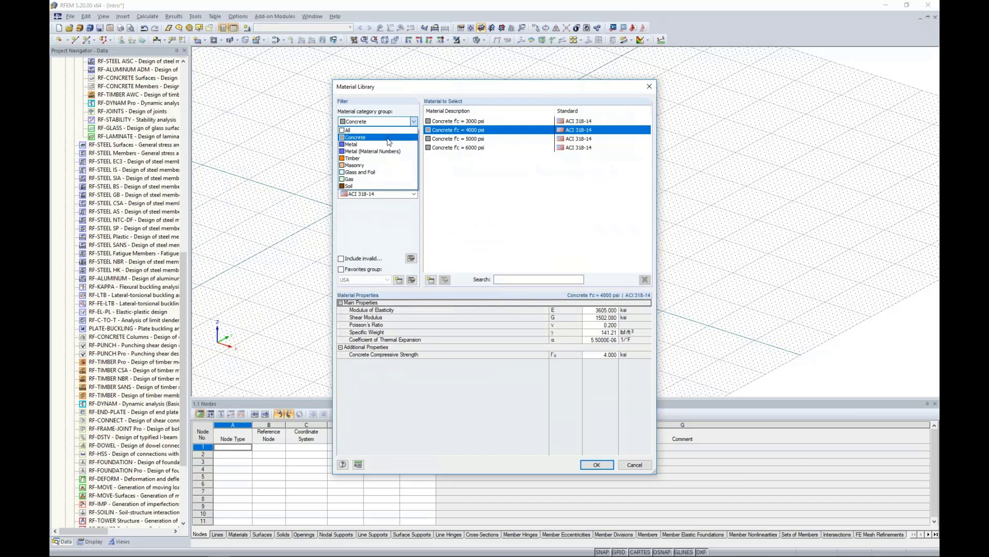
left_click(379, 206)
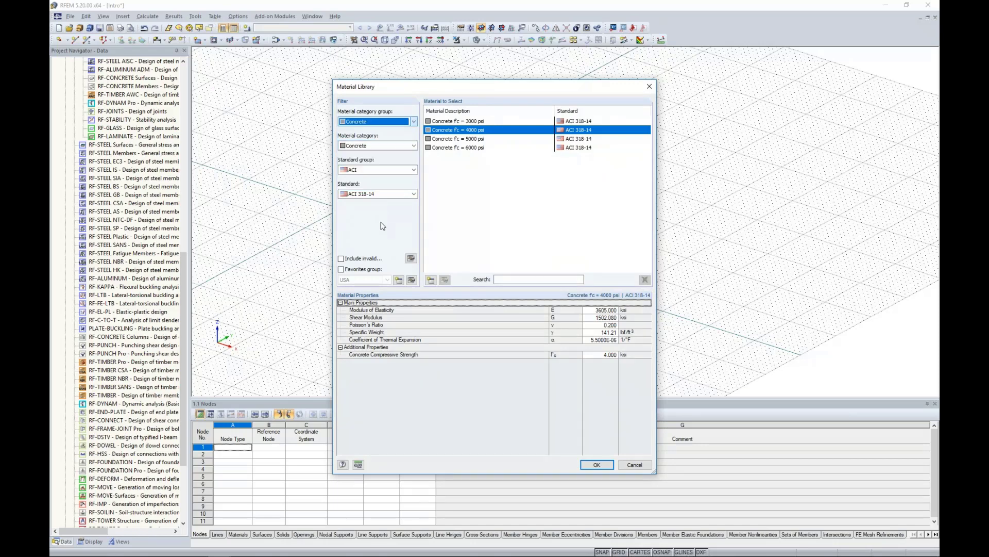
left_click(383, 171)
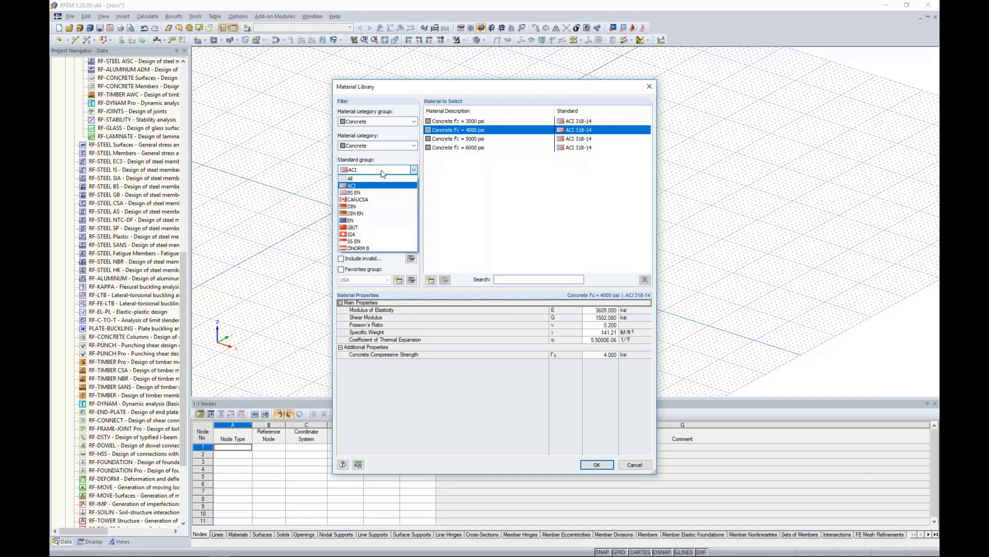
left_click(372, 200)
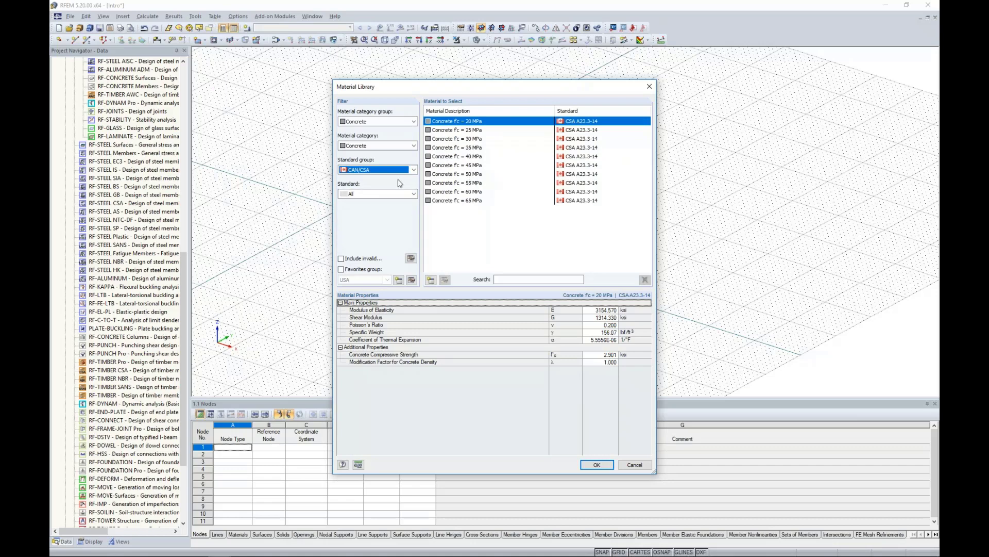
Step: Review the USA favorites group of concrete materials and leave the material library without choosing a new material
left_click(341, 269)
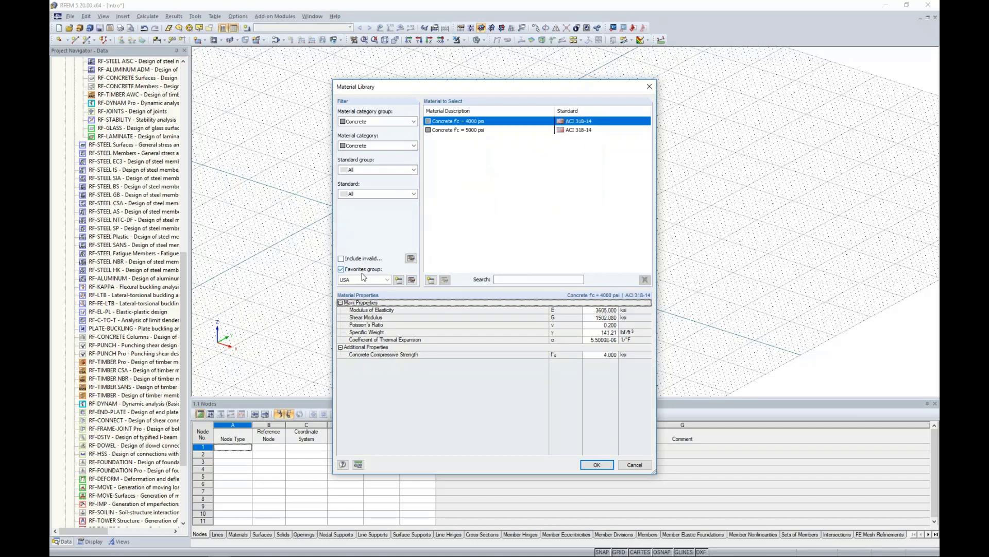
left_click(412, 279)
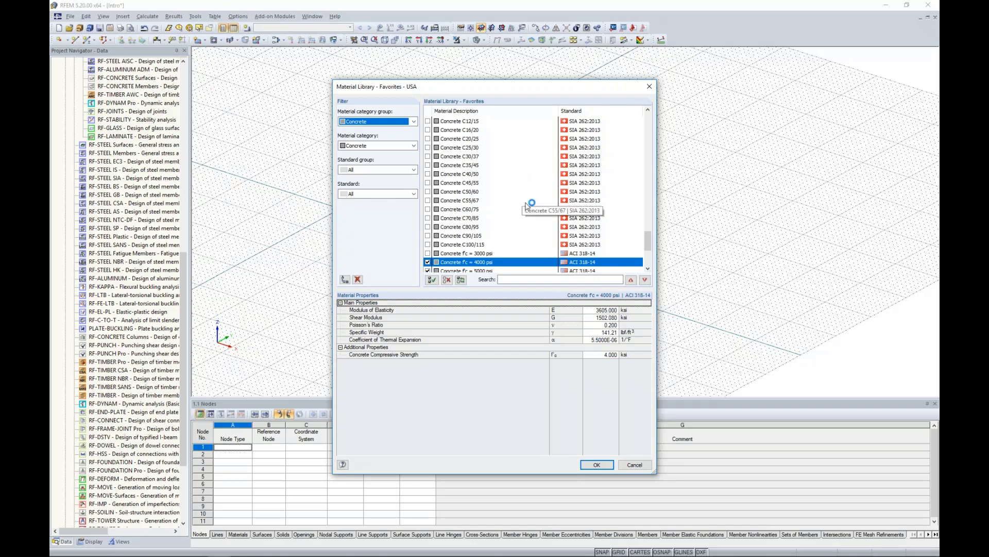
left_click(596, 464)
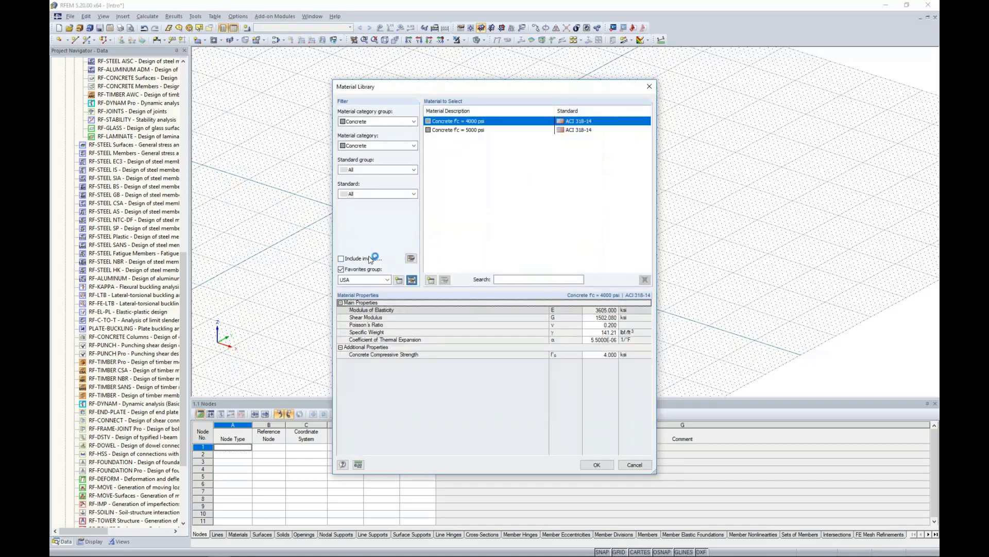
left_click(341, 269)
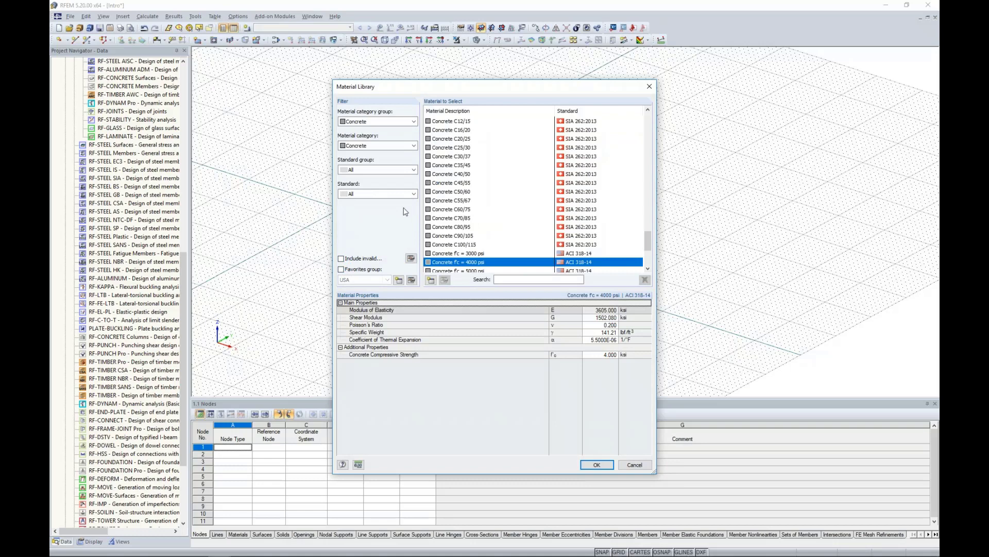
left_click(634, 465)
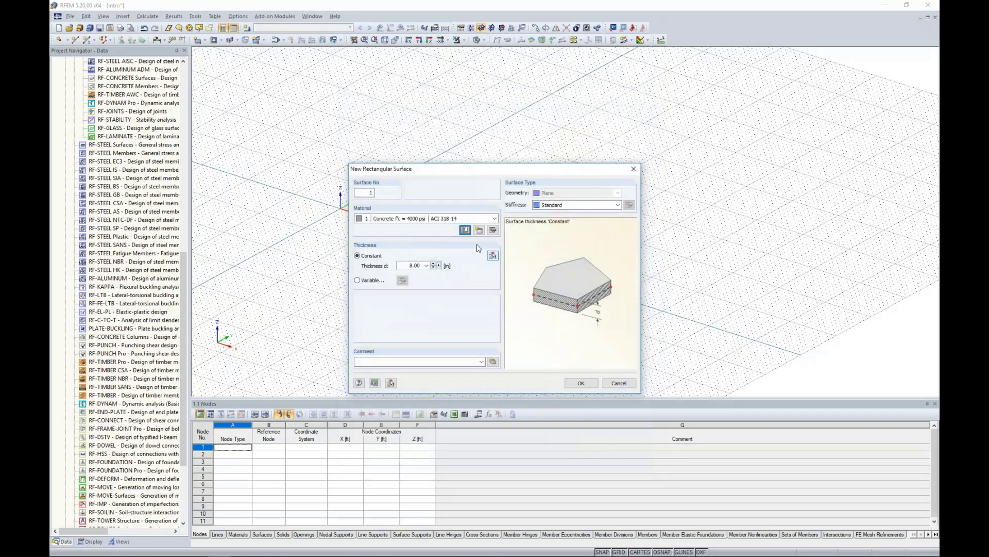
Step: Set the rectangular surface's constant thickness to 12.00 in and its stiffness type to Orthotropic
double_click(414, 265)
type("12.0")
left_click(554, 205)
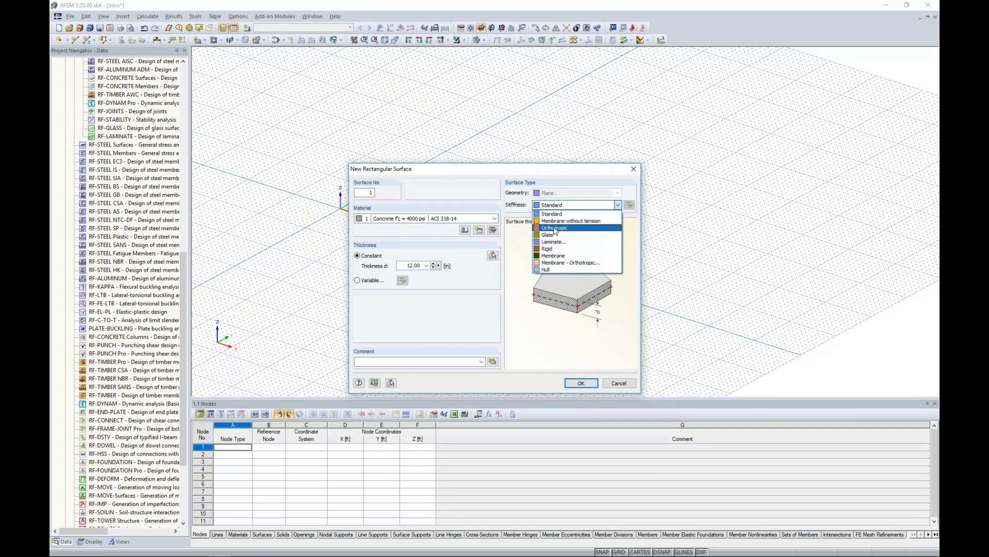
left_click(554, 228)
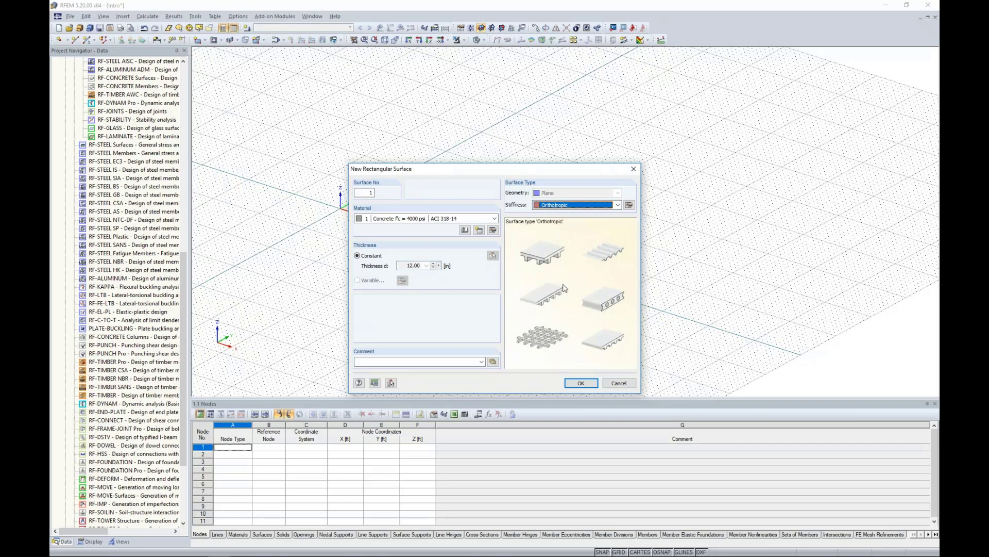
Step: Examine the orthotropic stiffness settings, covering the hollow core slab's geometric properties and the stiffness matrix for constant thickness
left_click(629, 206)
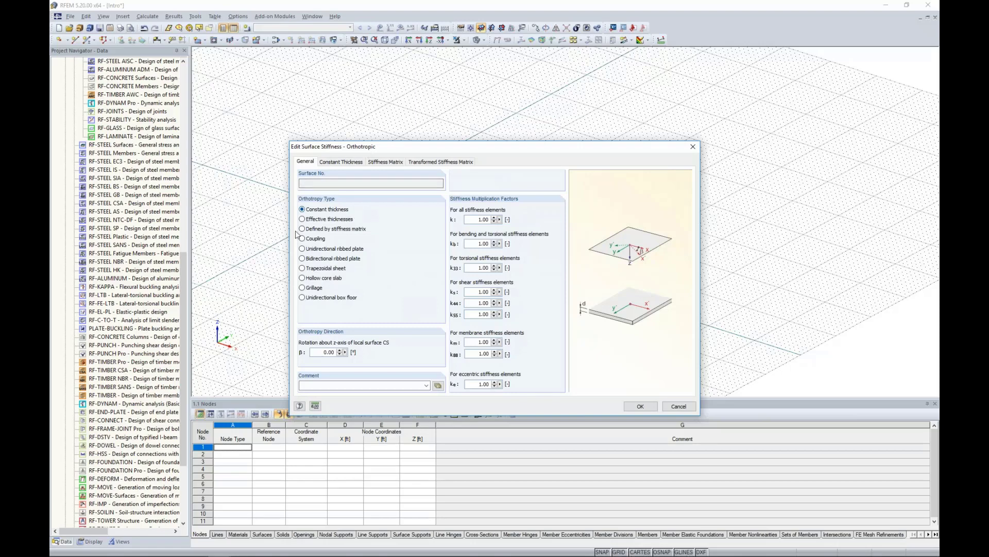
left_click(303, 278)
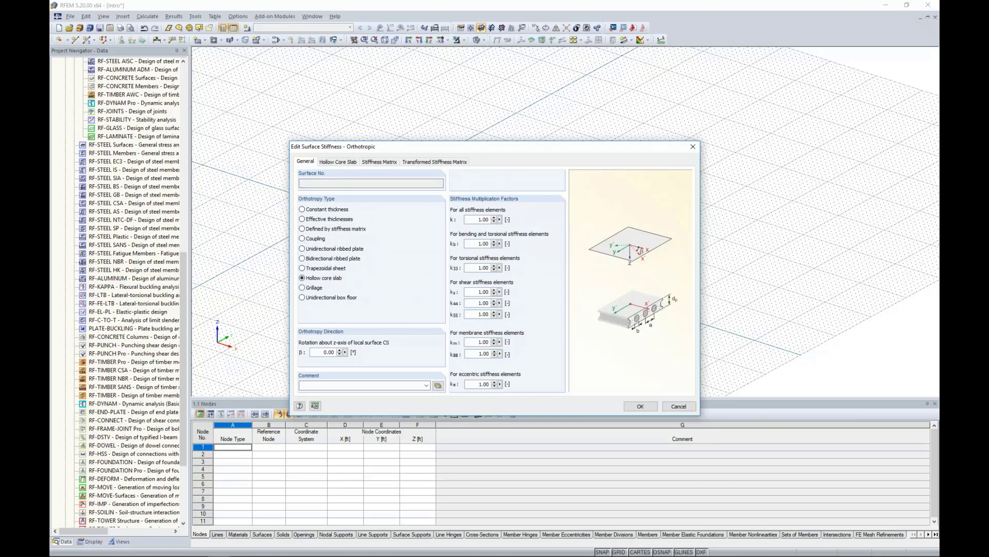
left_click(338, 161)
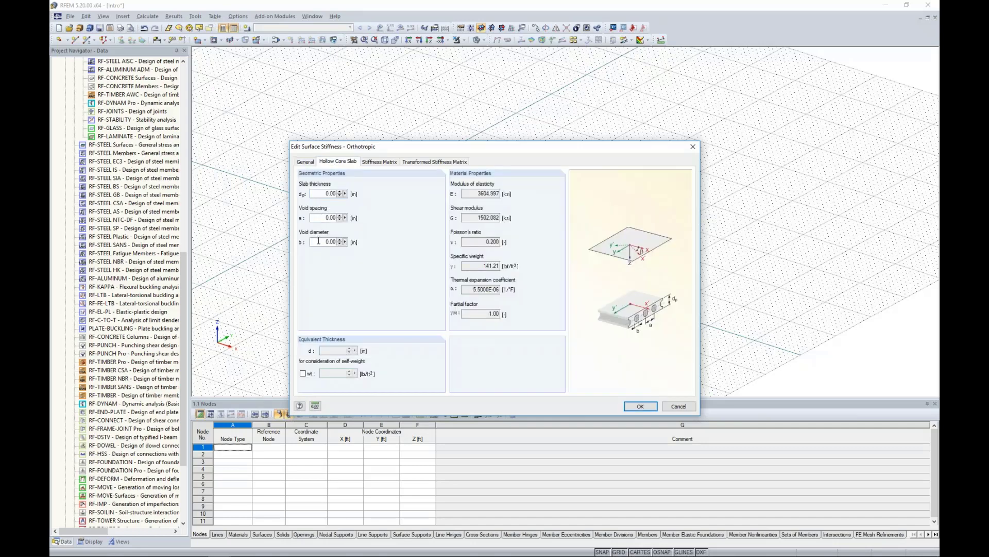
left_click(305, 162)
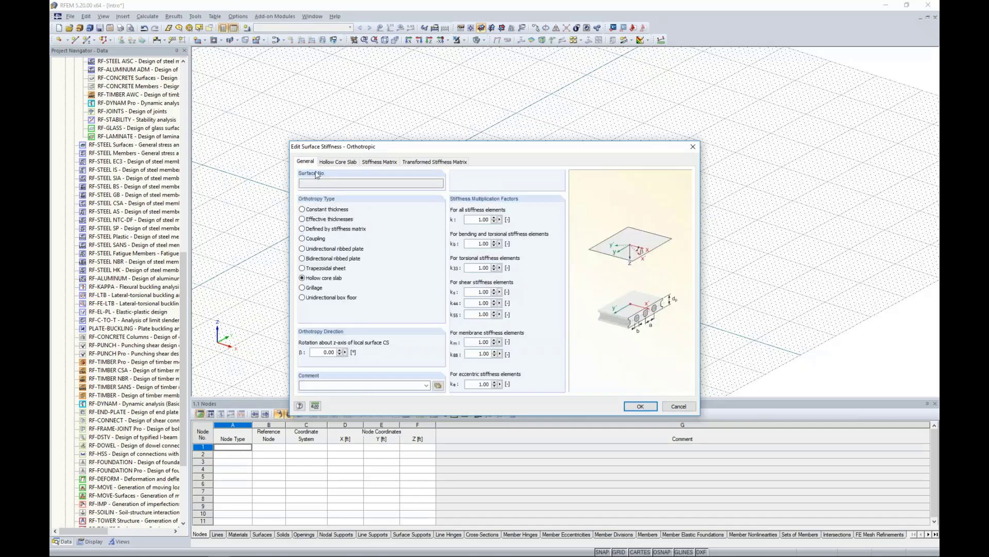
left_click(302, 209)
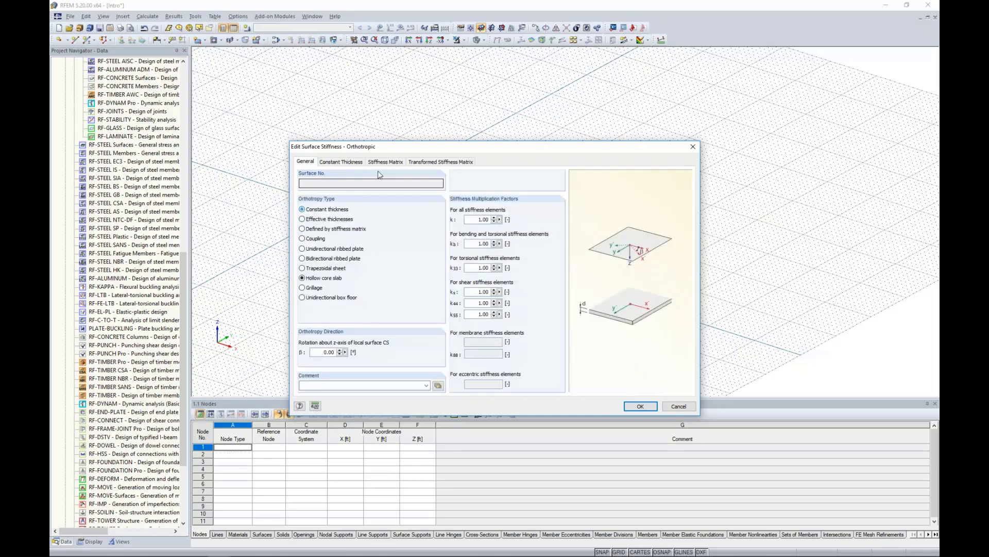
left_click(384, 162)
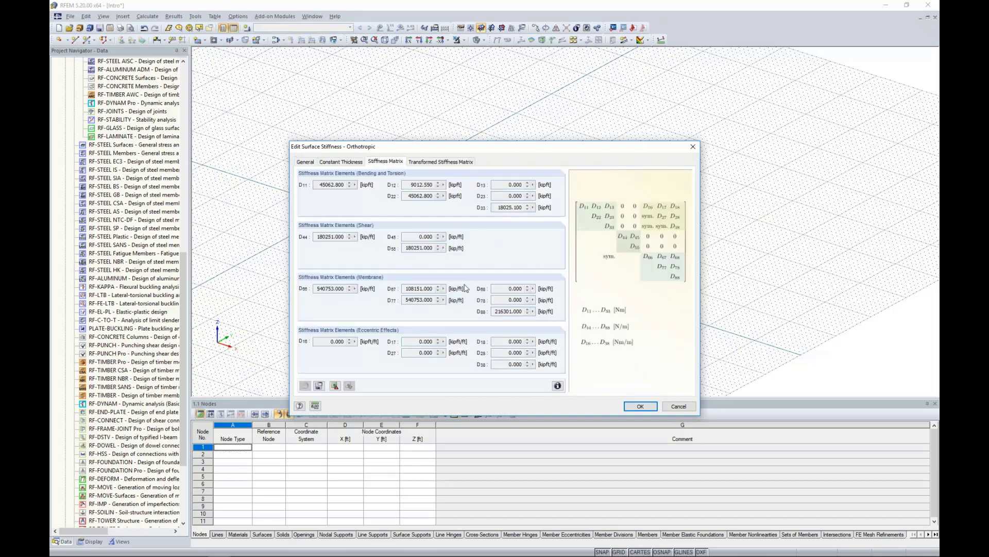
left_click(305, 162)
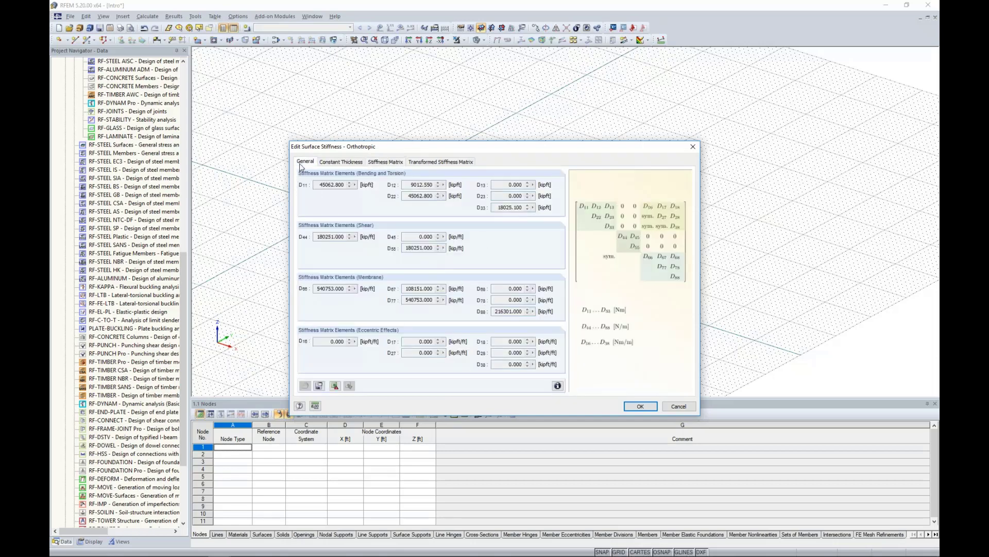
Step: Examine the grillage and trapezoidal sheet orthotropy types, and discard the orthotropic stiffness edits
left_click(302, 288)
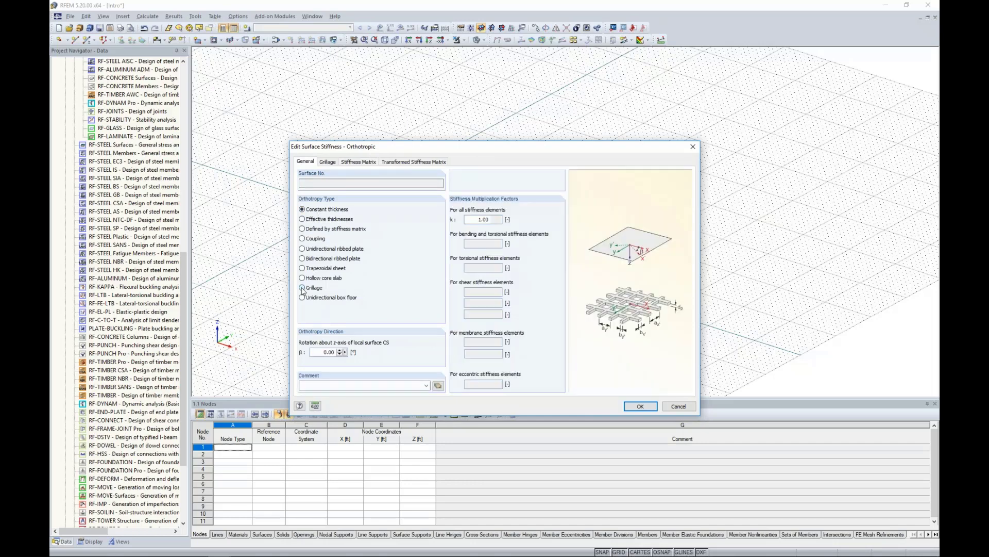
left_click(303, 268)
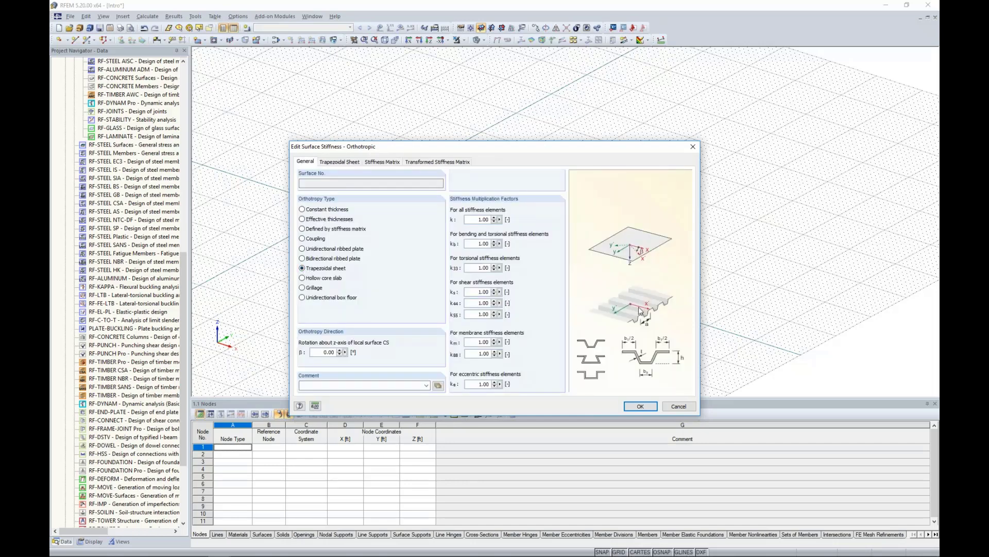
left_click(316, 184)
left_click(681, 406)
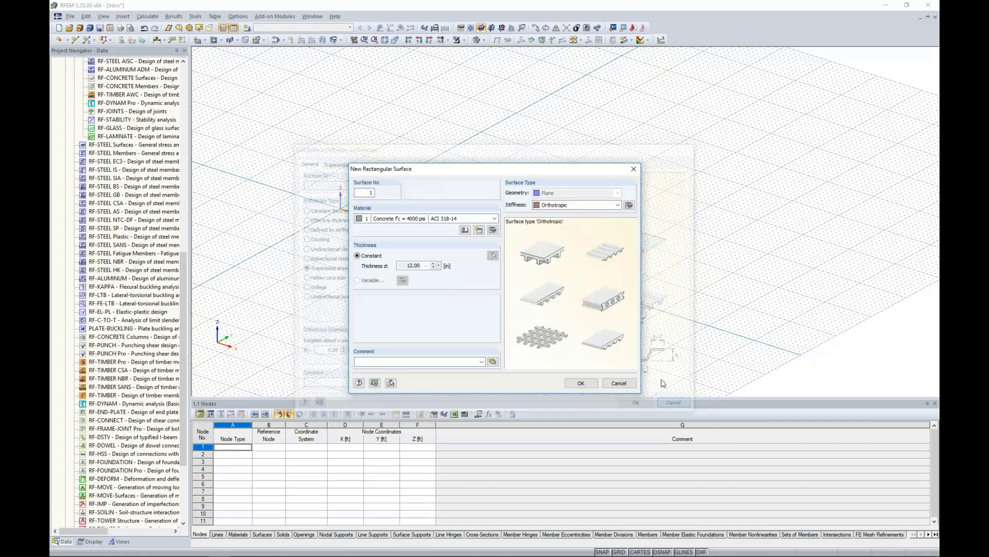
Step: Set the new rectangular surface's stiffness type to Standard and accept its properties for placement
left_click(575, 205)
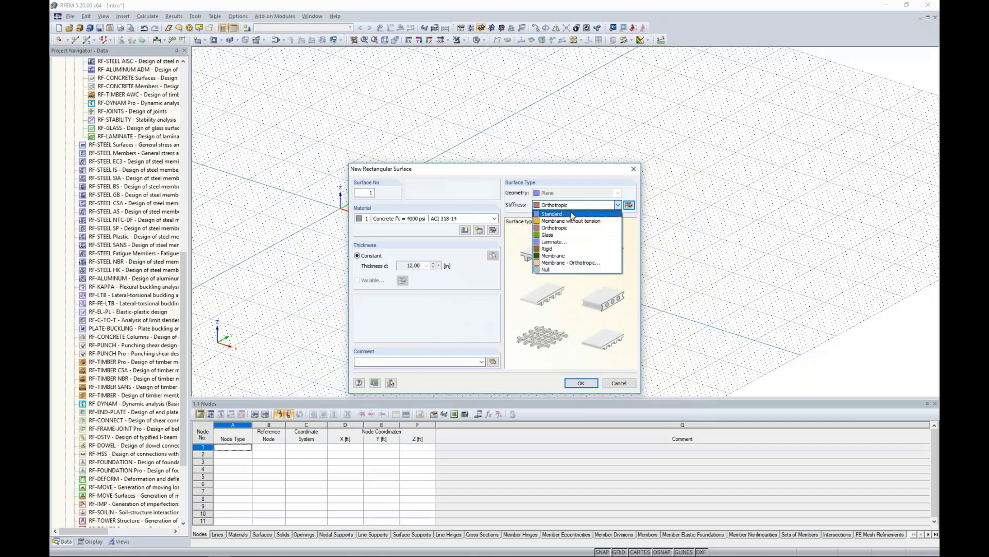
left_click(573, 215)
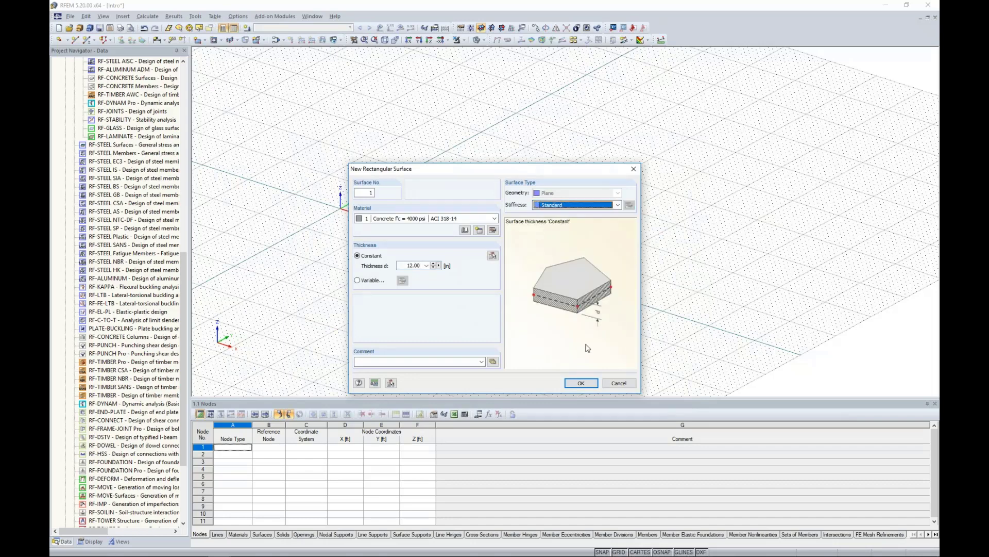
left_click(580, 383)
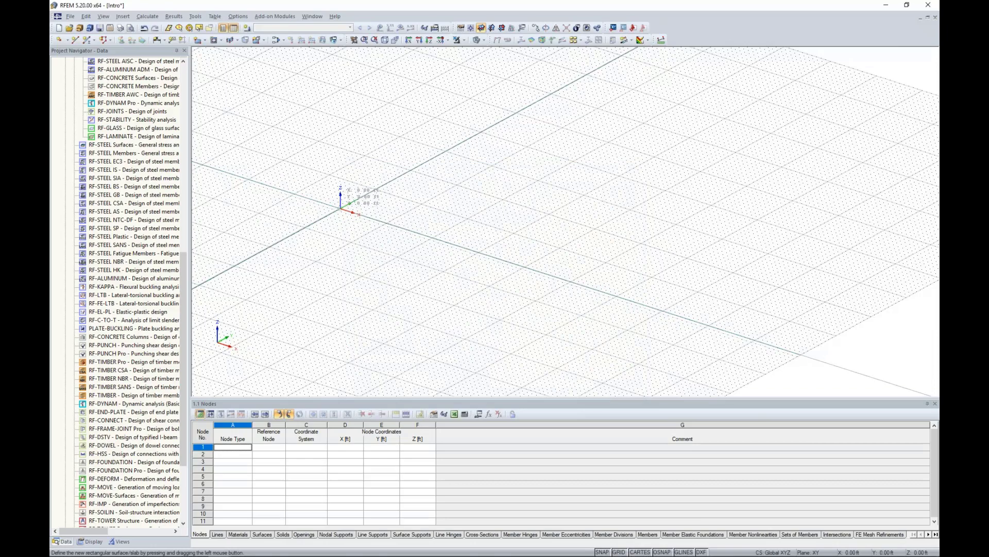
Step: Draw the rectangular surface on the work plane from the grid origin to X 25.00 ft, Y 40.00 ft
left_click_drag(340, 208, 440, 240)
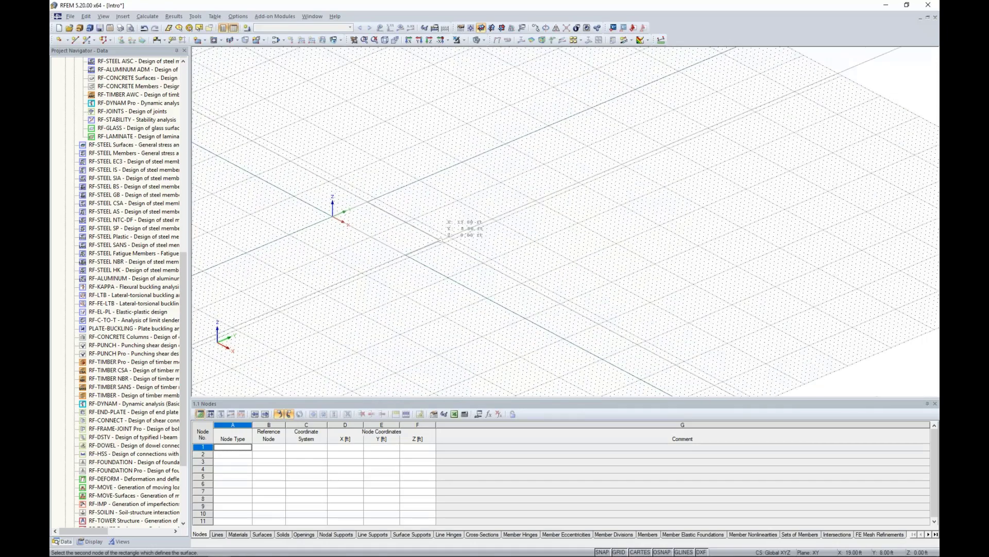
middle_click_drag(493, 227, 446, 223)
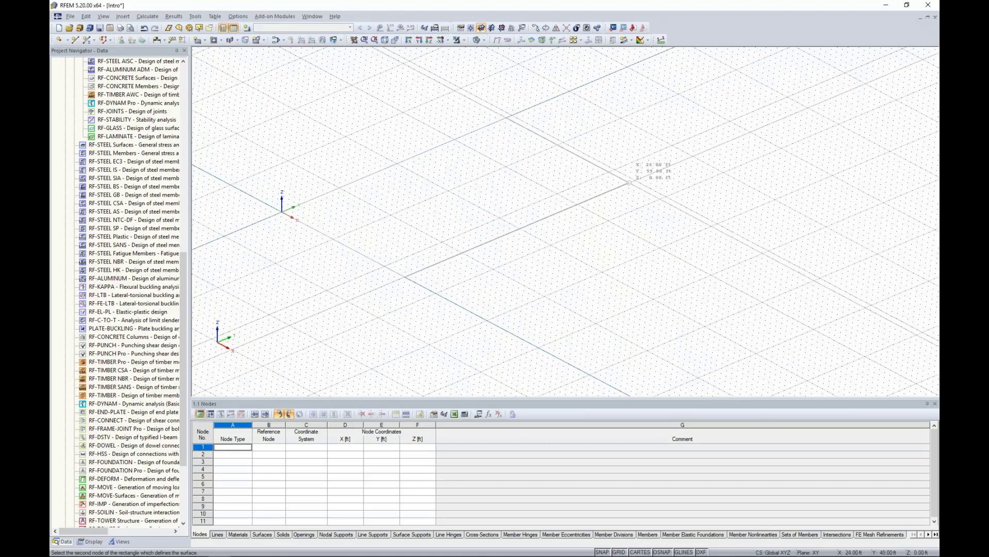
left_click(640, 183)
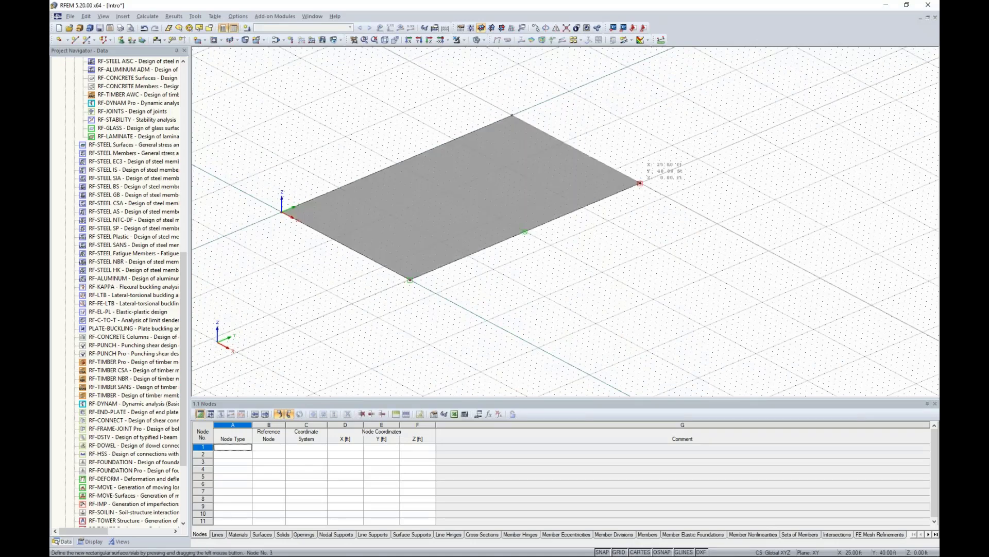
Step: Draw a second rectangular surface from the first one's corner at X 25, Y 40 ft to X 65, Y 17 ft, and end surface placement
scroll(626, 256, "up", 1)
middle_click_drag(626, 256, 575, 207)
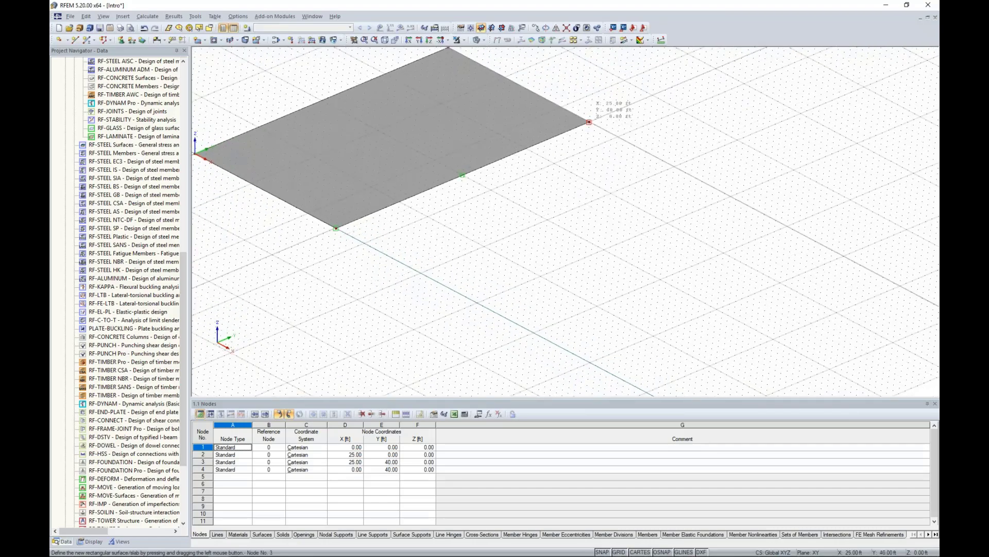
left_click(589, 122)
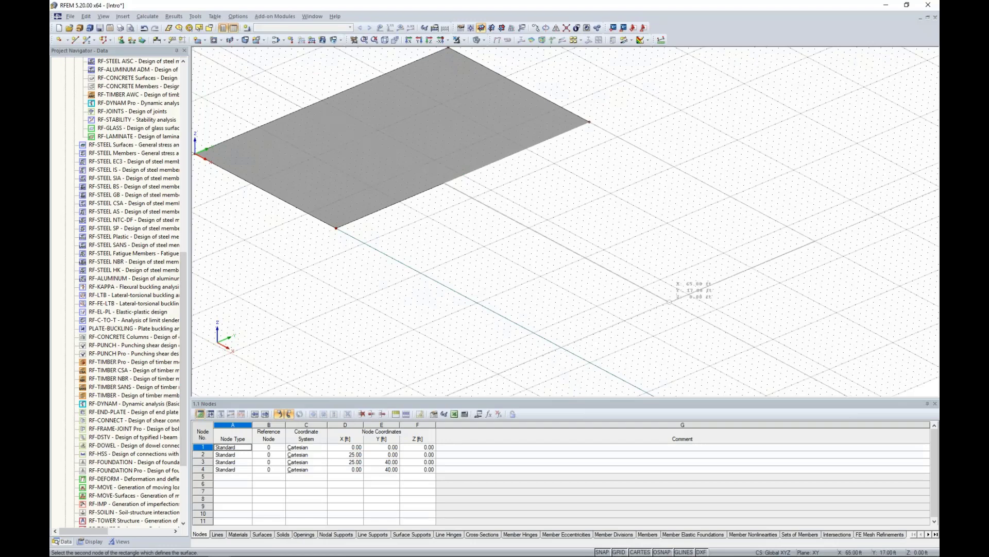
left_click(670, 302)
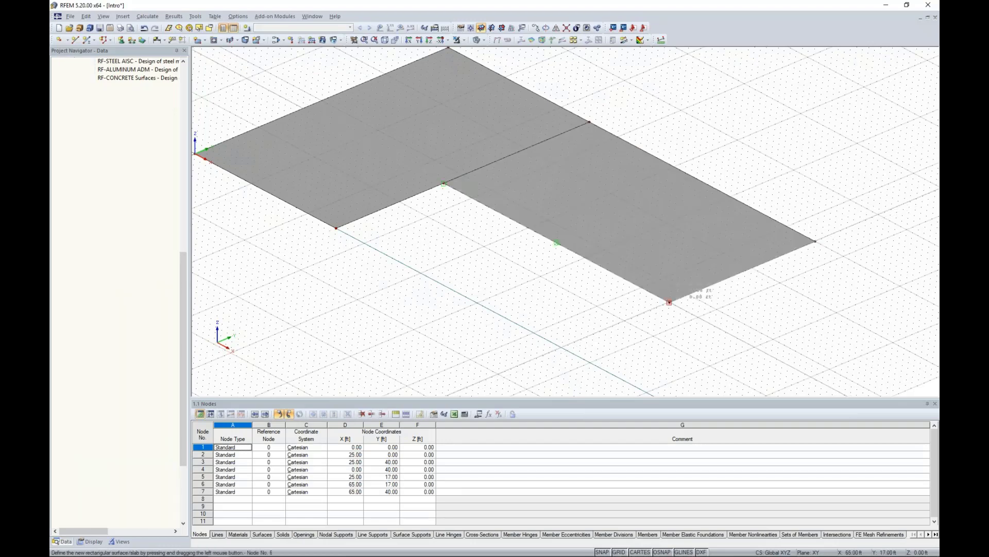
scroll(474, 287, "down", 3)
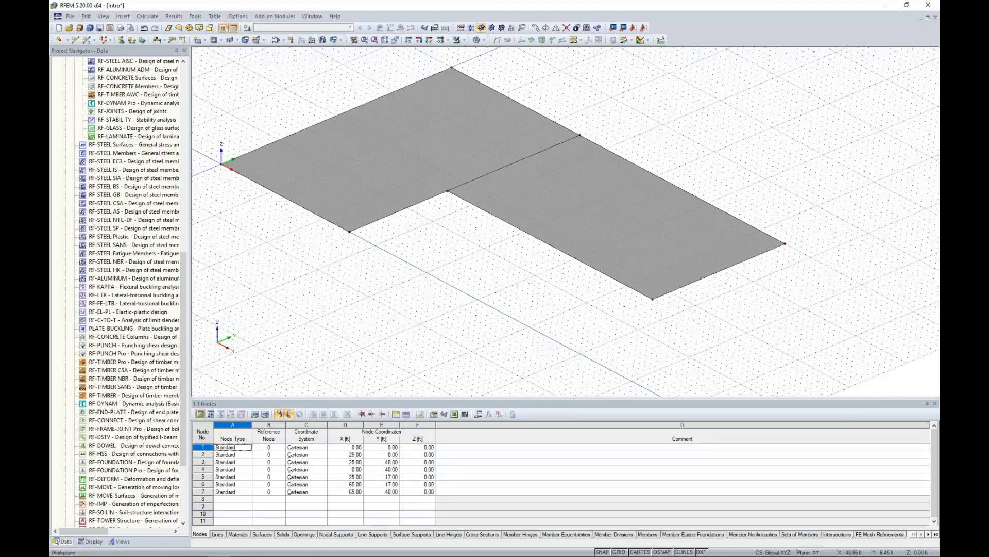
left_click(473, 242)
right_click_drag(475, 245, 474, 265)
key("Escape")
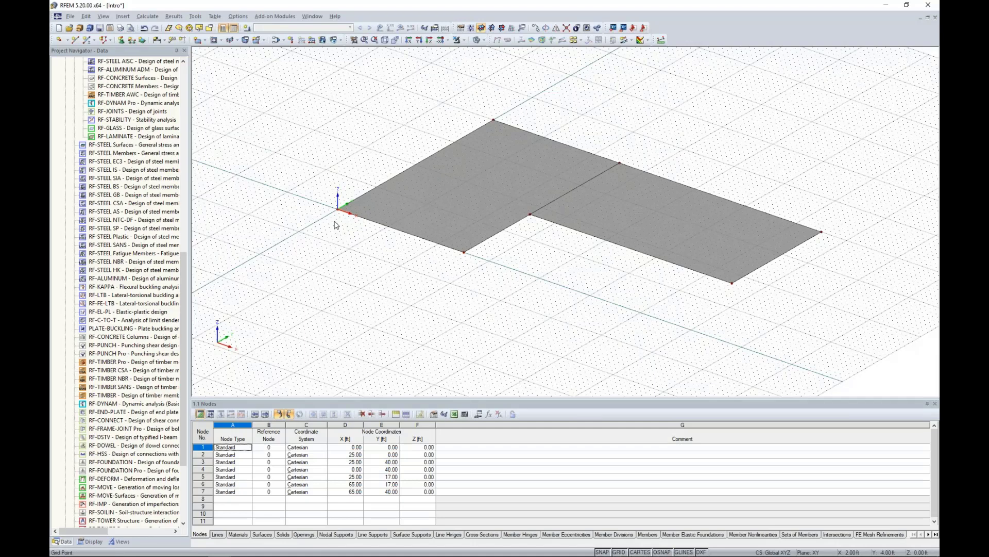
Step: Draw a radius-defined arc between the origin node and the node at X 25, Y 0 ft, bulging outward to Y -8.40 ft
scroll(170, 103, "up", 15)
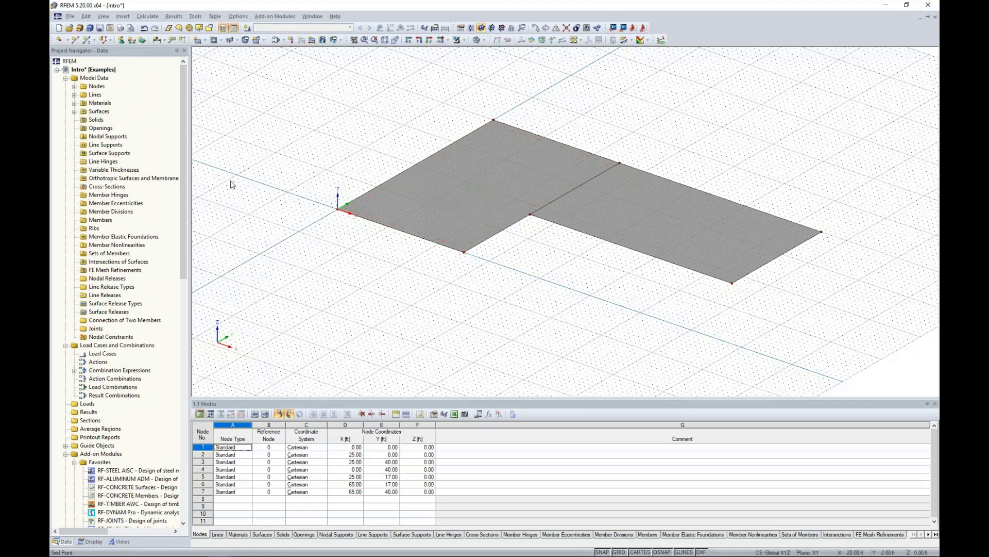
left_click(75, 40)
left_click(75, 41)
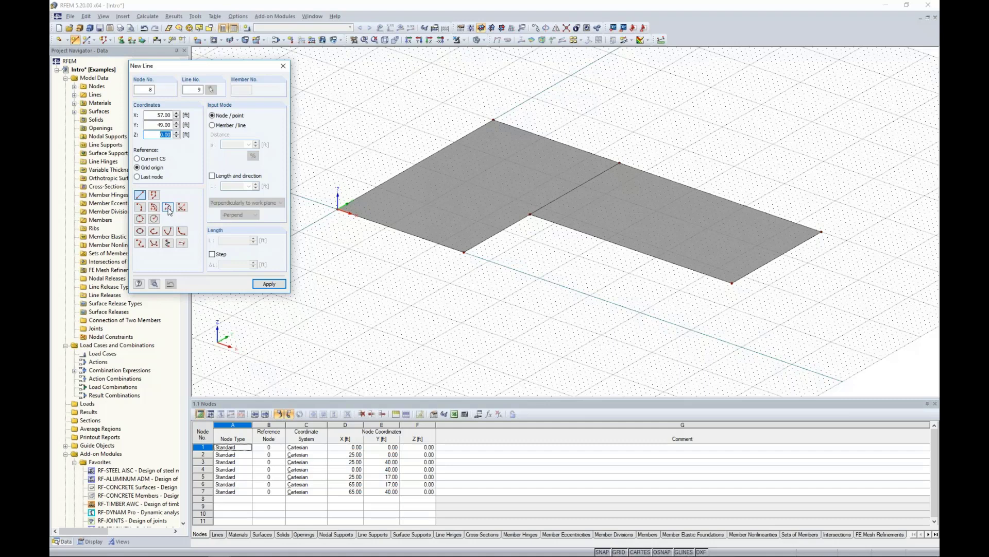
left_click(168, 208)
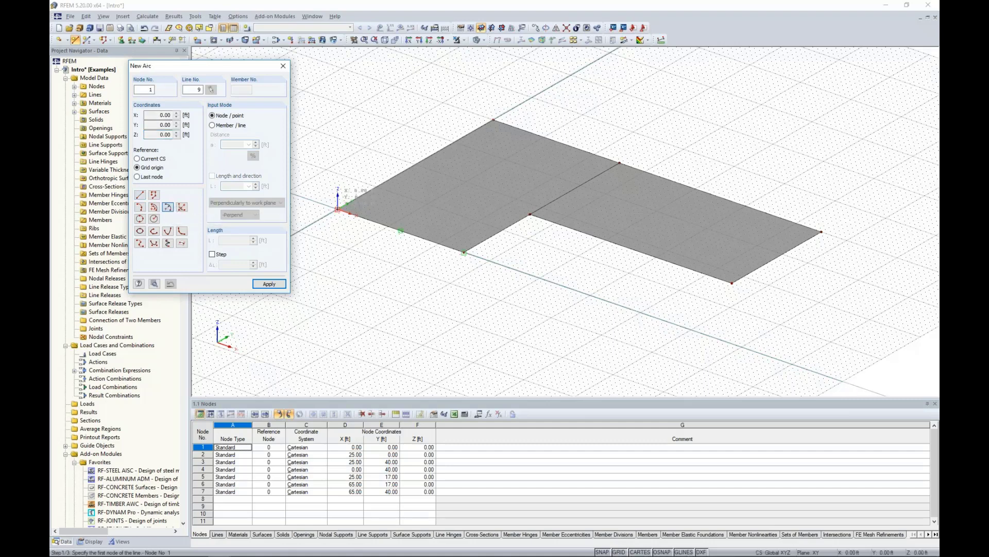
left_click(337, 209)
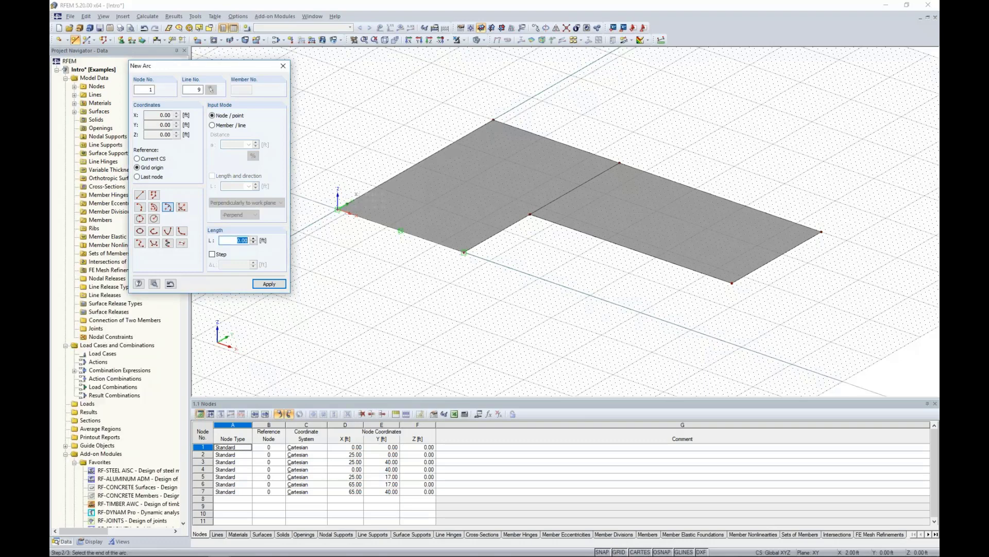
left_click(464, 253)
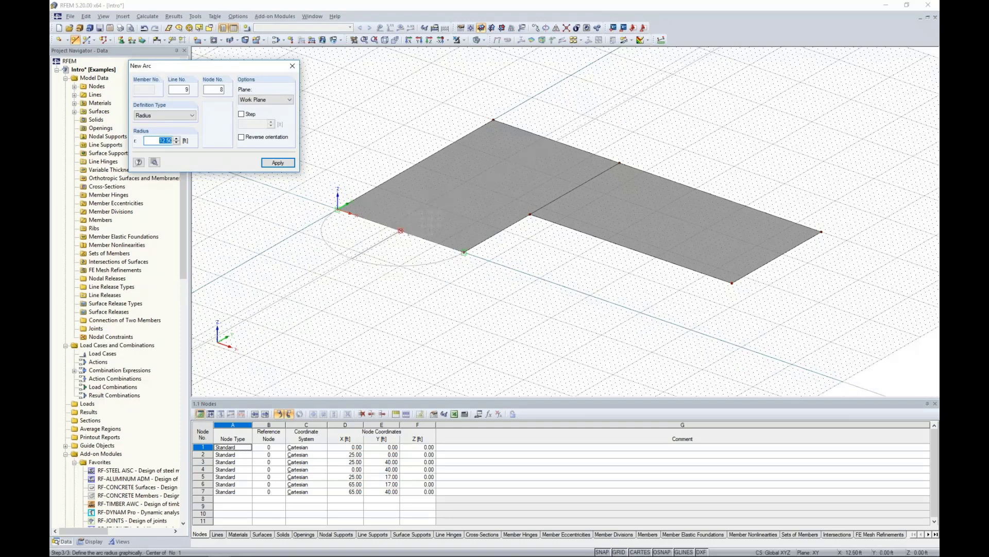
type("1")
key("Return")
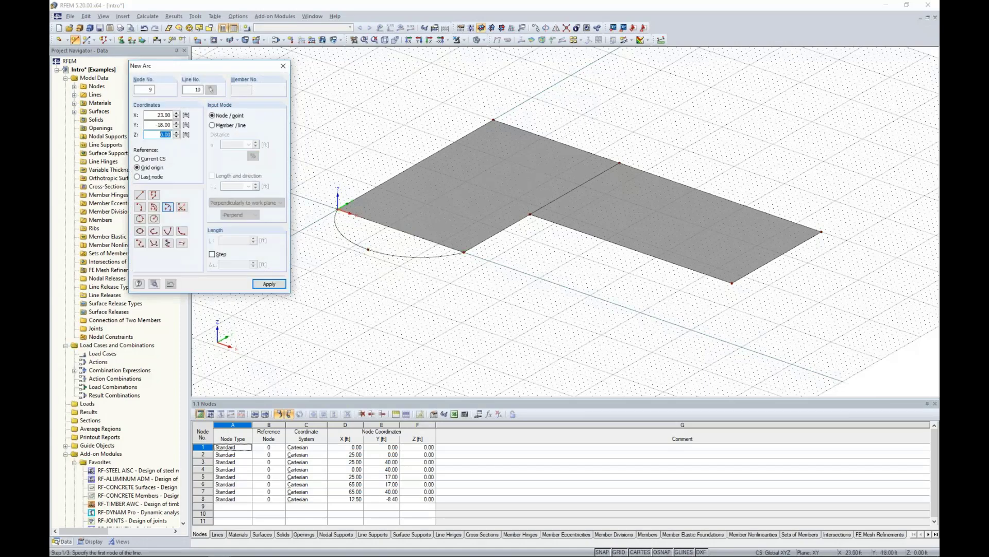
key("Escape")
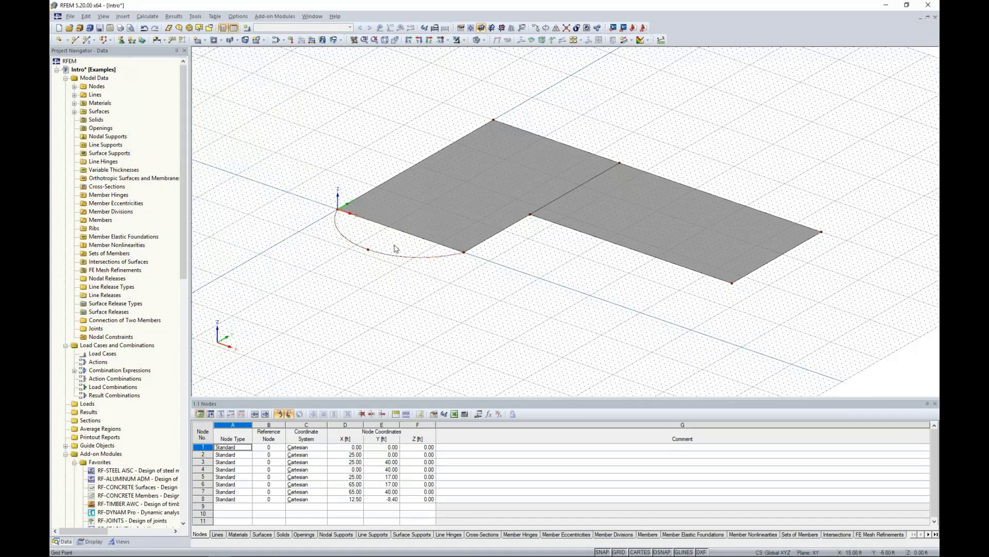
Step: Delete the first rectangular surface together with its straight edge between the two ends of the arc
scroll(410, 241, "up", 3)
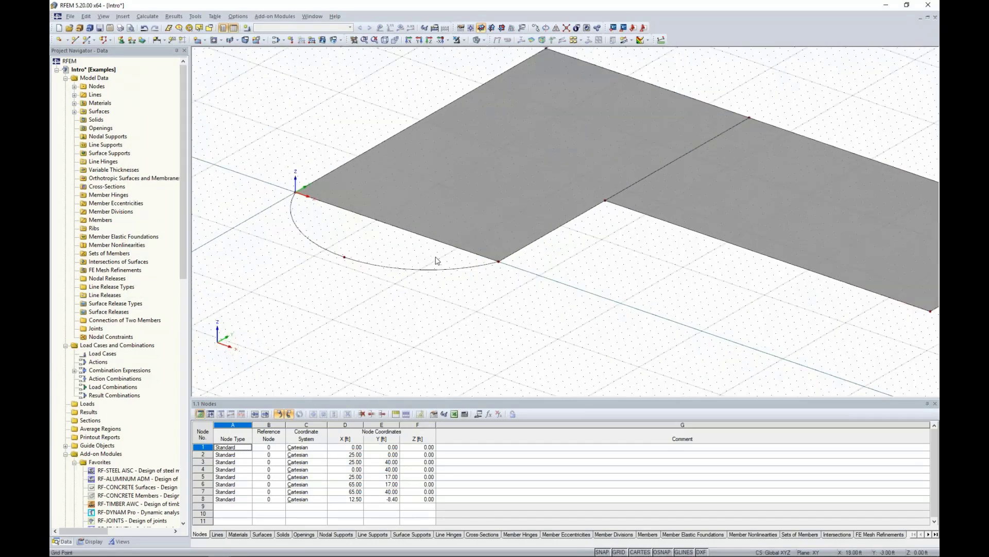
left_click_drag(444, 256, 361, 184)
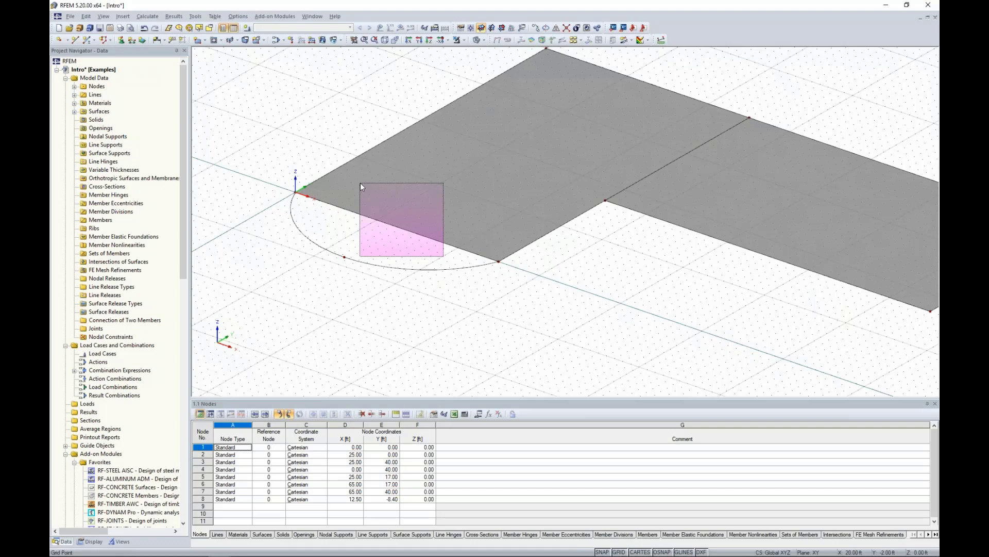
left_click_drag(360, 183, 360, 183)
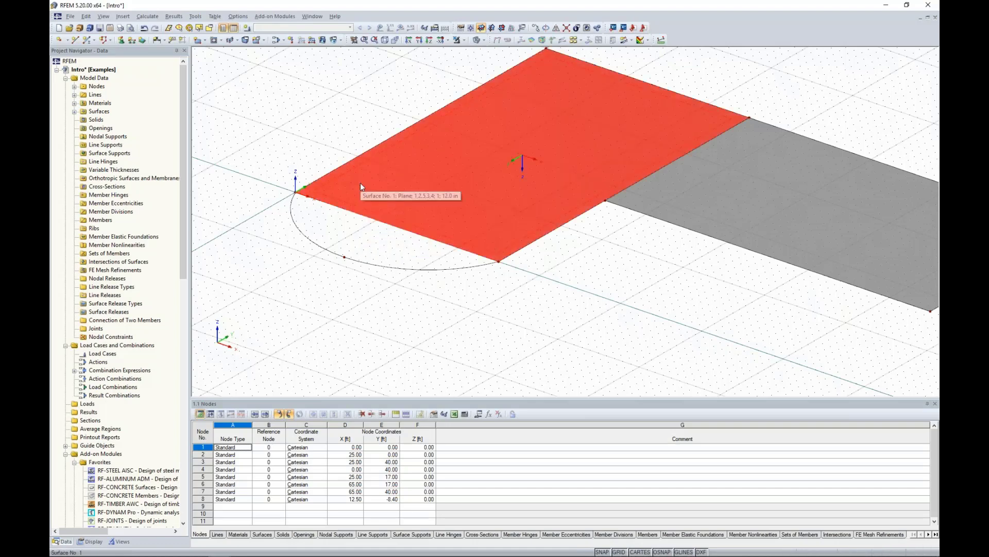
key("Delete")
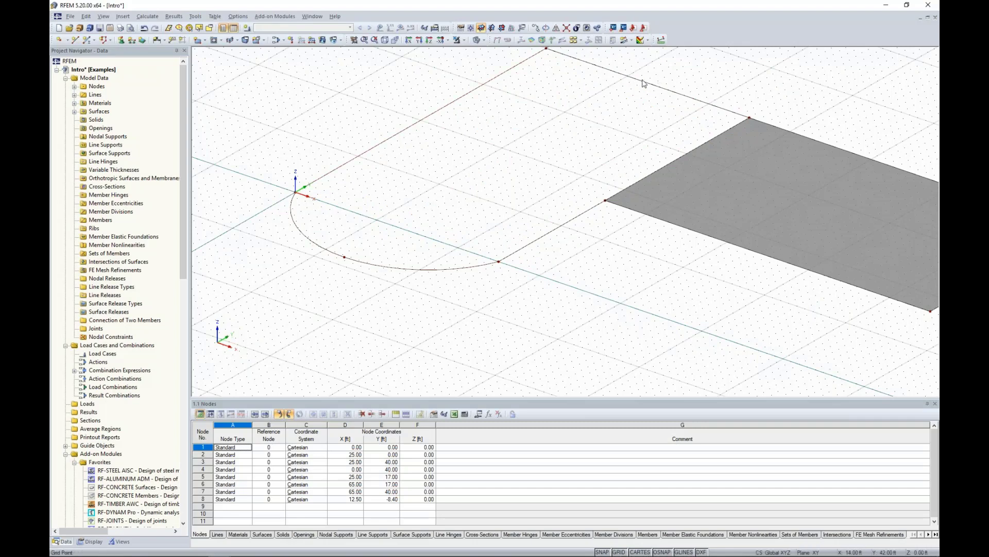
Step: Create a 12.00 in Standard concrete surface from the boundary lines formed by the arc, the remaining straight edges and the shared edge
left_click(204, 40)
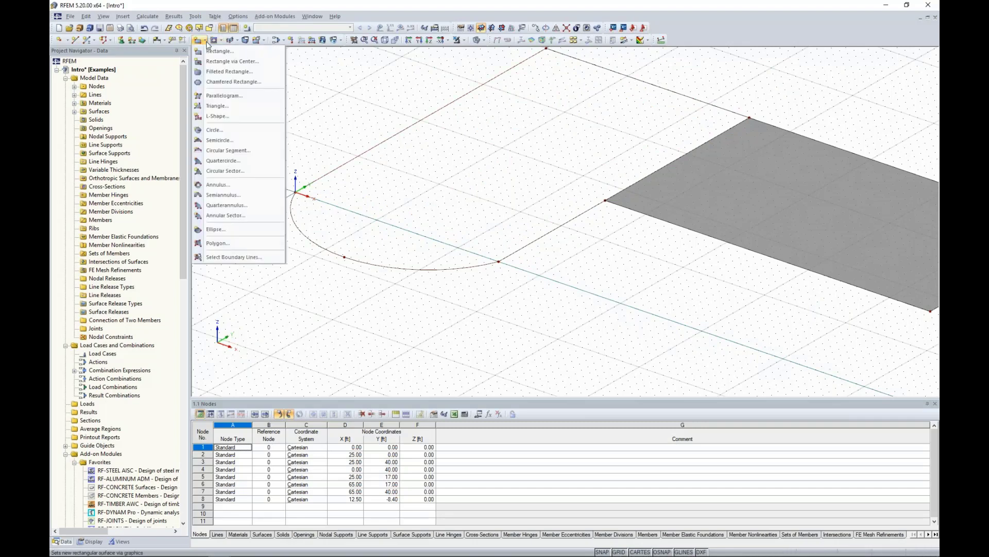
left_click(211, 257)
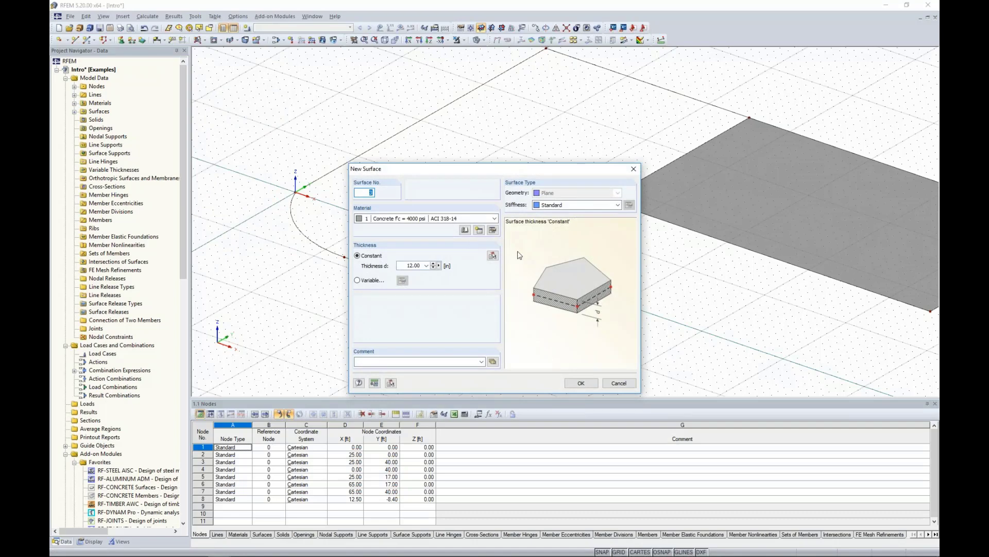
left_click(581, 383)
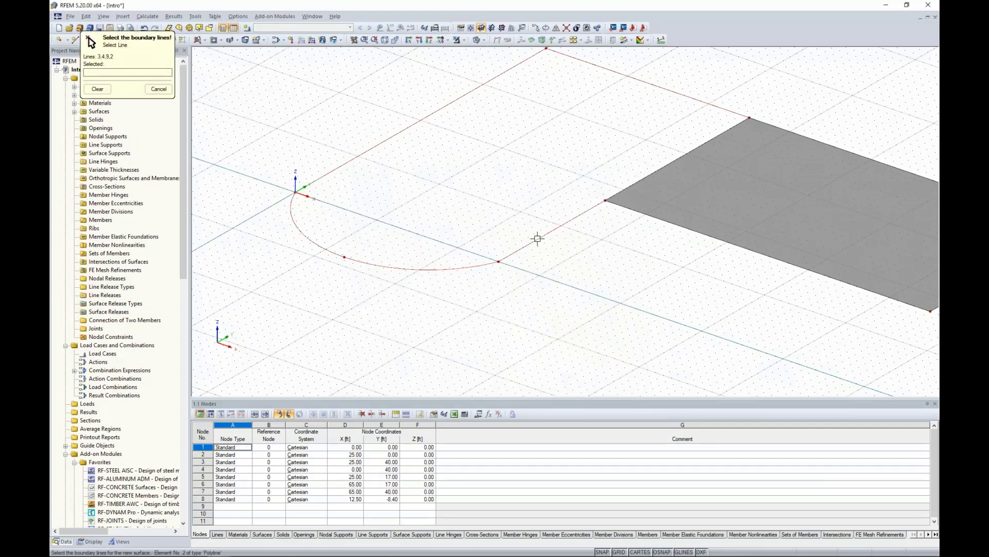
left_click(616, 193)
left_click(616, 192)
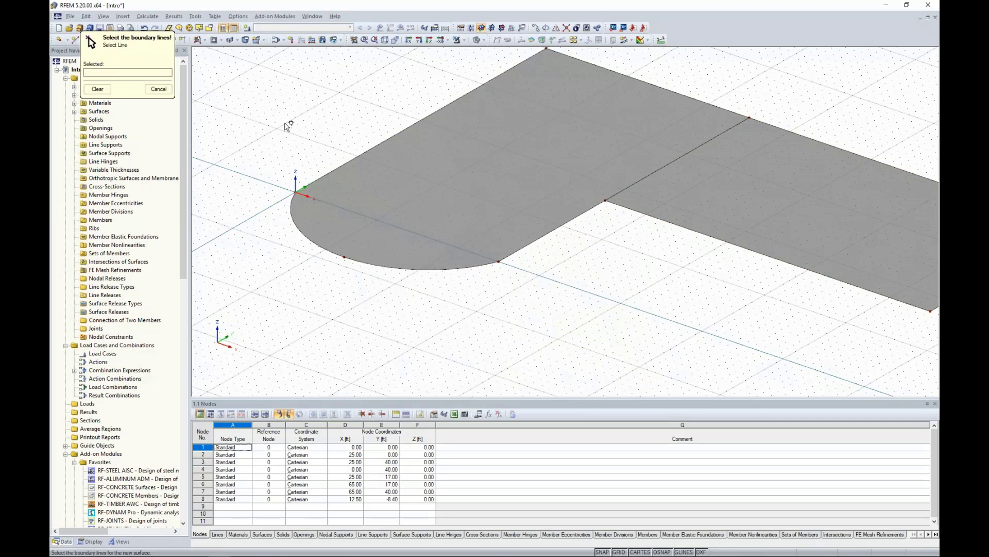
key("Escape")
Step: Switch the model display to wireframe so that the surfaces show only their outlines
scroll(458, 283, "down", 1)
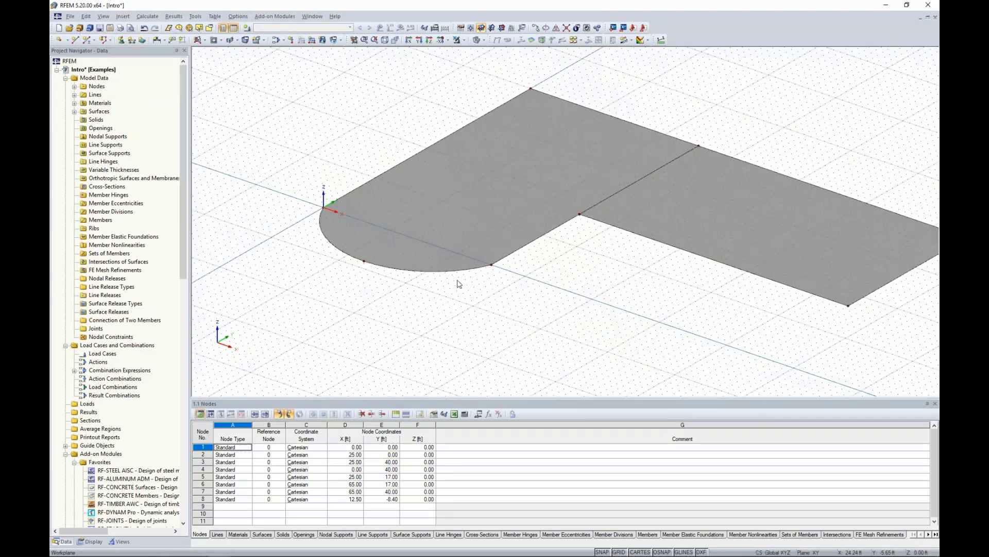
scroll(552, 295, "down", 1)
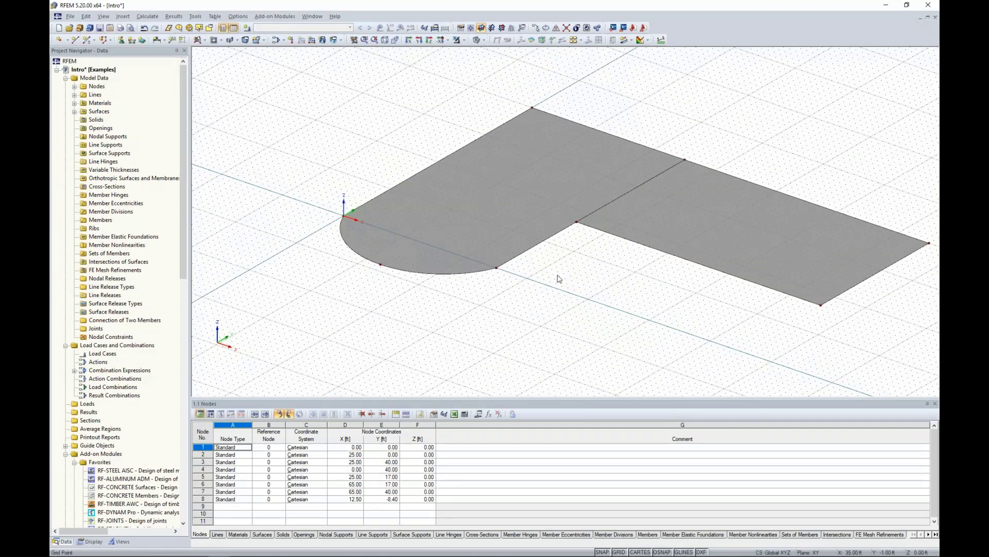
middle_click_drag(314, 149, 363, 150, "ctrl")
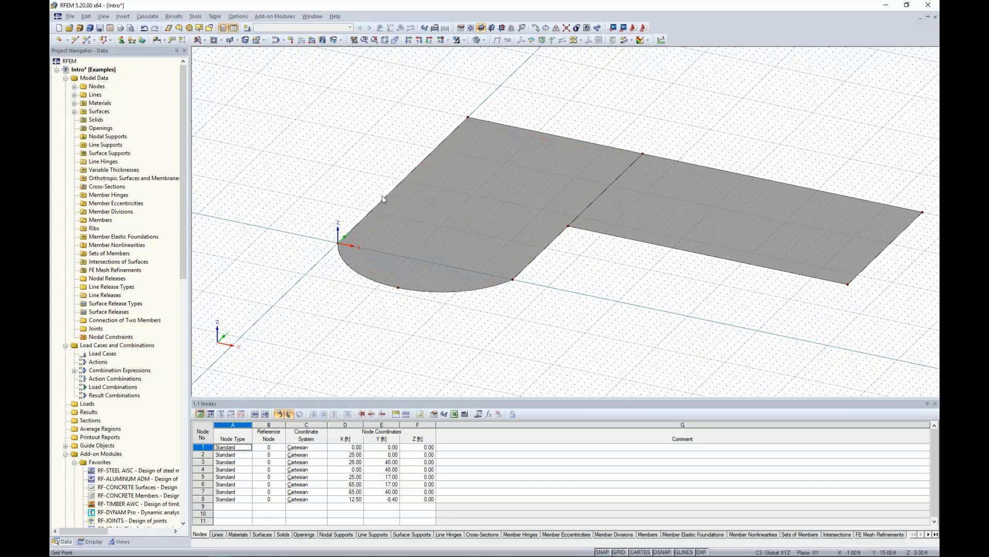
middle_click_drag(384, 196, 406, 230)
scroll(407, 222, "up", 5)
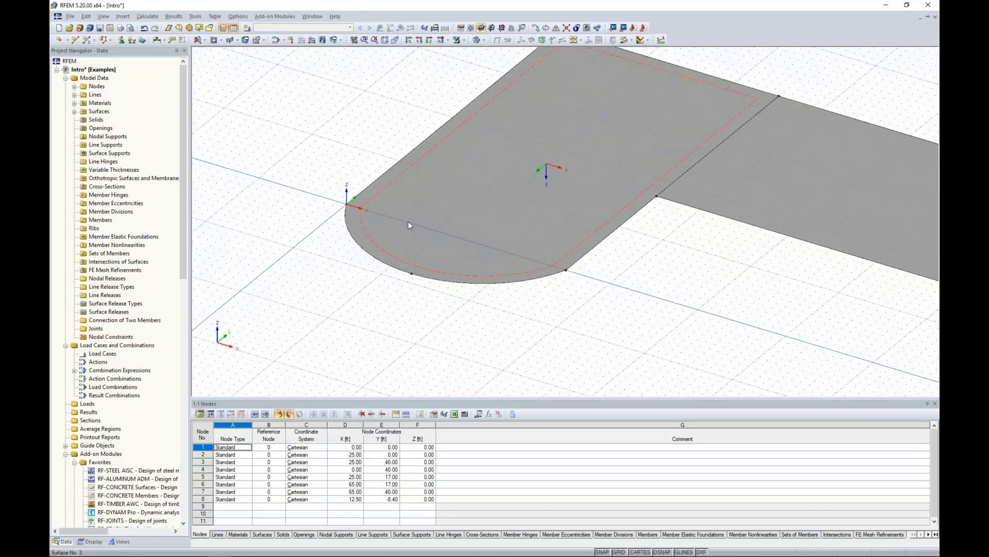
left_click(479, 40)
left_click(487, 52)
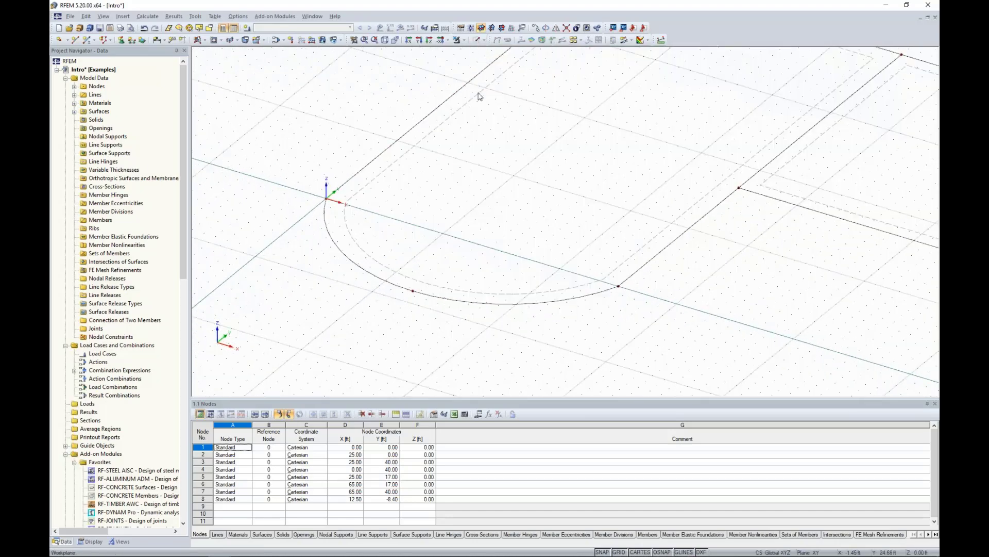
Step: Place five standard nodes on the arc-ended slab part at X/Y 3/0, 22/0, 22/20, 22/37 and 3/37 ft
middle_click_drag(481, 208, 491, 226)
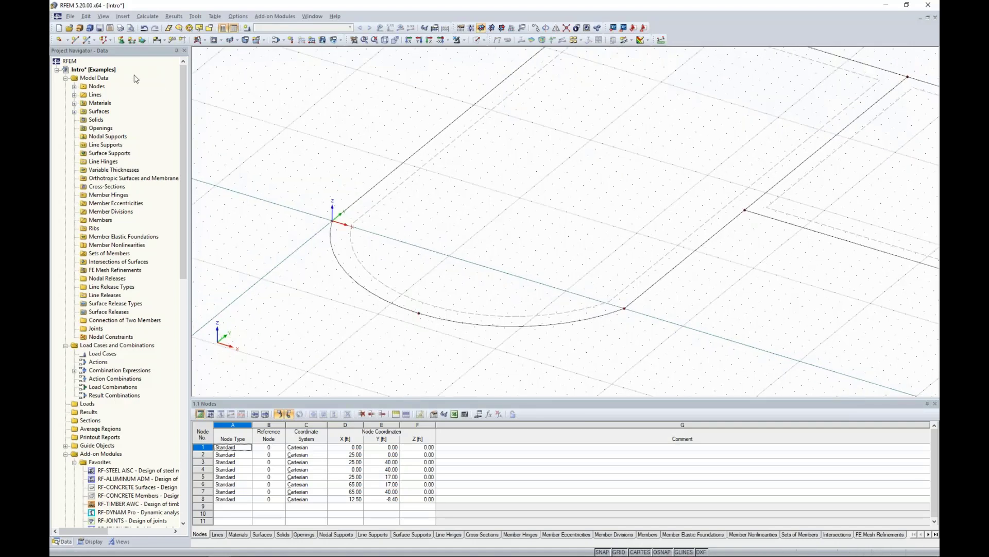
left_click(59, 42)
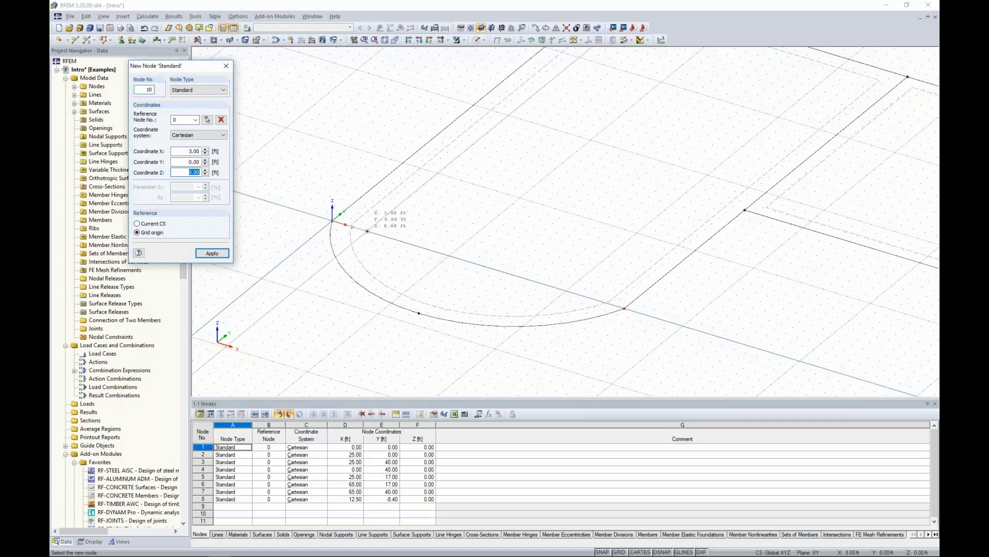
left_click(367, 230)
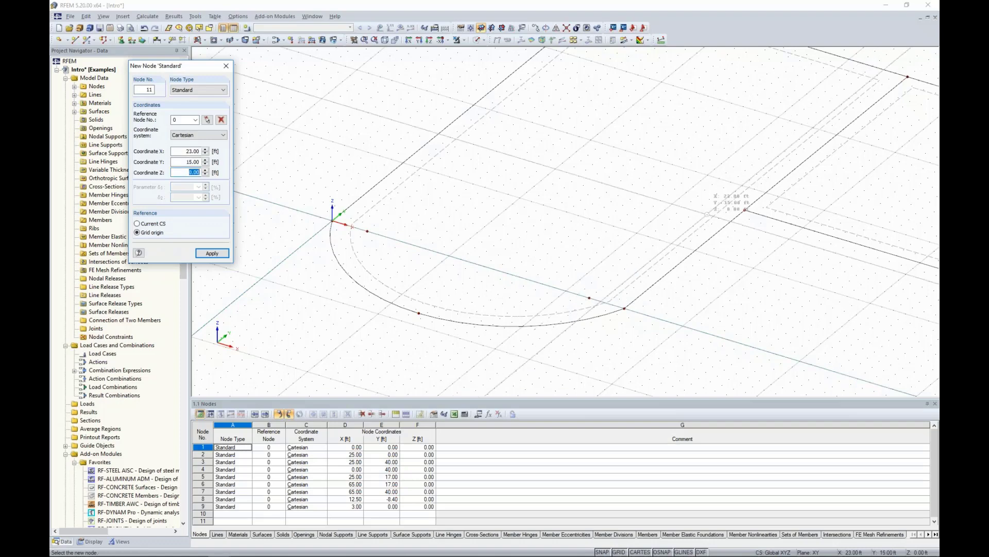
left_click(589, 298)
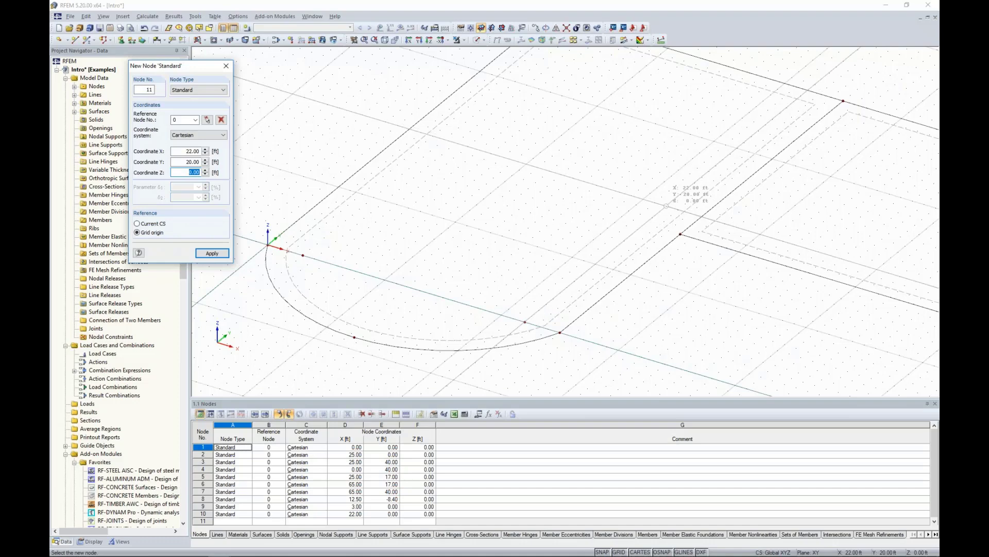
left_click(666, 206)
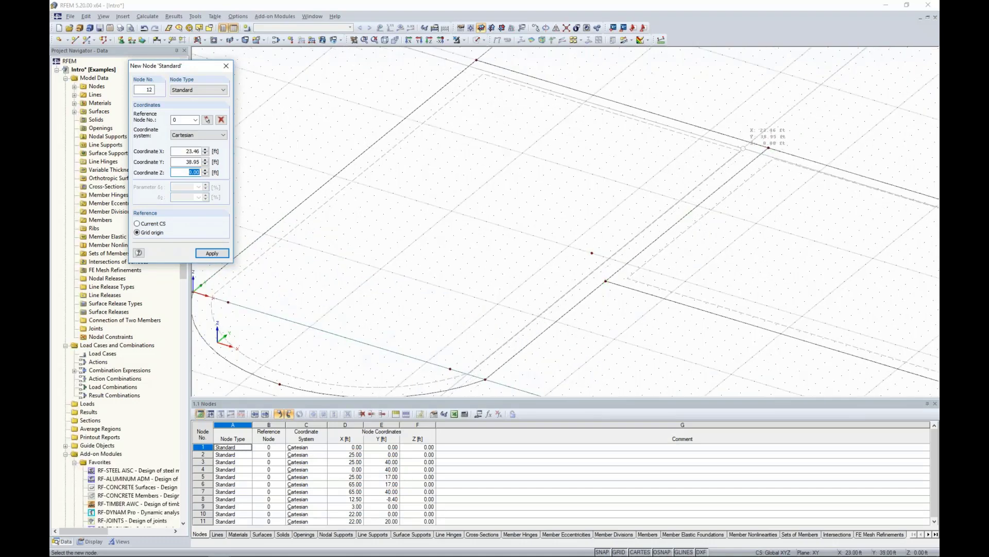
left_click(713, 155)
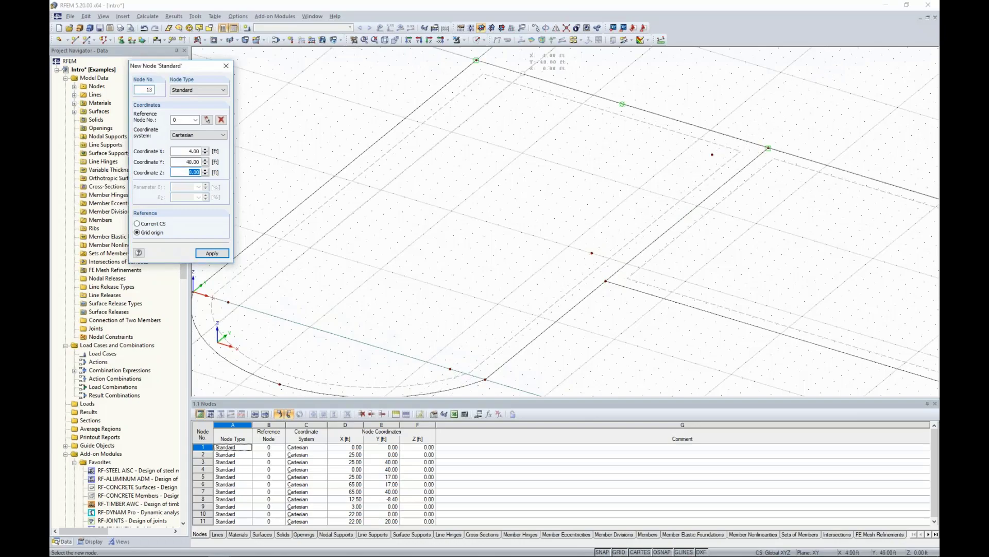
left_click(490, 87)
scroll(551, 144, "down", 3)
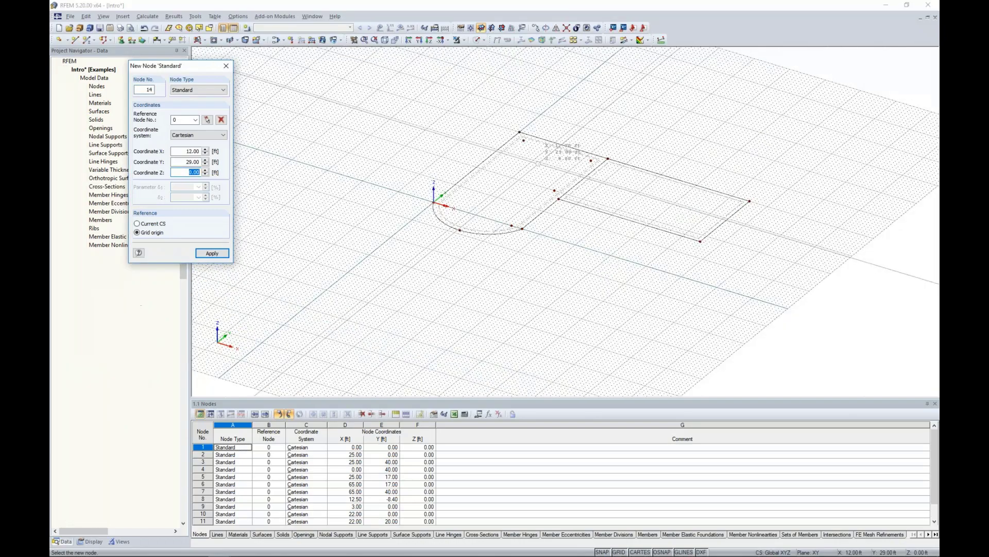
key("Escape")
scroll(549, 221, "up", 3)
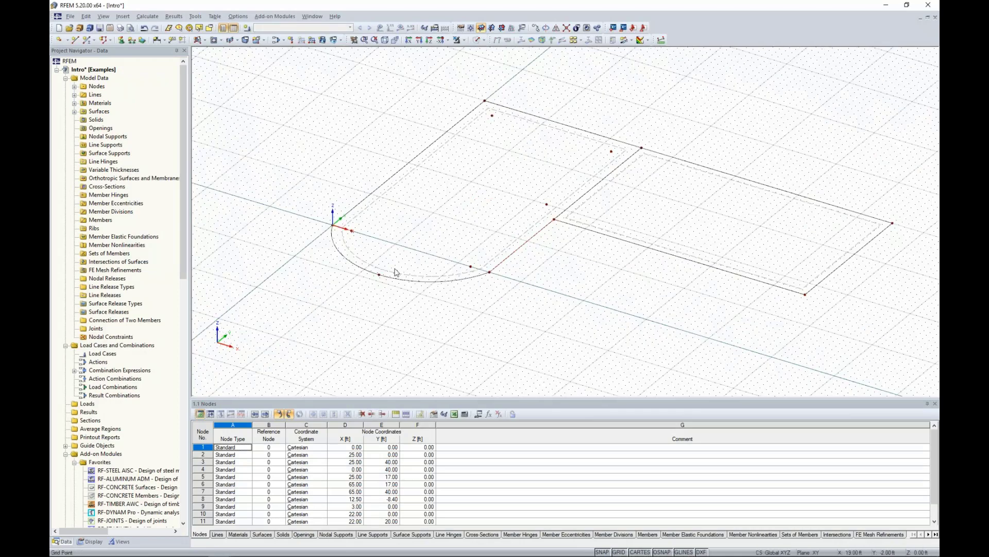
Step: Start a new Beam member and assign it a 15 x 15 in solid rectangular cross-section of 4000 psi concrete
left_click(87, 43)
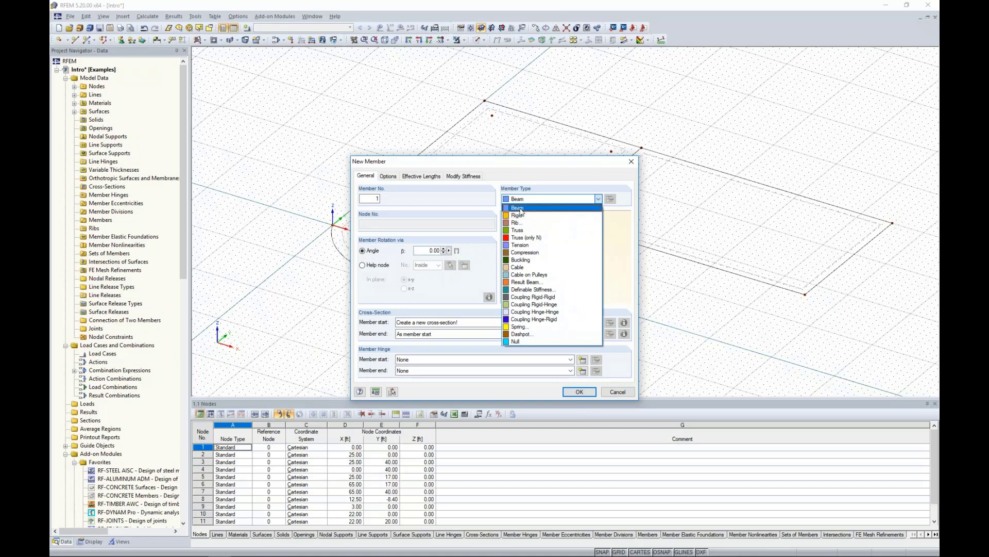
left_click(487, 210)
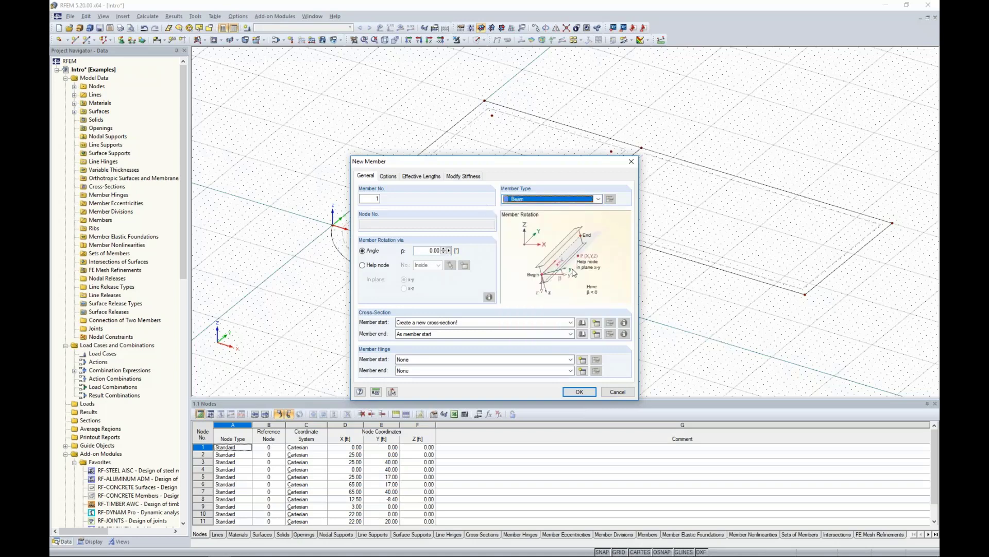
left_click(583, 323)
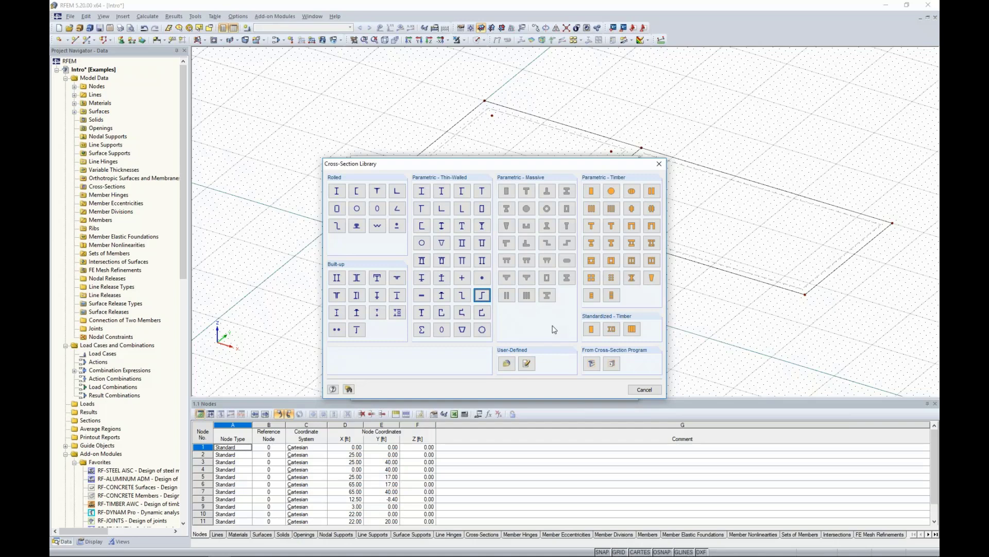
left_click(506, 191)
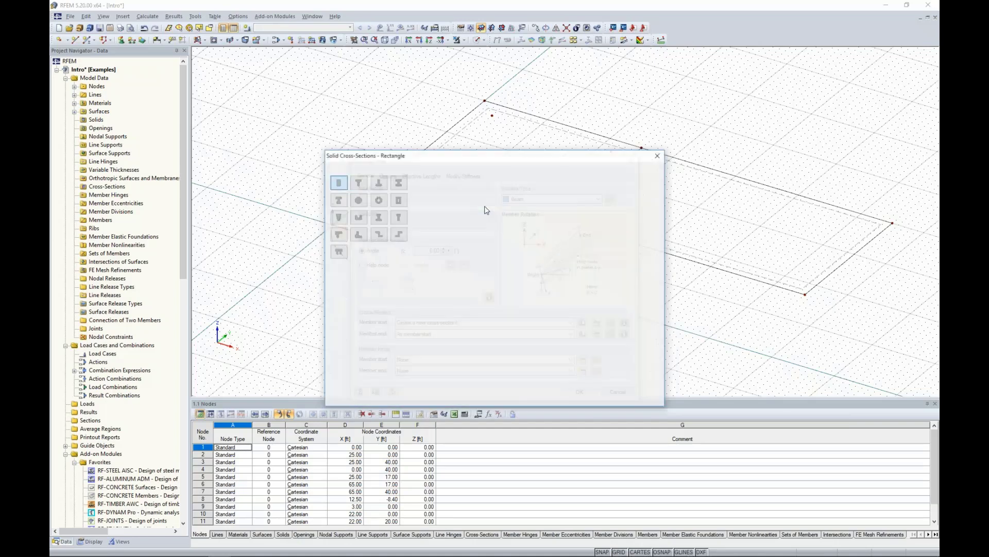
type("15")
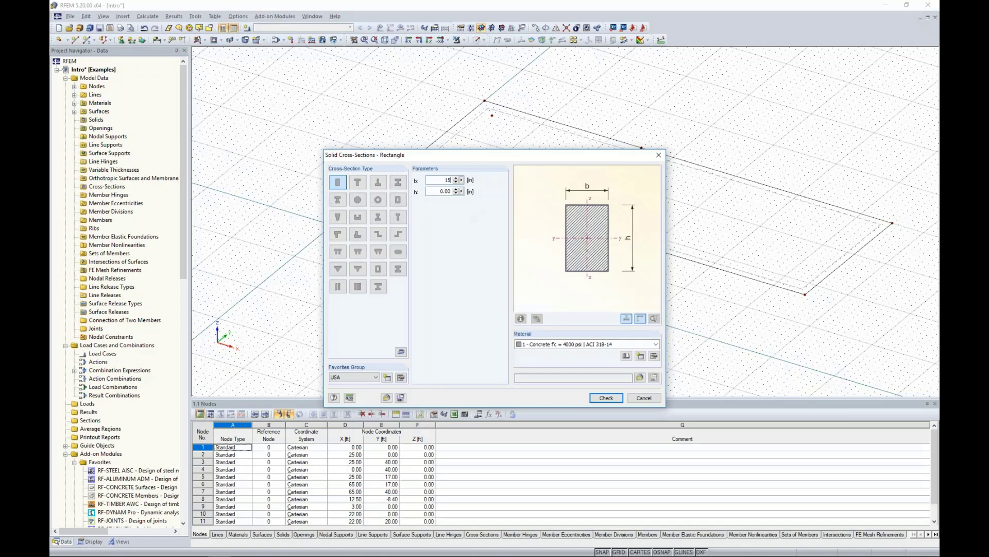
key("Tab")
type("15")
key("Tab")
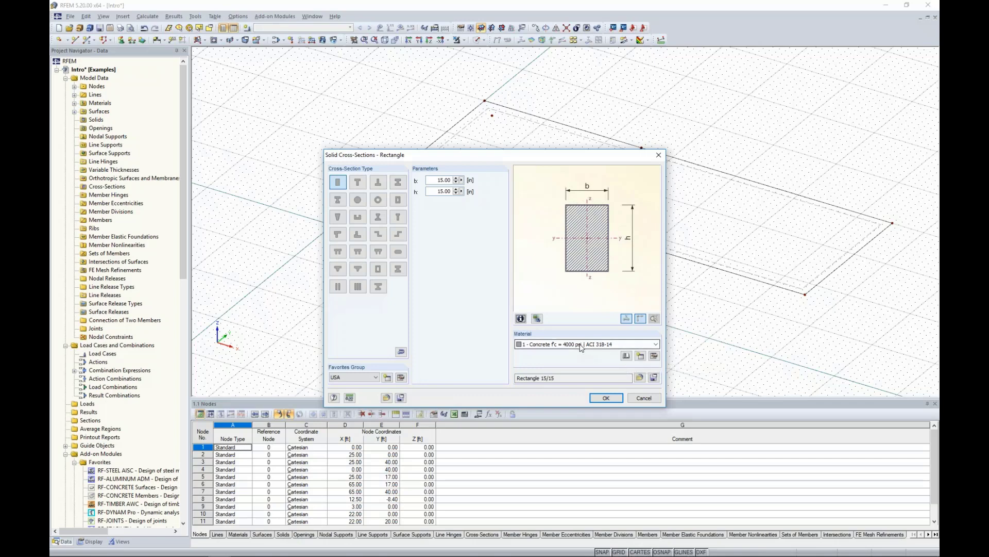
left_click(603, 398)
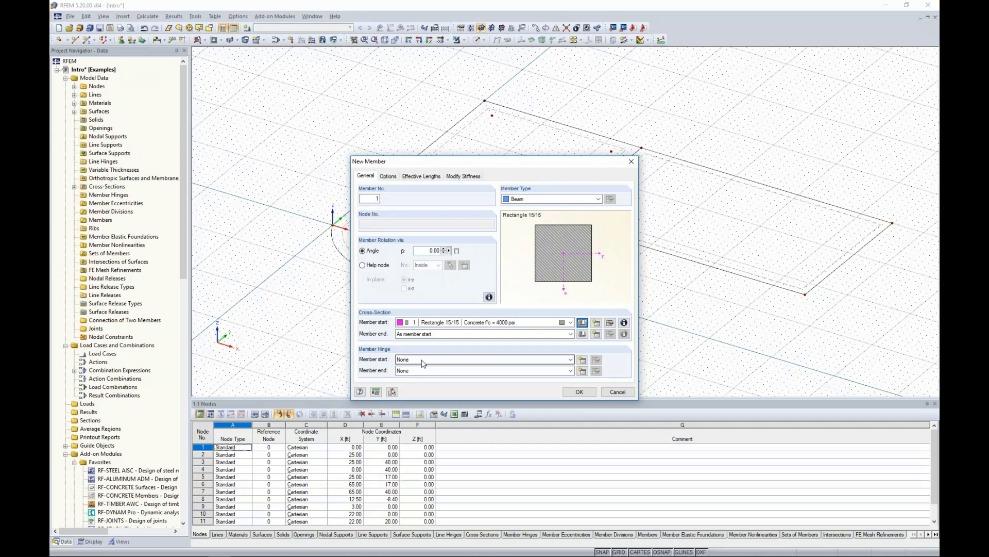
Step: Examine the nonlinearity options for rotation about y in a new member-start hinge, without creating the hinge
left_click(583, 360)
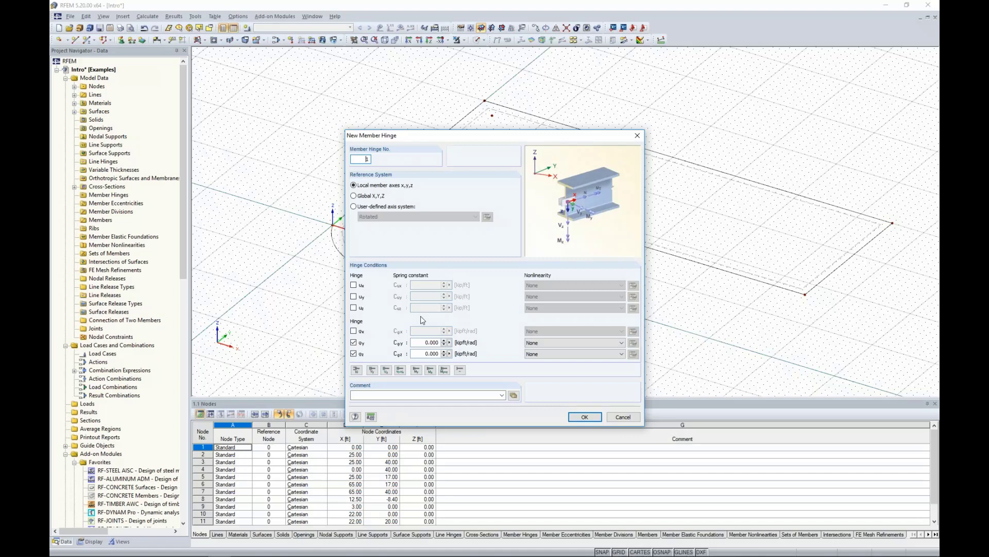
left_click(536, 342)
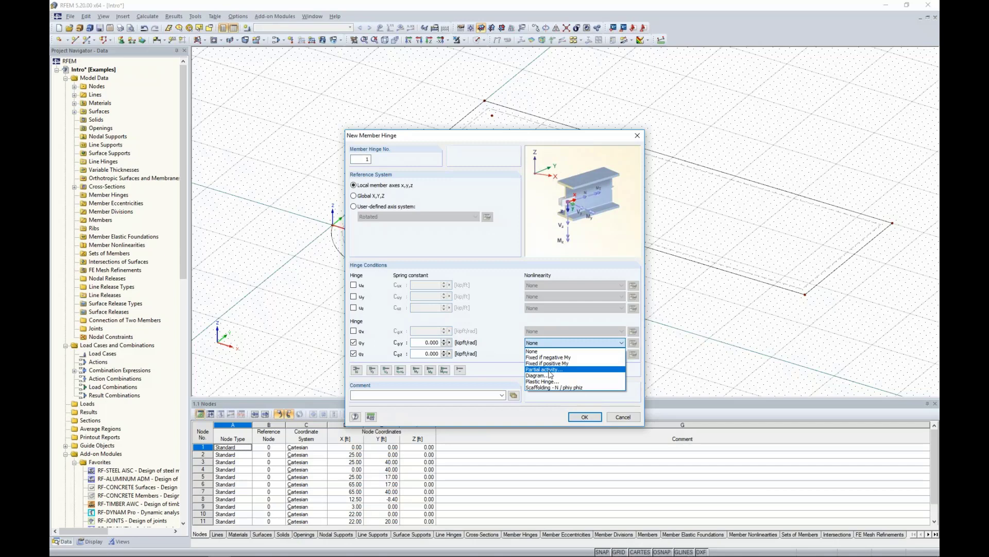
left_click(510, 349)
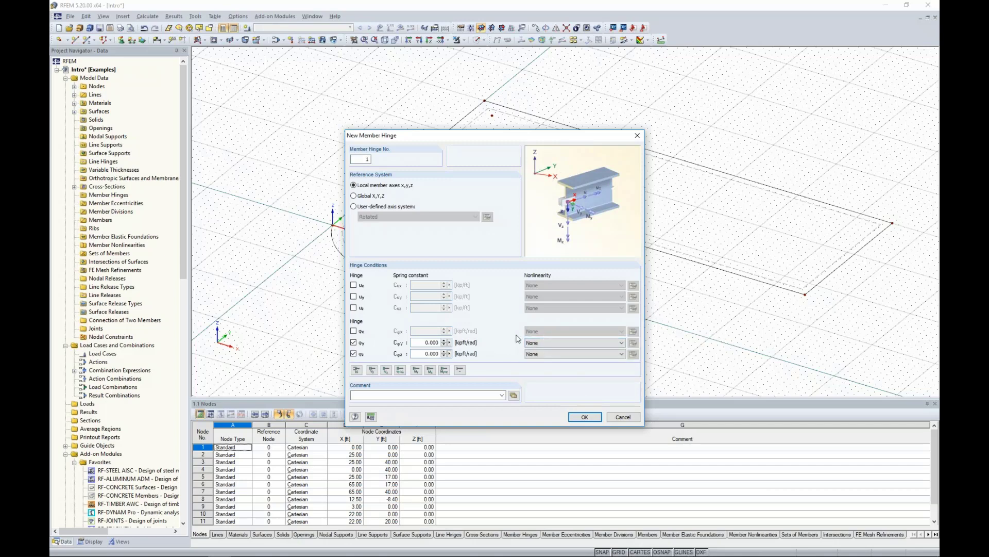
left_click(623, 416)
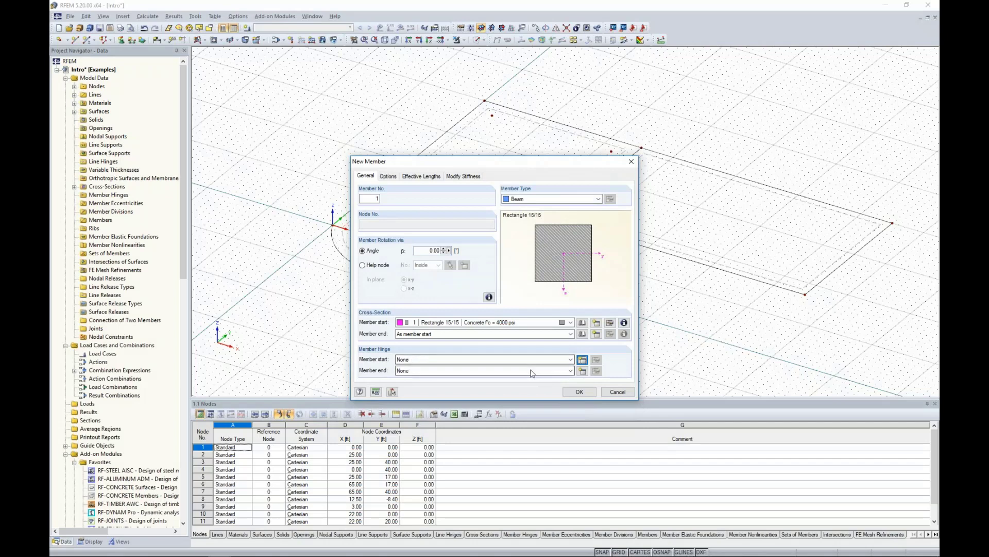
Step: Accept the member settings and define placement by a 15.00 ft length perpendicular to the XY work plane in the -Perpend direction
left_click(579, 392)
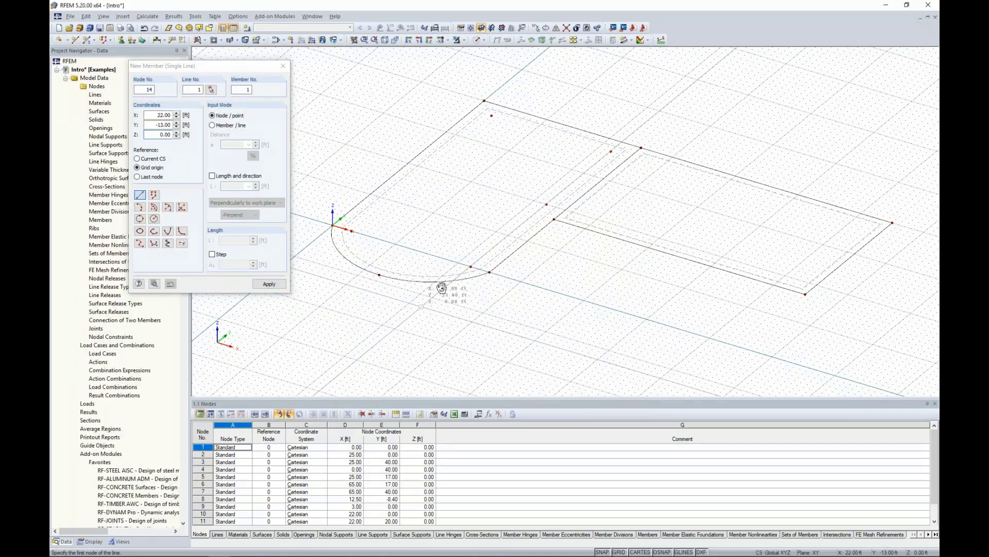
middle_click_drag(443, 283, 531, 155, "ctrl")
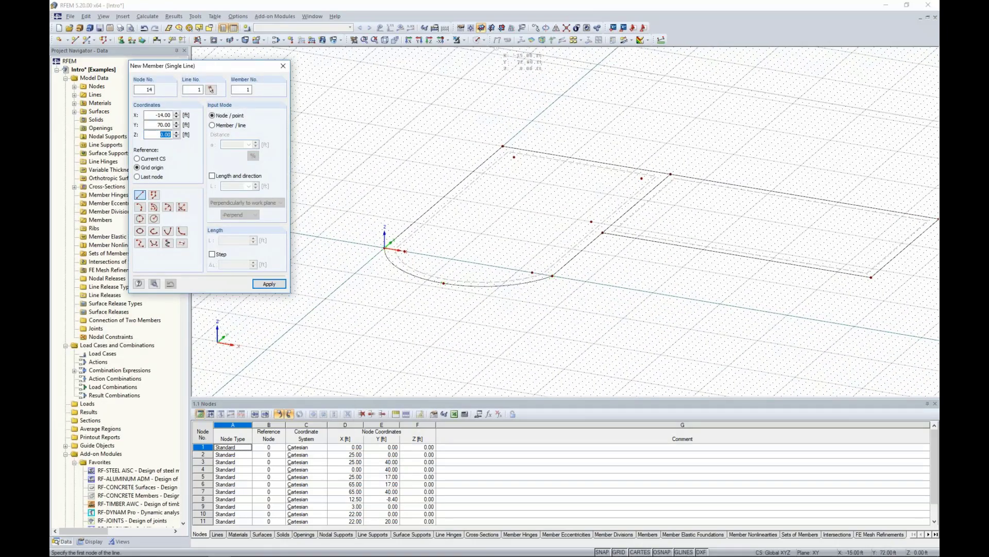
left_click(501, 27)
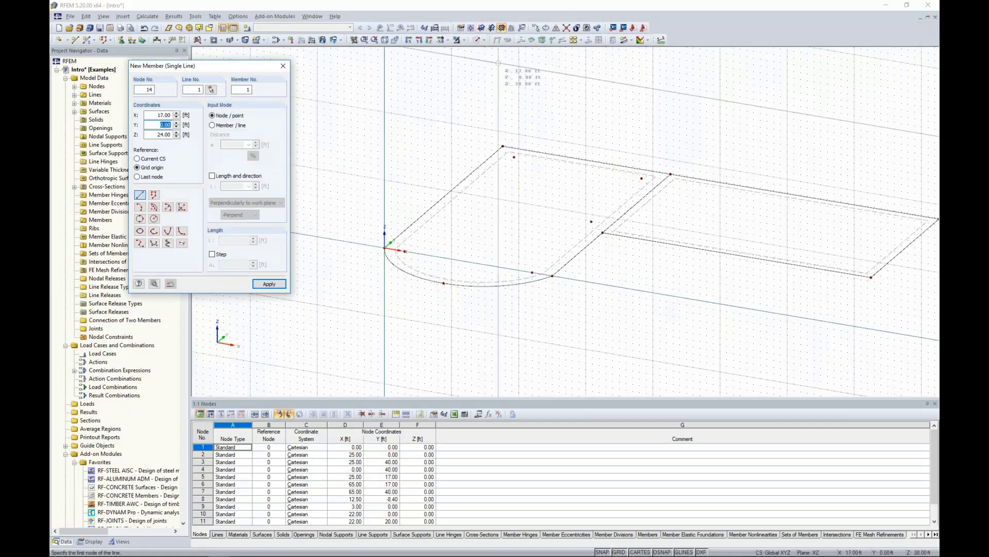
left_click(481, 27)
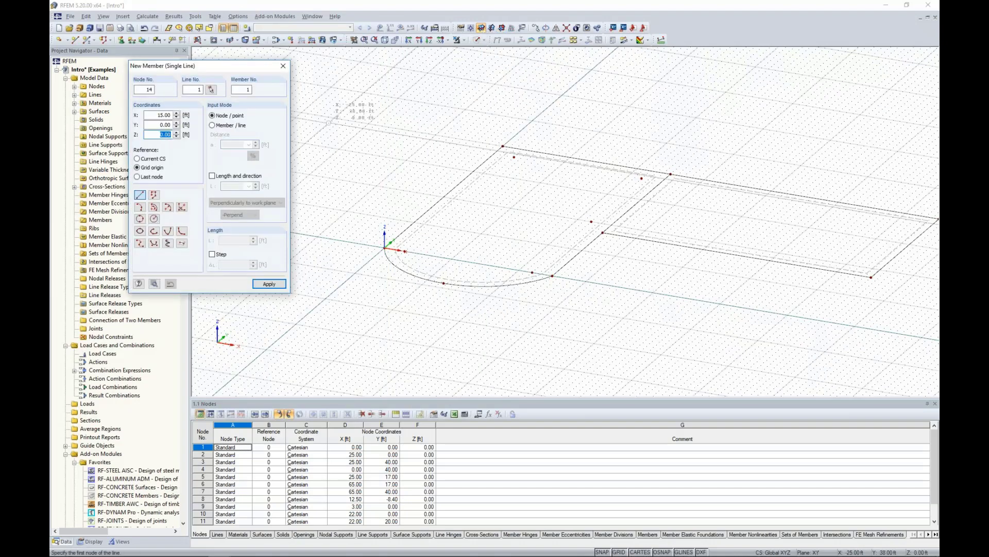
left_click(212, 176)
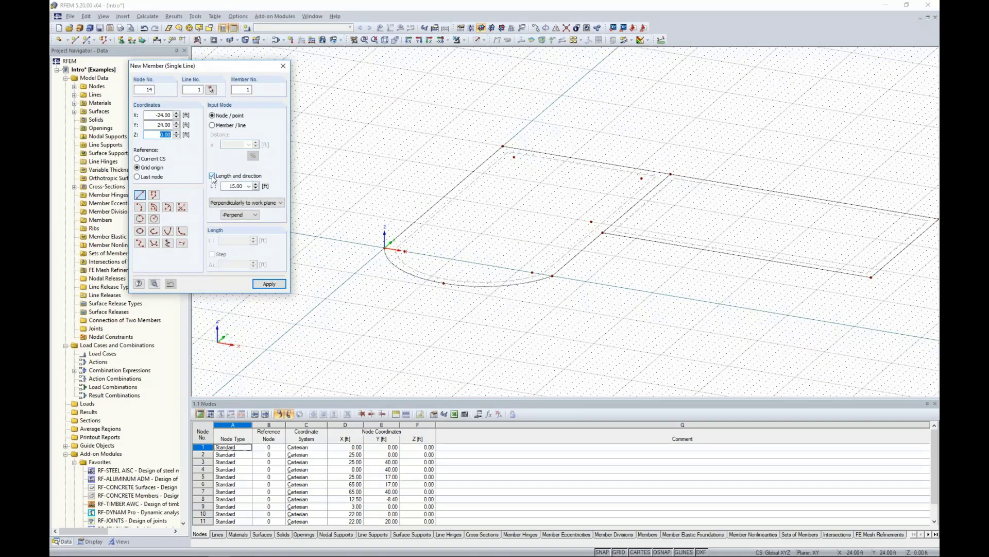
left_click(236, 186)
type("15.0")
left_click(236, 205)
left_click(237, 220)
left_click(237, 220)
left_click(235, 233)
scroll(386, 242, "up", 3)
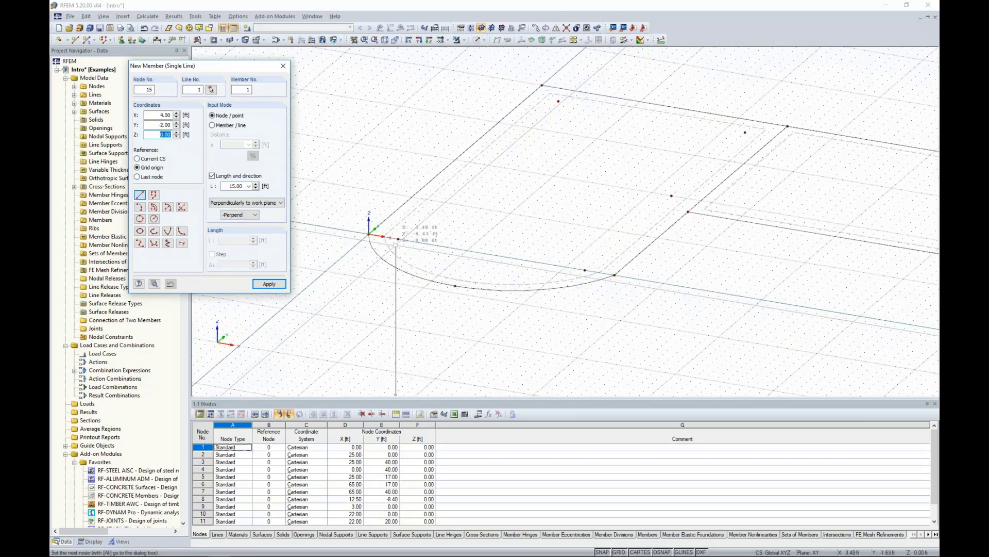
Step: Insert the 15 ft columns beneath the five inner slab nodes at X/Y 3/0, 22/0, 22/20, 22/37 and 3/37 ft
left_click(398, 239)
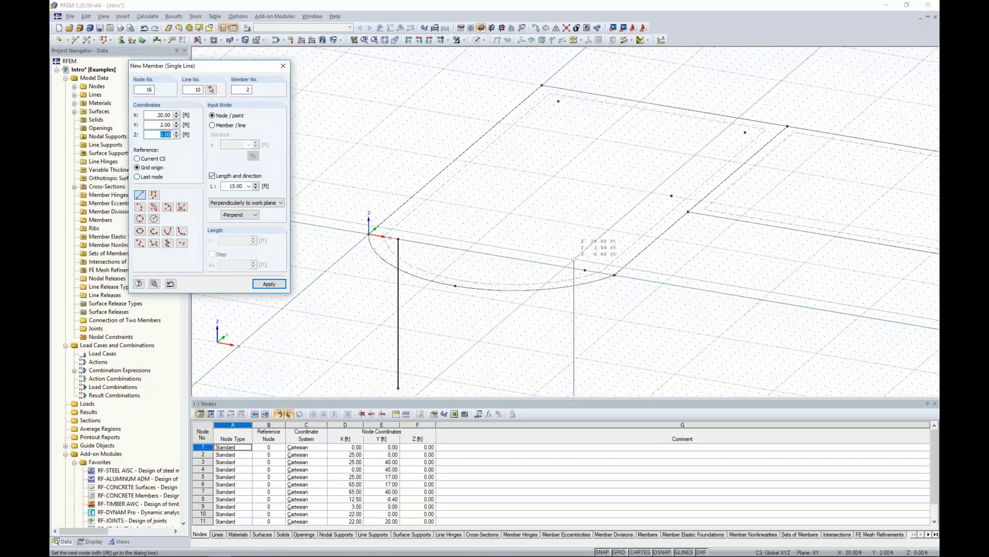
left_click(585, 270)
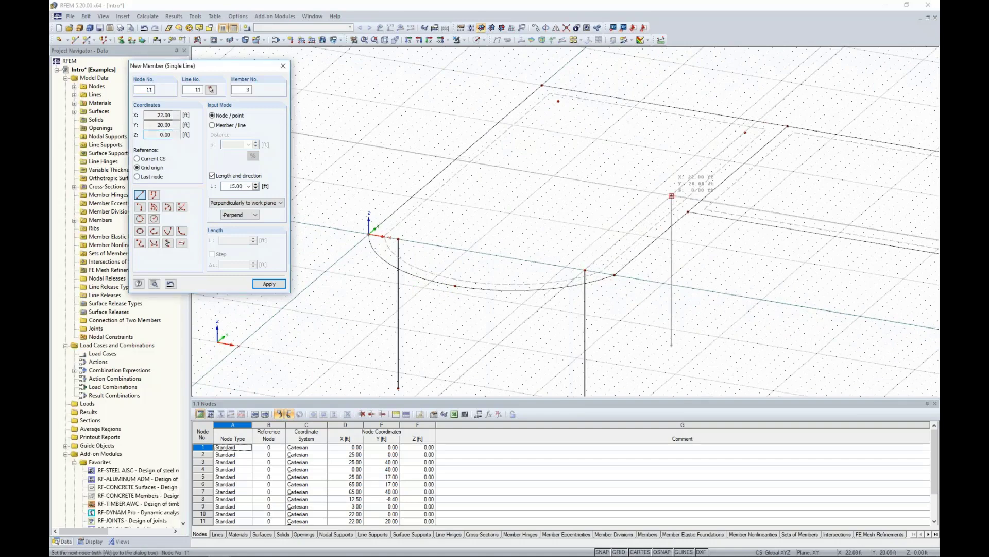
left_click(671, 196)
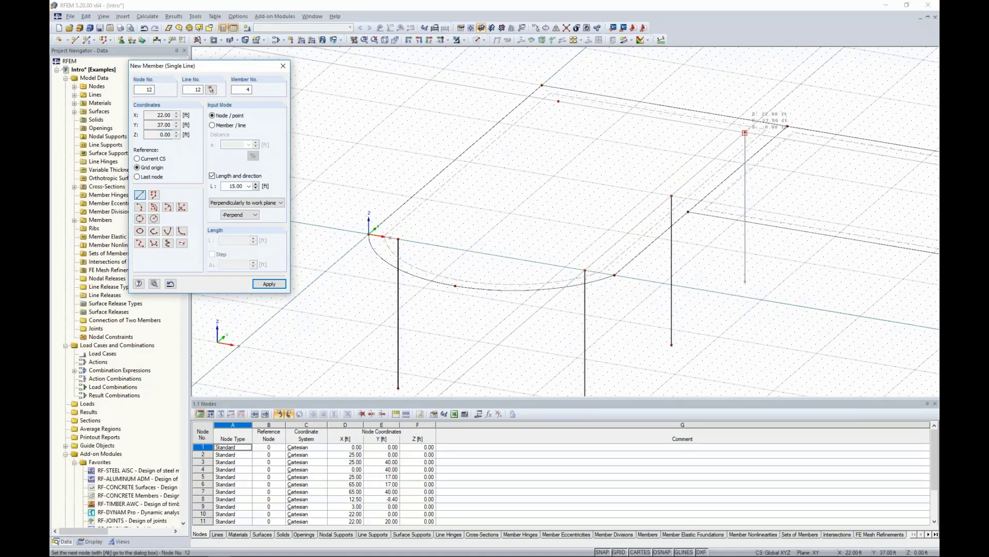
left_click(744, 132)
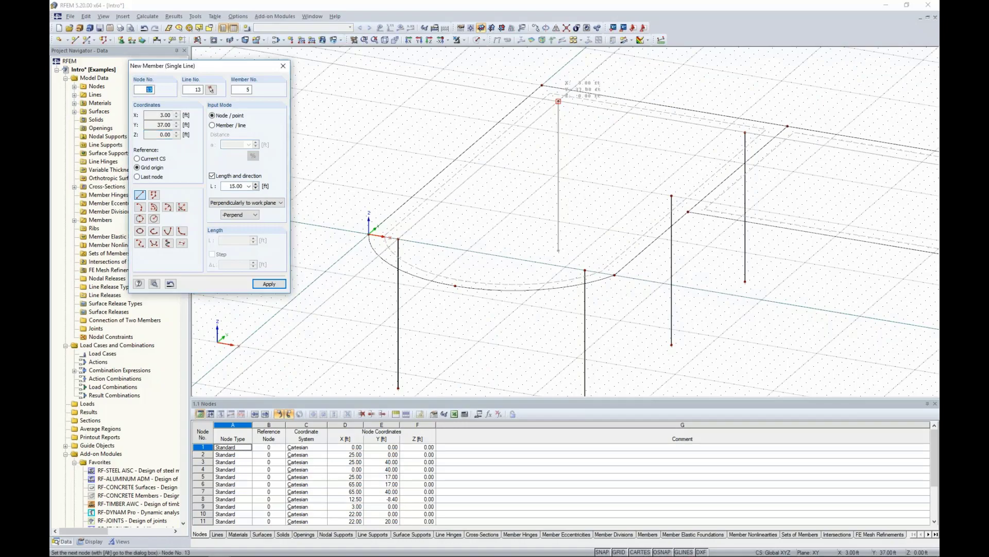
left_click(558, 101)
key("Escape")
Step: Switch the model to the Solid Transparent display and inspect the slab and its columns from the side
middle_click_drag(577, 232, 524, 261)
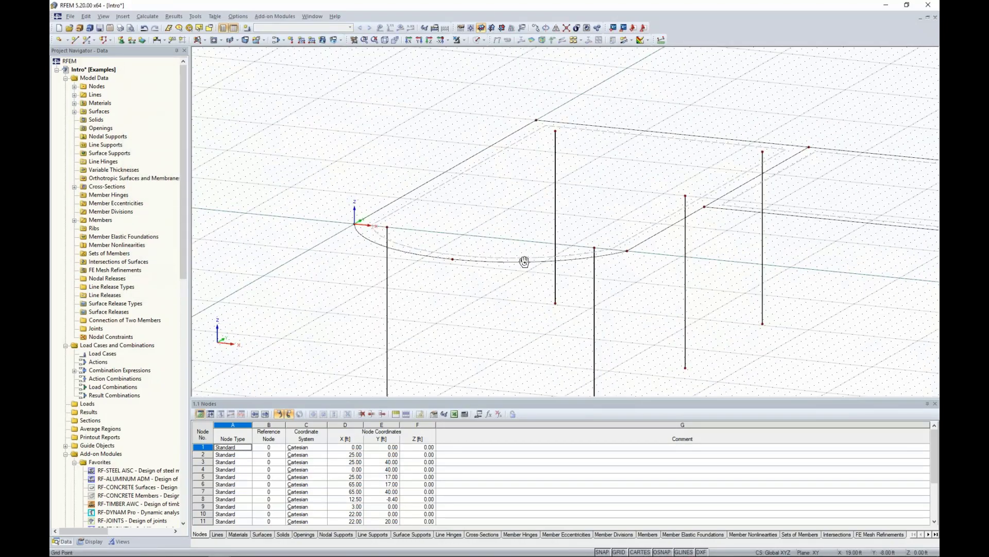
left_click(479, 40)
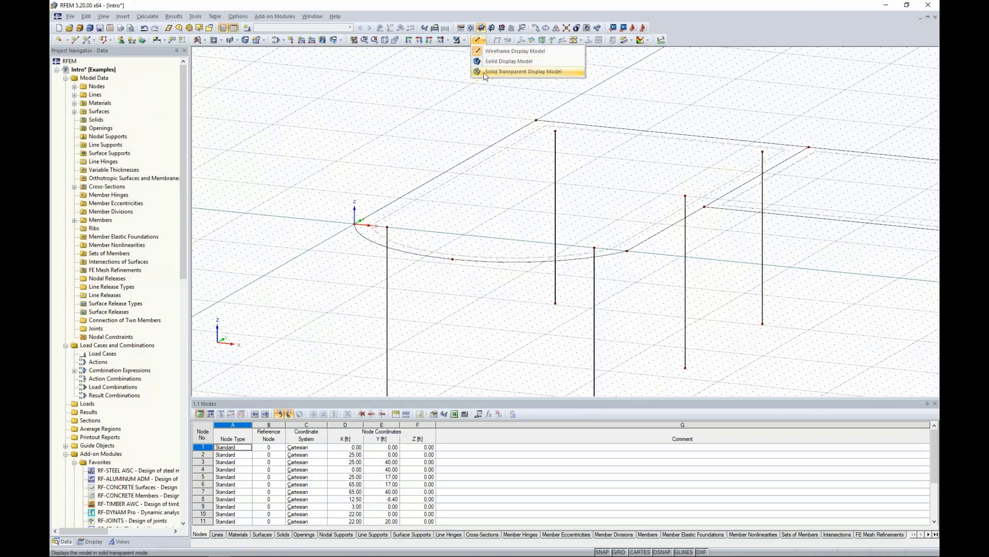
left_click(485, 72)
scroll(520, 165, "down", 3)
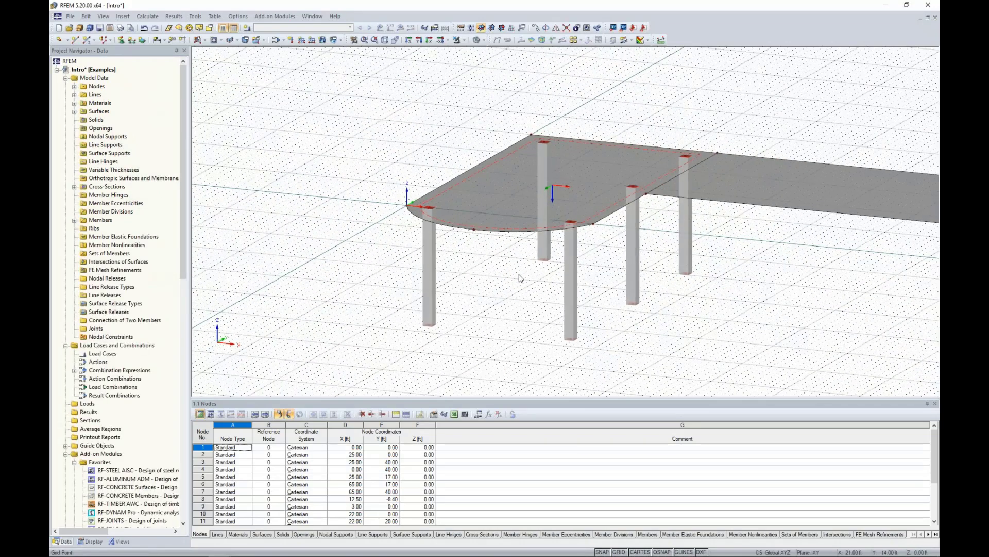
middle_click_drag(496, 298, 376, 279)
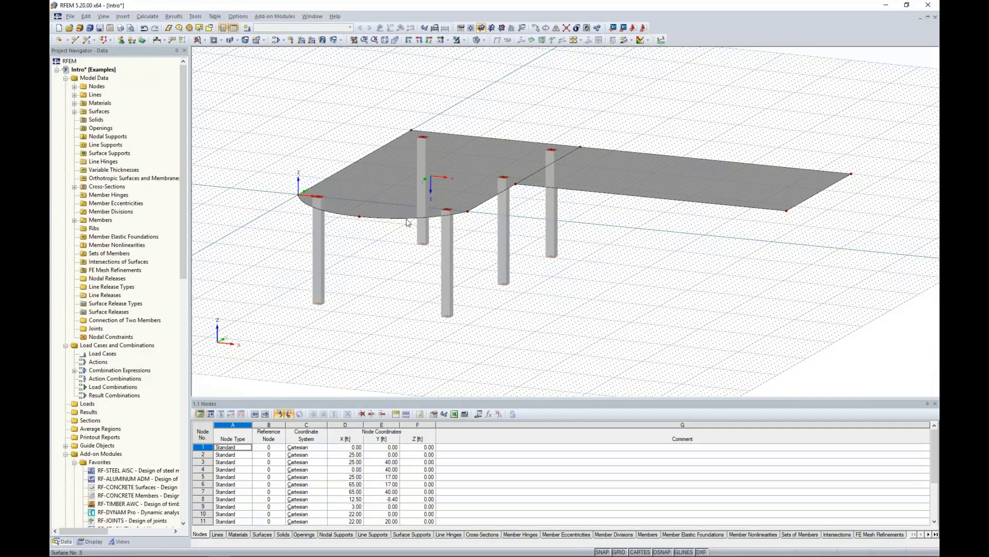
left_click(421, 193)
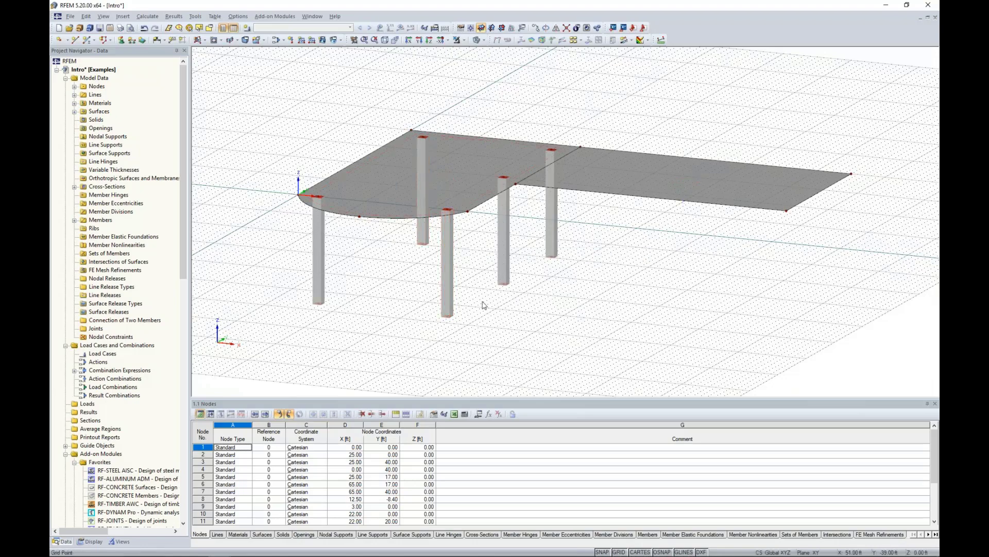
middle_click_drag(411, 323, 498, 285, "ctrl")
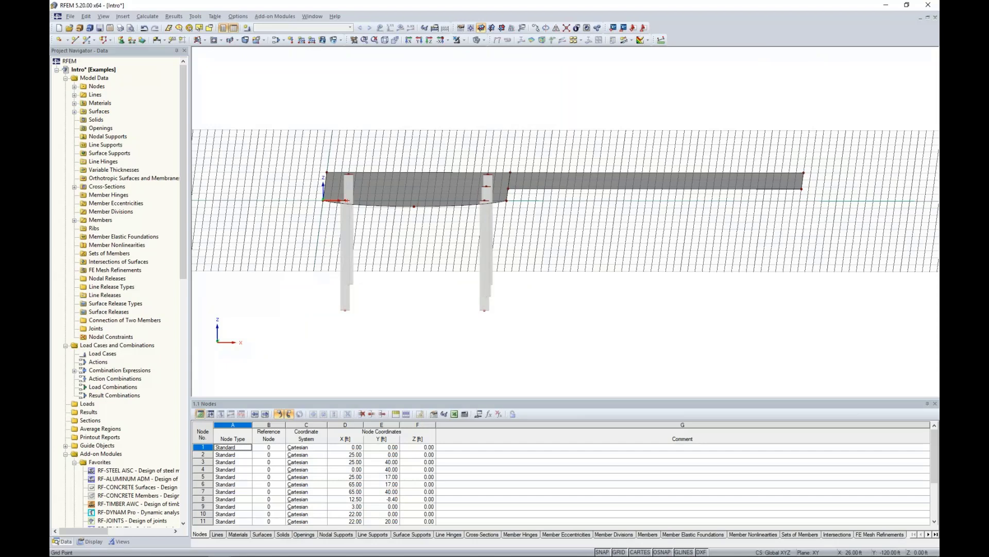
Step: Mirror a copy of the arc-ended slab and its five columns about the Y-Z plane through 45/17/0 ft, and save the model
left_click_drag(498, 320, 303, 122)
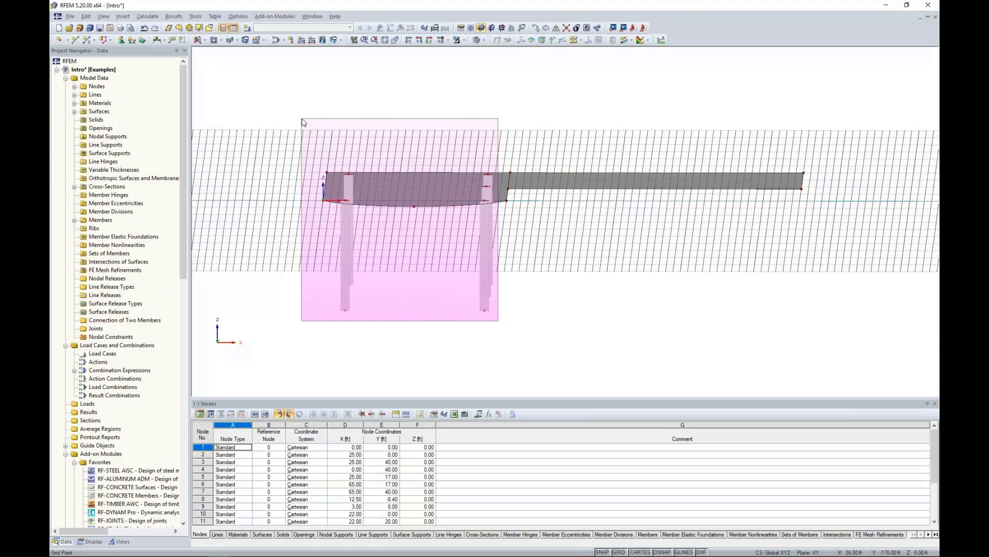
left_click_drag(303, 123, 302, 122)
middle_click_drag(639, 135, 563, 101, "ctrl")
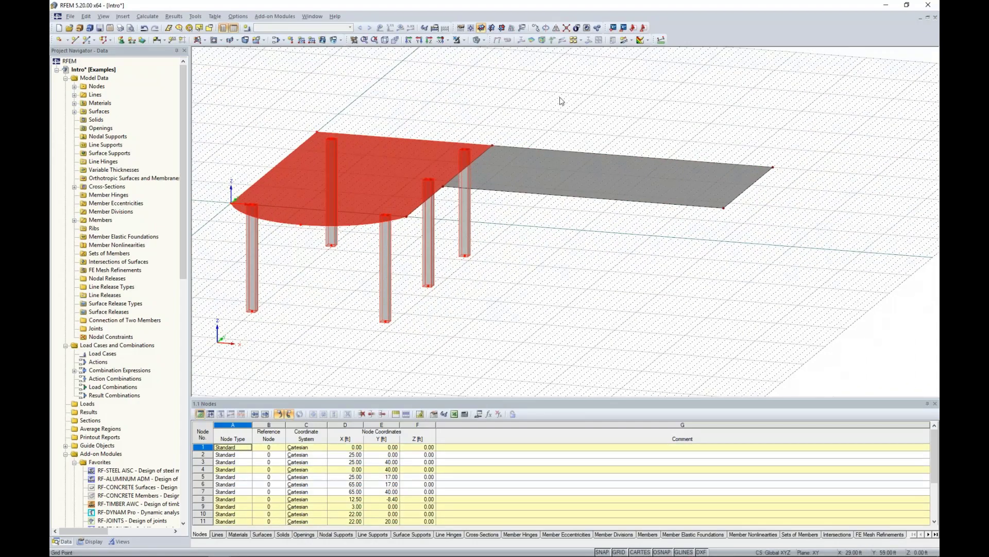
left_click(557, 28)
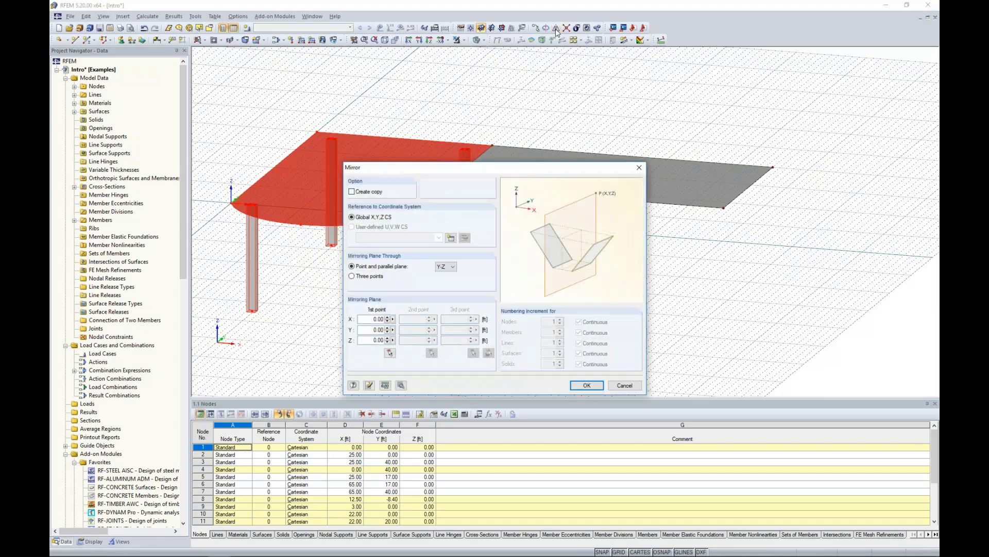
left_click(352, 192)
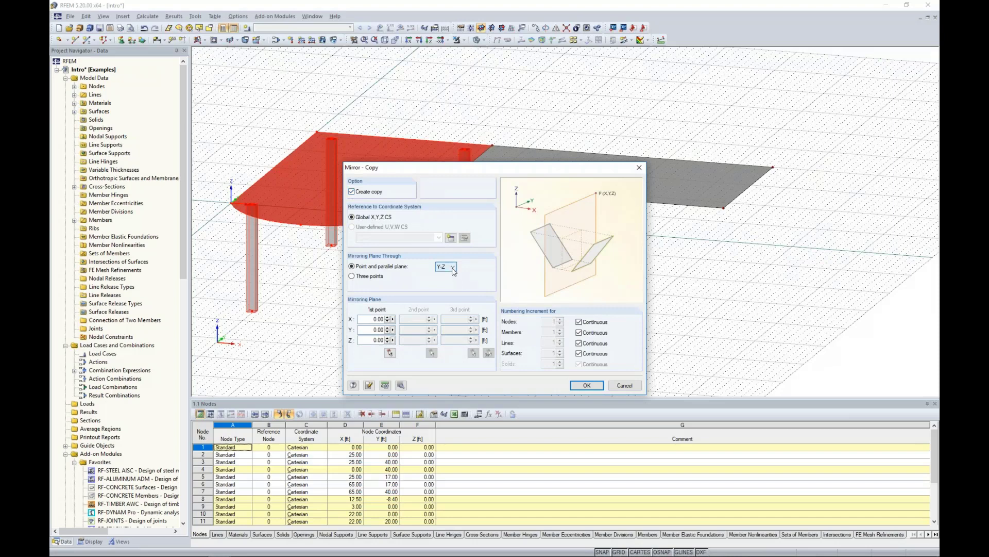
left_click(390, 353)
mouse_move(570, 282)
middle_mouse_down("ctrl")
mouse_move(547, 276)
mouse_move(571, 285)
middle_mouse_up("ctrl")
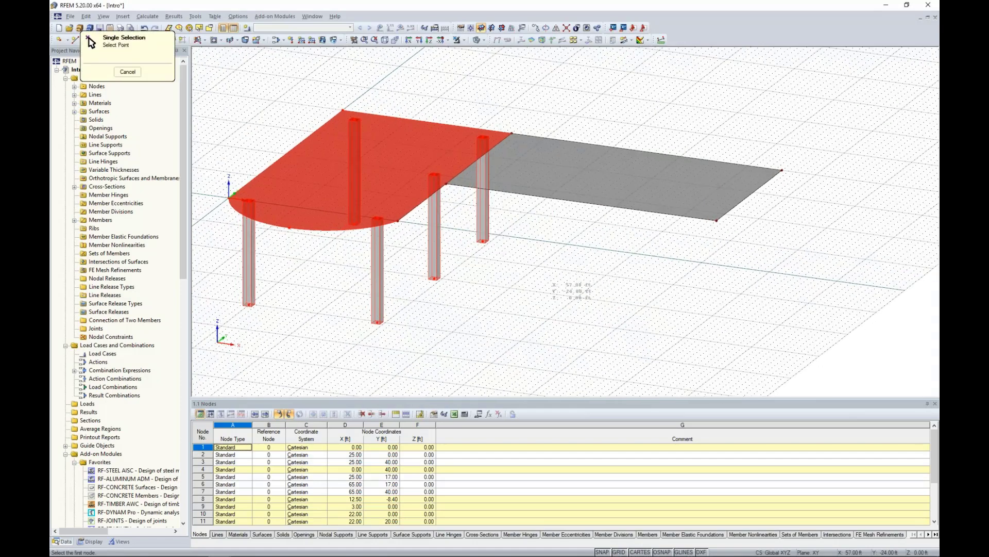
left_click(581, 202)
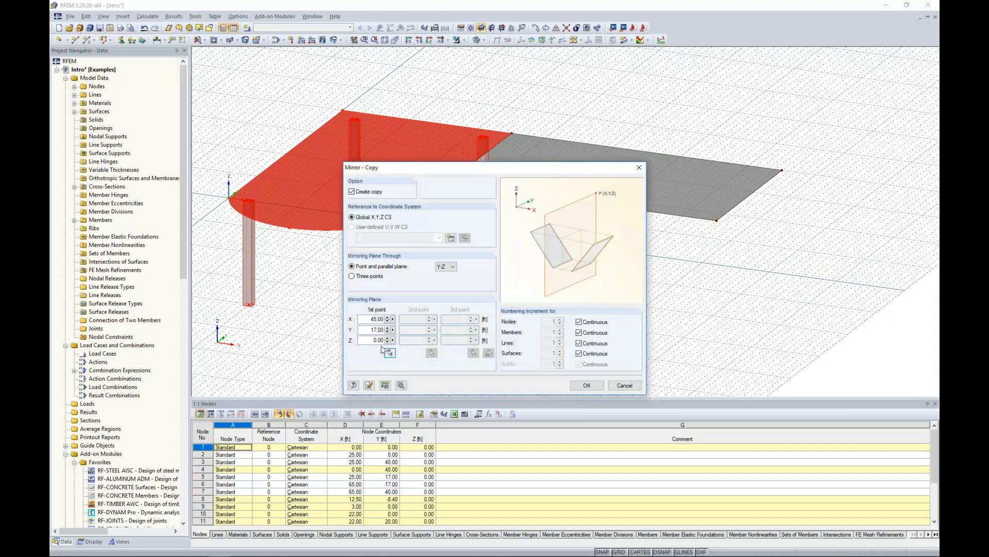
left_click(583, 386)
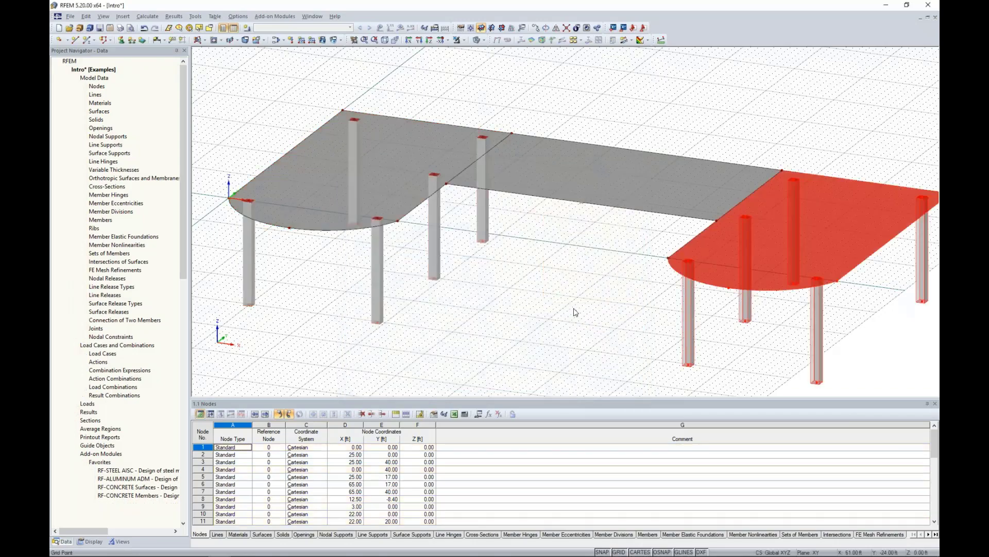
middle_click_drag(575, 312, 537, 288)
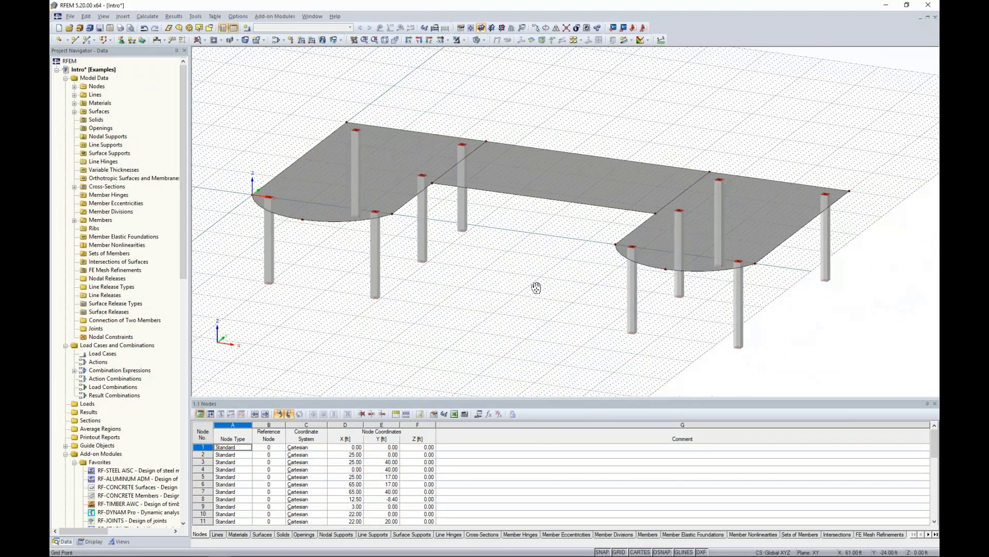
key("ctrl+s")
Step: Insert a rectangular opening in the middle of the connecting slab in wireframe display, with its first corner near X 40 ft
key("F6")
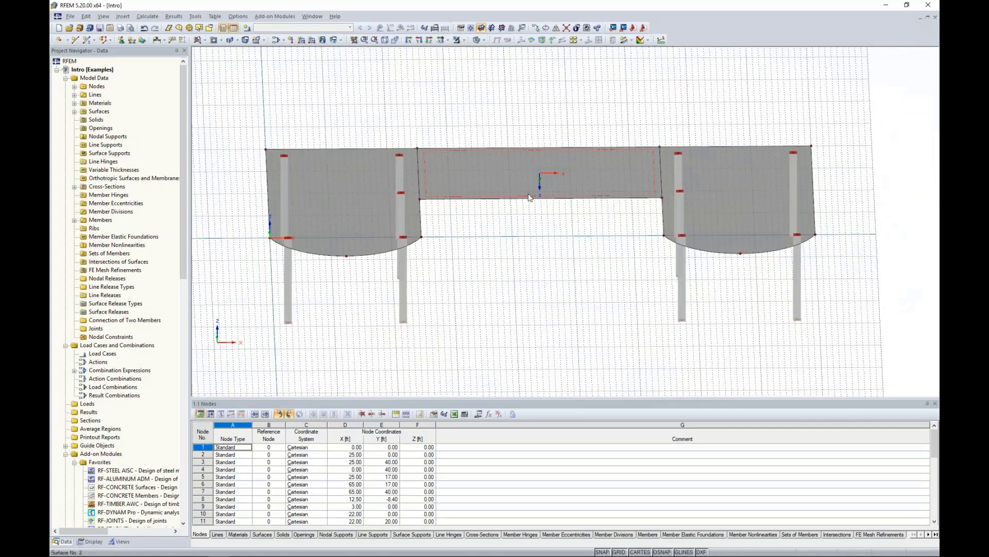
scroll(529, 198, "up", 2)
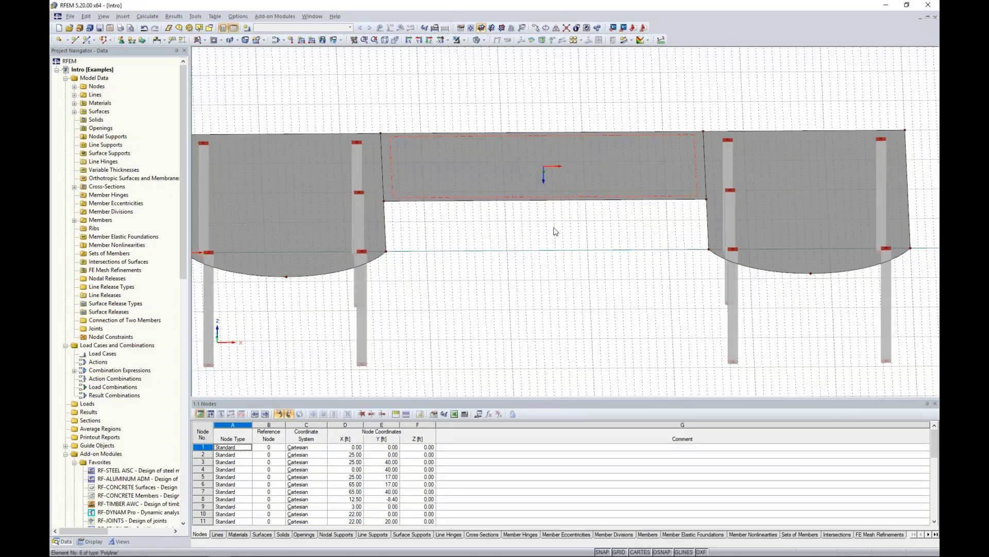
key("F7")
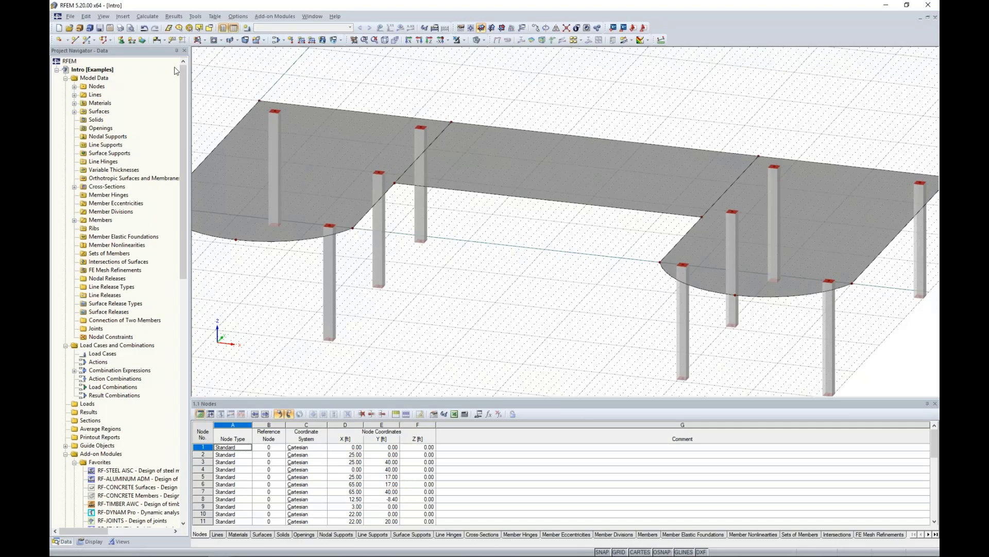
left_click(222, 41)
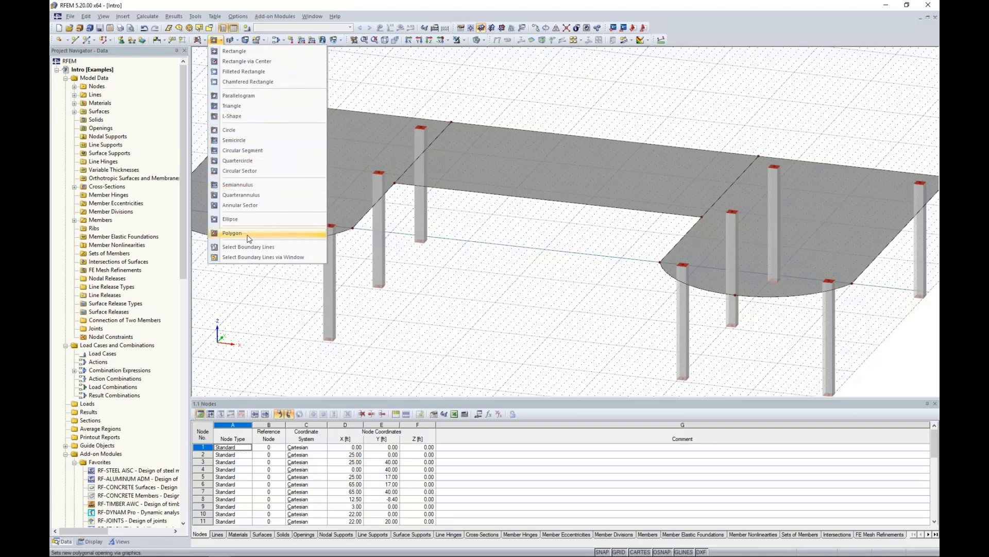
left_click(233, 52)
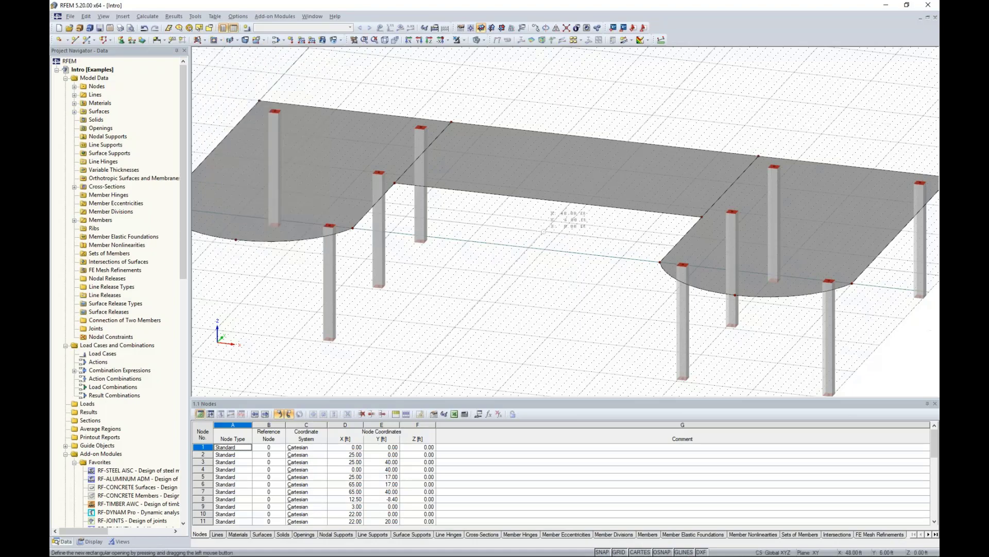
middle_click_drag(536, 251, 519, 261)
scroll(523, 261, "up", 5)
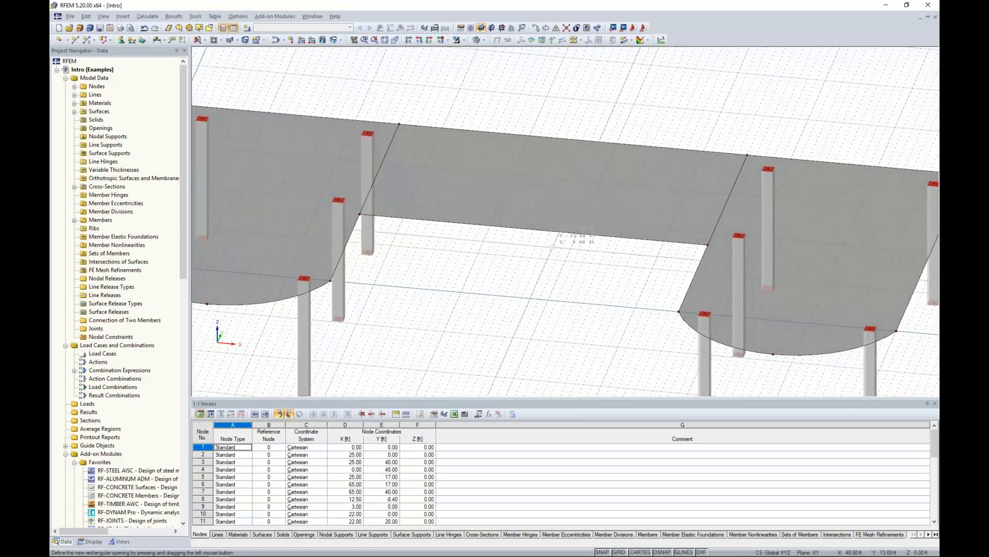
scroll(572, 206, "up", 1)
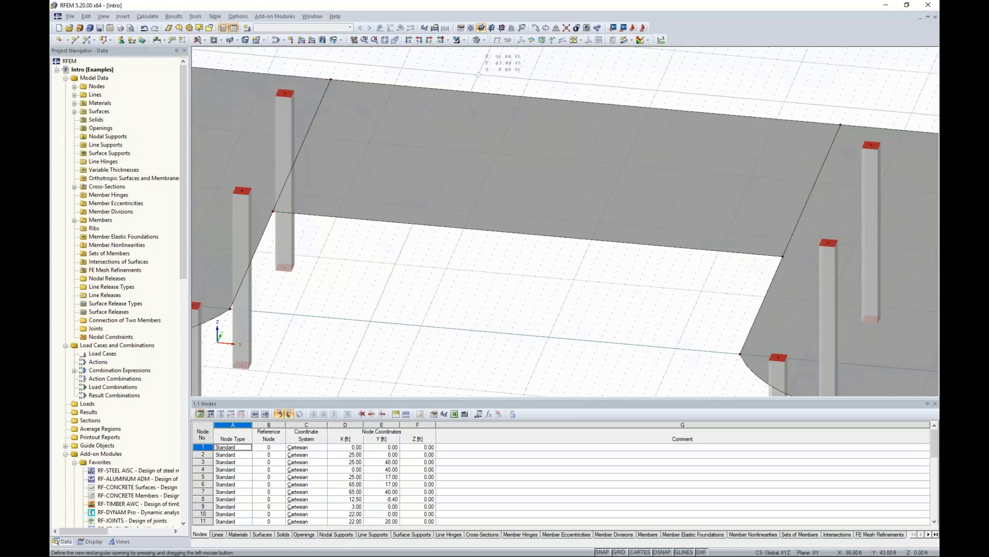
left_click(484, 41)
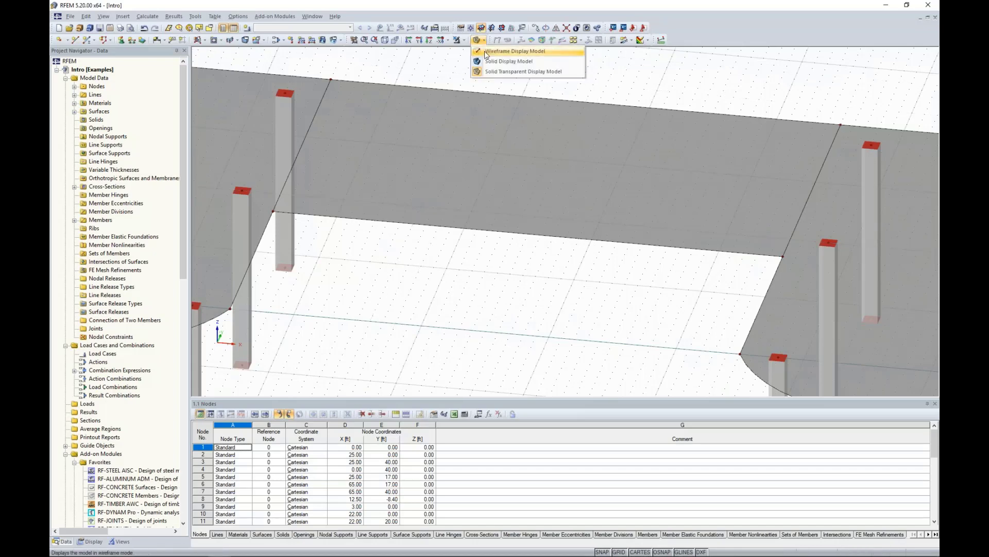
left_click(510, 52)
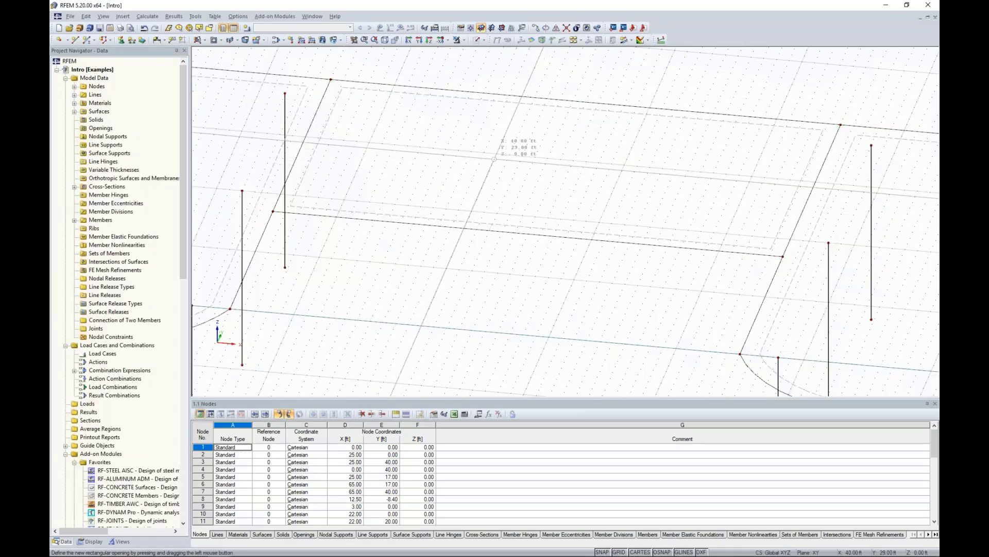
left_click(496, 153)
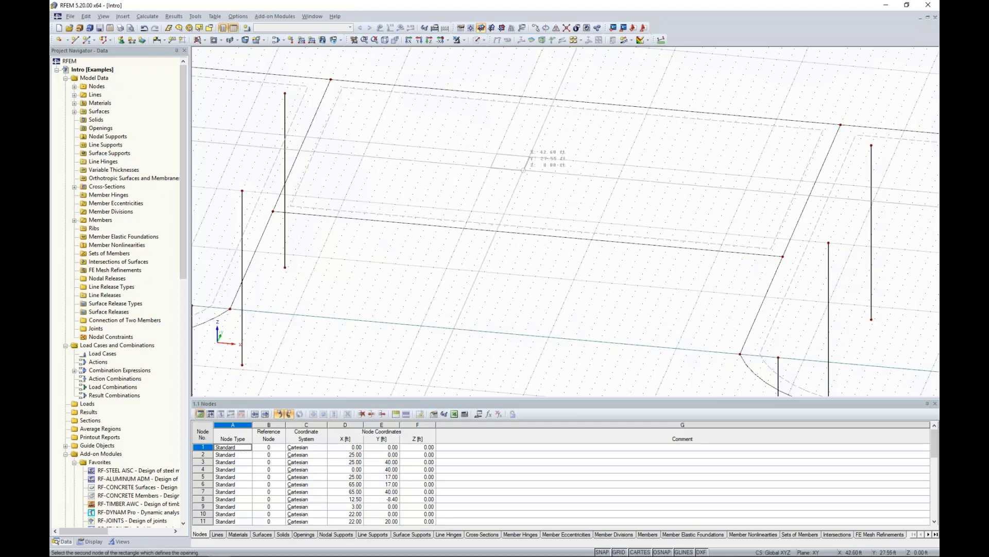
left_click(599, 222)
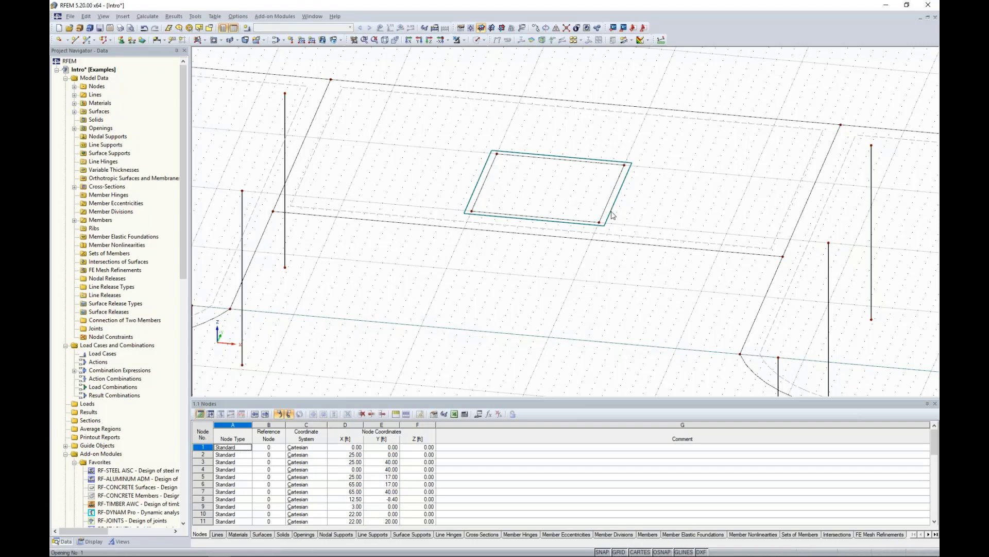
Step: Switch the model back to the Solid Transparent display and inspect the slab opening
left_click(483, 40)
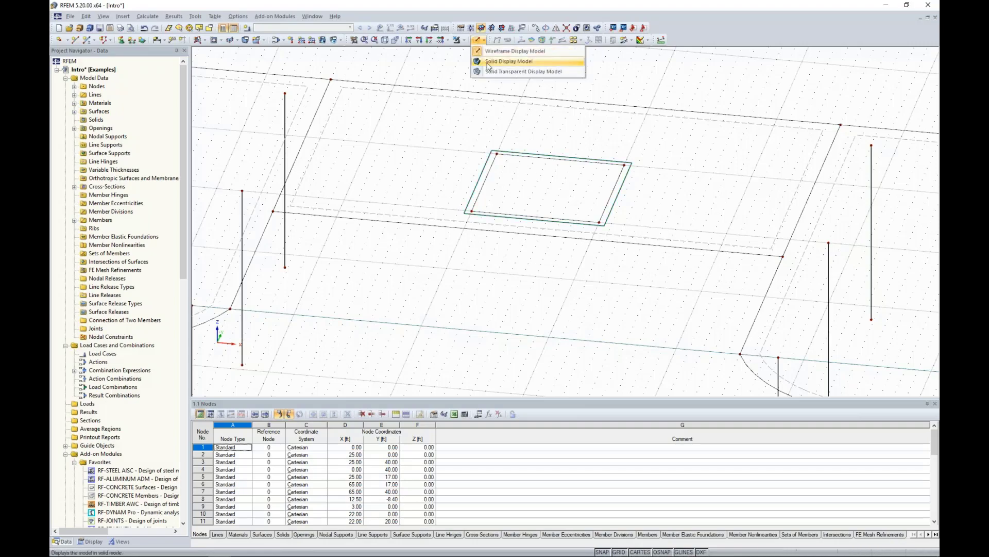
left_click(488, 72)
scroll(497, 242, "down", 2)
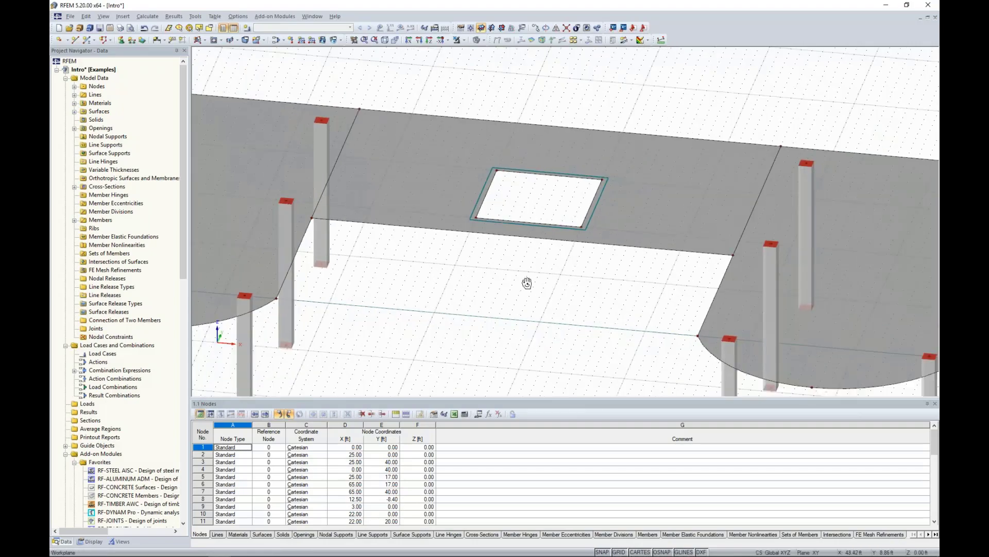
scroll(466, 256, "up", 3)
scroll(466, 256, "down", 2)
scroll(464, 259, "up", 2)
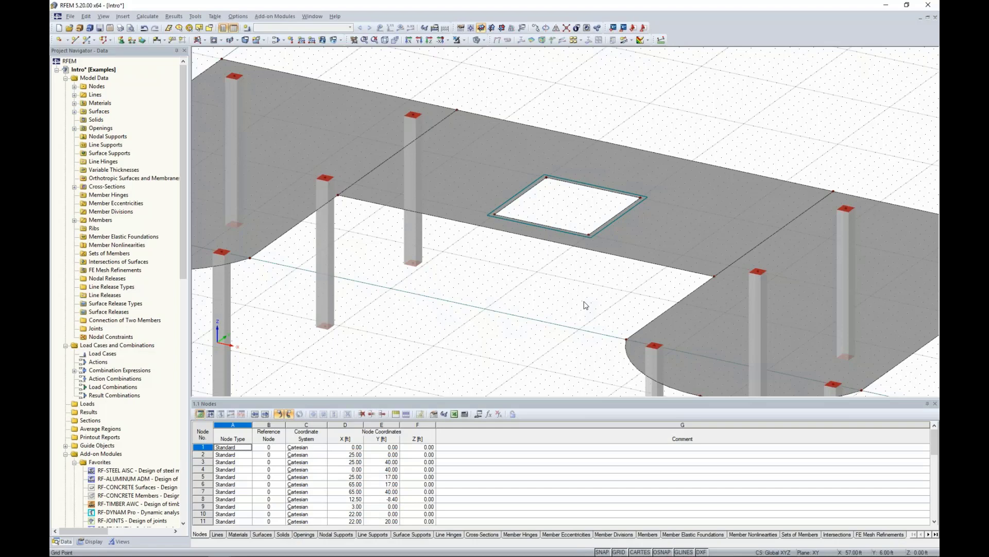
Step: Draw two straight lines across the connecting slab between column tops, from X/Y 22/20 to 68/20 ft and from 22/37 to 68/37 ft
right_click(326, 264)
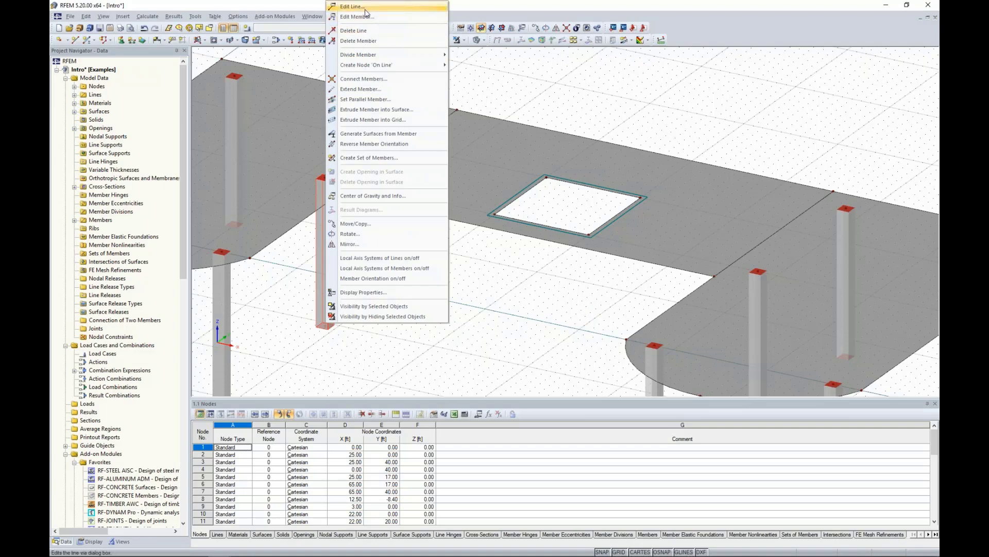
left_click(476, 278)
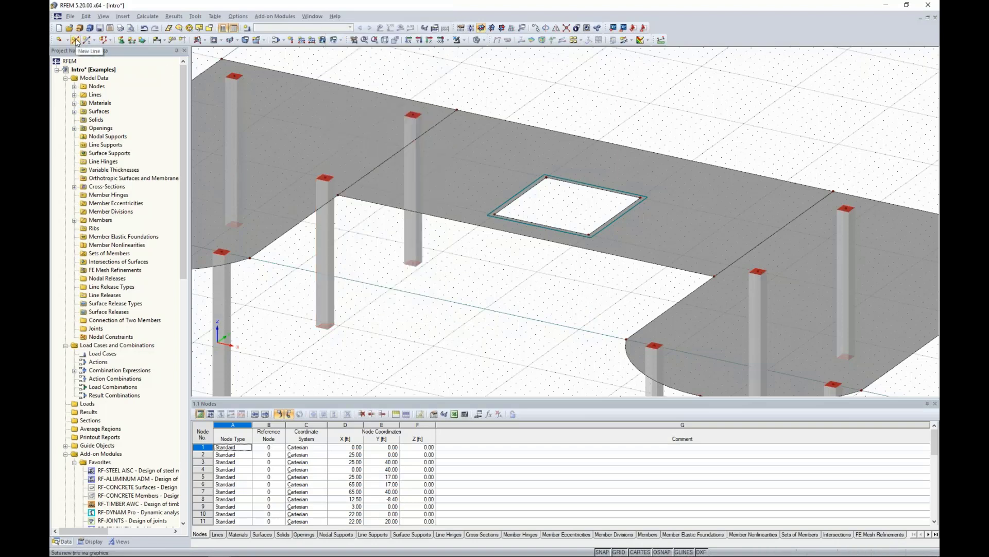
left_click(76, 40)
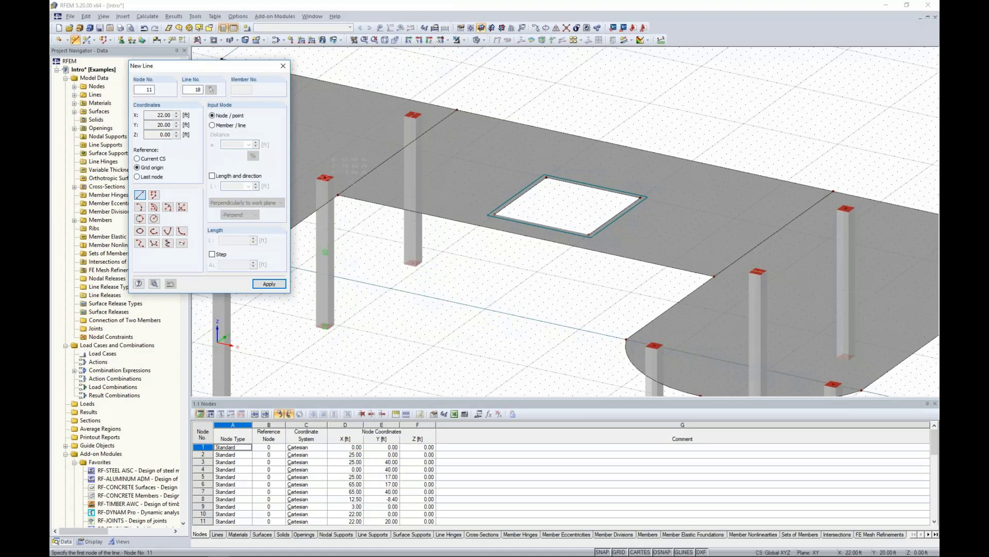
left_click(325, 252)
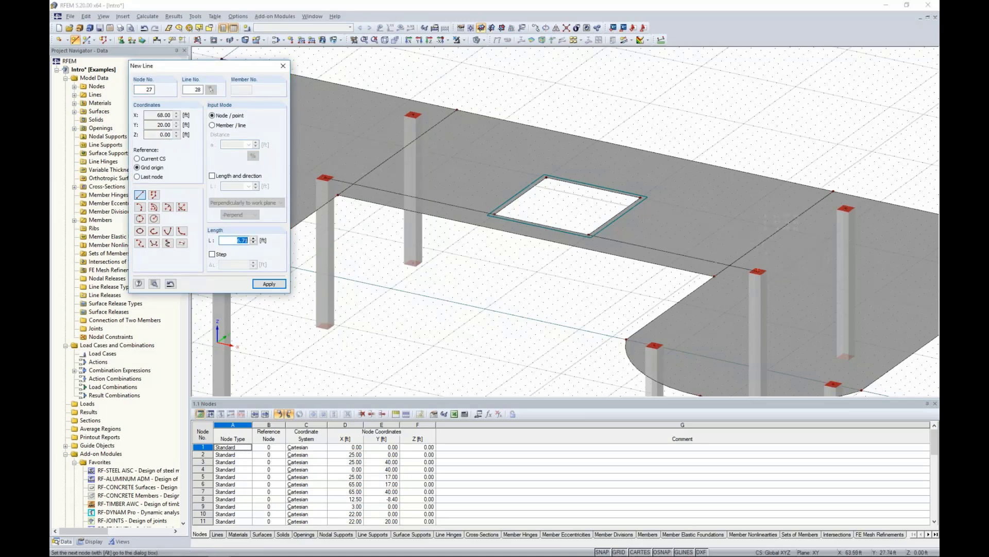
left_click(758, 271)
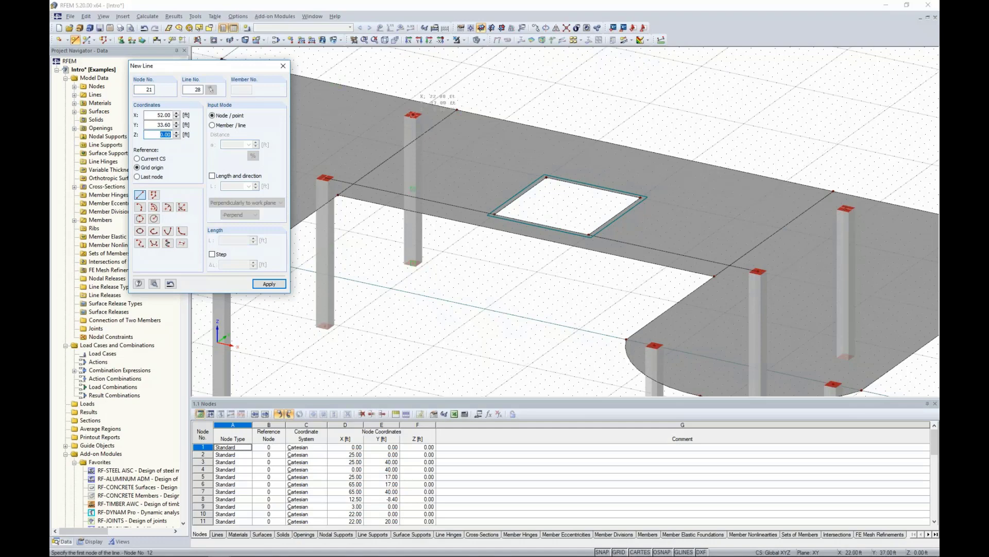
left_click(456, 109)
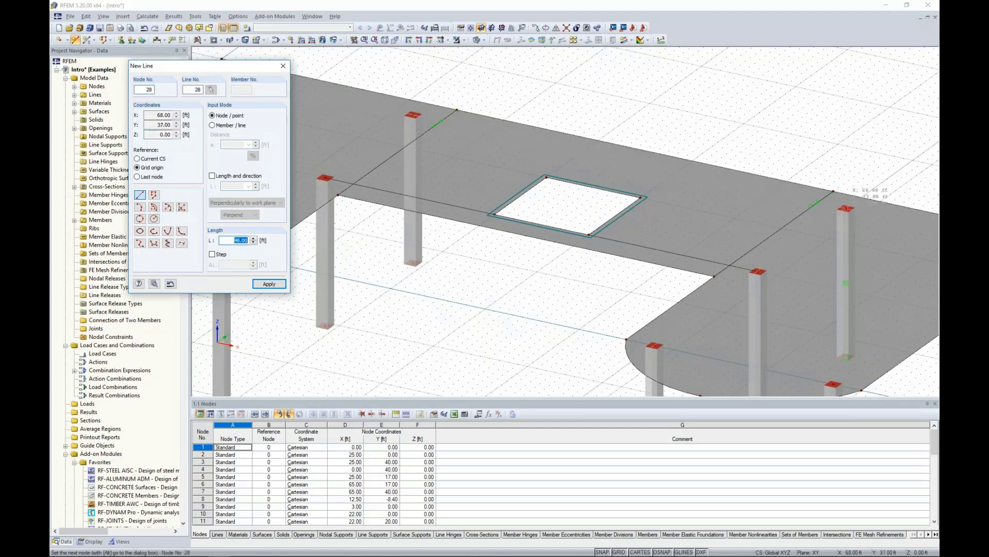
left_click(845, 208)
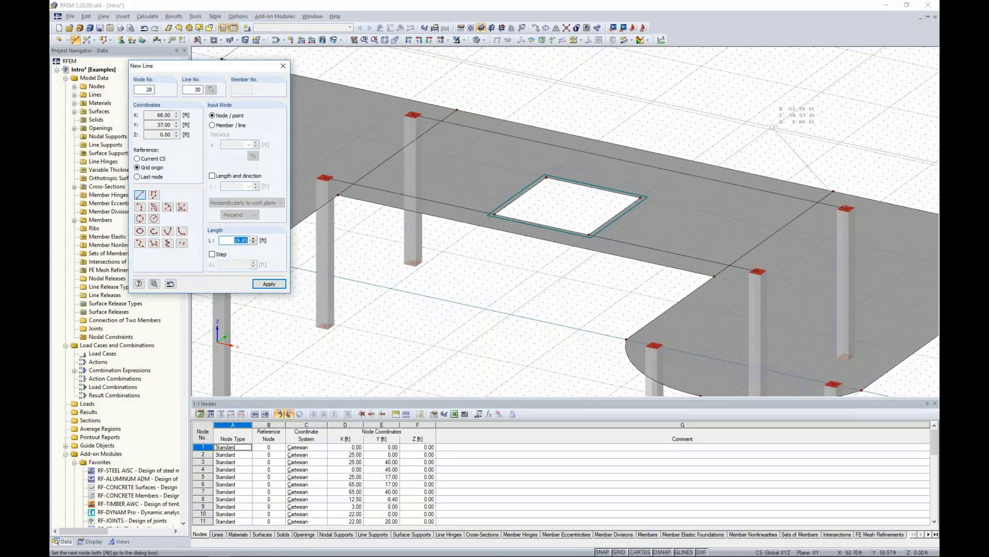
key("Escape")
Step: Connect the crossing lines within a window over the connecting slab, adding nodes where the new lines meet the slab edges
middle_click_drag(763, 125, 639, 154, "ctrl")
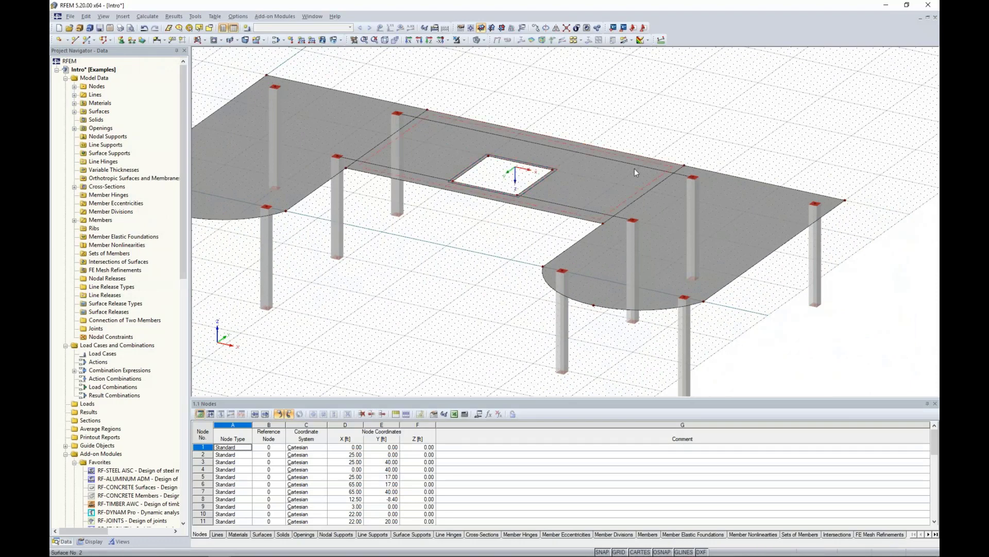
left_click(635, 165)
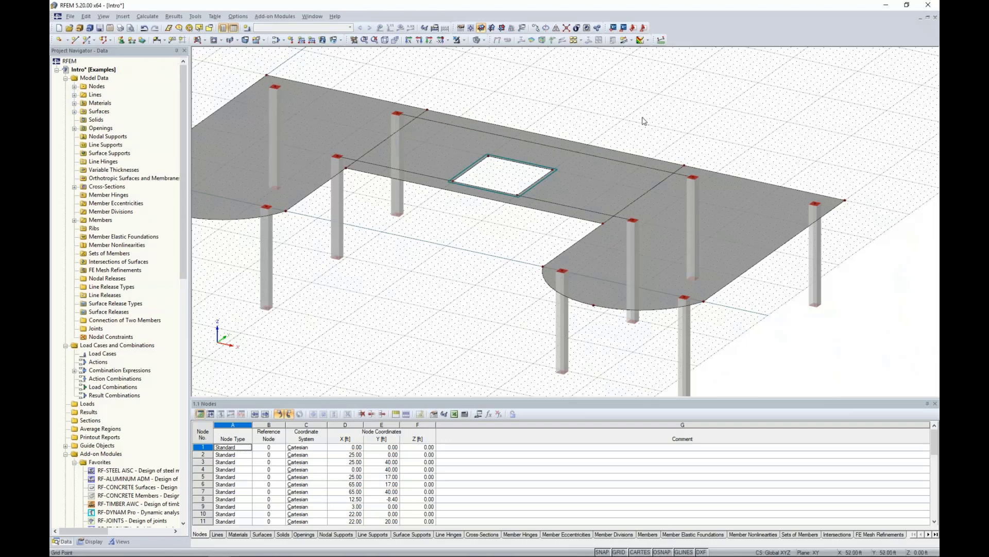
left_click(567, 28)
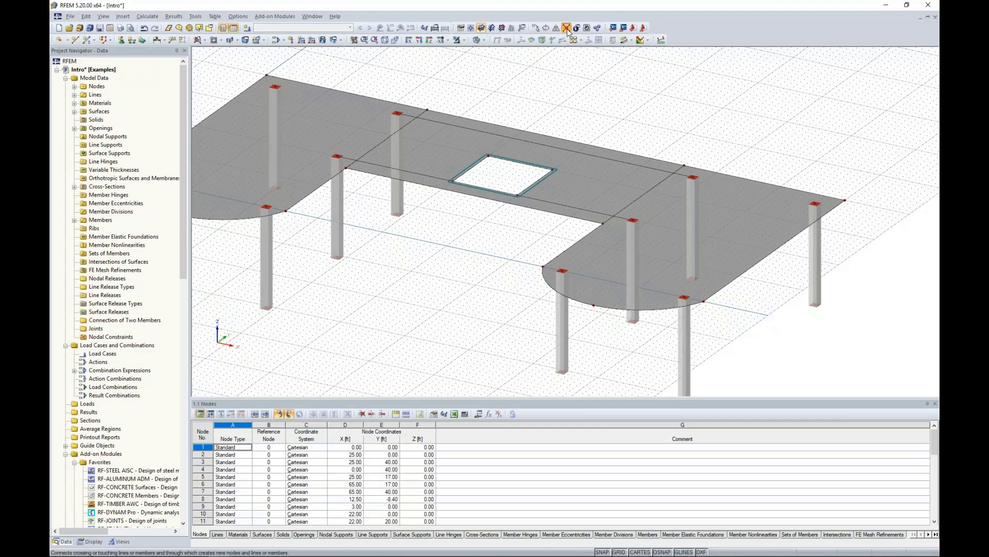
left_click_drag(765, 346, 323, 75)
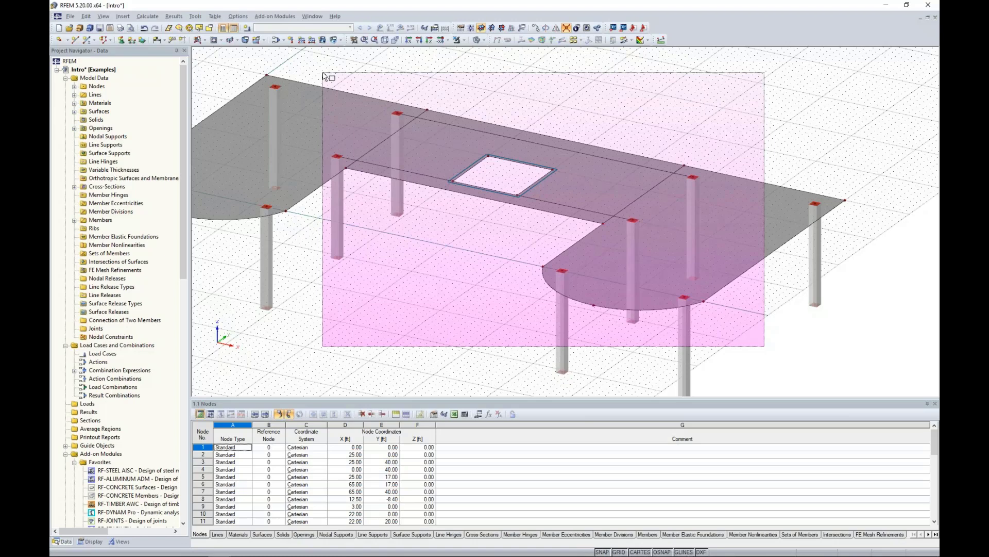
left_click_drag(323, 76, 323, 76)
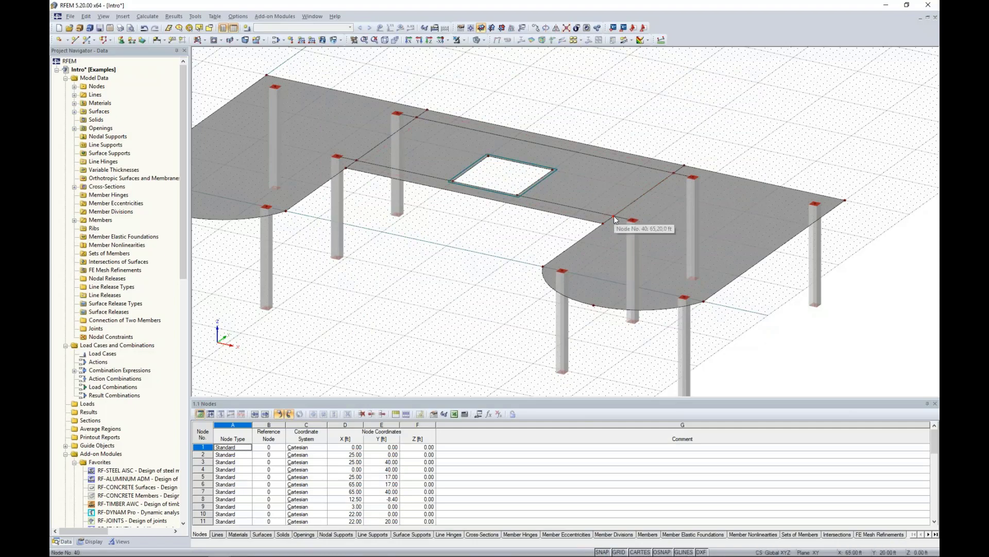
scroll(614, 219, "up", 3)
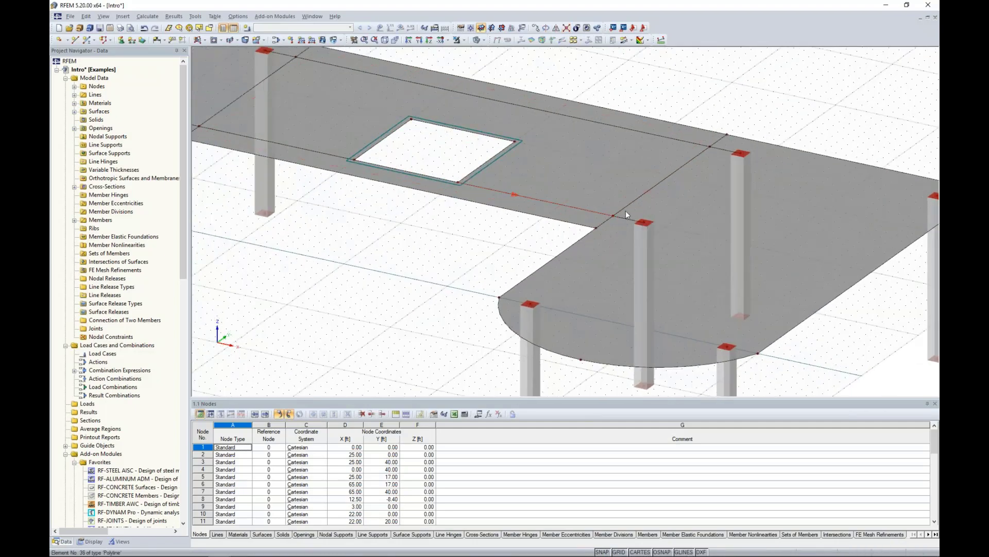
Step: Begin a new member for the connecting slab and set its member type to Rib
scroll(625, 210, "down", 3)
middle_click_drag(406, 235, 525, 251)
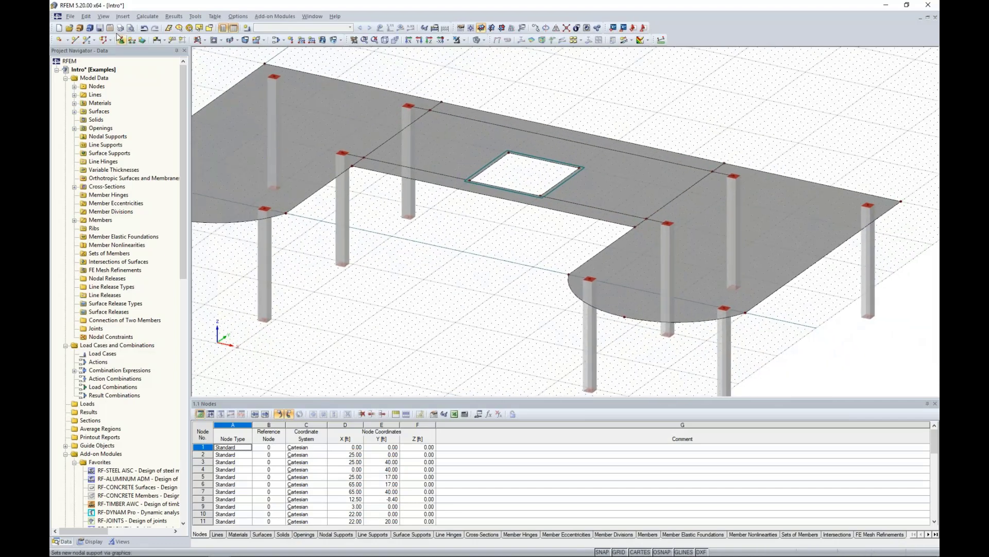
left_click(88, 41)
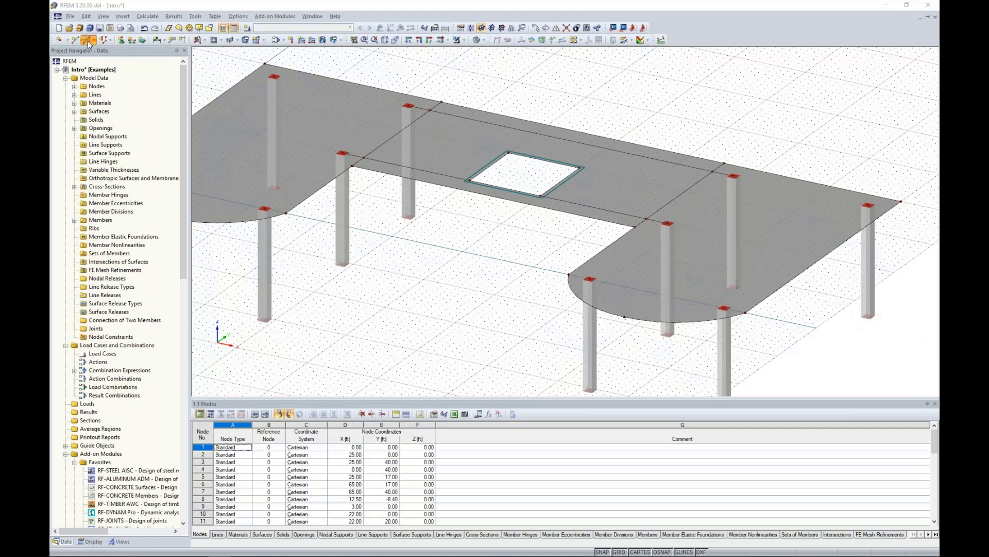
left_click(565, 204)
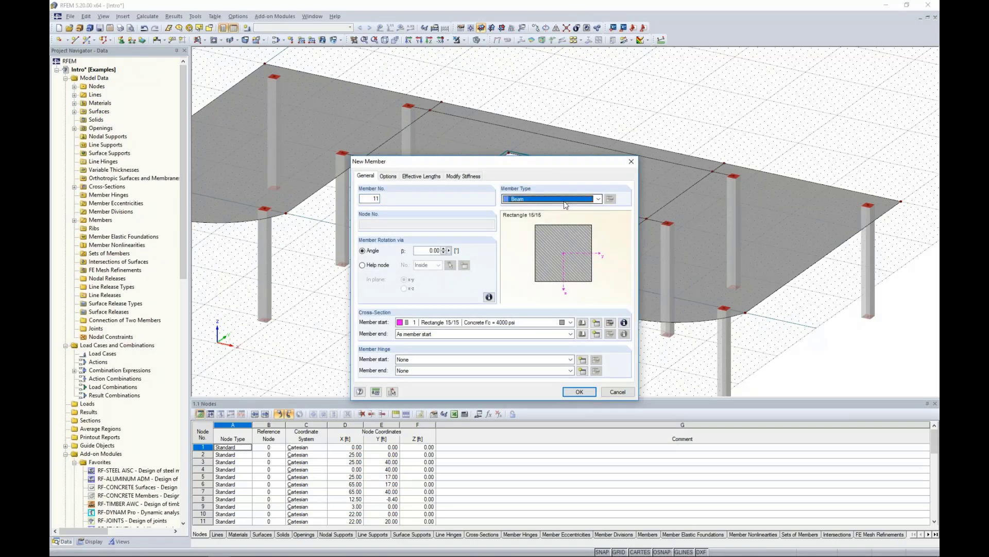
left_click(564, 201)
left_click(555, 223)
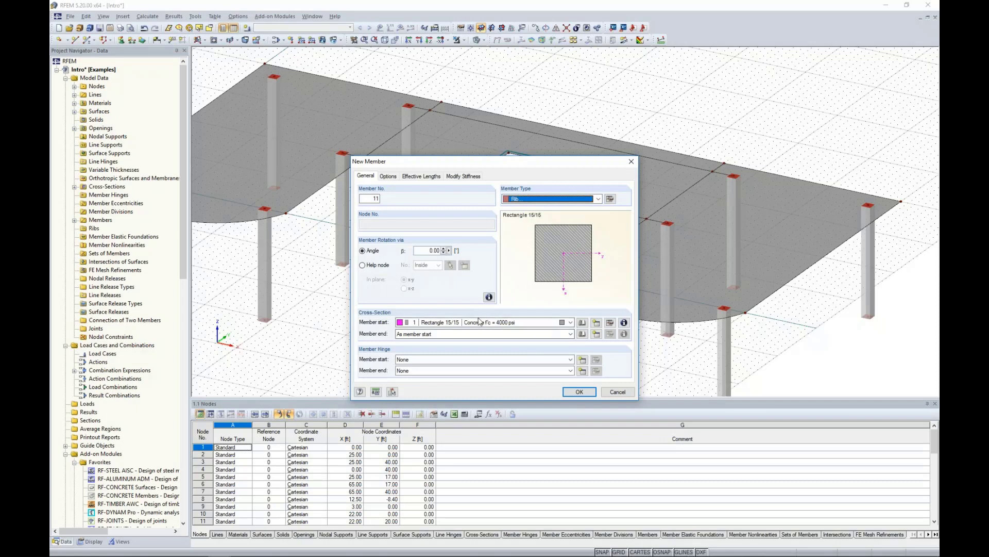
Step: Assign the rib a solid rectangular cross-section 10 in wide and 20 in high in 4000 psi concrete
left_click(583, 323)
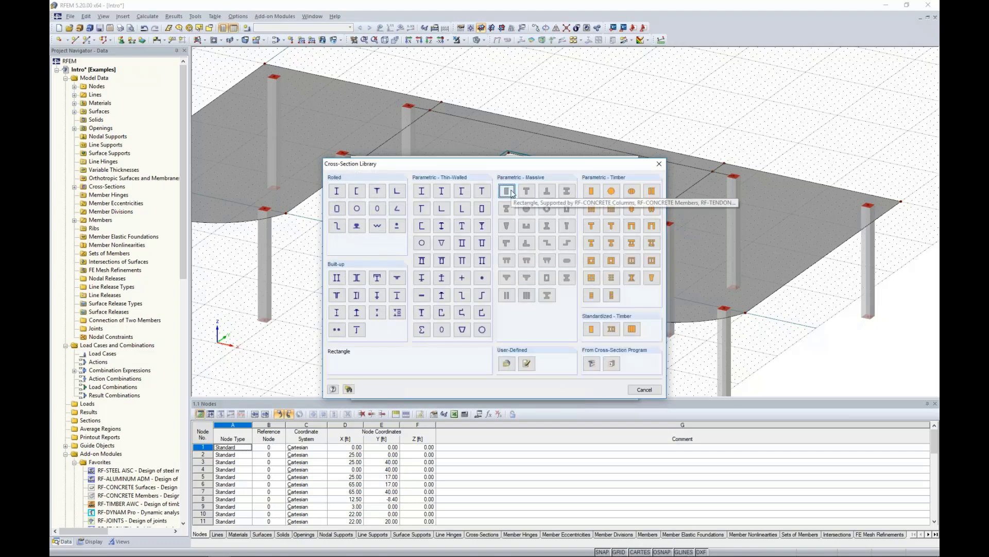
key("Escape")
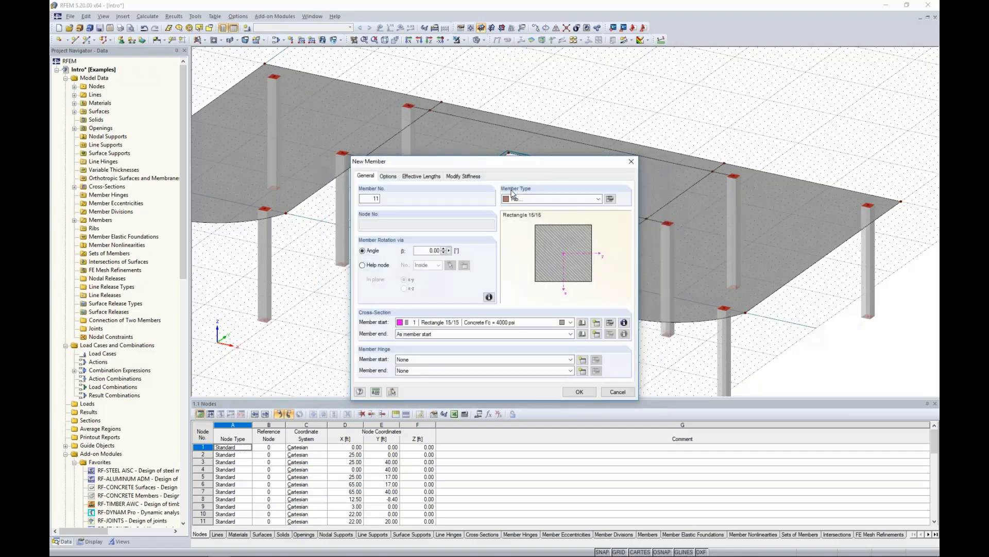
type("10")
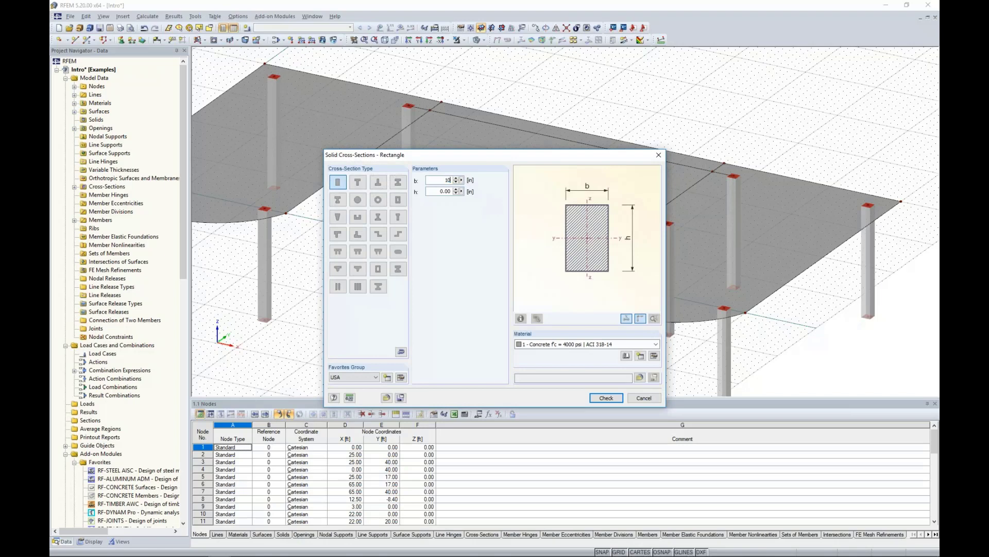
key("Tab")
type("20")
key("Tab")
left_click(606, 398)
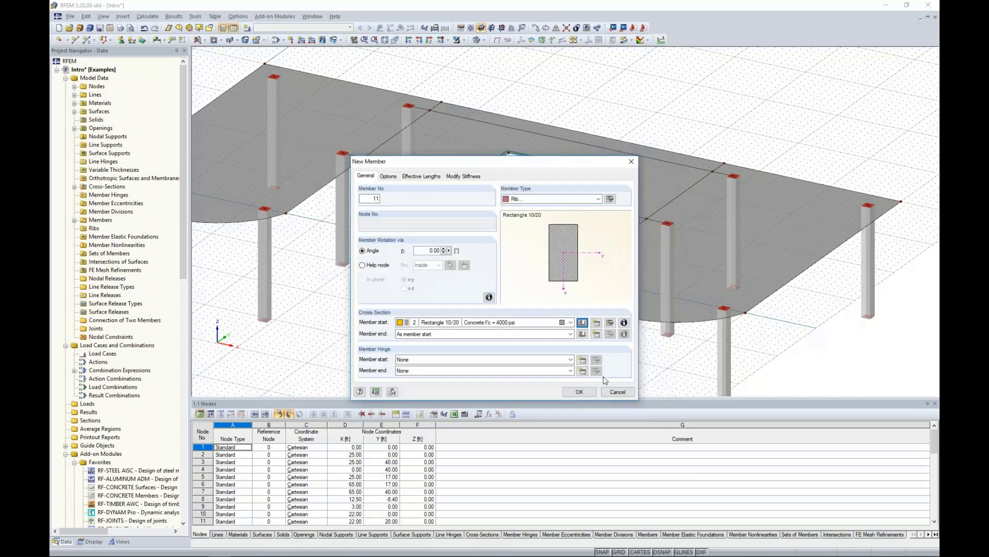
Step: Position the rib on the +z-side of the surface with integration widths of 3.0 ft on both sides, and accept the member settings
left_click(610, 199)
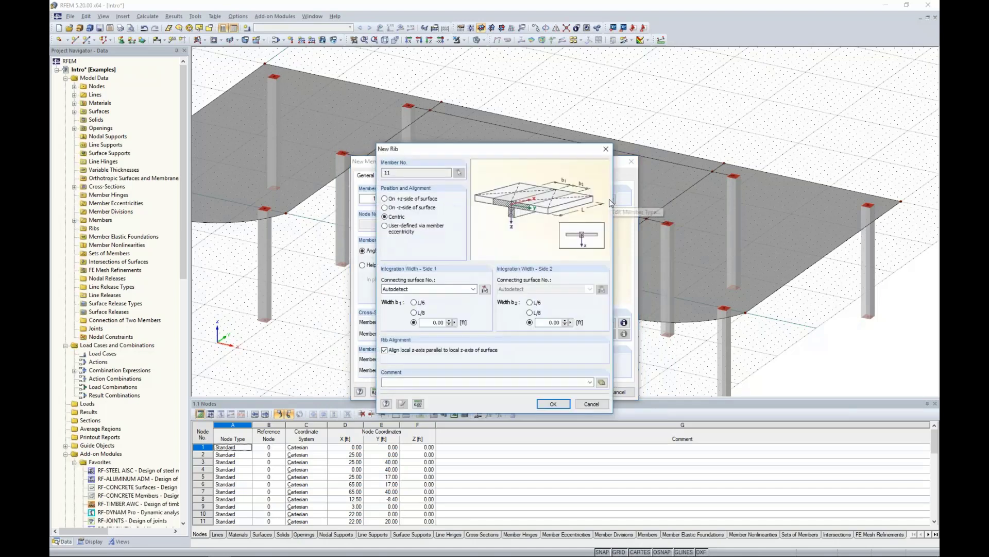
left_click_drag(570, 152, 485, 108)
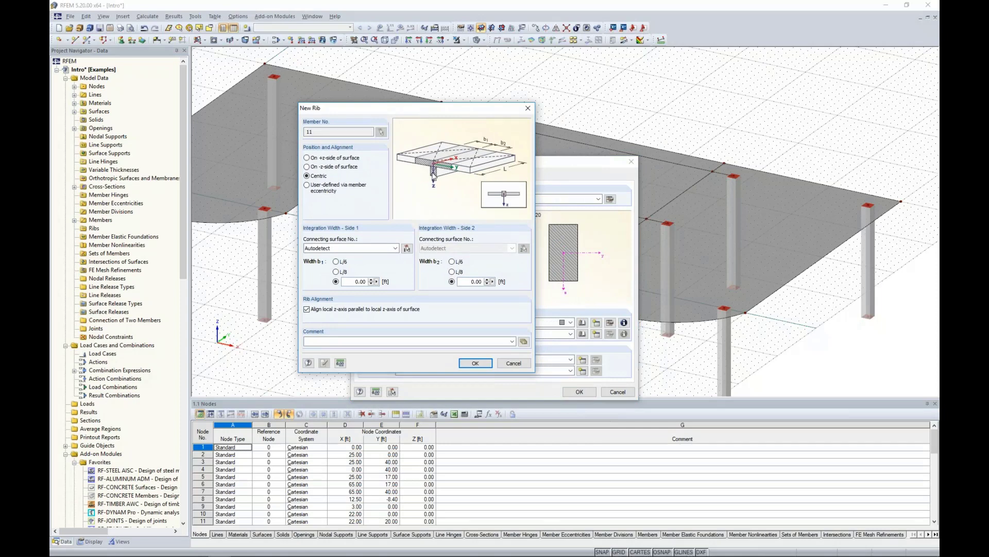
left_click(310, 159)
double_click(350, 281)
type("3.0")
double_click(474, 282)
type("3.0")
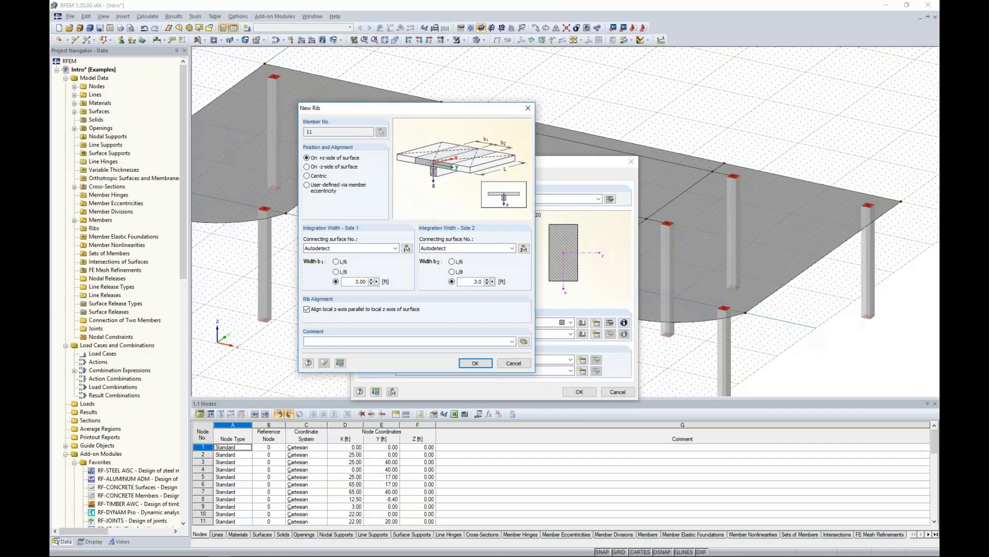
left_click(475, 363)
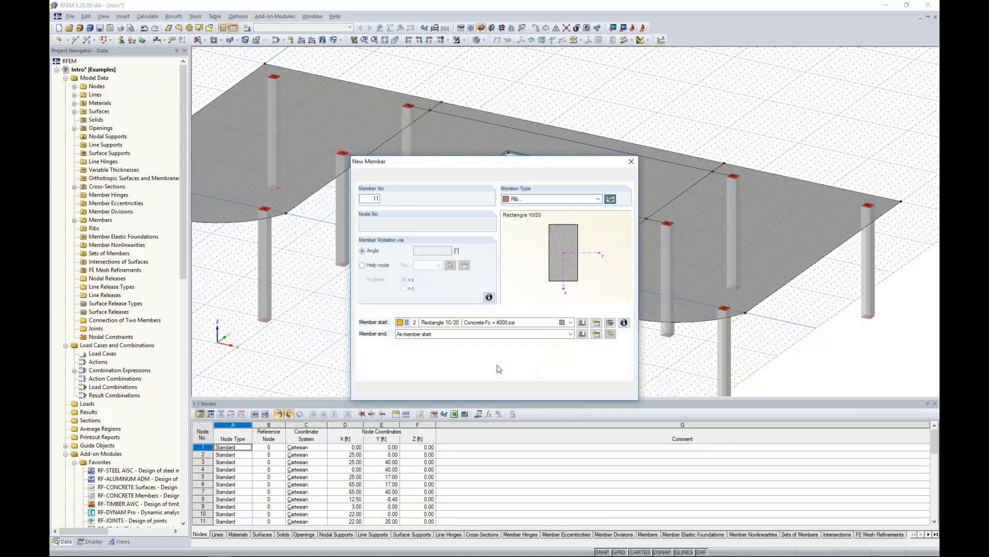
left_click(580, 392)
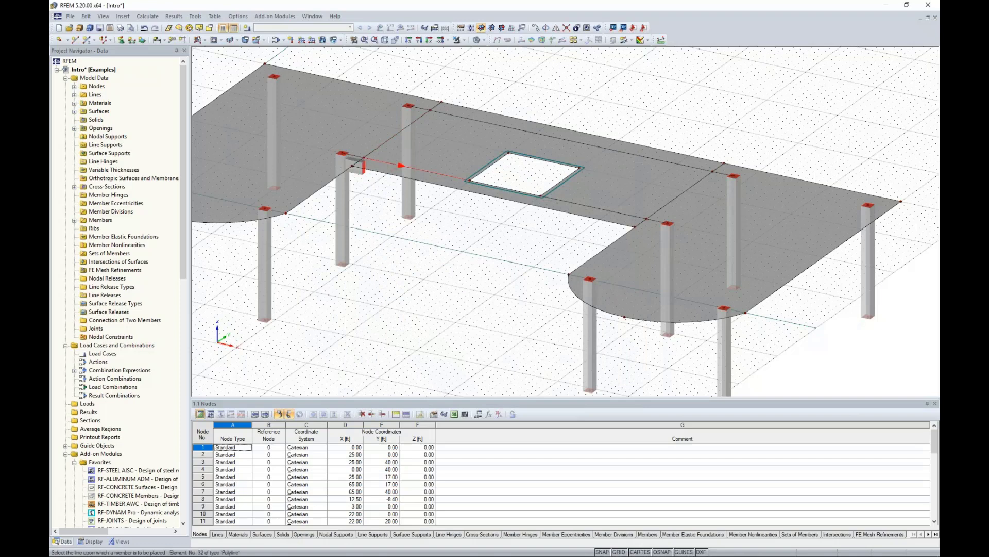
Step: Place ribs on the line segments along the front and back of the connecting slab between the crossing lines
left_click(360, 164)
left_click(528, 192)
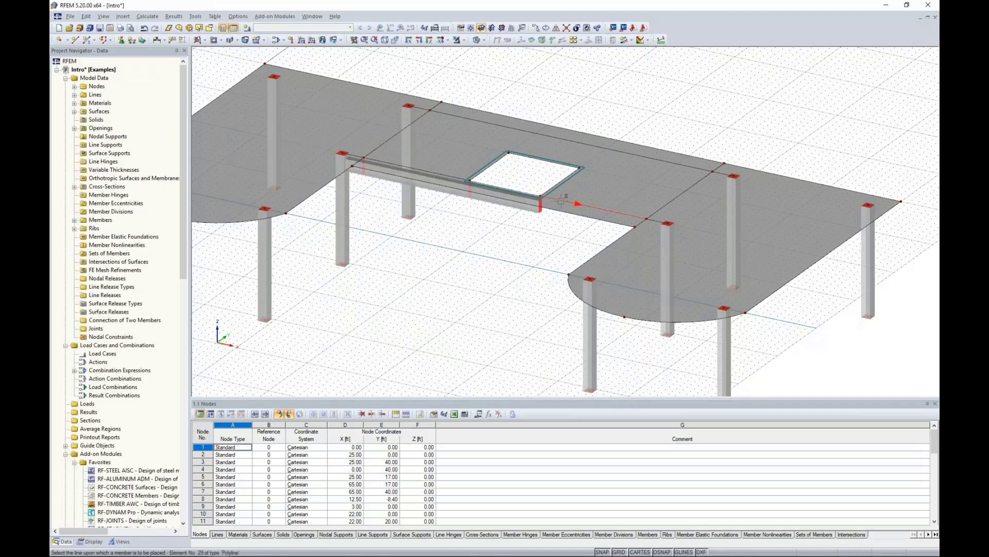
left_click(562, 200)
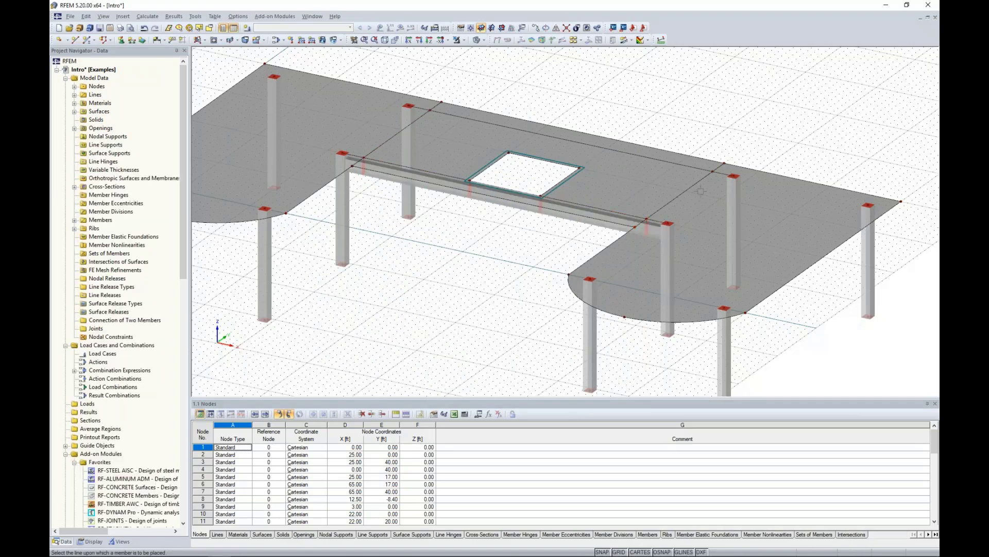
left_click(693, 167)
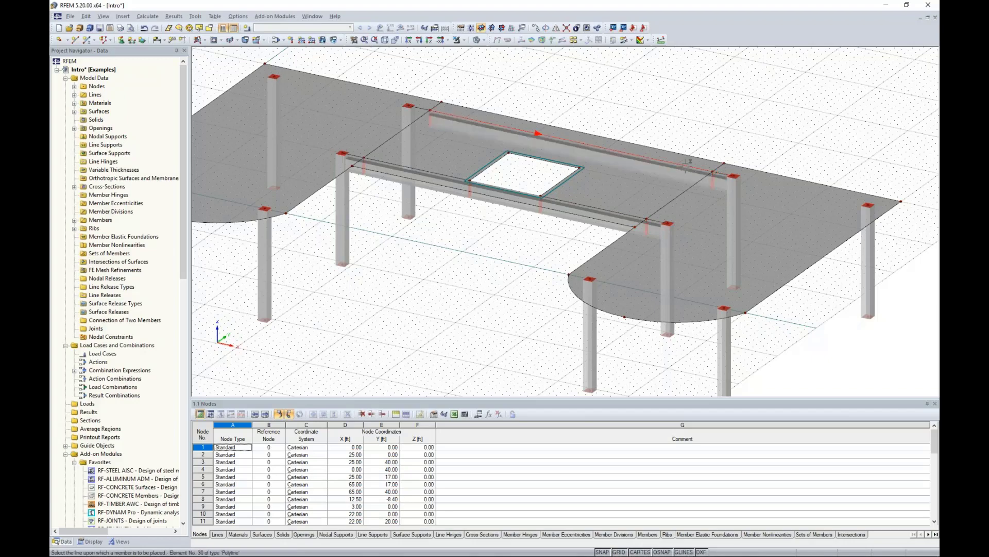
key("Escape")
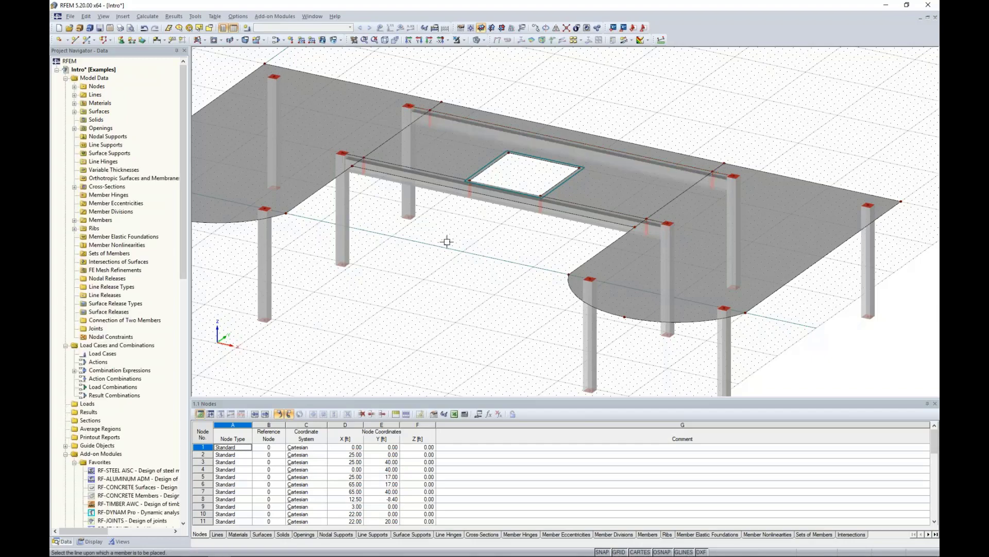
Step: Copy the entire structure 15 ft upward as a second storey, using a column base as the reference point and its top as the target
middle_click_drag(447, 247, 480, 232, "ctrl")
scroll(536, 272, "up", 4)
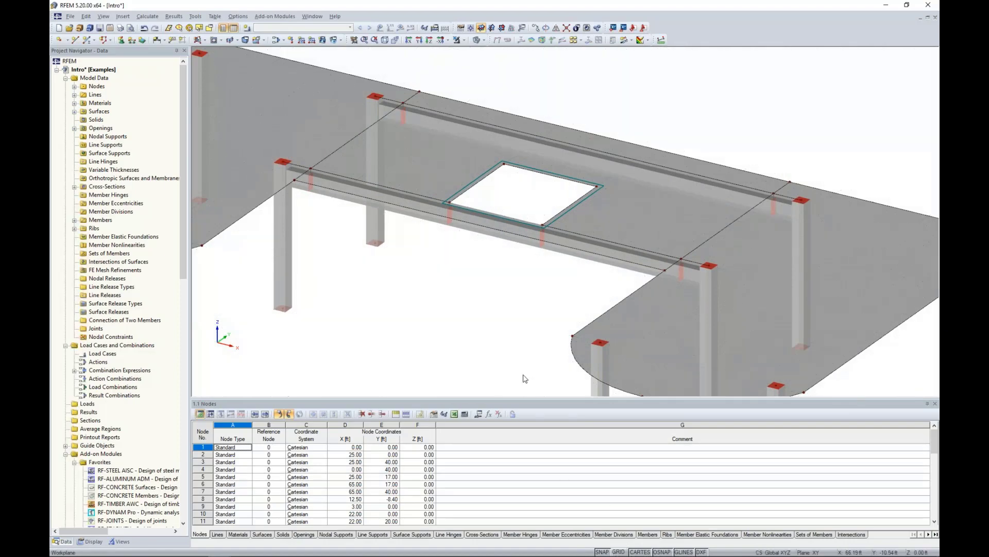
scroll(526, 379, "down", 5)
middle_click_drag(502, 341, 603, 288, "ctrl")
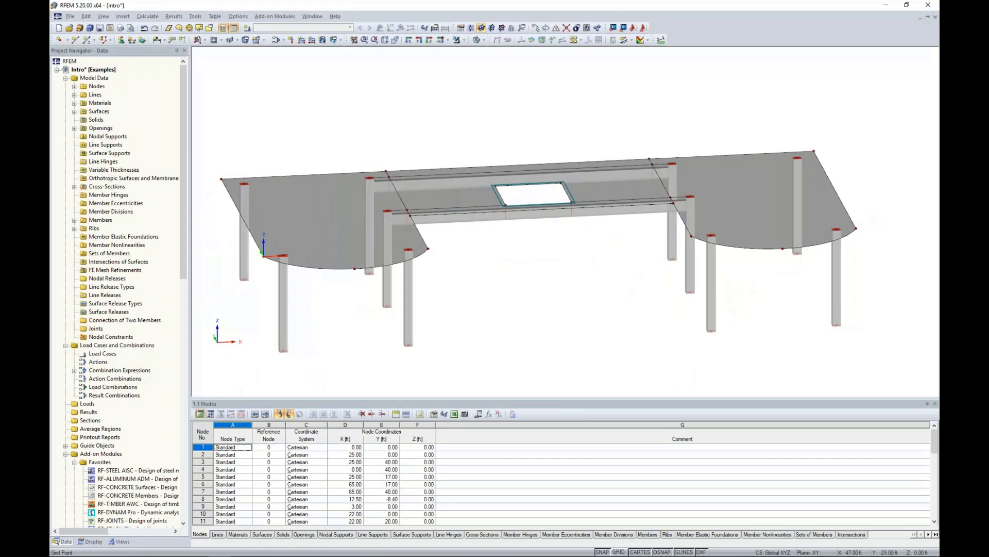
scroll(555, 244, "down", 1)
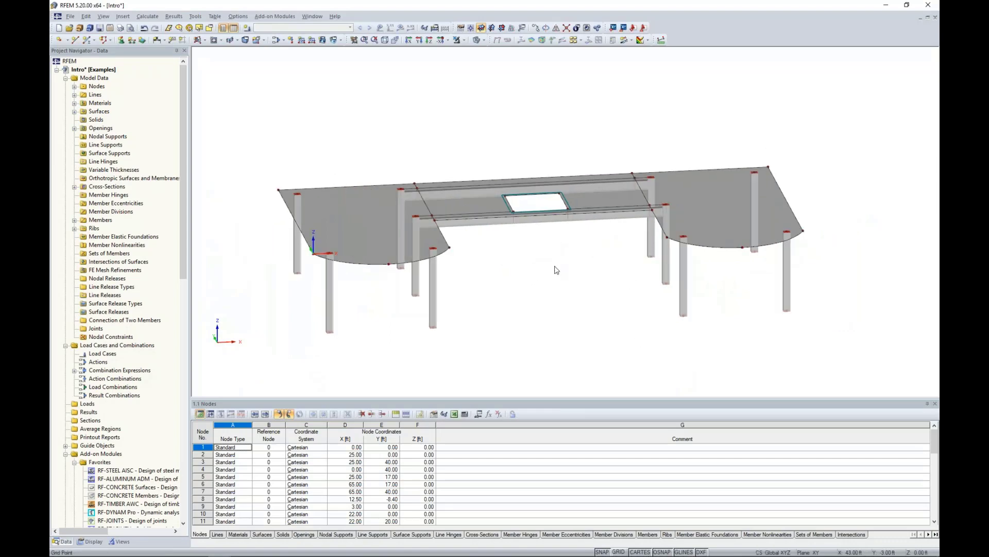
mouse_move(556, 270)
middle_mouse_down("ctrl")
mouse_move(528, 251)
mouse_move(472, 248)
mouse_move(543, 259)
middle_mouse_up("ctrl")
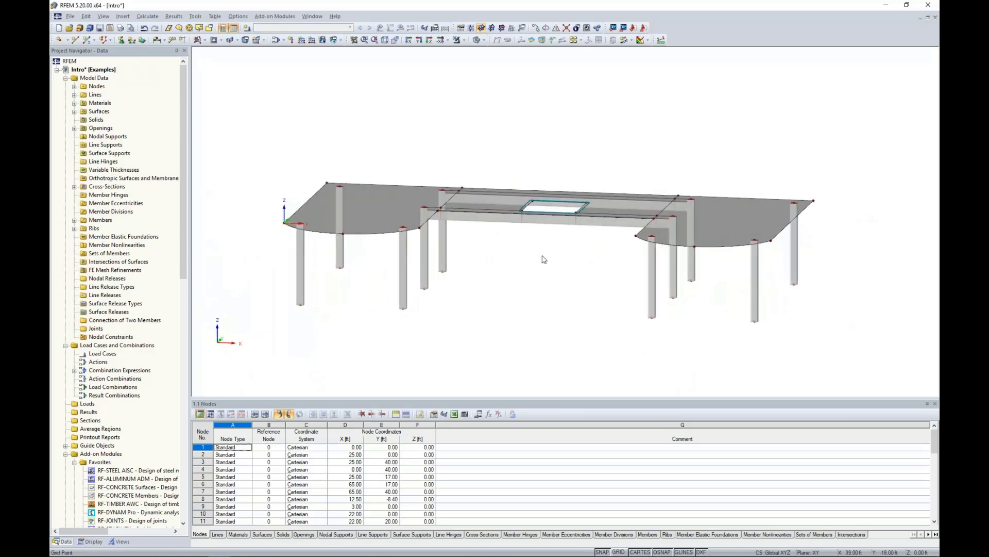
left_click_drag(846, 349, 274, 106)
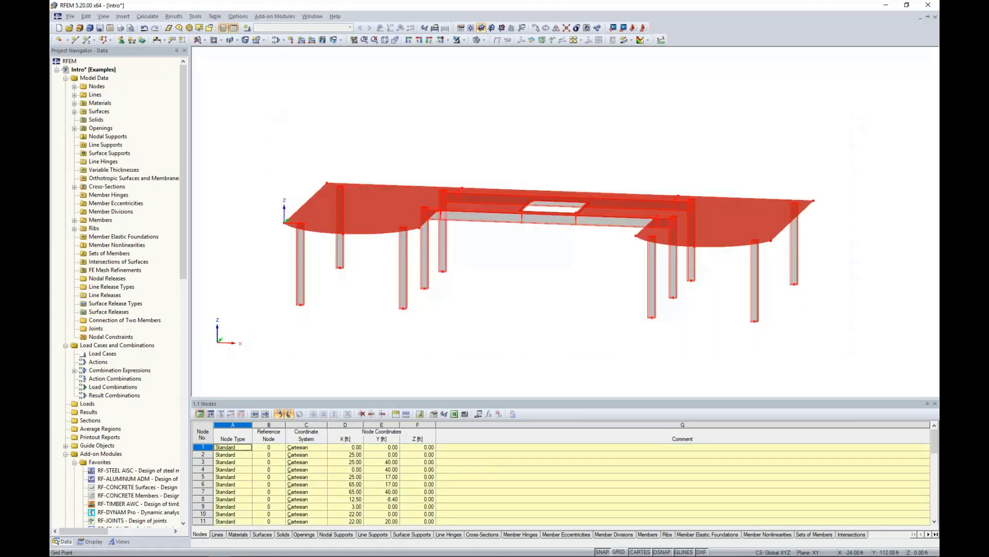
scroll(297, 303, "up", 3)
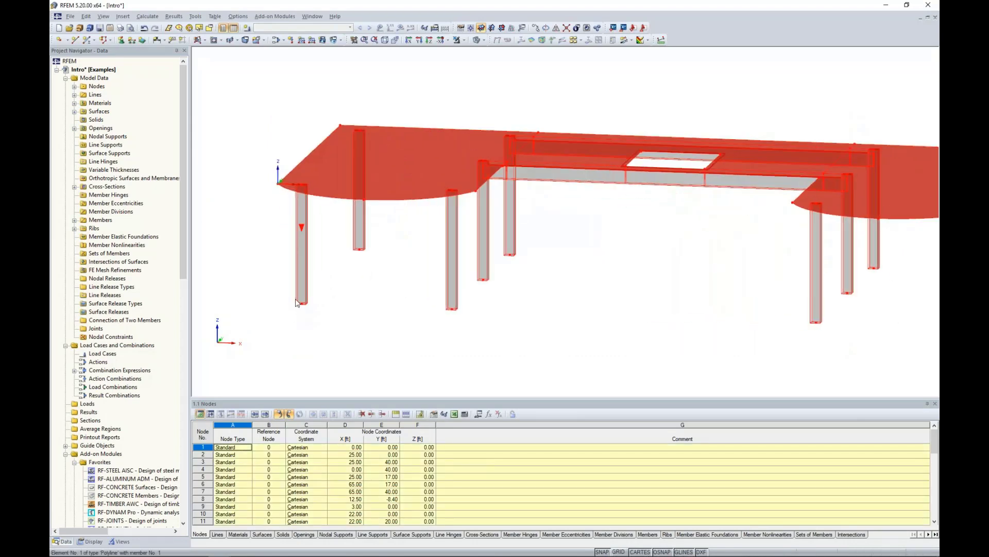
scroll(296, 303, "up", 3)
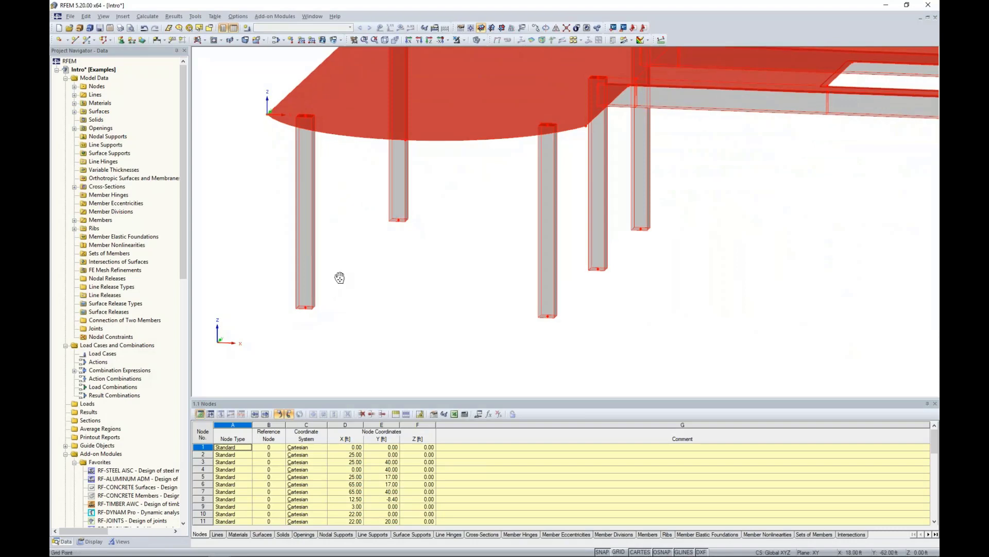
middle_click_drag(339, 278, 339, 304)
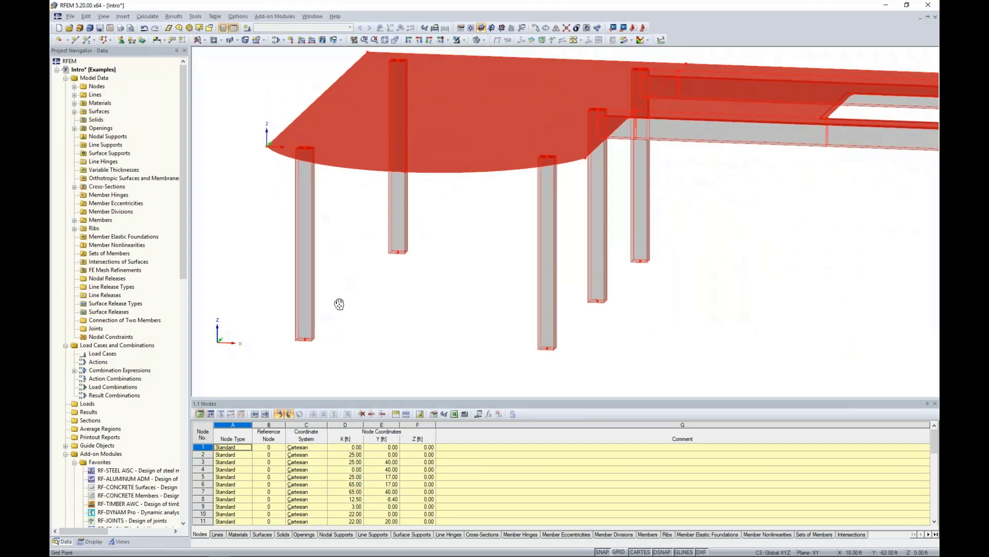
left_click(307, 341)
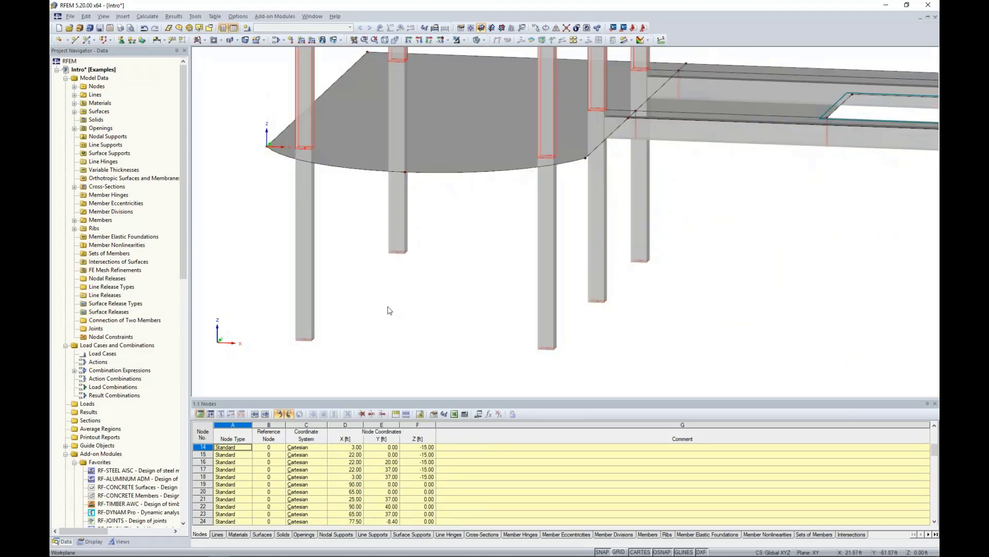
Step: Delete the rectangular opening in the upper storey's connecting slab
scroll(389, 310, "down", 3)
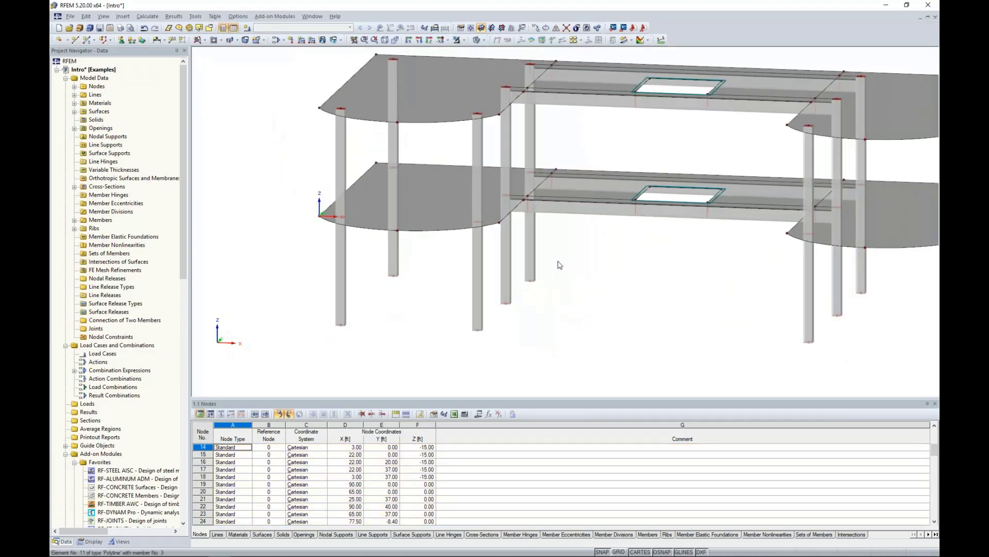
scroll(562, 264, "down", 2)
middle_click_drag(592, 260, 573, 259)
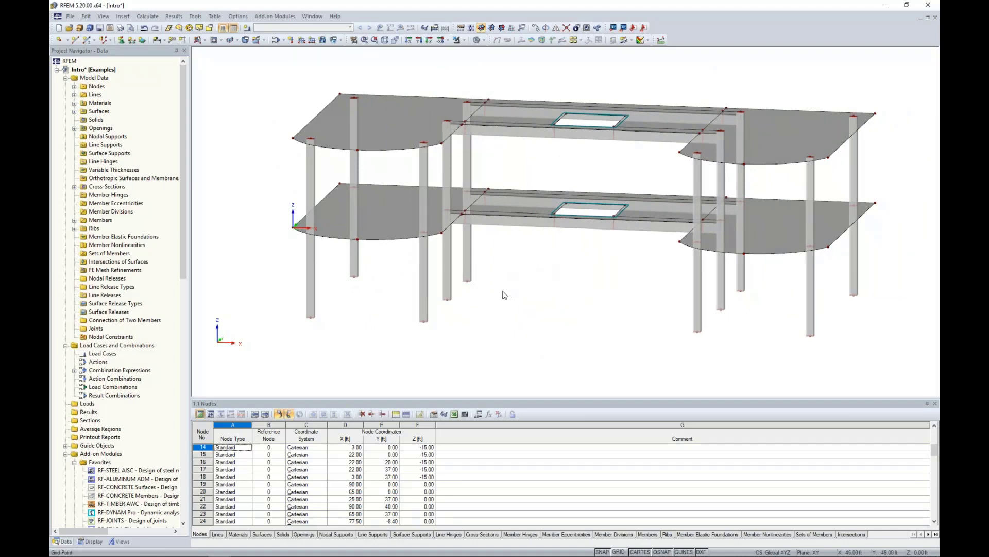
middle_click_drag(503, 295, 546, 309, "ctrl")
scroll(591, 105, "up", 4)
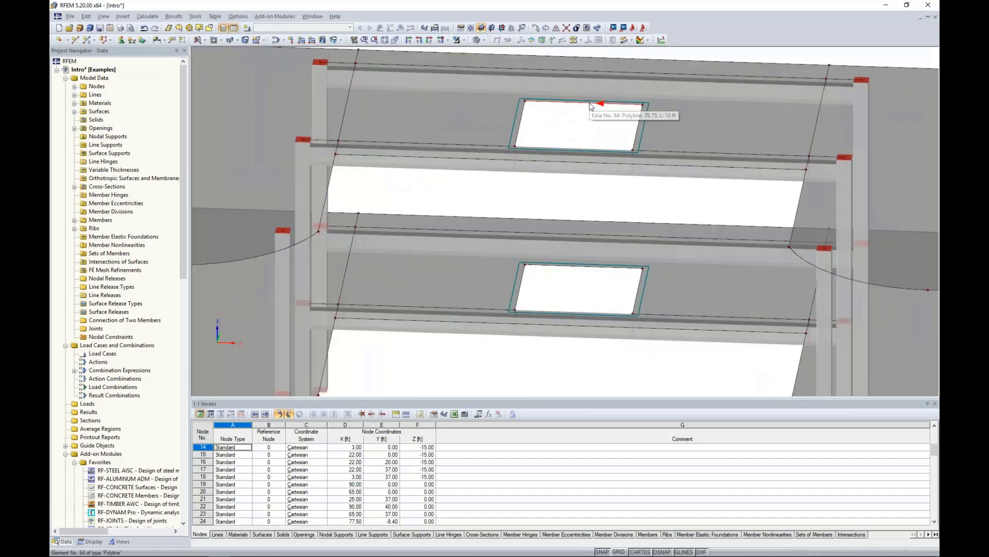
left_click(591, 104)
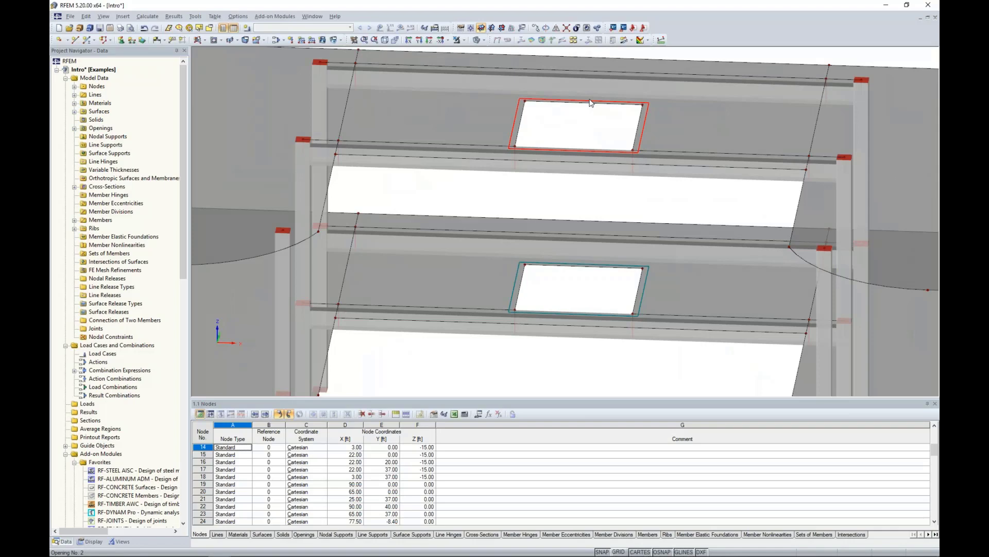
key("Delete")
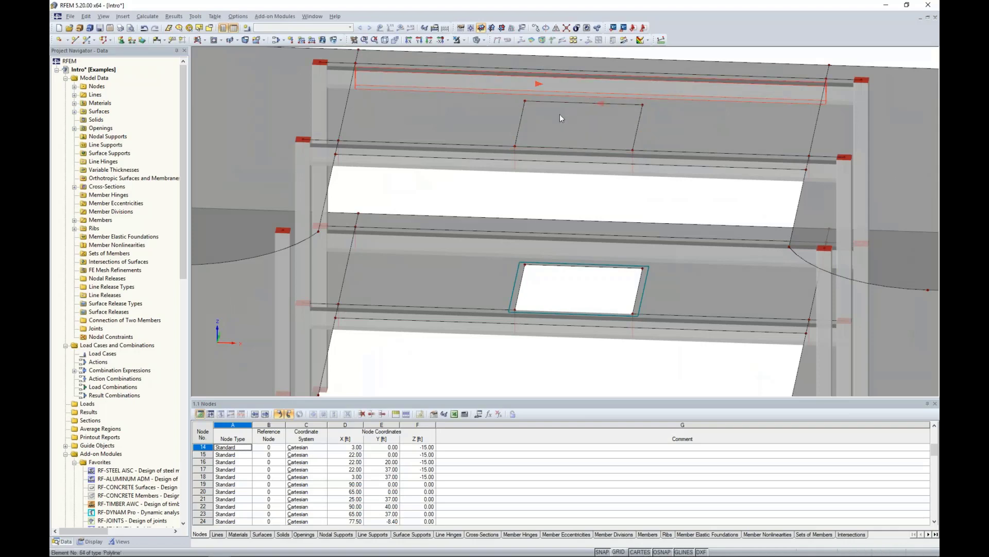
Step: Delete the two leftover opening corner nodes at X 40 and 50 ft, Y 30 ft in the upper slab, together with their lines
left_click(644, 106)
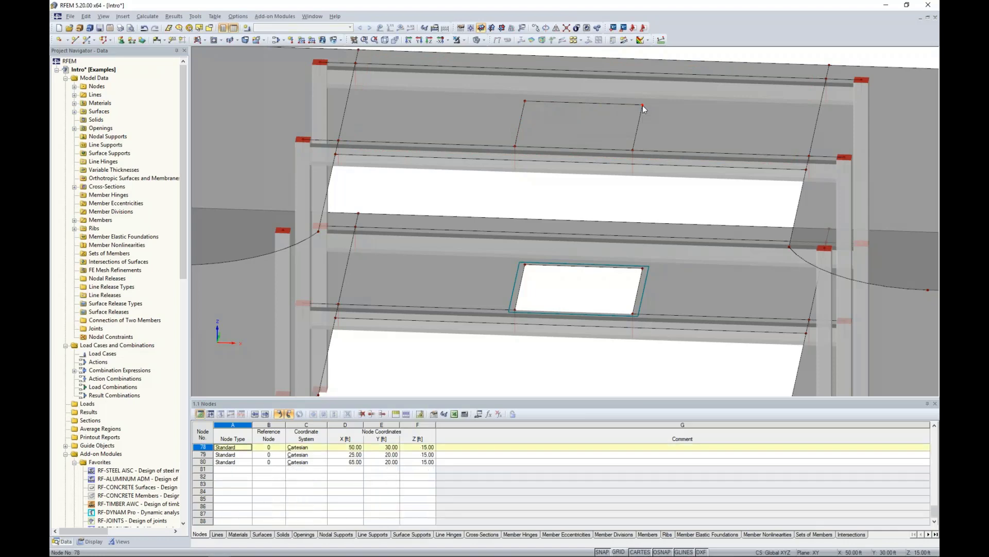
left_click(525, 101, "ctrl")
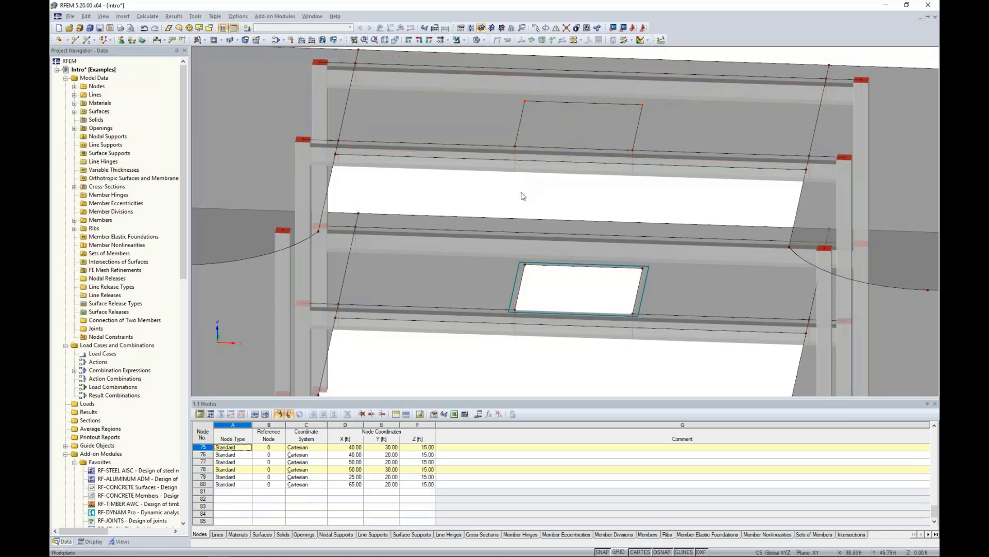
key("Delete")
scroll(542, 204, "down", 6)
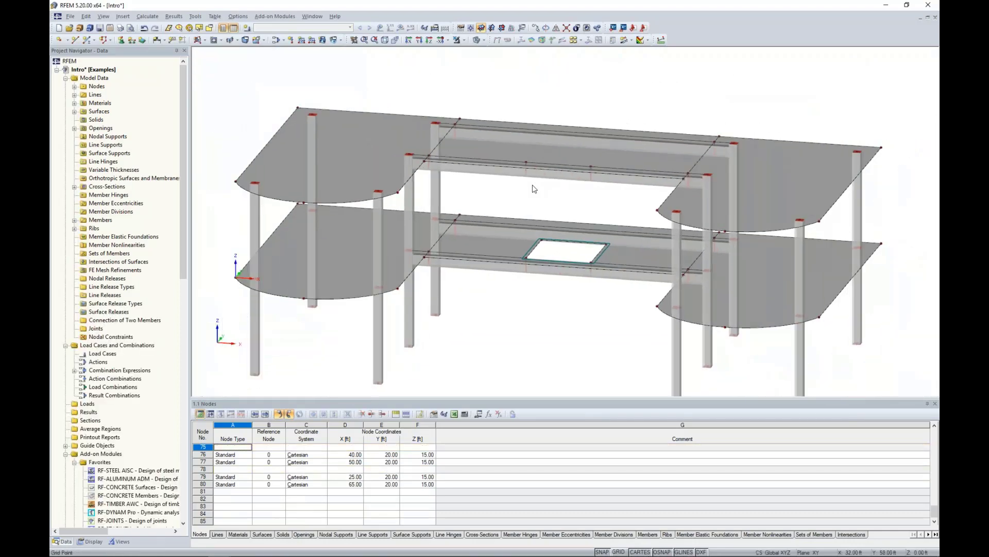
middle_click_drag(467, 213, 575, 187, "ctrl")
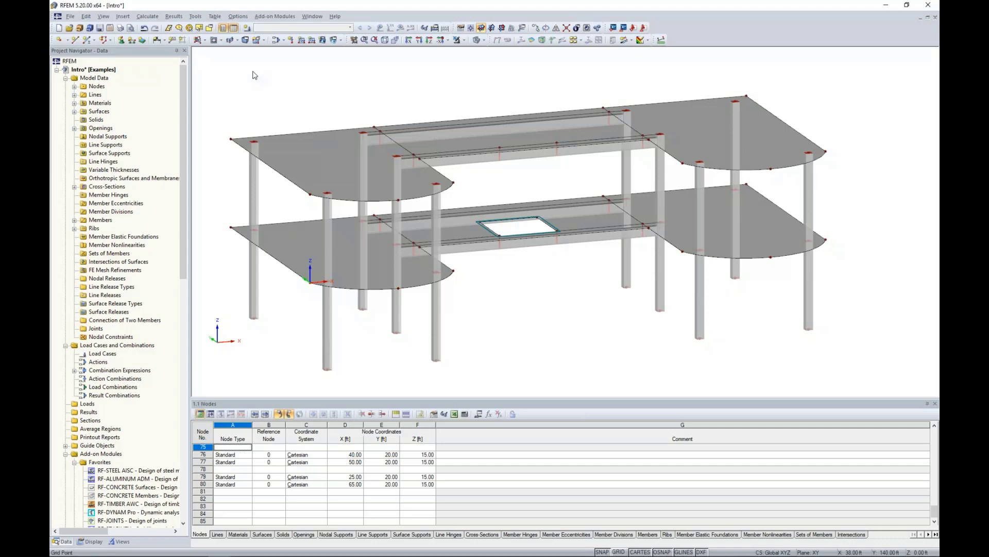
Step: Start generating a 2D truss from members with 6 bays
left_click(196, 16)
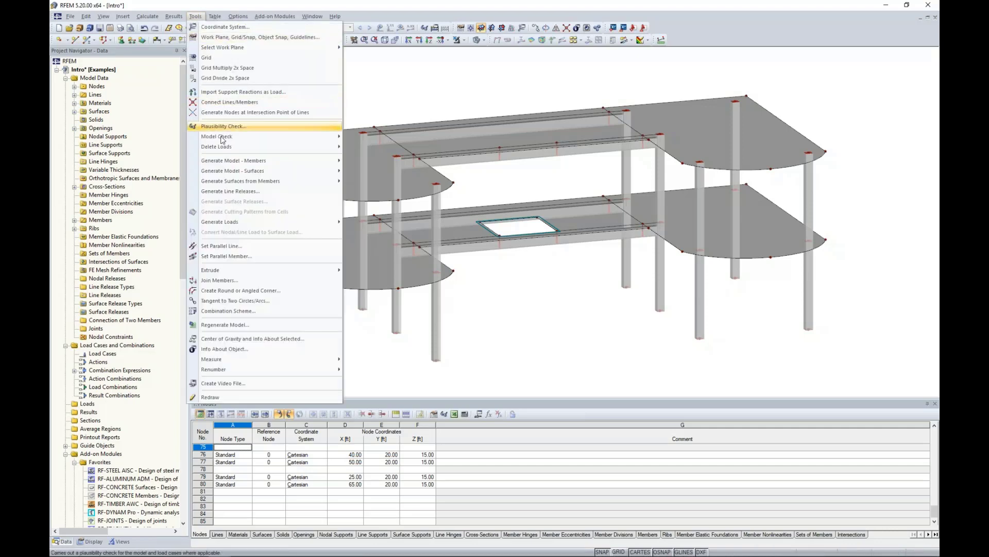
mouse_move(224, 163)
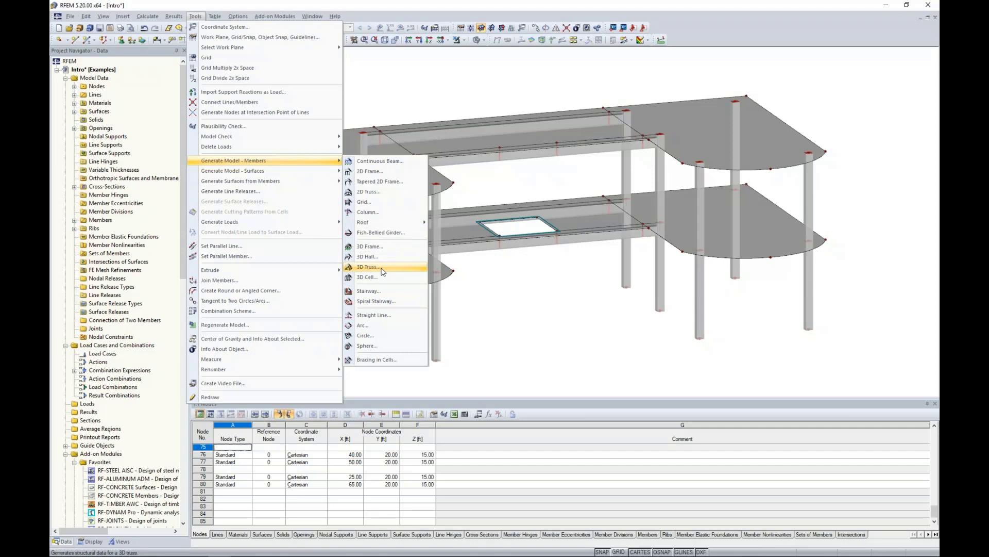
left_click(369, 193)
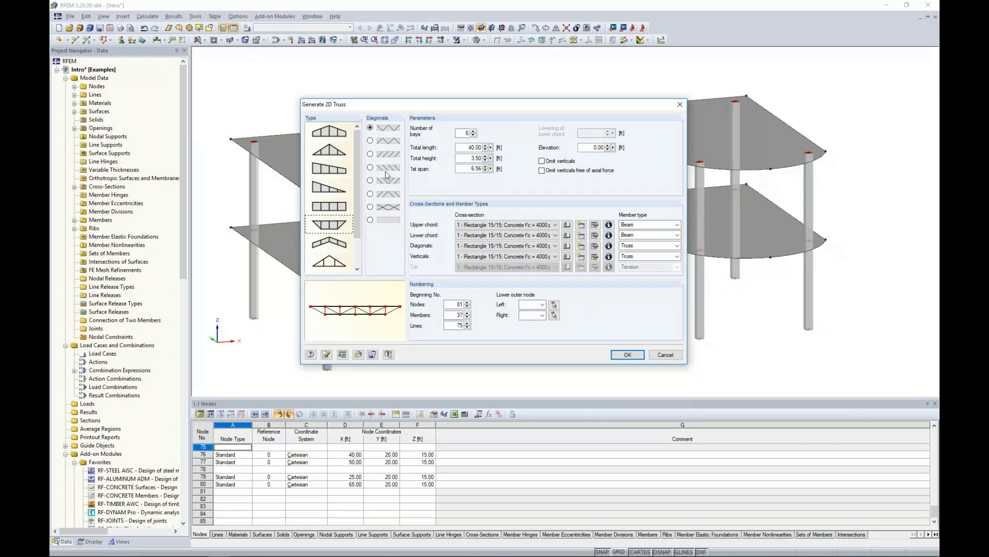
double_click(466, 133)
left_click_drag(499, 105, 329, 137)
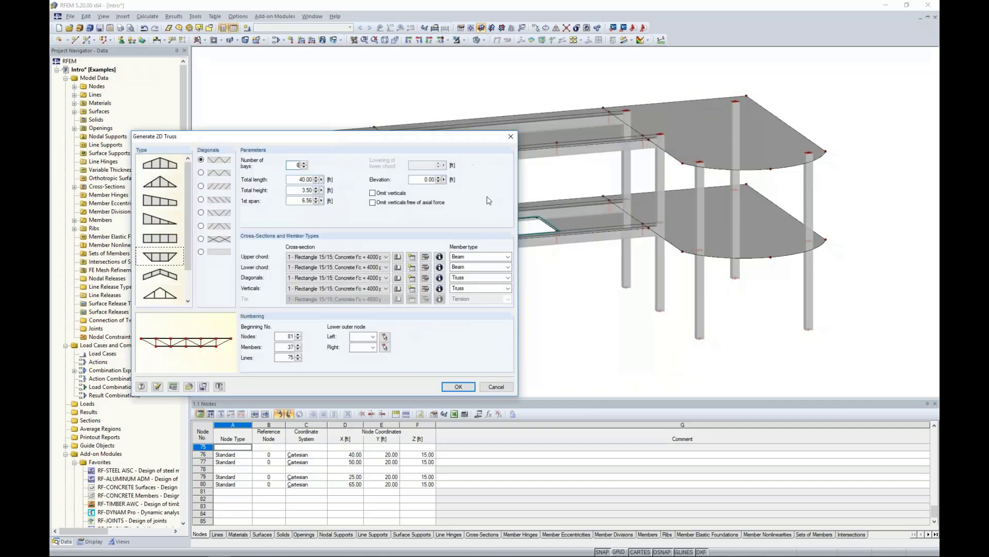
left_click_drag(433, 142, 448, 132)
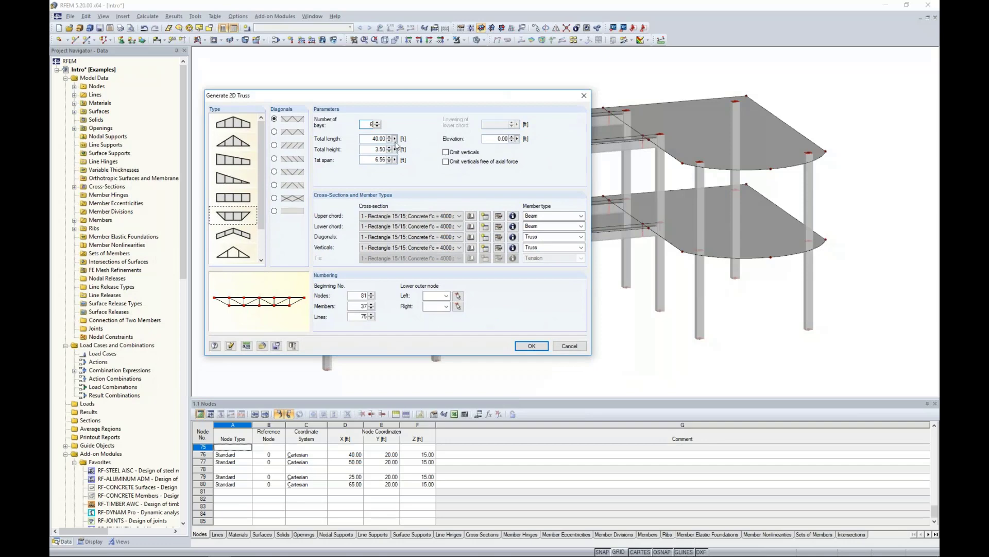
Step: Take the truss's total length from a measurement between the facing front corner nodes of the upper slab's two wings
left_click(394, 139)
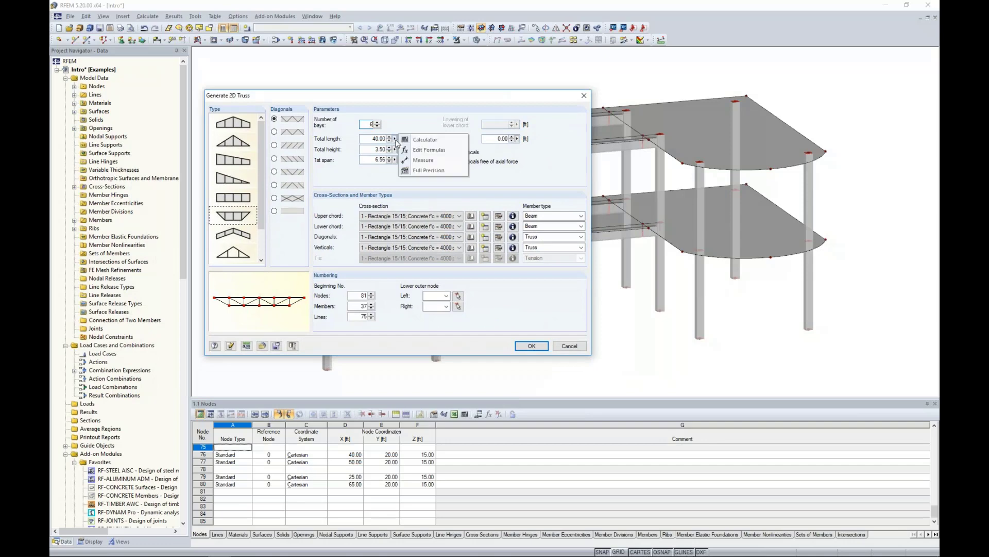
left_click(423, 161)
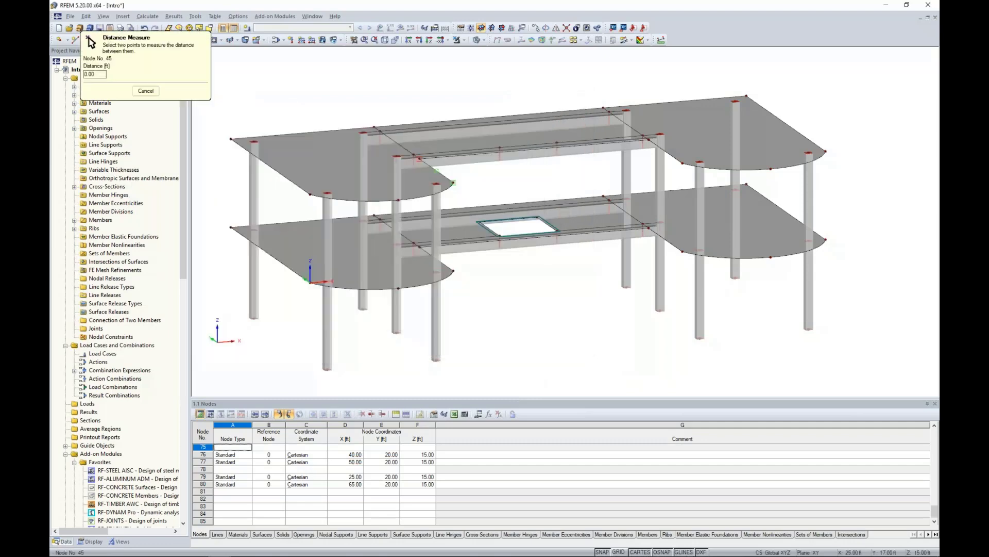
left_click(455, 180)
left_click(684, 165)
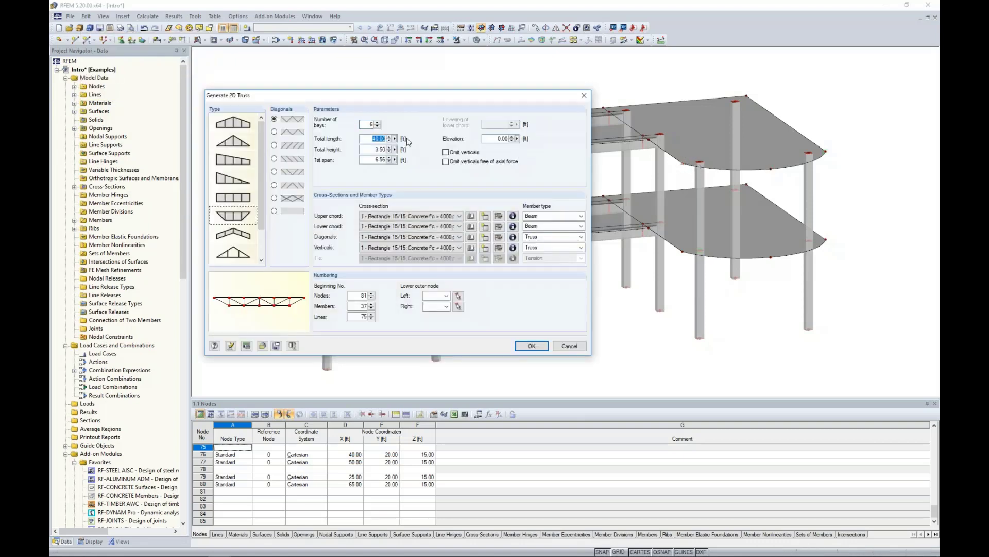
left_click_drag(410, 95, 437, 91)
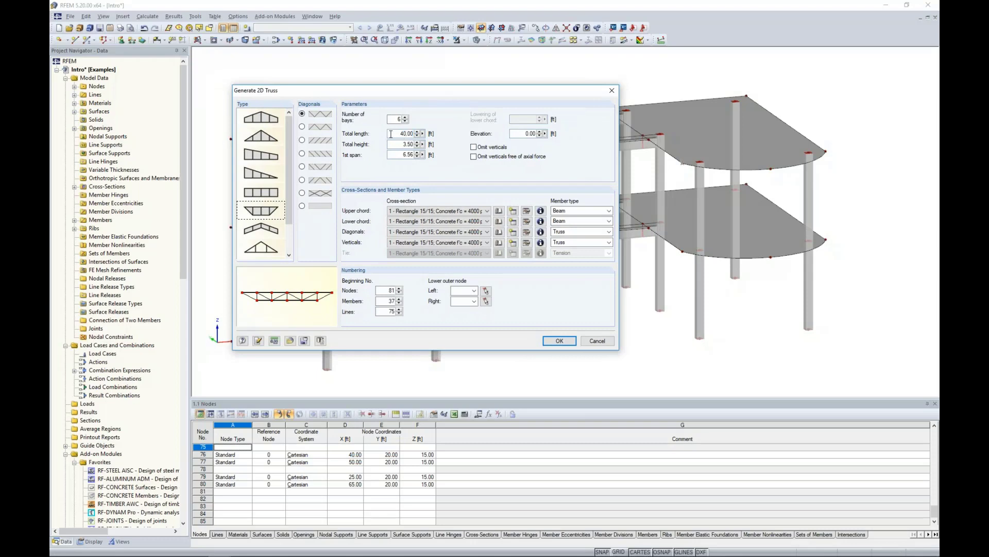
Step: Set the truss's total height to 3.5 ft
double_click(407, 145)
type("3")
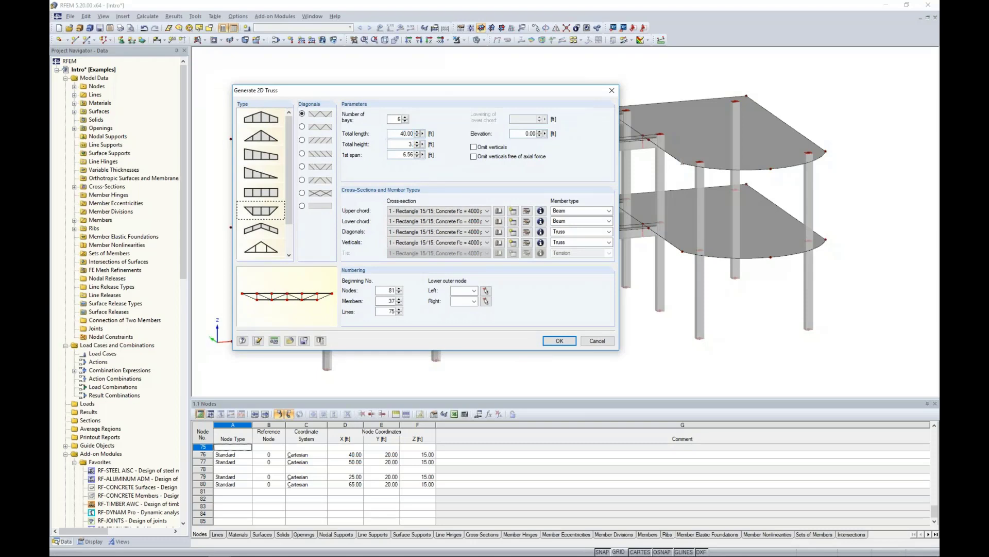
type(".5")
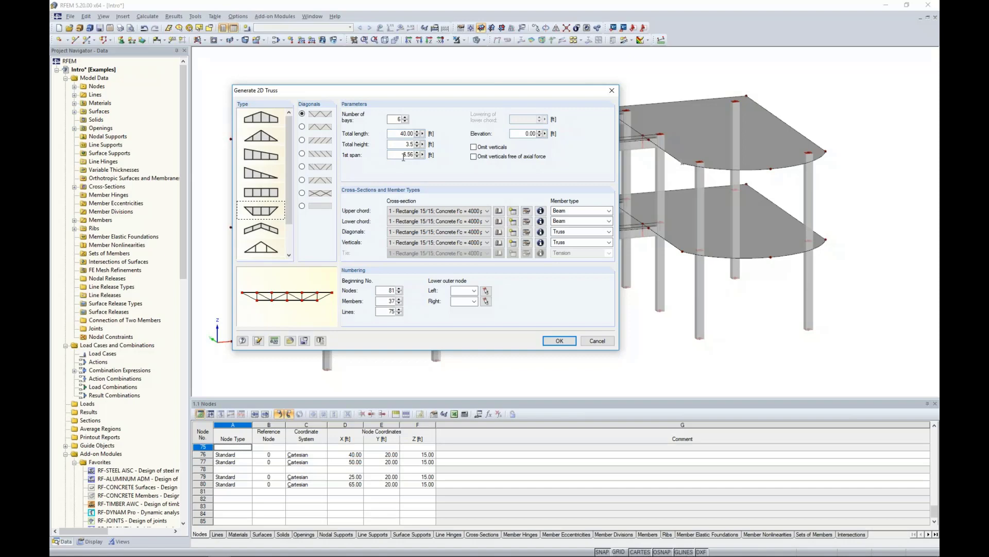
left_click_drag(432, 92, 492, 81)
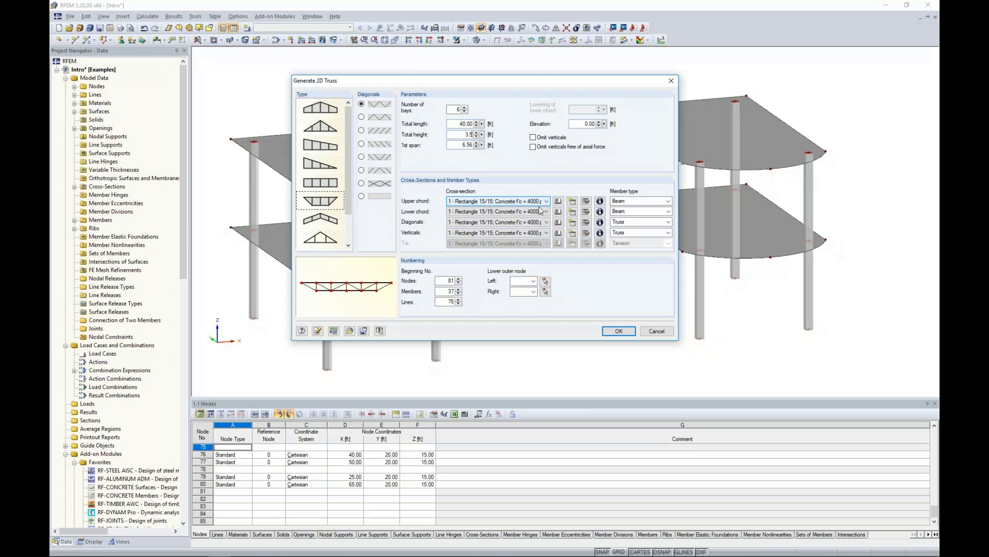
Step: Open the rolled I-section library for the truss's upper chord and turn off the favorites filter
left_click(558, 201)
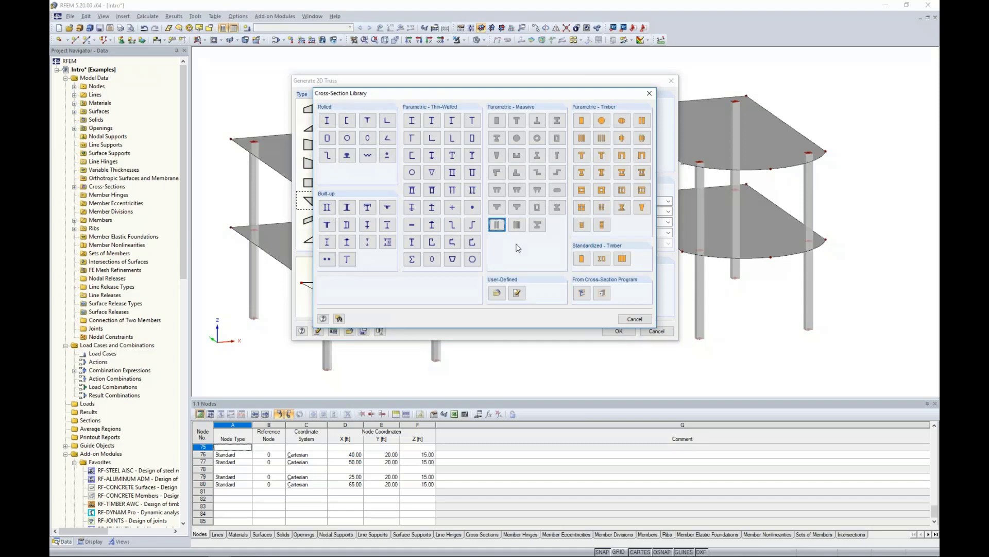
left_click(328, 121)
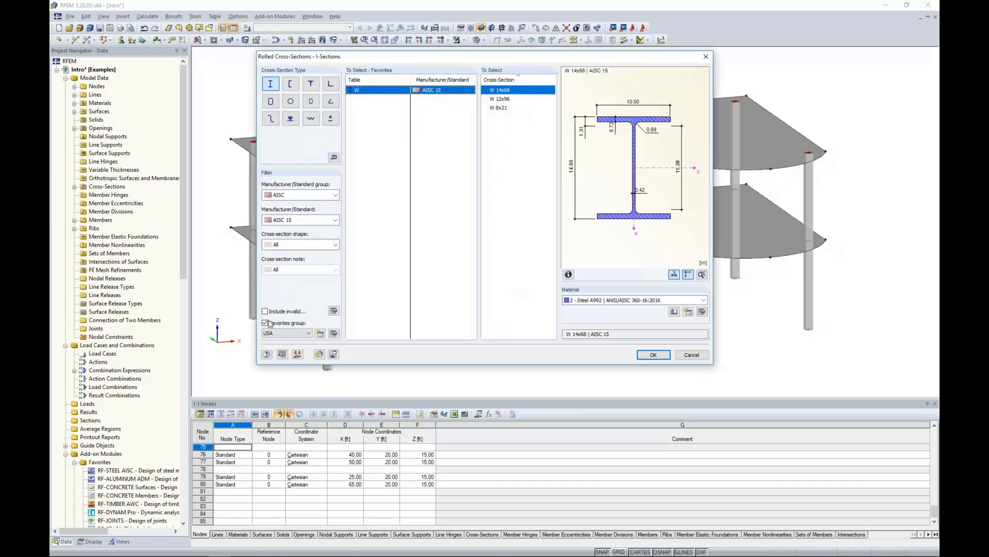
left_click(266, 324)
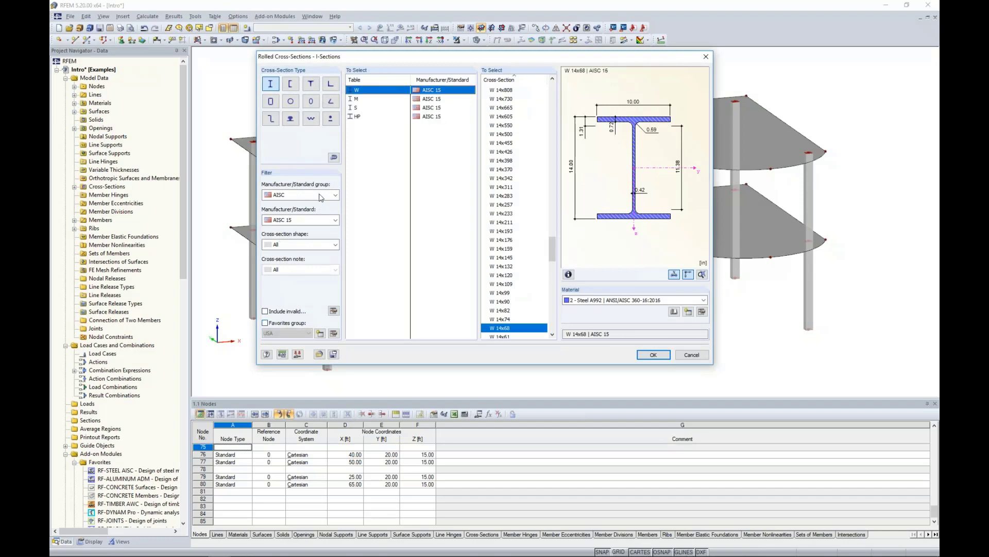
left_click(294, 199)
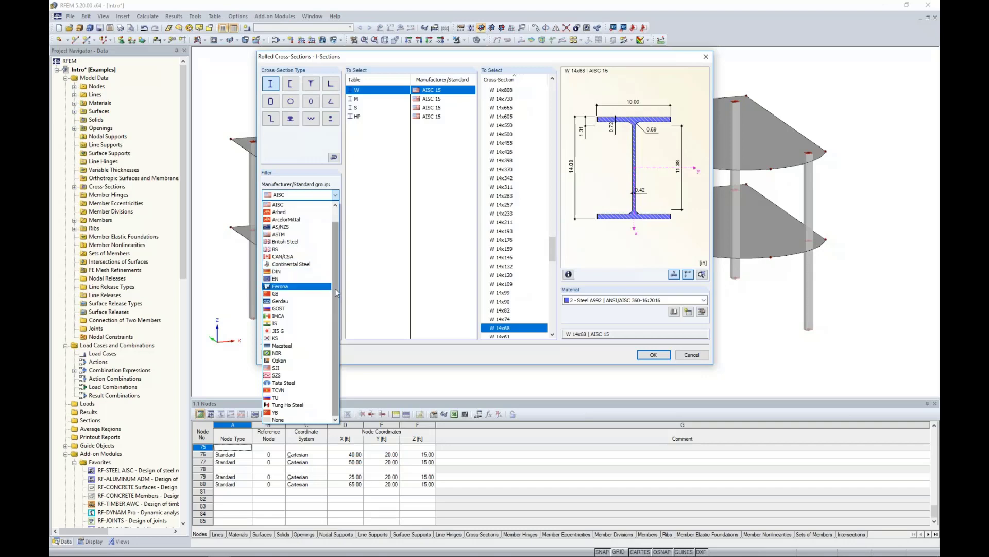
scroll(338, 275, "up", 1)
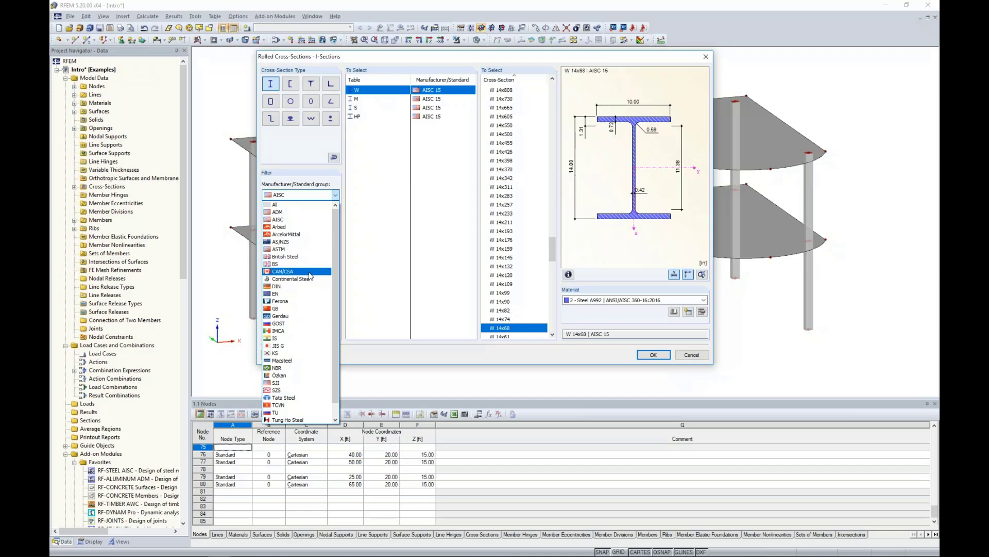
left_click(365, 246)
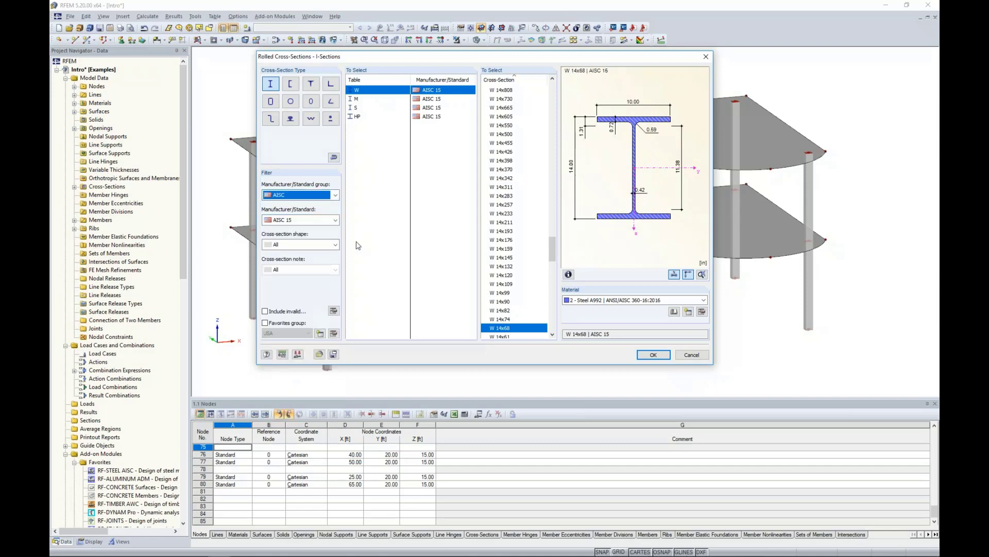
mouse_move(555, 249)
left_mouse_down()
mouse_move(555, 313)
mouse_move(555, 245)
left_mouse_up()
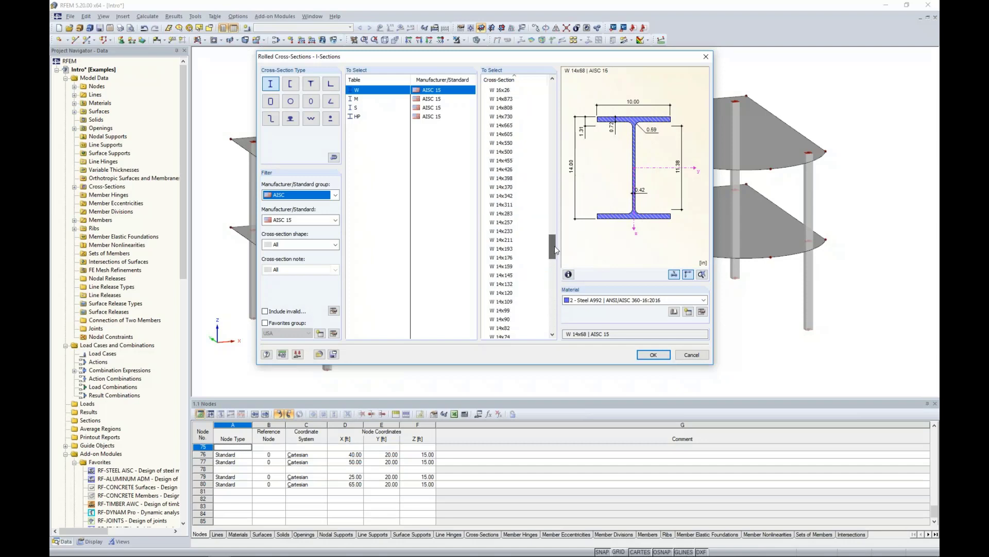
left_click(265, 323)
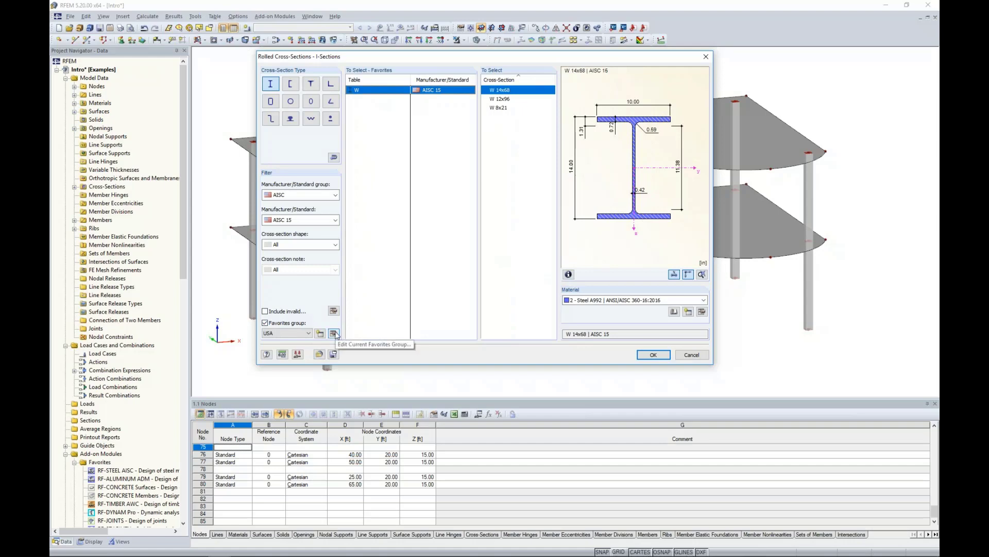
left_click(264, 322)
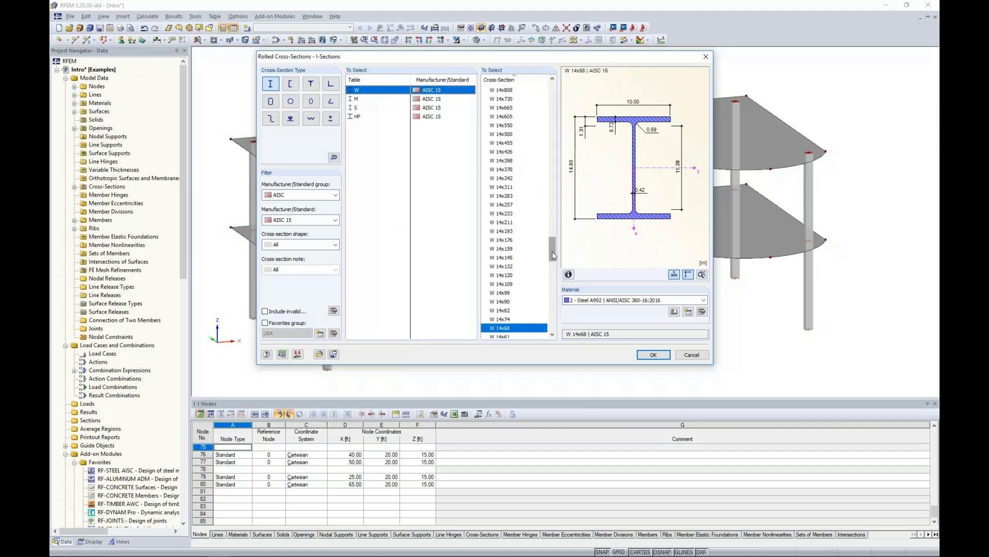
Step: Create a W 8x28 AISC 15 section in Steel A992 for the upper chord and assign it to the lower chord too
scroll(555, 286, "down", 20)
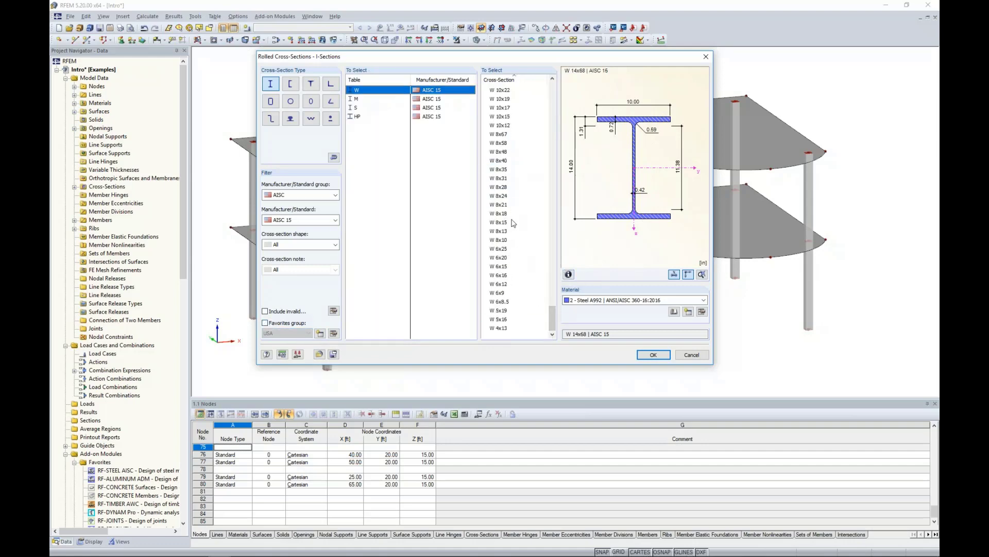
left_click(505, 188)
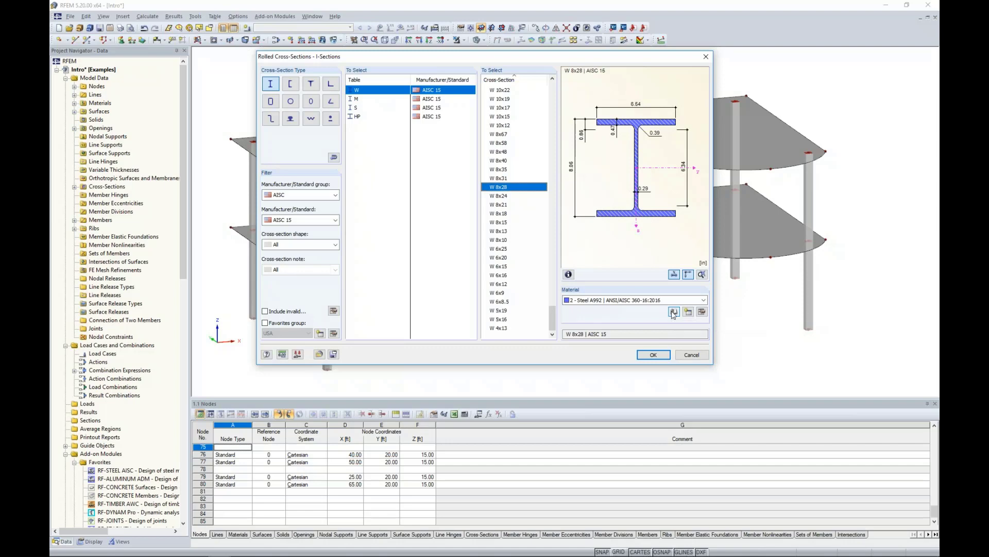
left_click(654, 354)
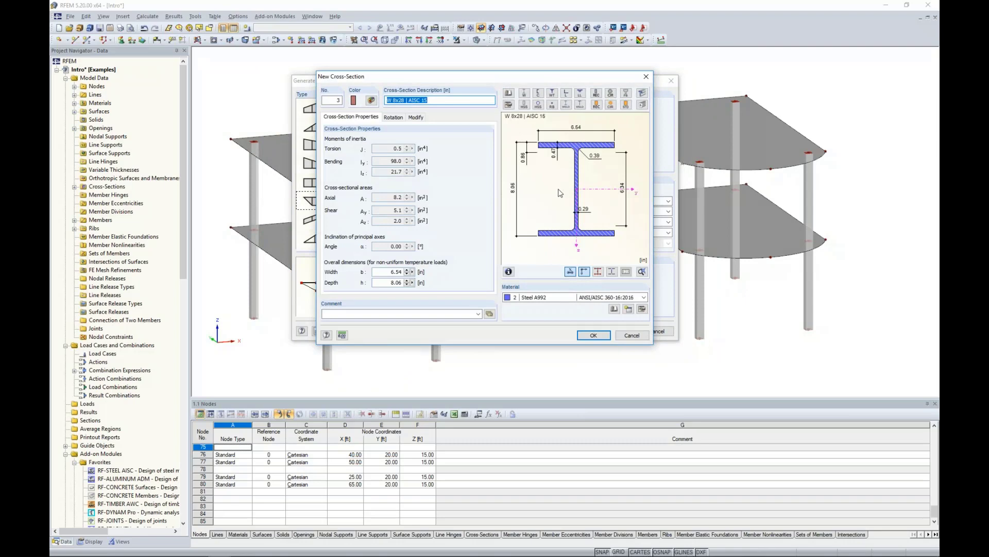
left_click(594, 335)
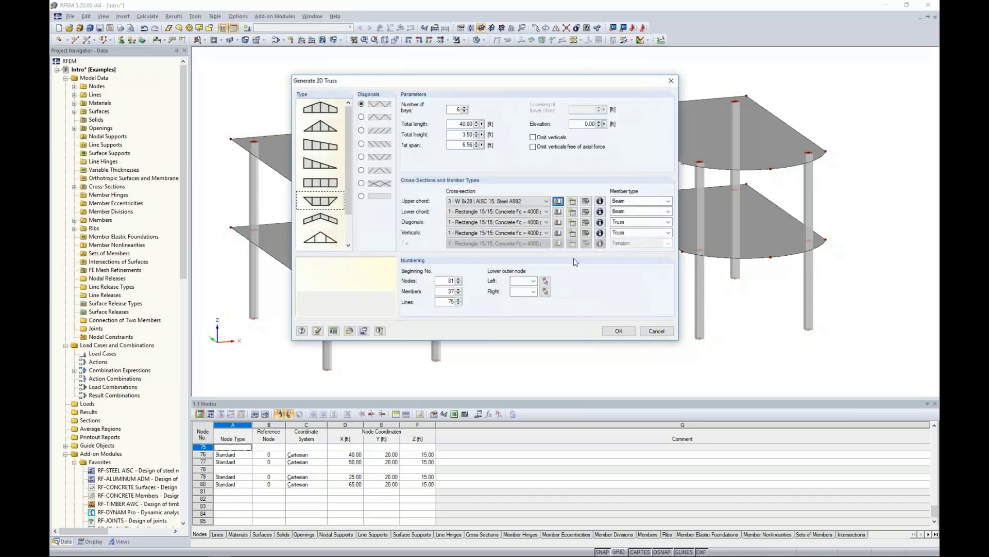
left_click(469, 212)
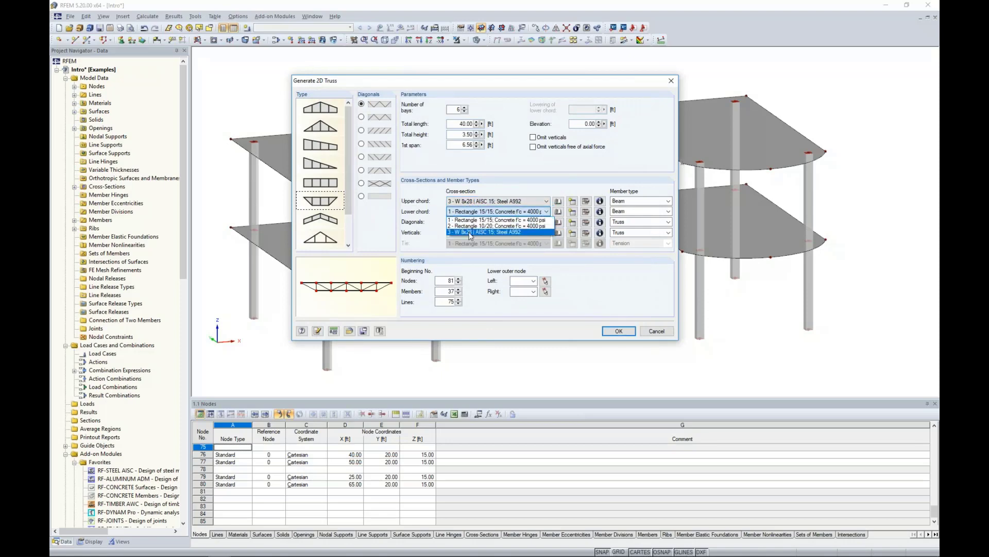
left_click(470, 233)
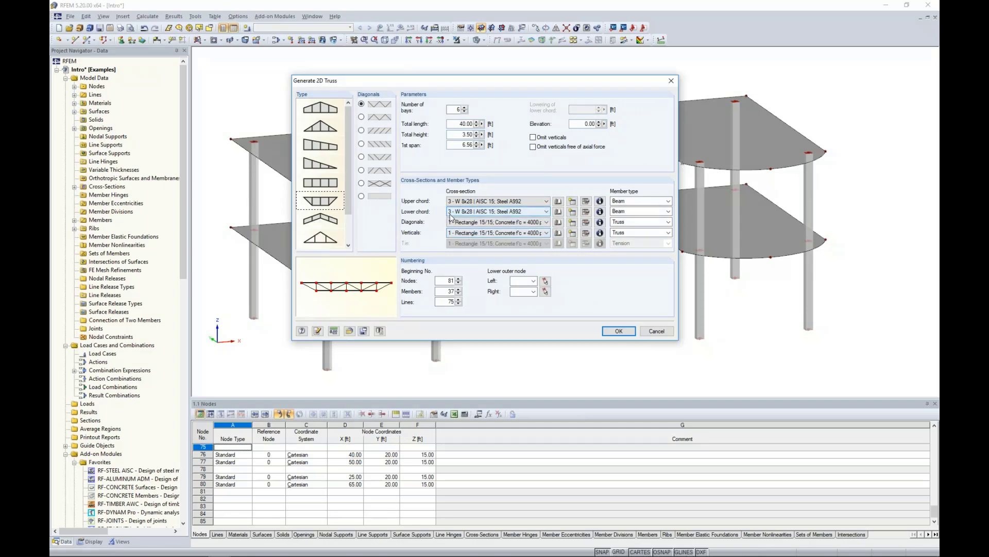
Step: Create a W 4x13 AISC 15 section in Steel A992 for the truss's diagonals
left_click(459, 222)
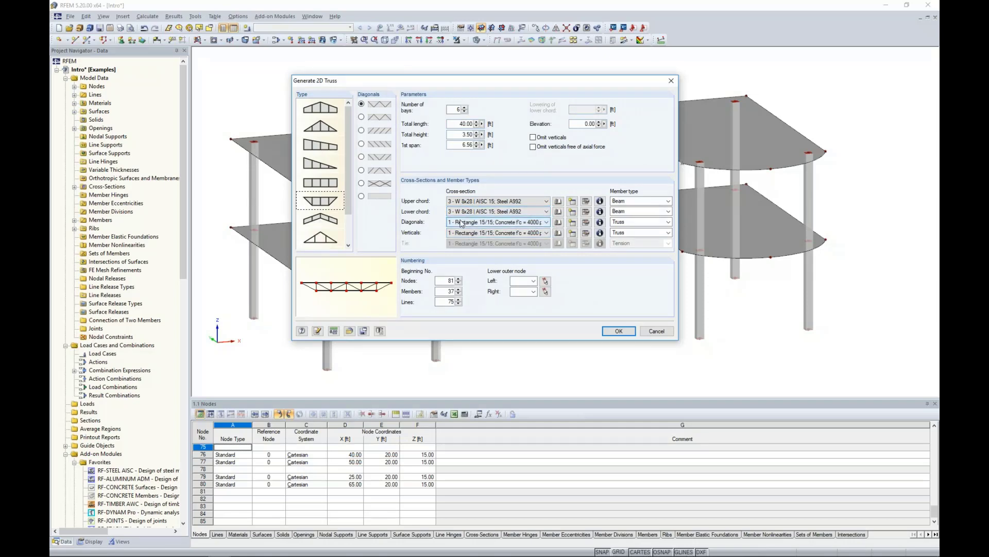
left_click(559, 223)
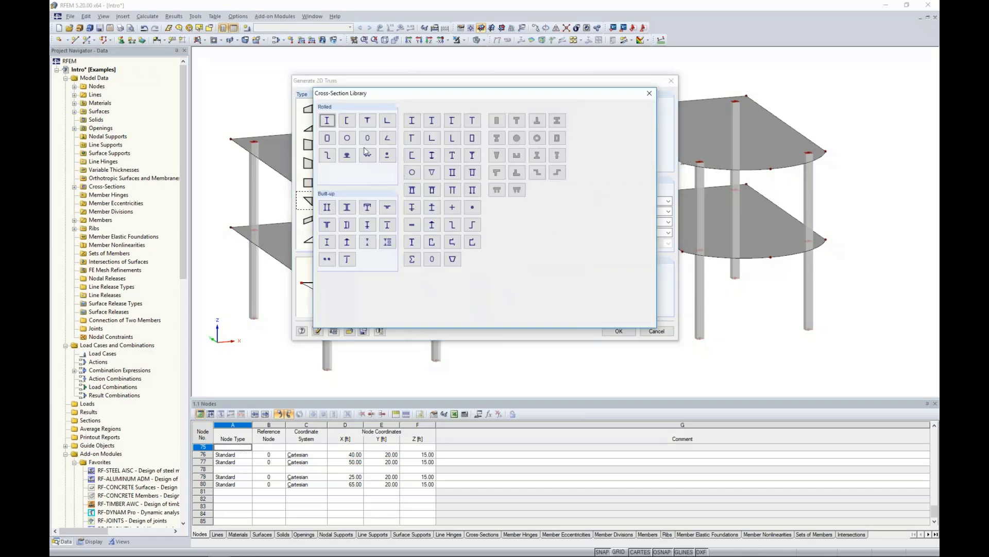
key("Escape")
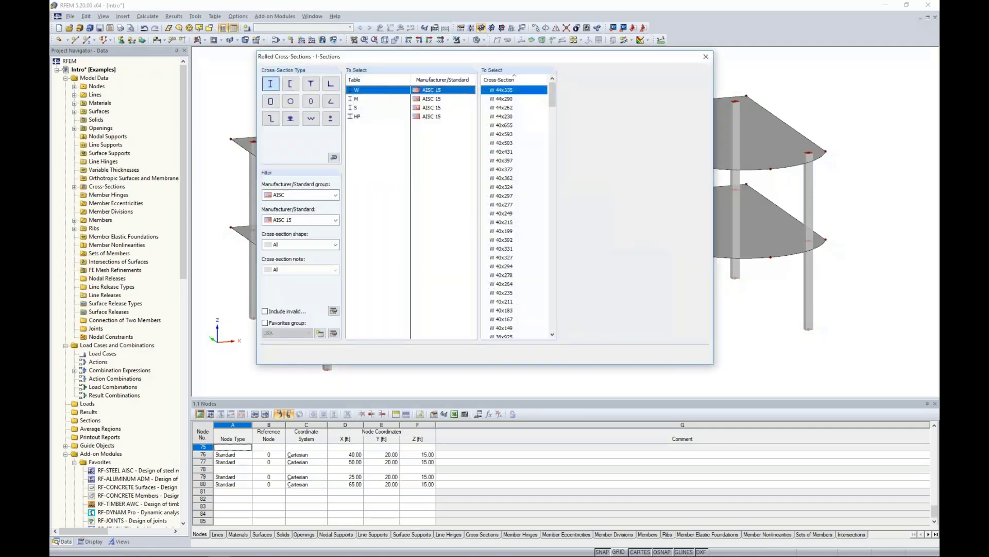
scroll(552, 283, "down", 10)
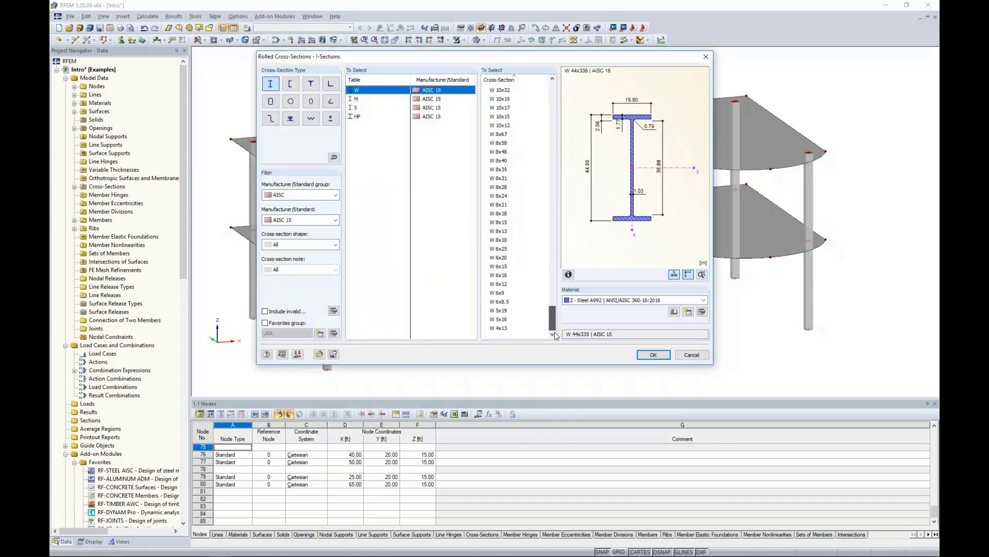
left_click(502, 328)
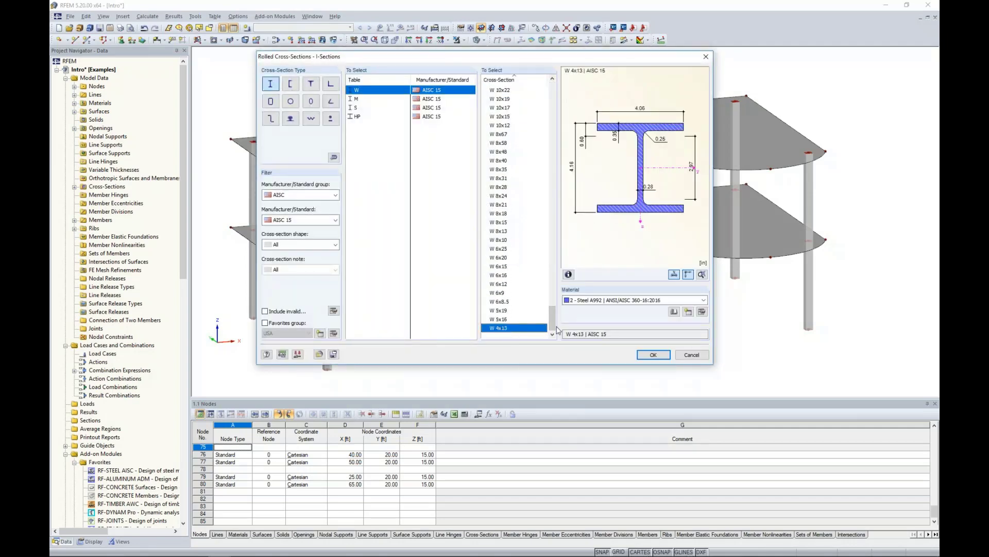
left_click(651, 355)
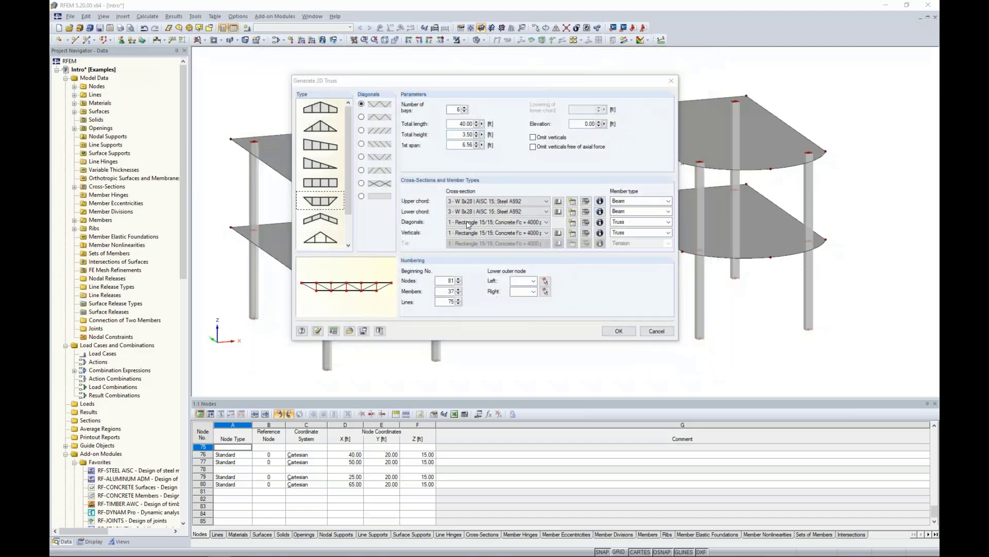
left_click(591, 336)
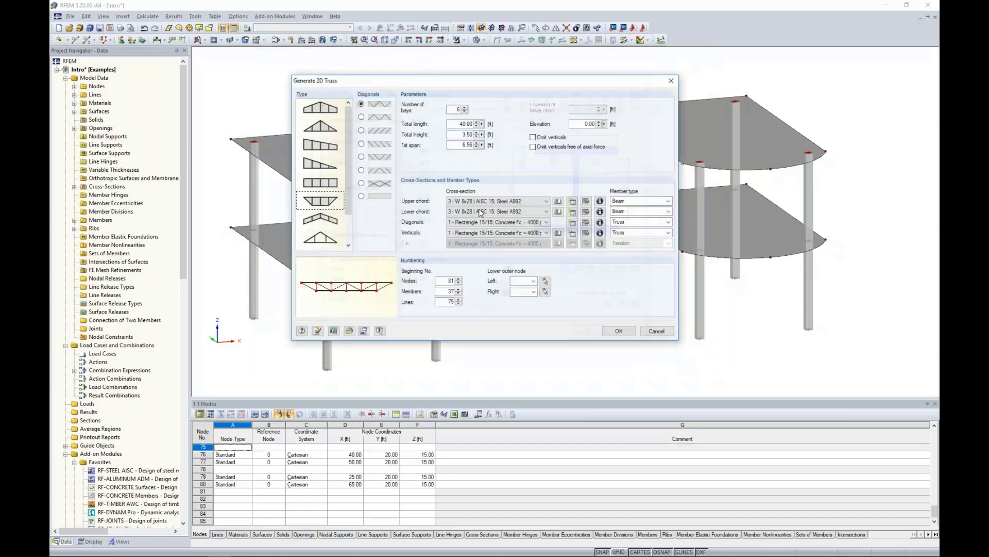
Step: Assign the W 4x13 section to the truss's verticals and W 8x28 to the lower chord
left_click(460, 233)
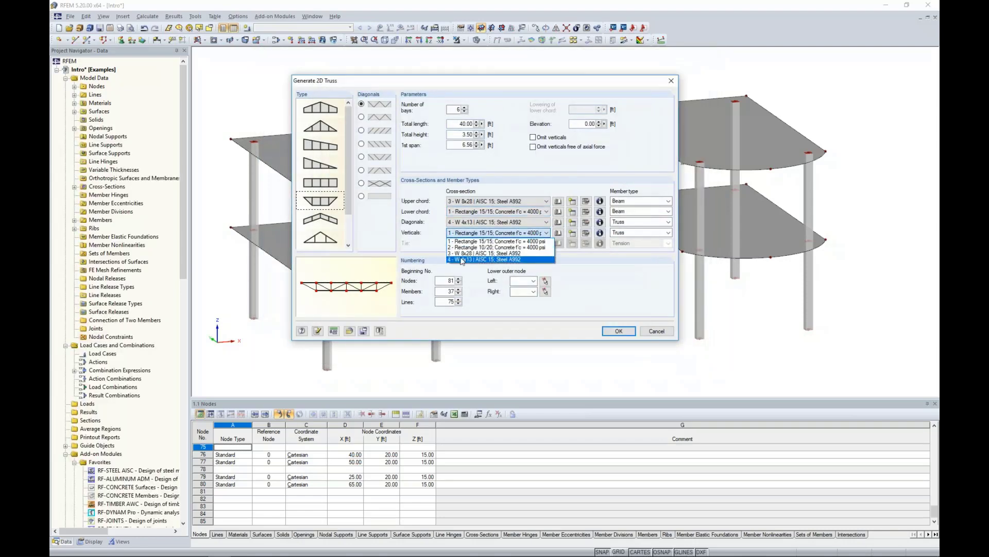
left_click(462, 259)
left_click(463, 213)
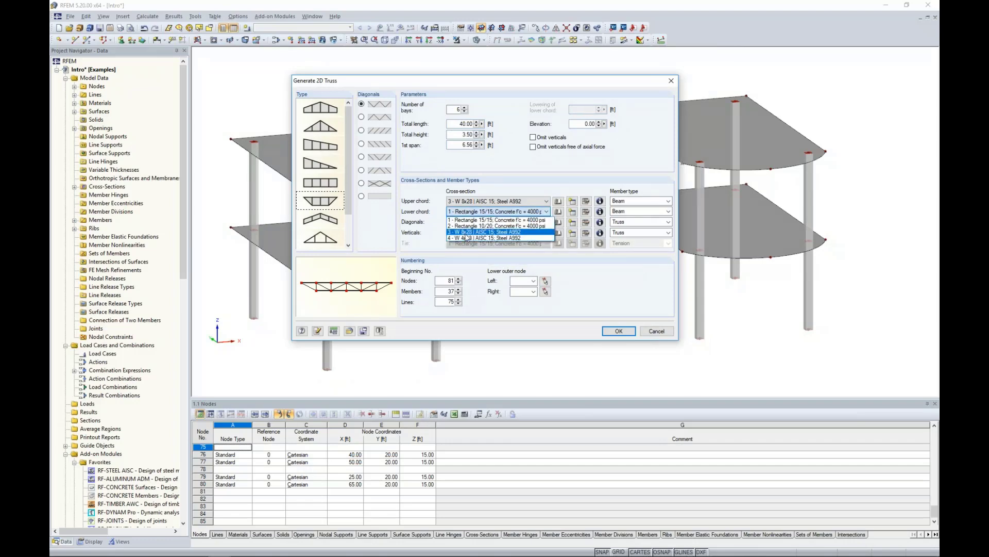
left_click(465, 233)
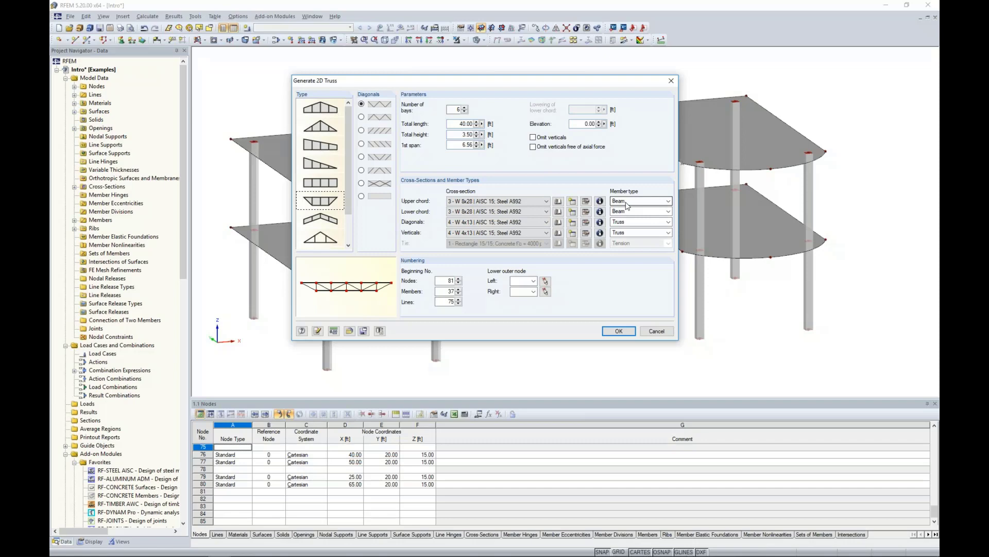
left_click(627, 223)
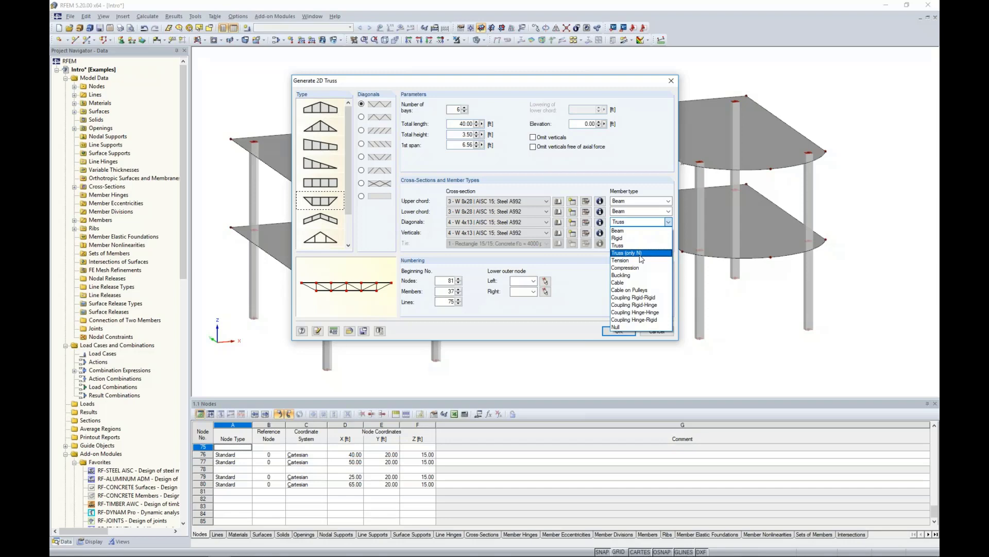
left_click(569, 274)
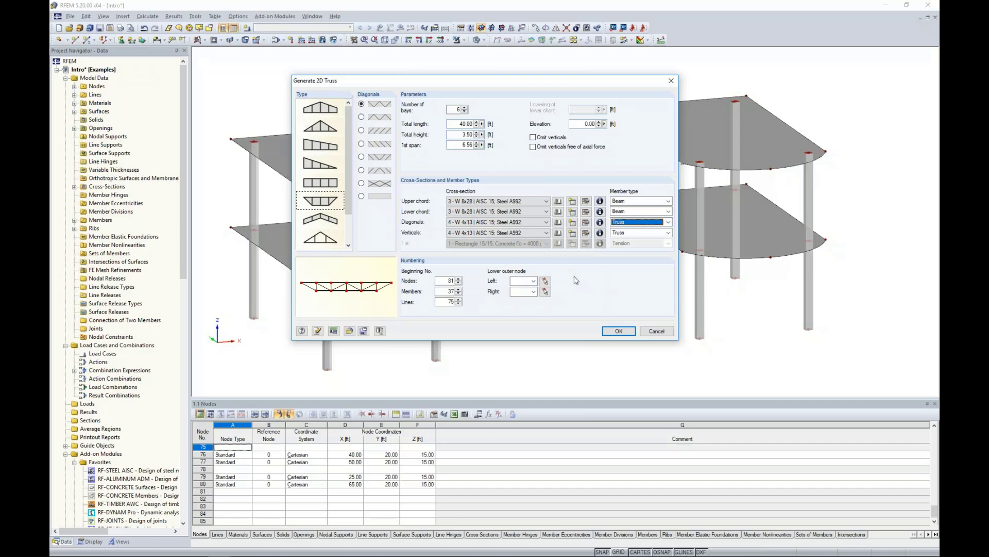
Step: Pick the upper slab wings' facing front corner nodes 42 and 60 as the left and right outer nodes and generate the truss
left_click(546, 281)
left_click(455, 185)
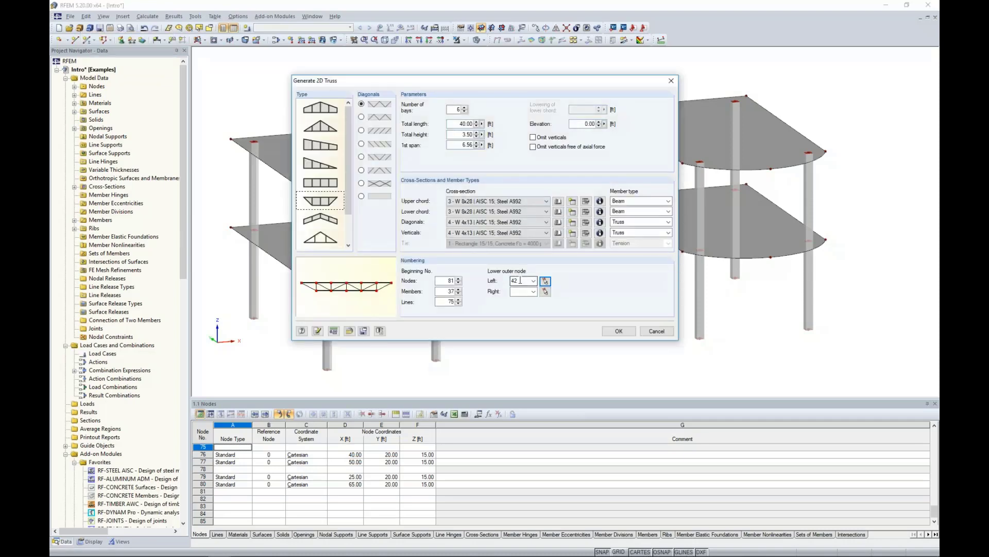
left_click(545, 292)
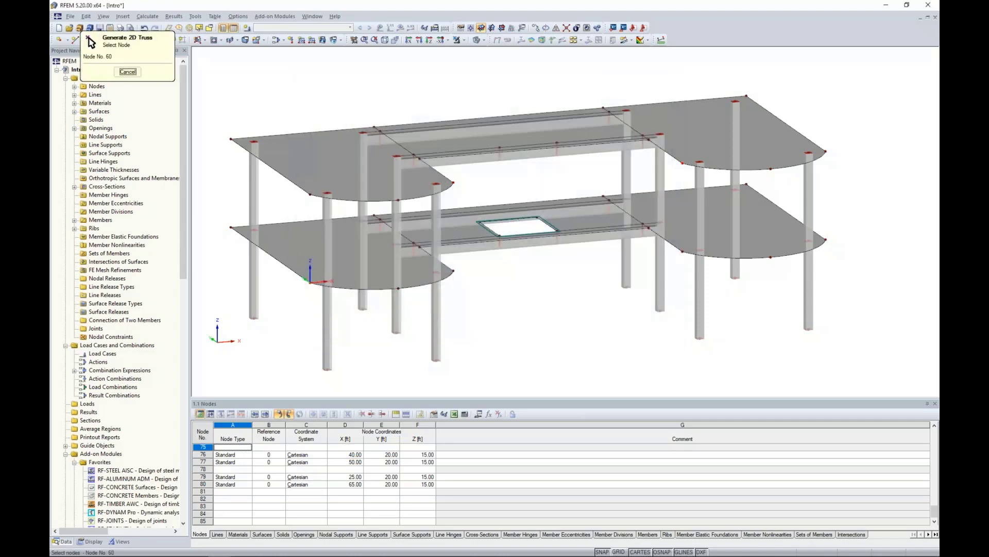
left_click(684, 167)
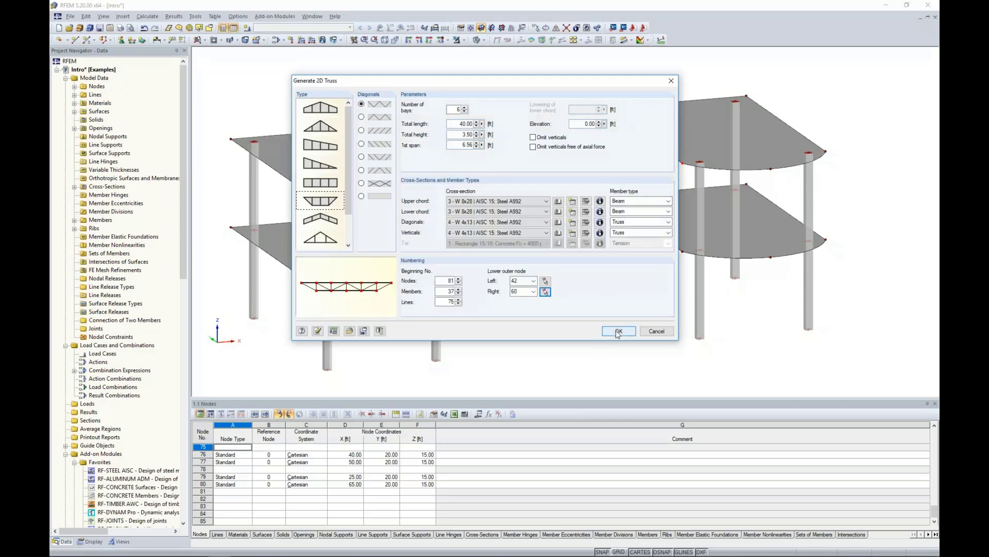
left_click(618, 331)
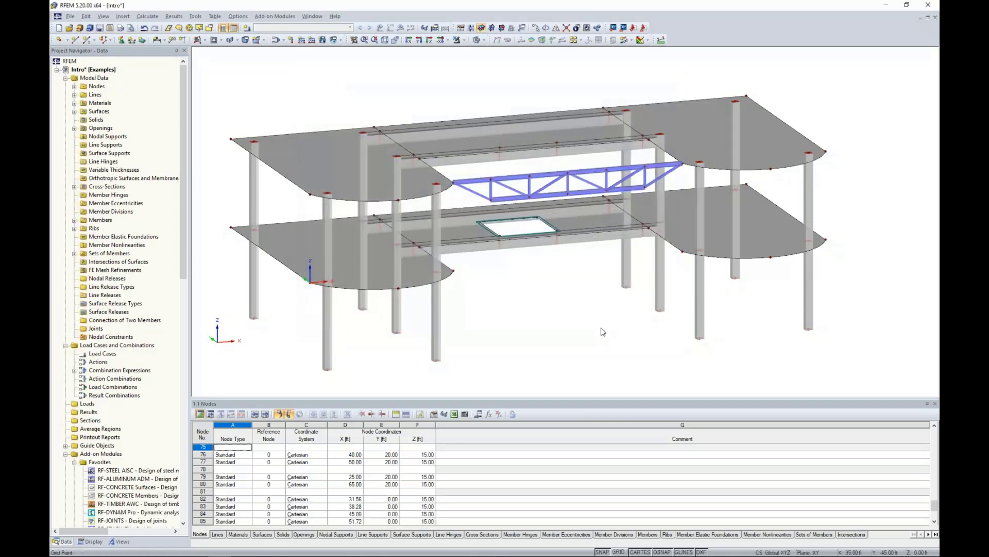
Step: Color the model graphics according to member type
middle_click_drag(603, 331, 541, 318, "ctrl")
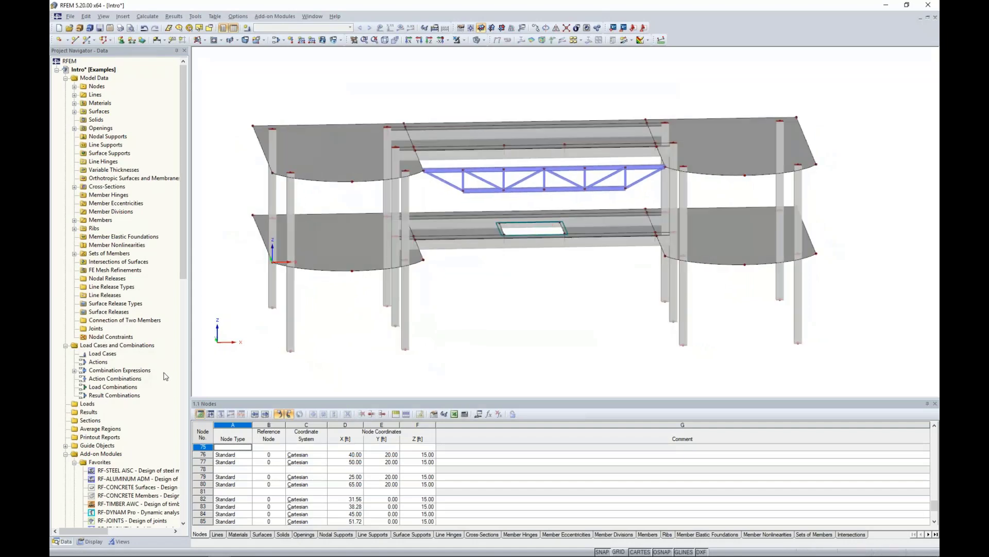
left_click(91, 545)
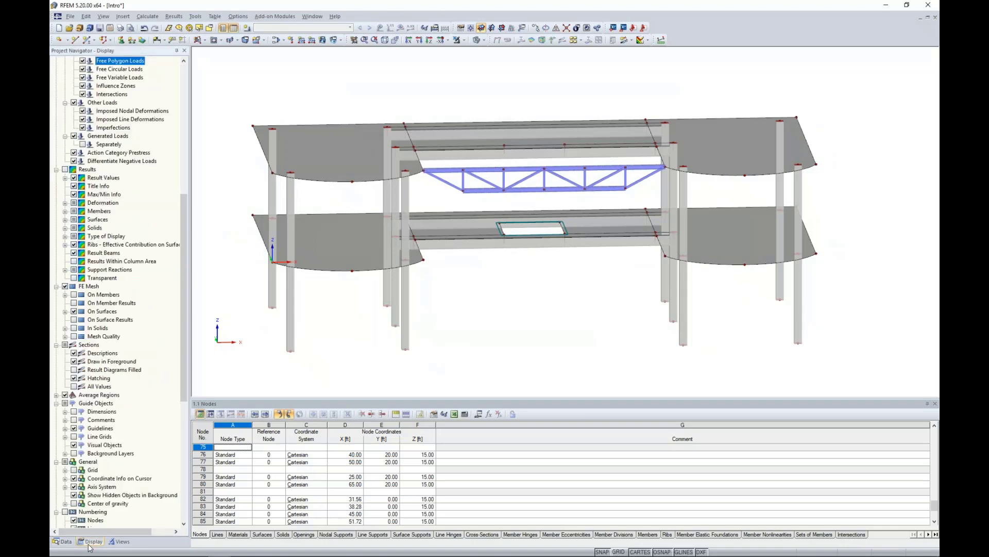
scroll(129, 376, "down", 6)
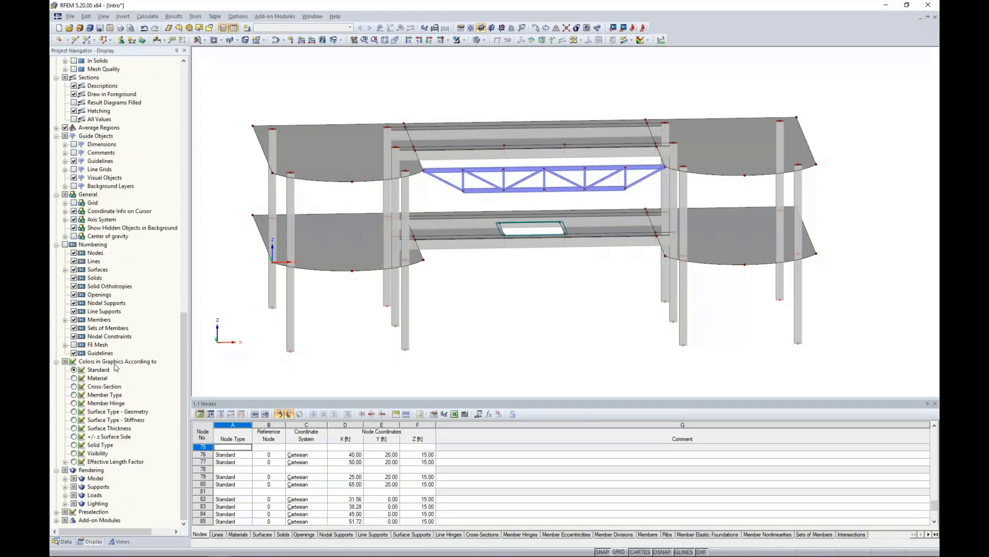
left_click(74, 394)
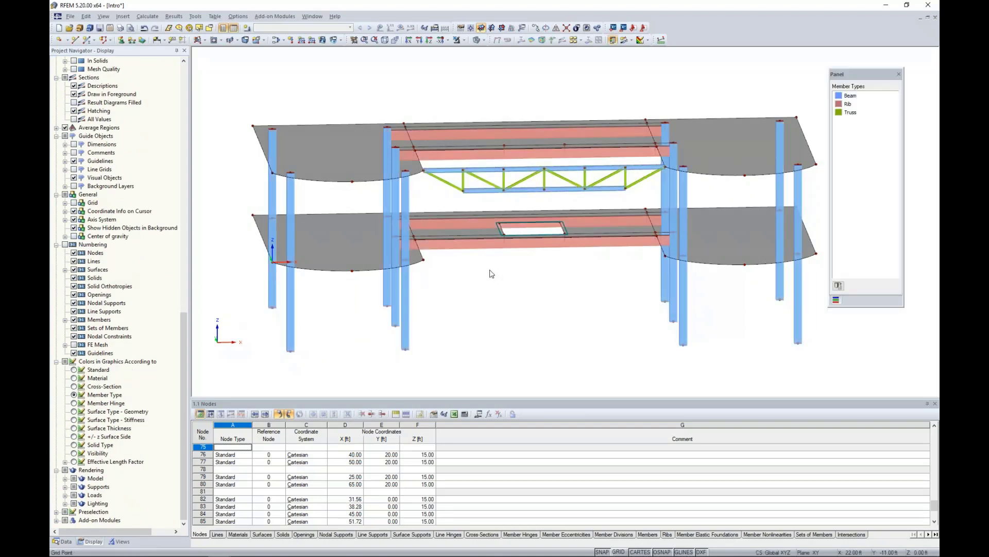
Step: Change the member type of the truss's two outermost diagonals to Beam
scroll(563, 307, "up", 5)
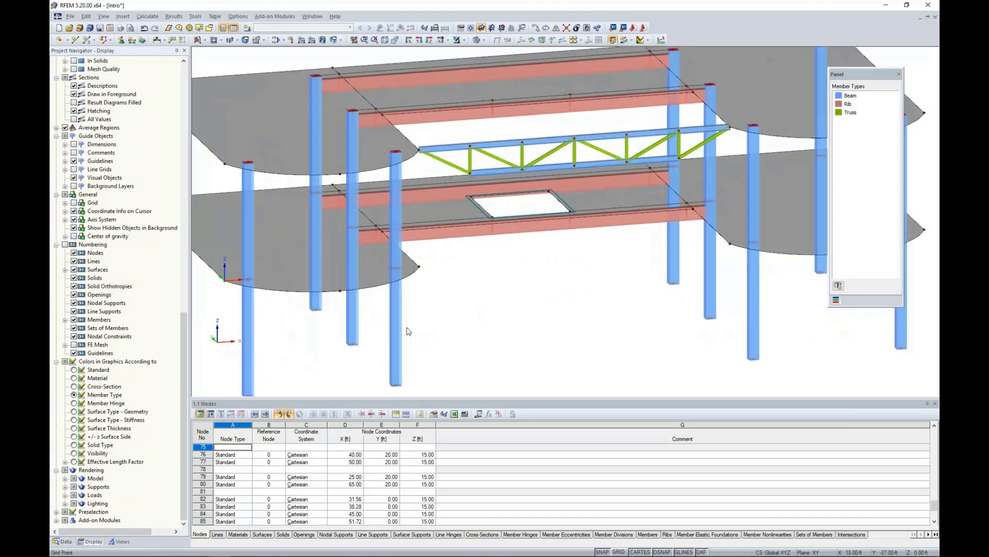
mouse_move(496, 236)
middle_click_drag(581, 270, 559, 255, "ctrl")
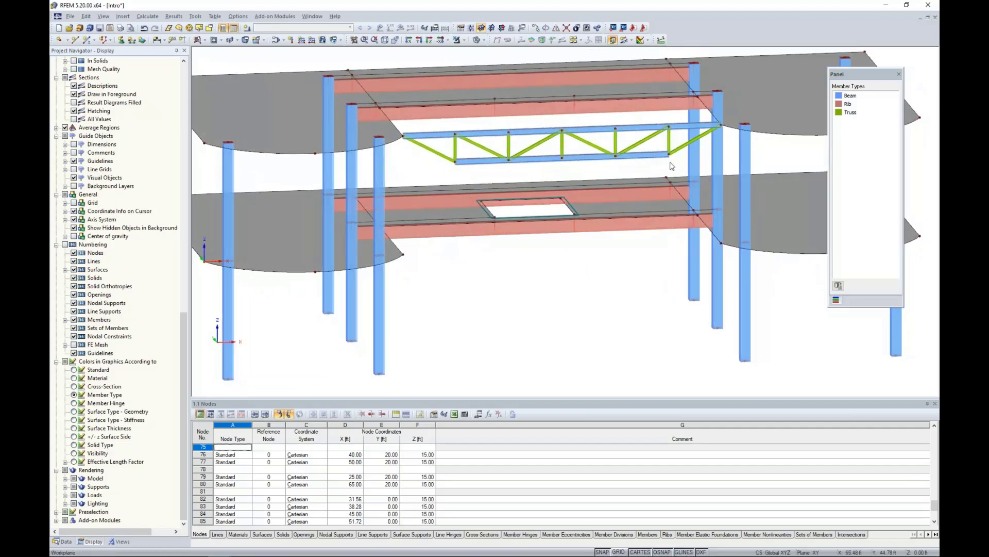
left_click(693, 140)
left_click(419, 143, "ctrl")
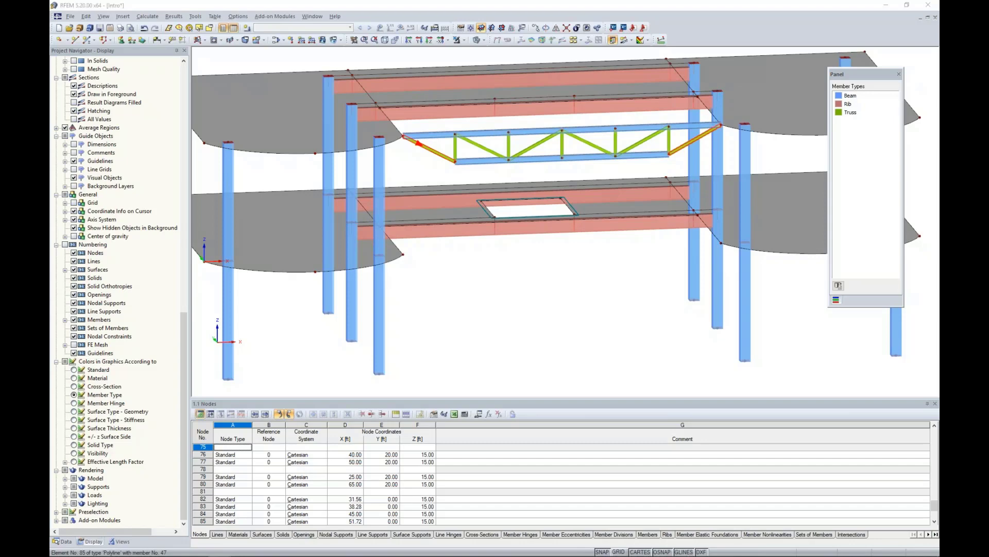
left_click(524, 199)
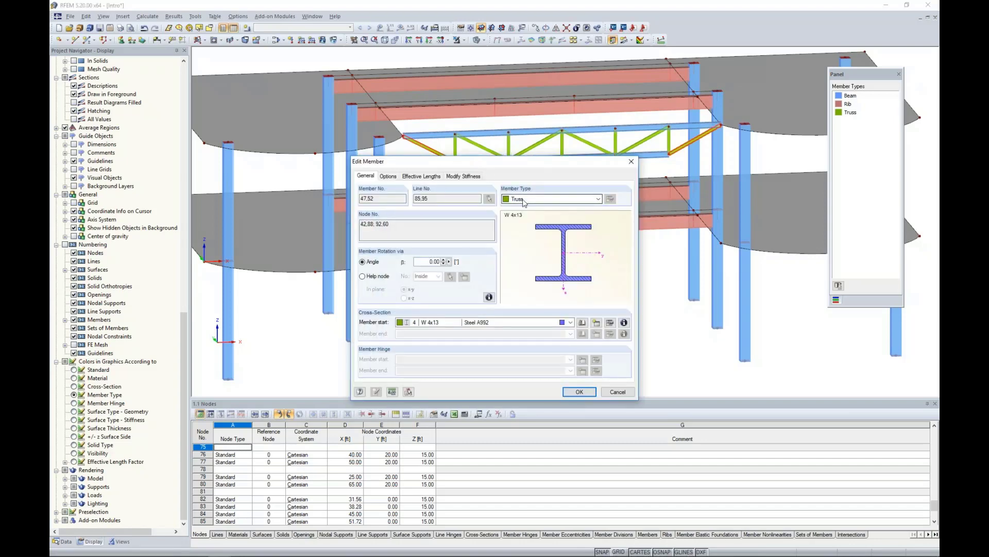
left_click(523, 208)
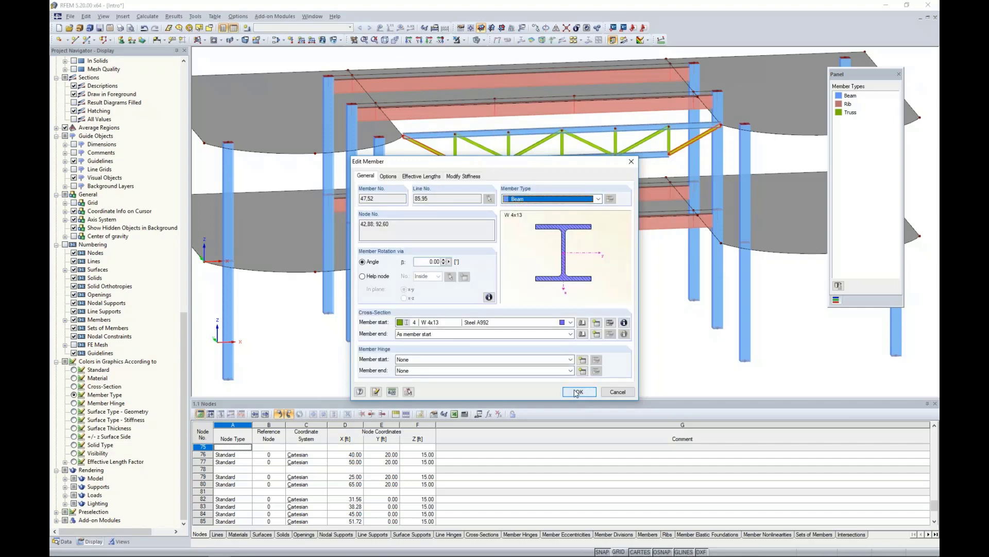
left_click(579, 391)
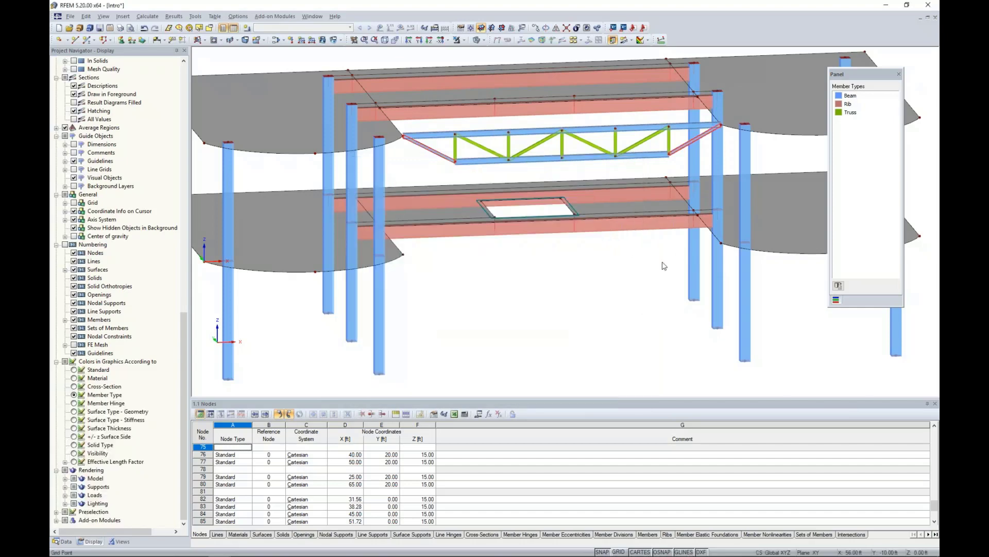
left_click(567, 295)
Step: Select the whole truss and copy it once with a displacement of 8.5 ft in Y
middle_click_drag(525, 287, 474, 278)
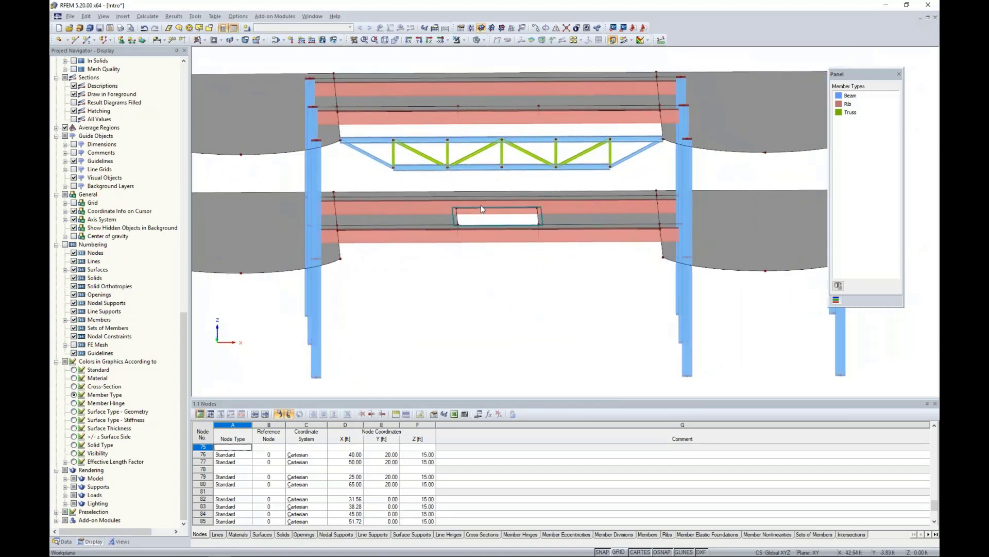
scroll(439, 163, "up", 2)
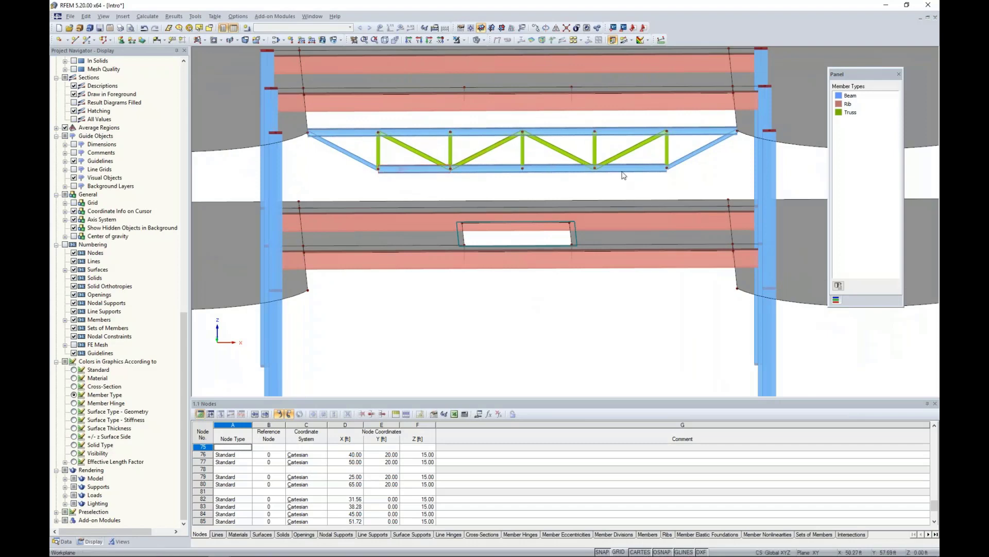
left_click_drag(691, 182, 333, 123)
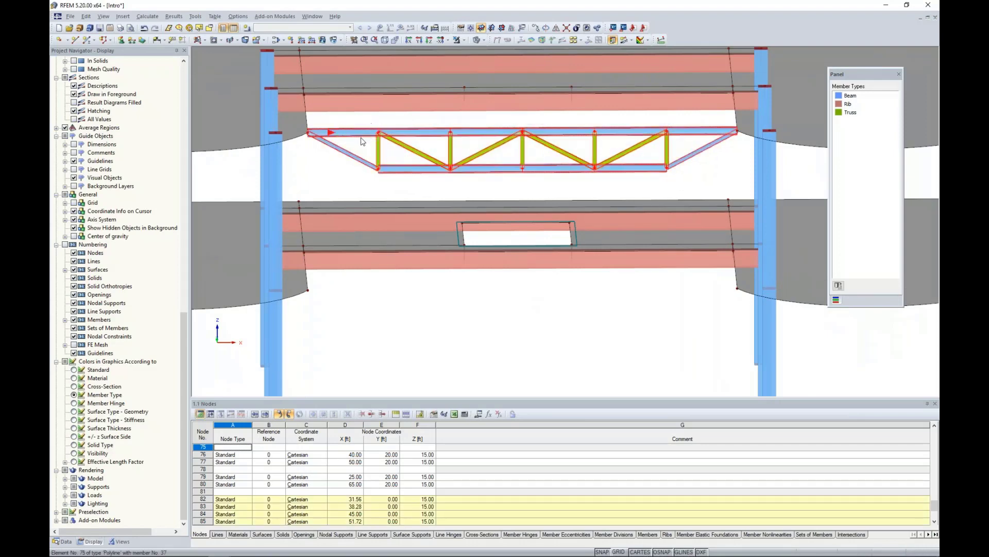
left_click(536, 29)
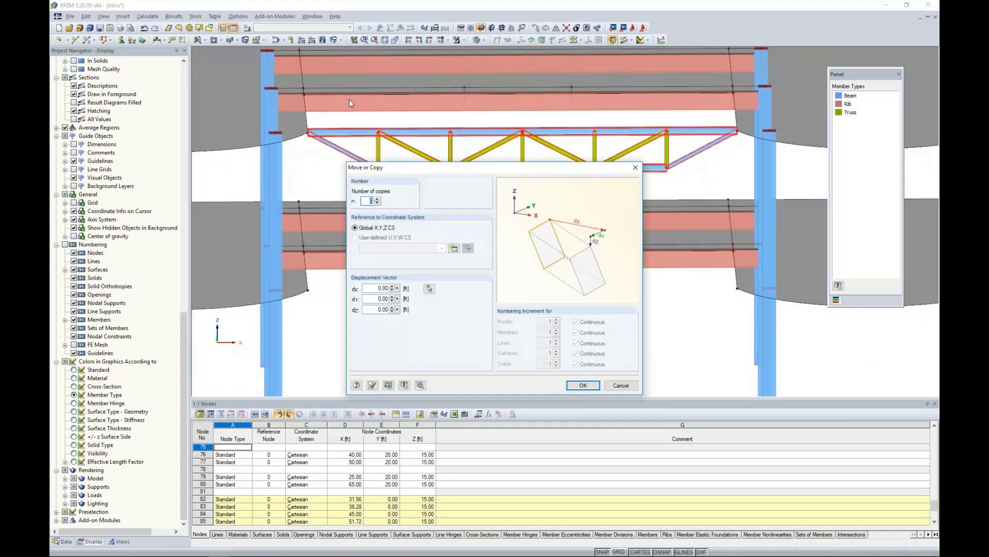
left_click(377, 199)
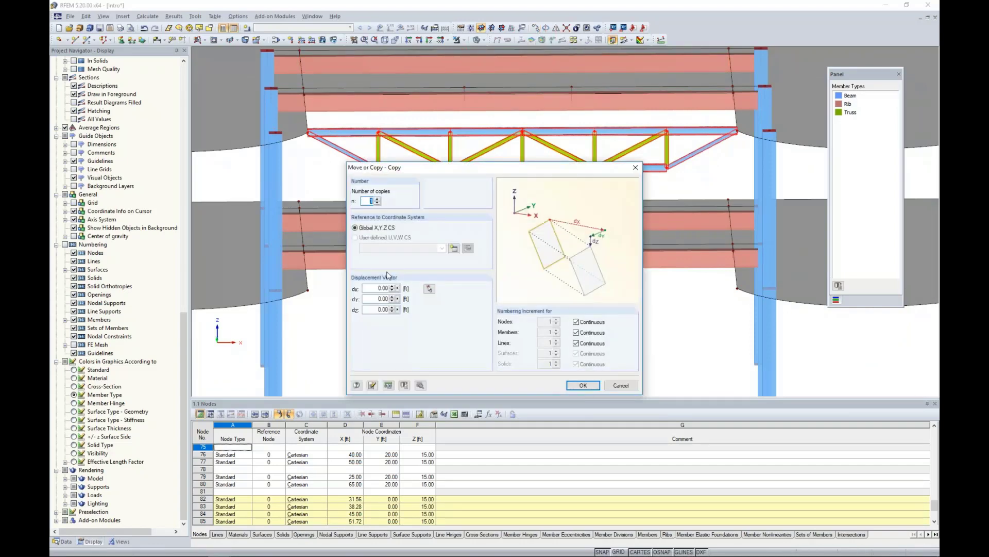
double_click(382, 299)
type("8.5")
left_click(583, 386)
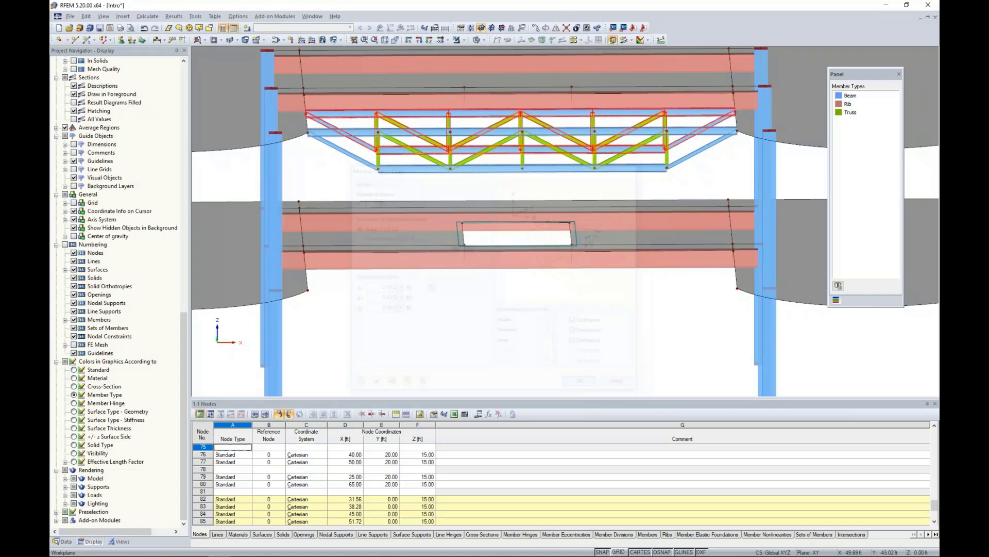
left_click(466, 311)
middle_click_drag(465, 312, 534, 289, "ctrl")
scroll(510, 309, "down", 3)
scroll(535, 289, "down", 2)
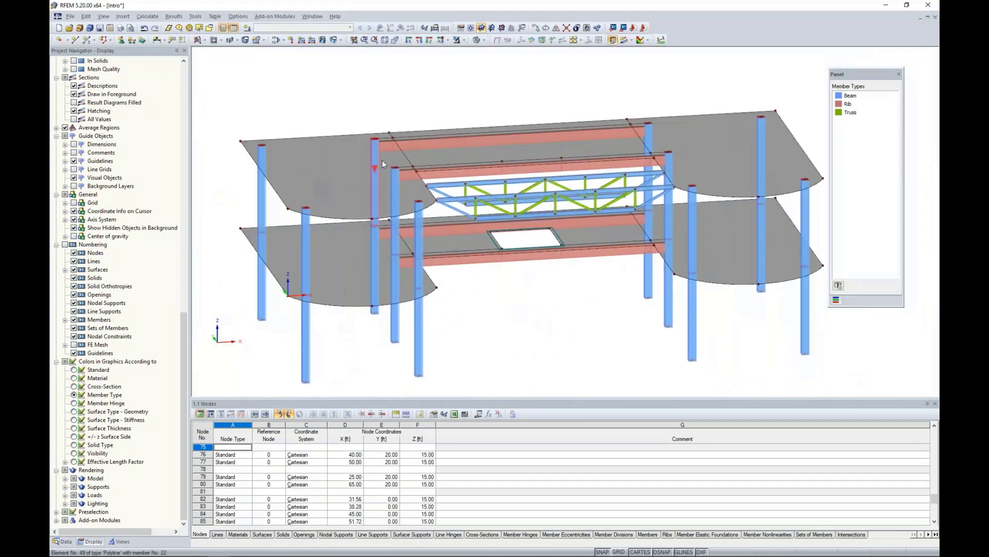
middle_click_drag(319, 115, 310, 101)
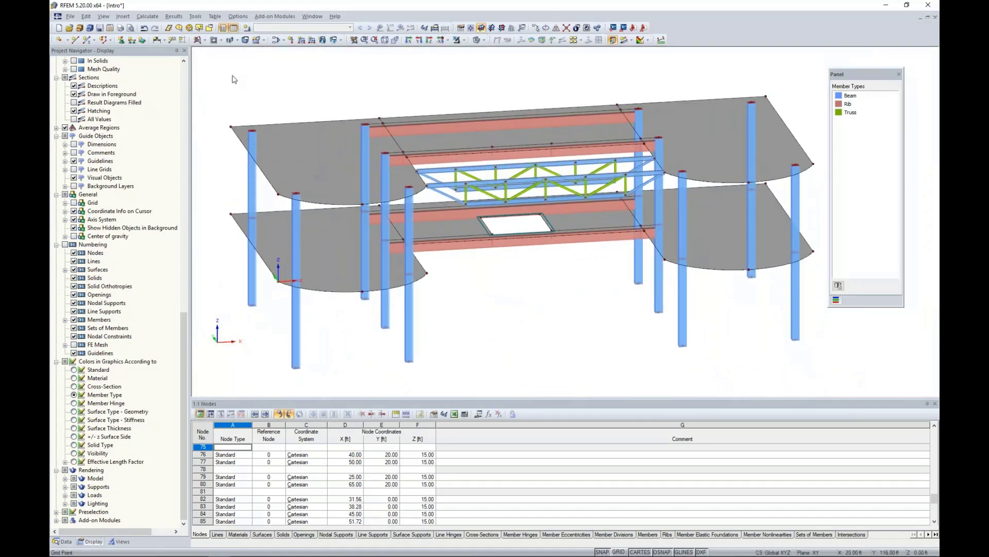
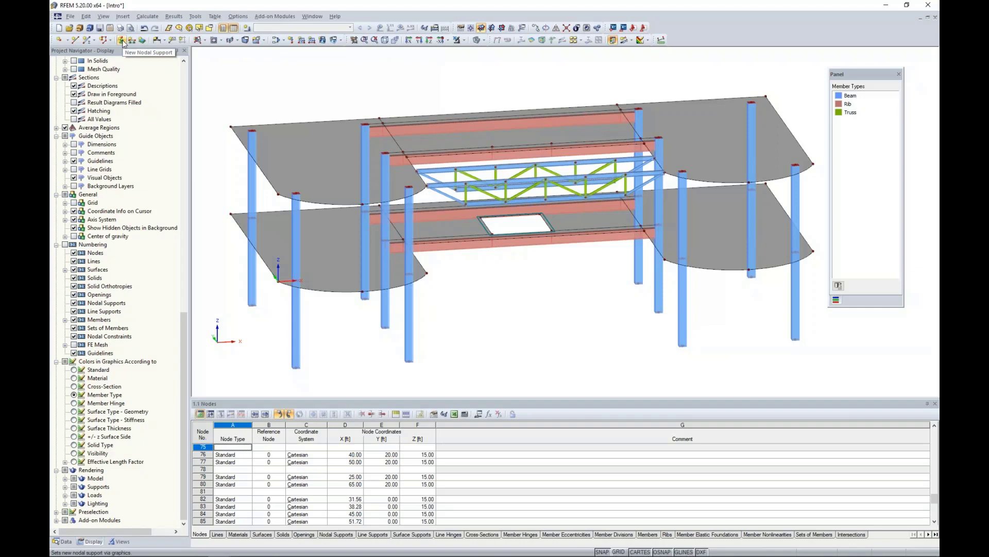
Step: Start a new nodal support and choose the Rigid support type
left_click(122, 41)
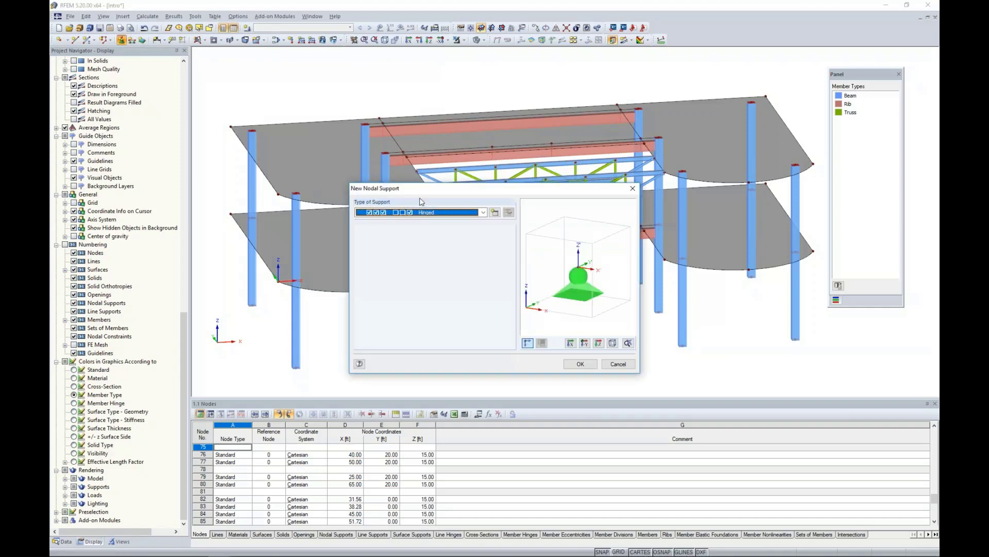
left_click(479, 213)
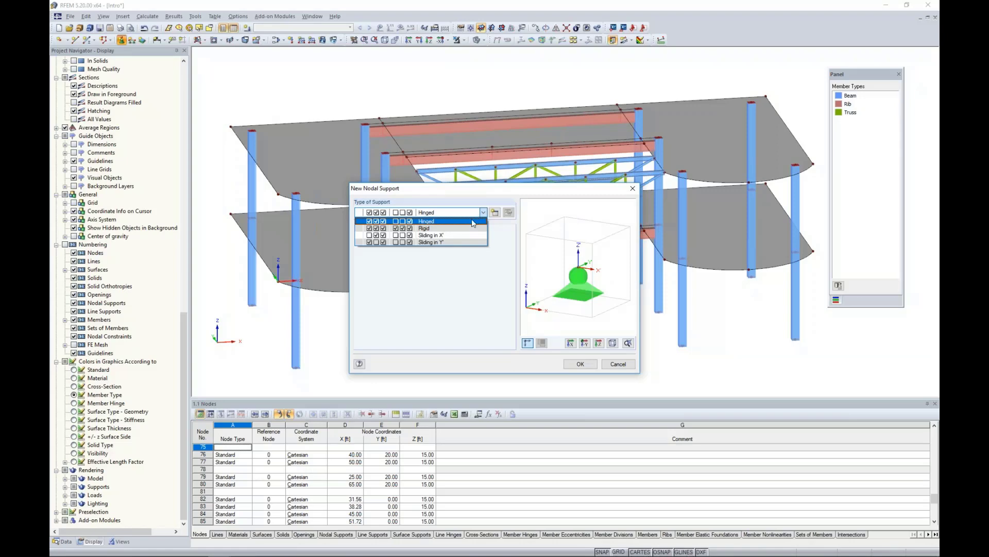
left_click(471, 228)
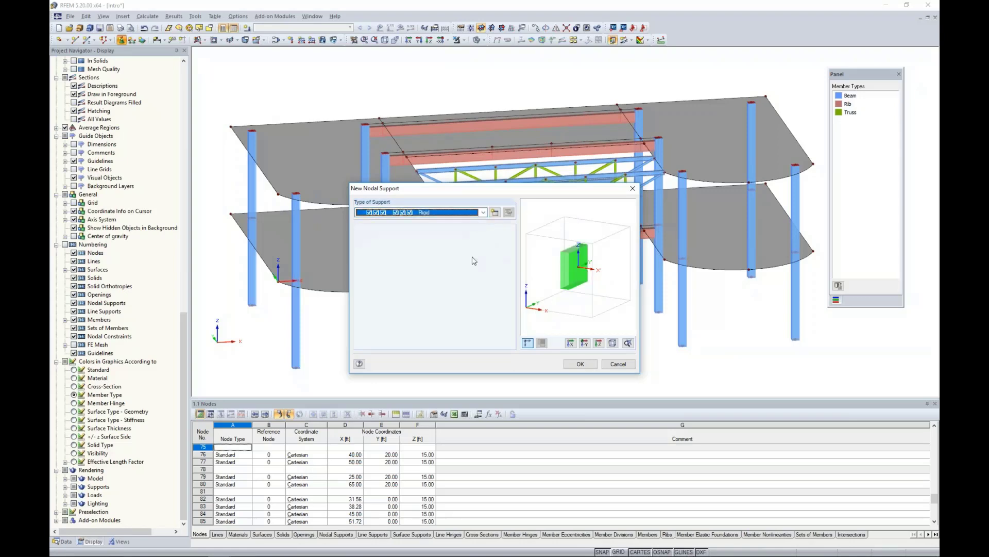
Step: Review the nonlinearity options for Y-direction displacement in the settings of a user-defined nodal support
left_click(494, 212)
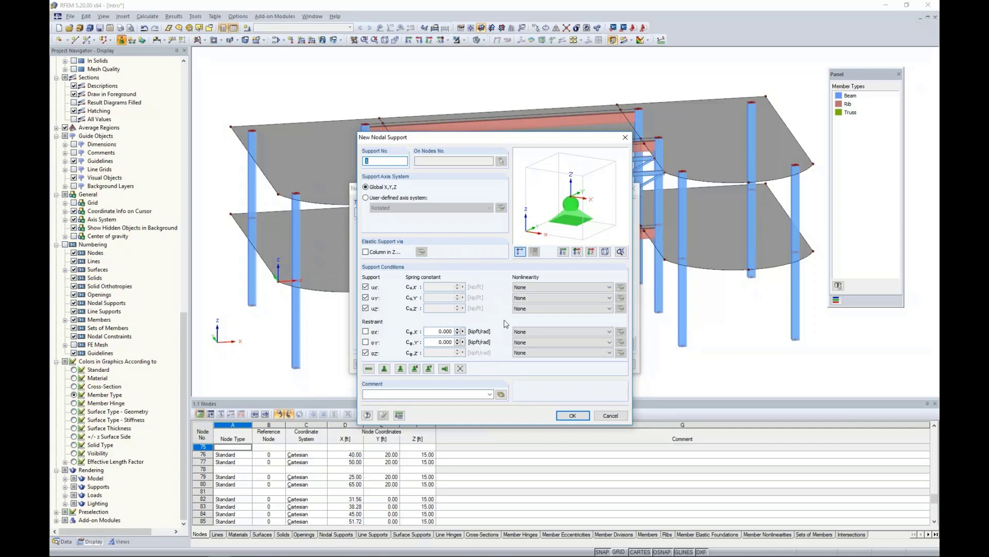
left_click(525, 299)
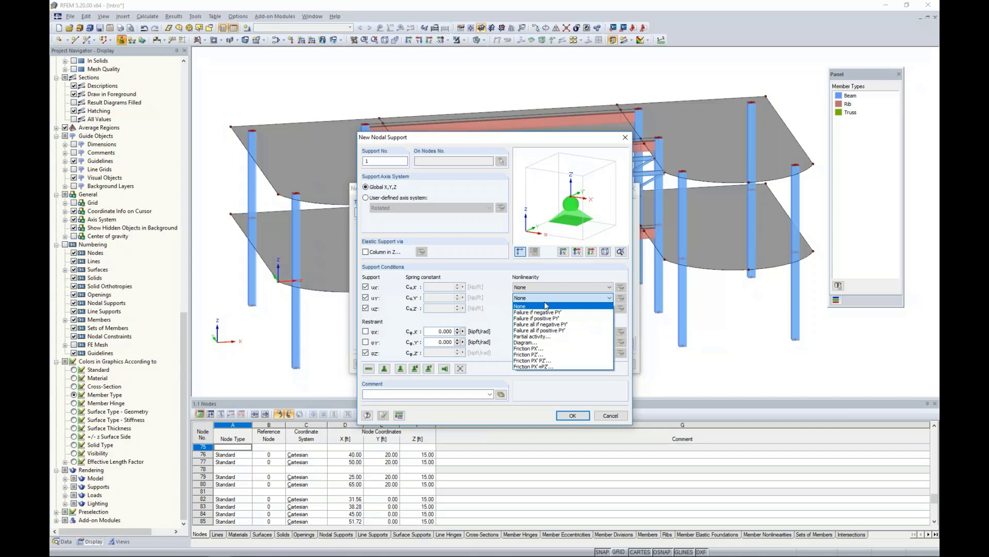
left_click(530, 307)
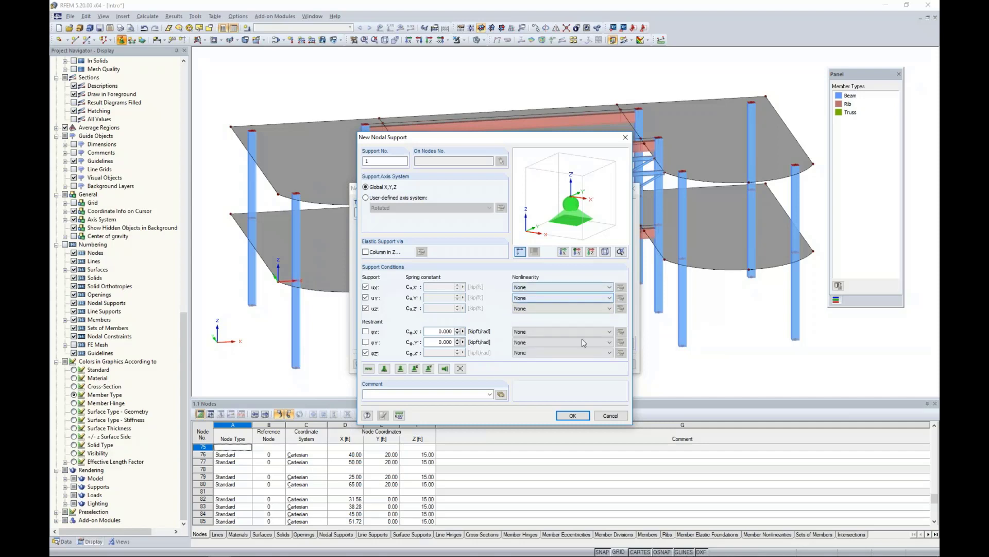
left_click(610, 415)
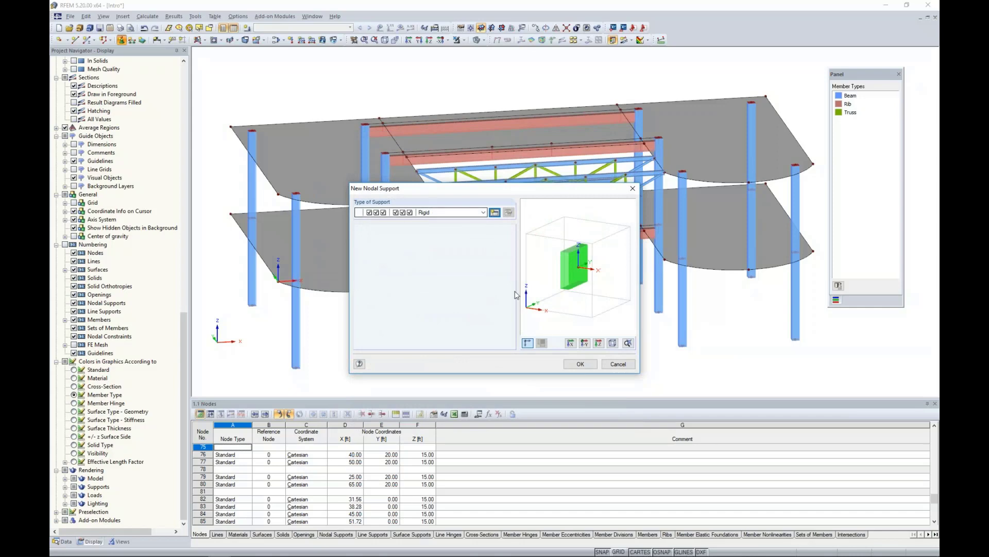
Step: Assign the rigid support to all column base nodes and save the model
left_click(580, 364)
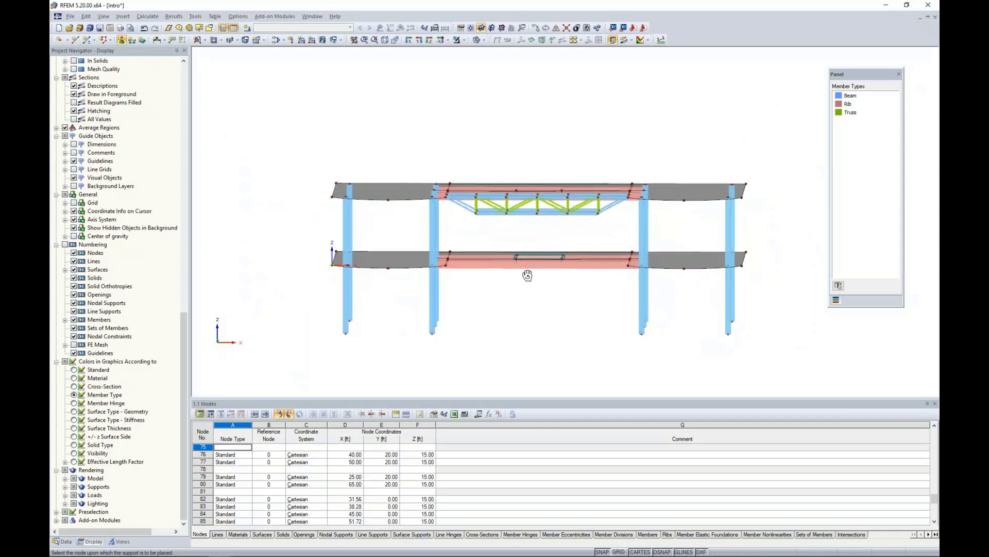
left_click_drag(308, 298, 781, 367)
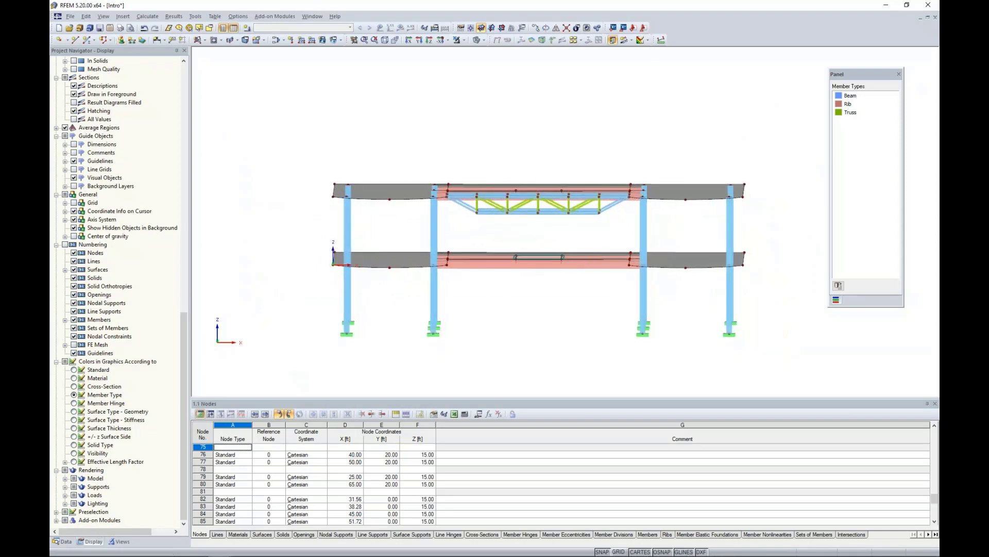
right_click_drag(616, 309, 636, 324)
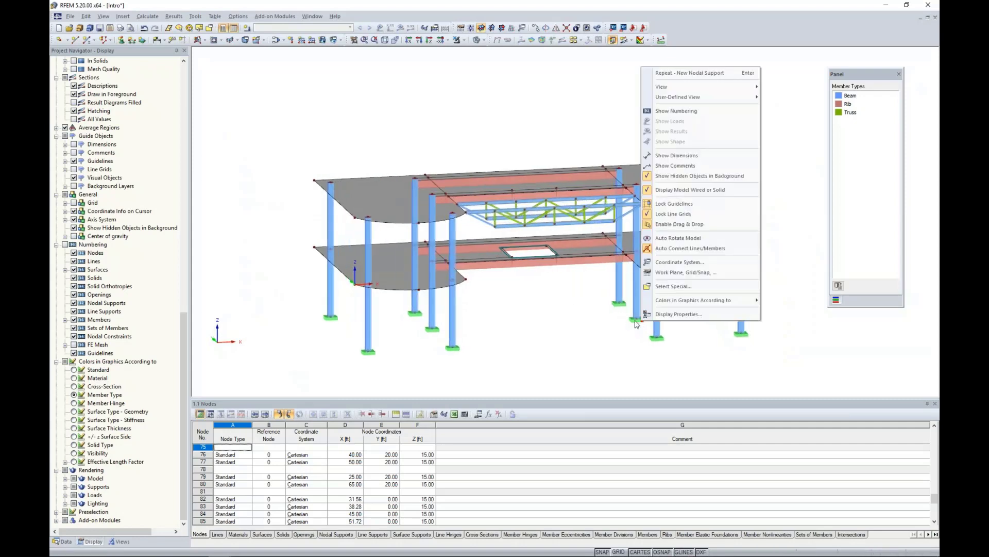
left_click(529, 333)
scroll(529, 332, "up", 2)
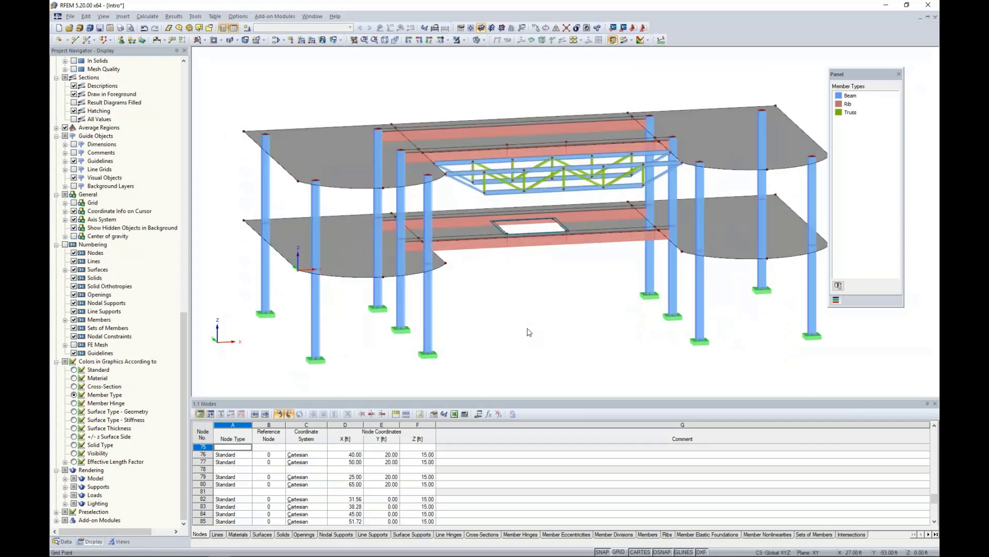
key("ctrl+s")
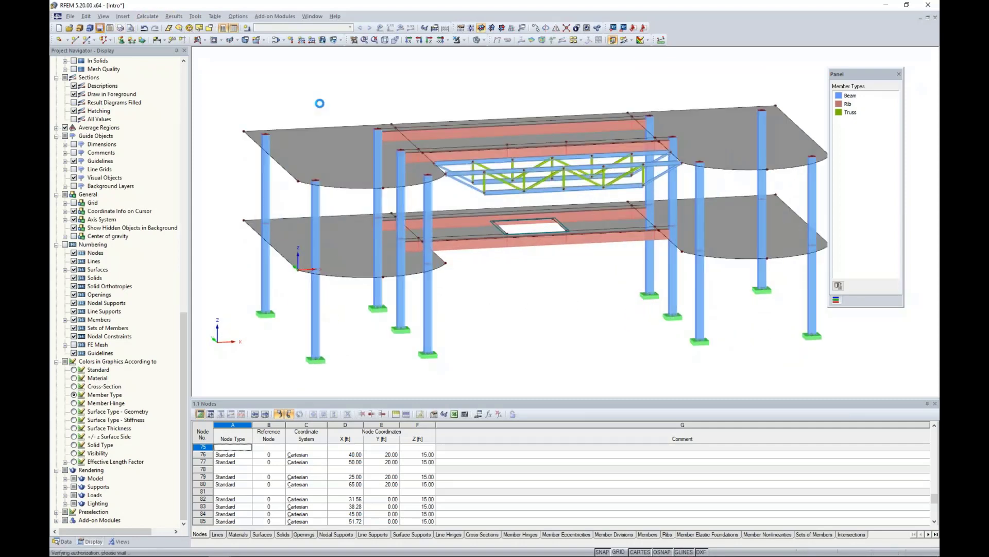
Step: Regenerate the FE mesh from the FE mesh settings, keeping the existing mesh parameters
left_click(140, 19)
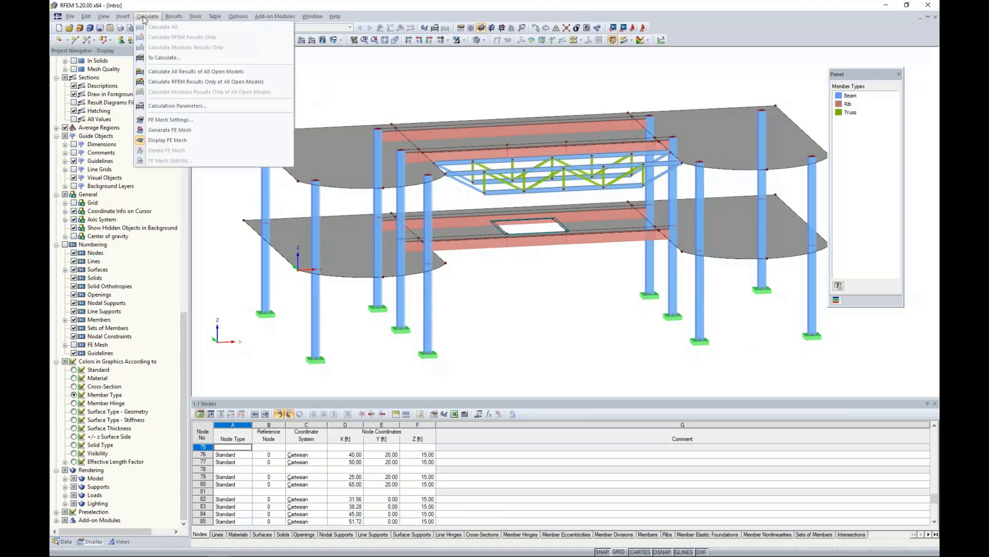
left_click(171, 121)
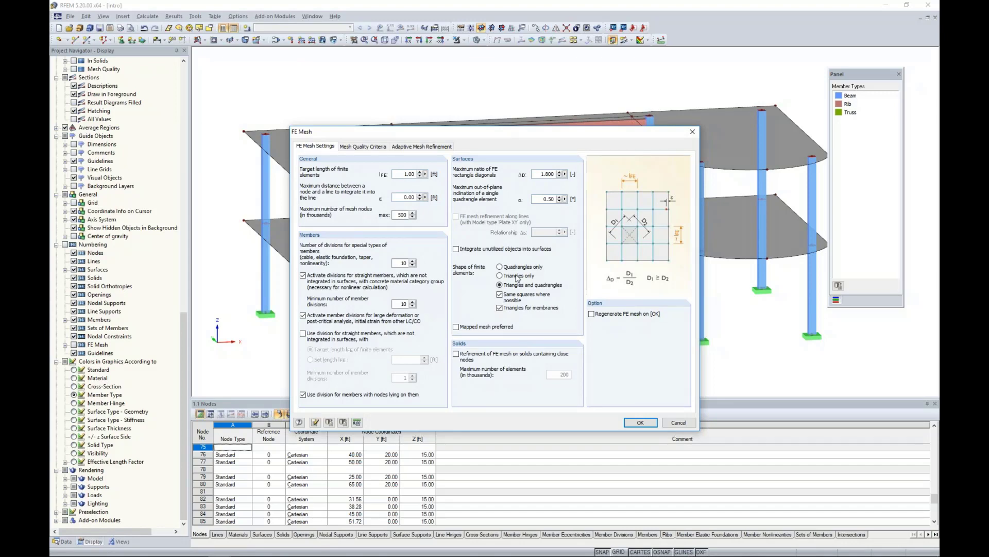
left_click(592, 314)
left_click(641, 423)
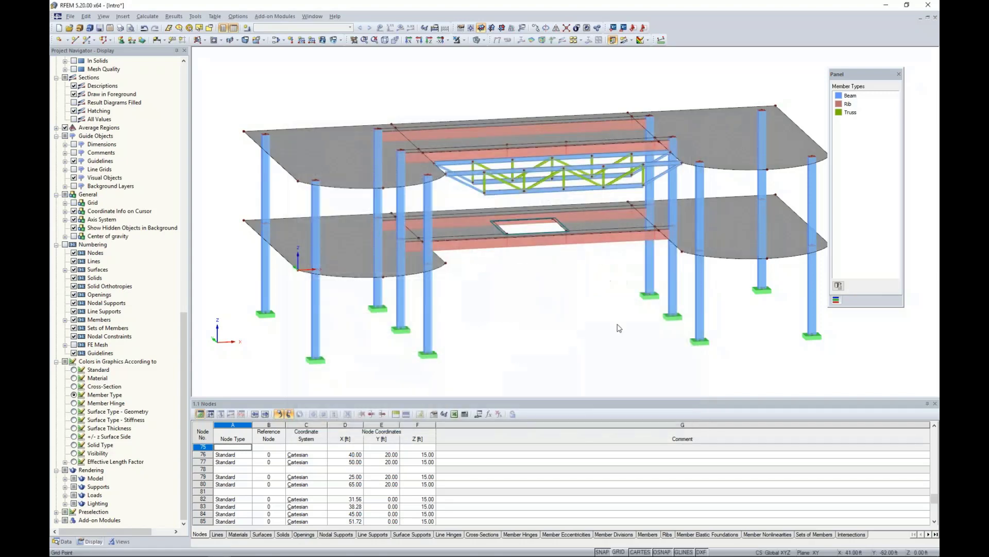
Step: Show the model in wireframe display and examine the FE mesh on the slabs, around the opening and along the ribs
middle_click_drag(536, 288, 480, 262, "ctrl")
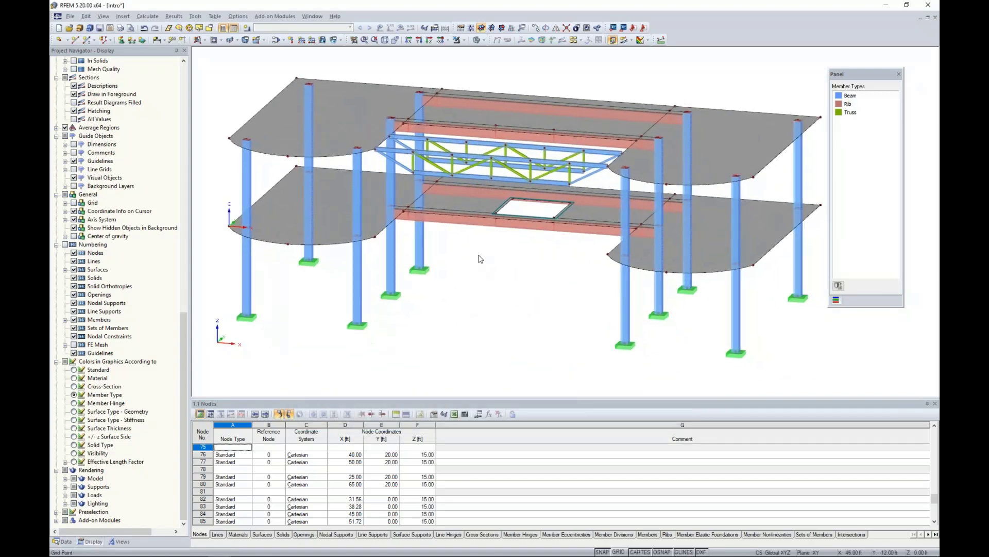
left_click(480, 40)
left_click(485, 51)
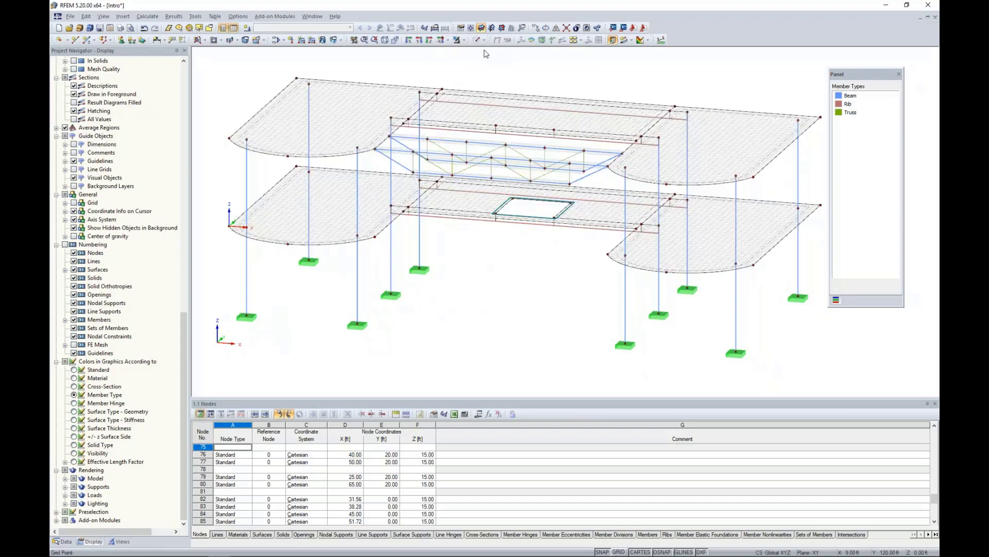
middle_click_drag(466, 259, 454, 261, "ctrl")
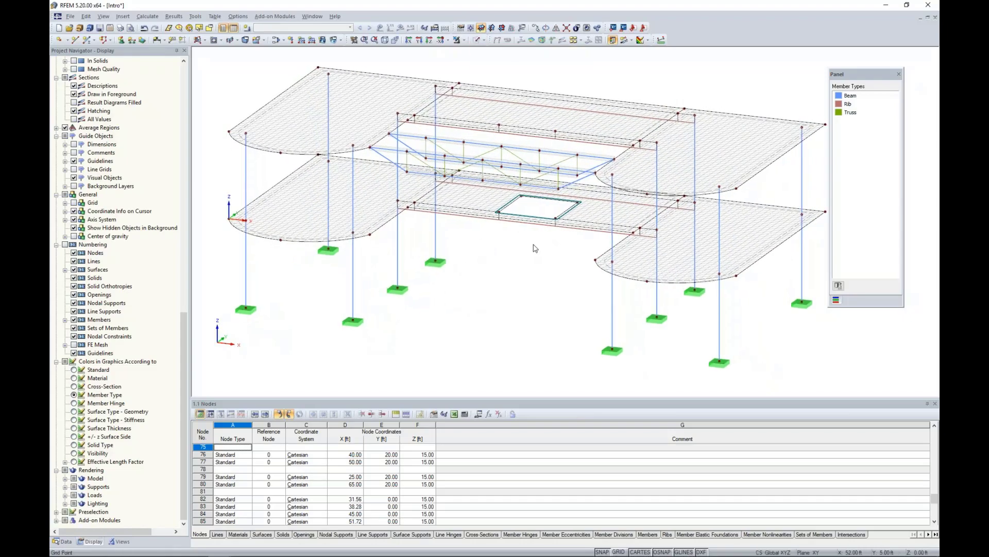
scroll(532, 245, "up", 5)
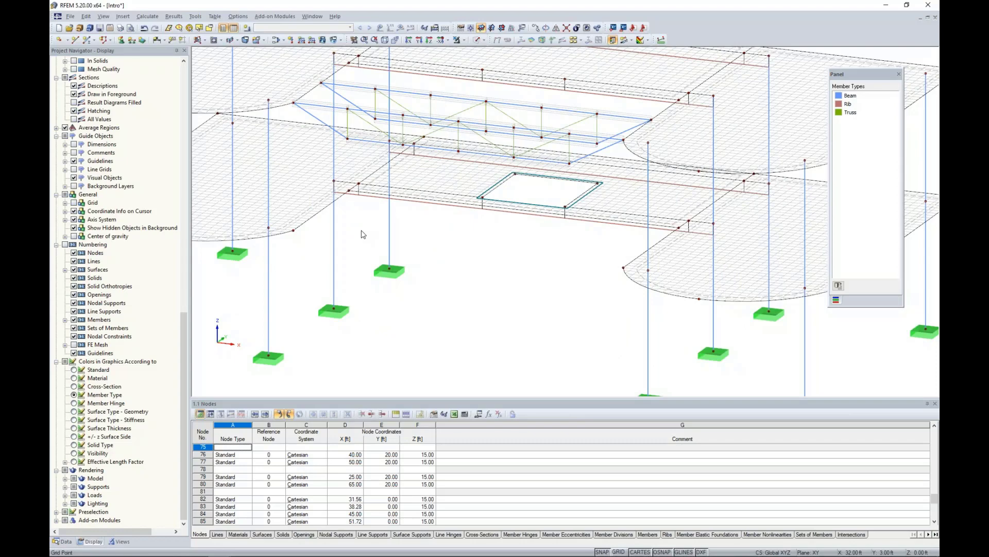
scroll(459, 256, "down", 3)
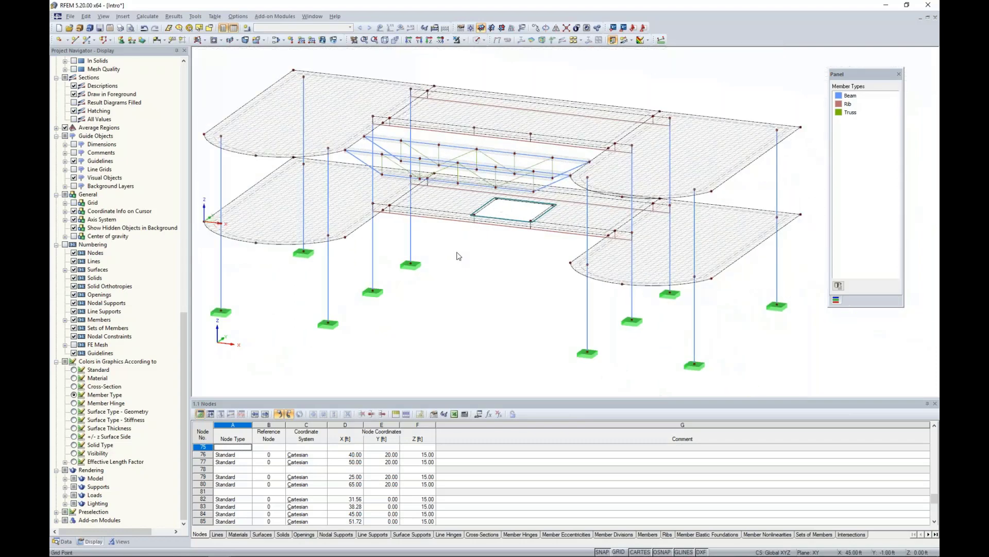
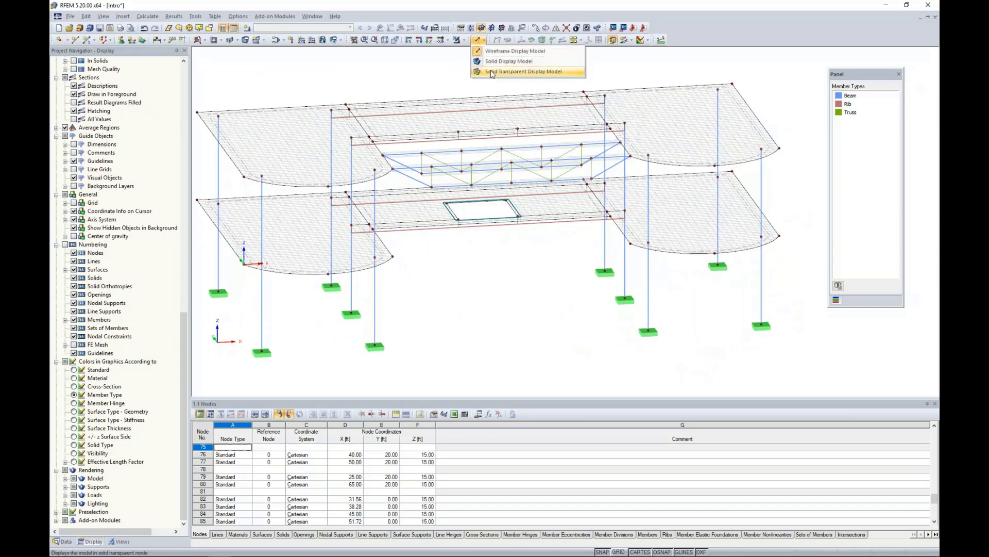
Step: Create load case 1 with the description Dead in the Dead action category, with self-weight active at factor -1.000 in Z
left_click(247, 29)
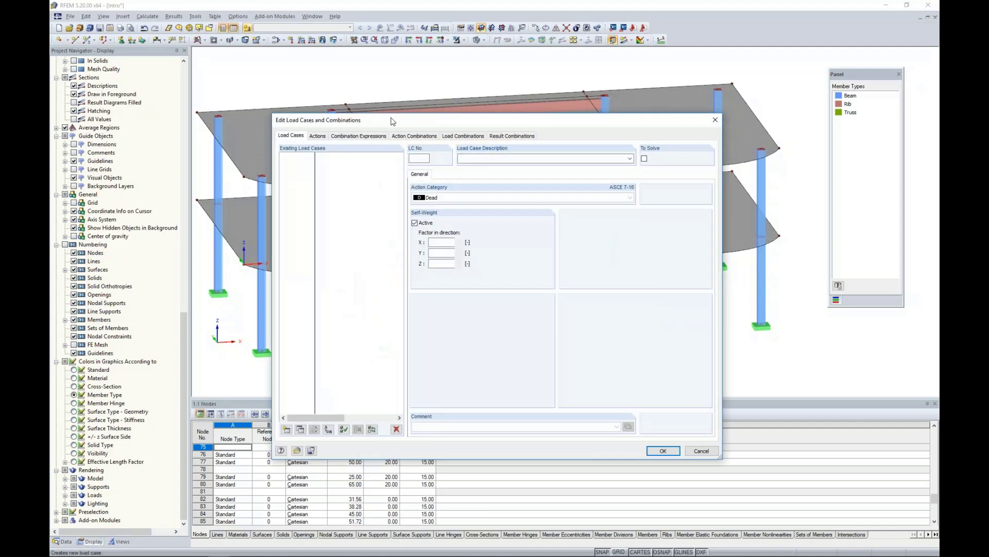
left_click_drag(396, 121, 409, 87)
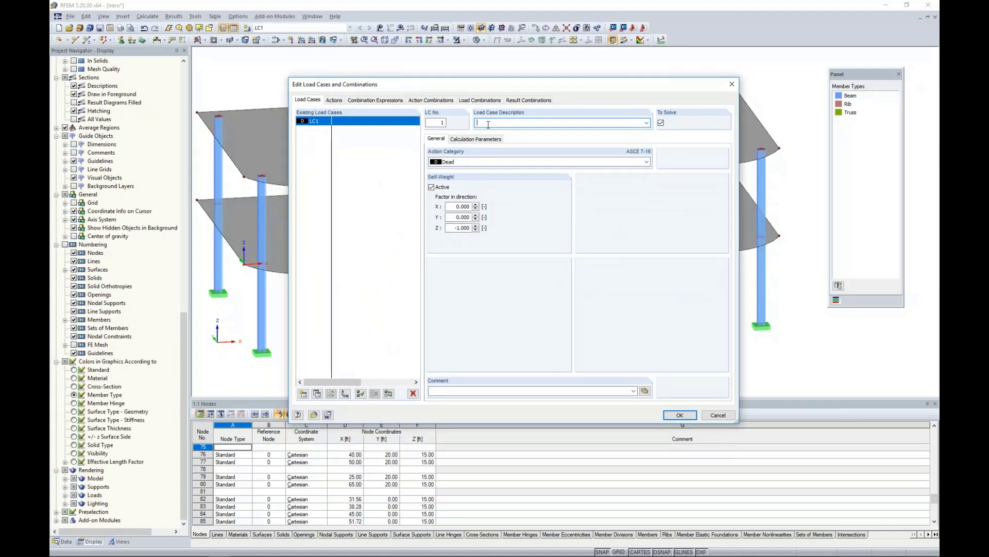
left_click(466, 163)
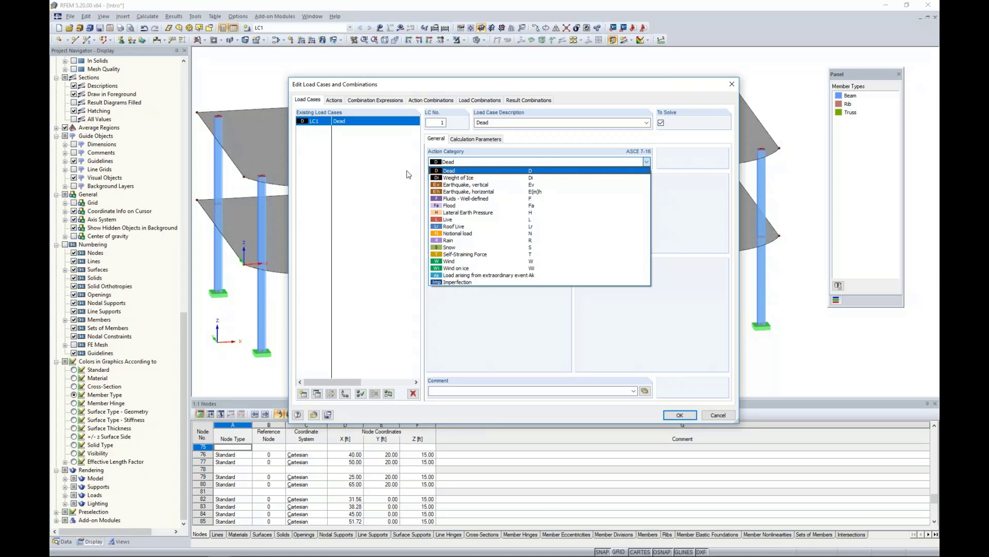
left_click(388, 179)
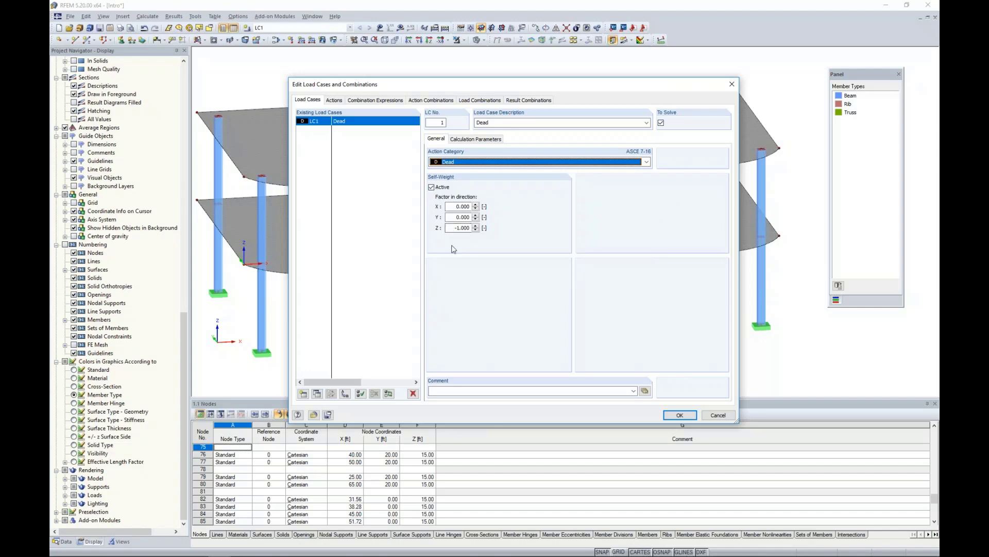
Step: Add load case 2 with the description Live and assign it to the Live action category
left_click(305, 394)
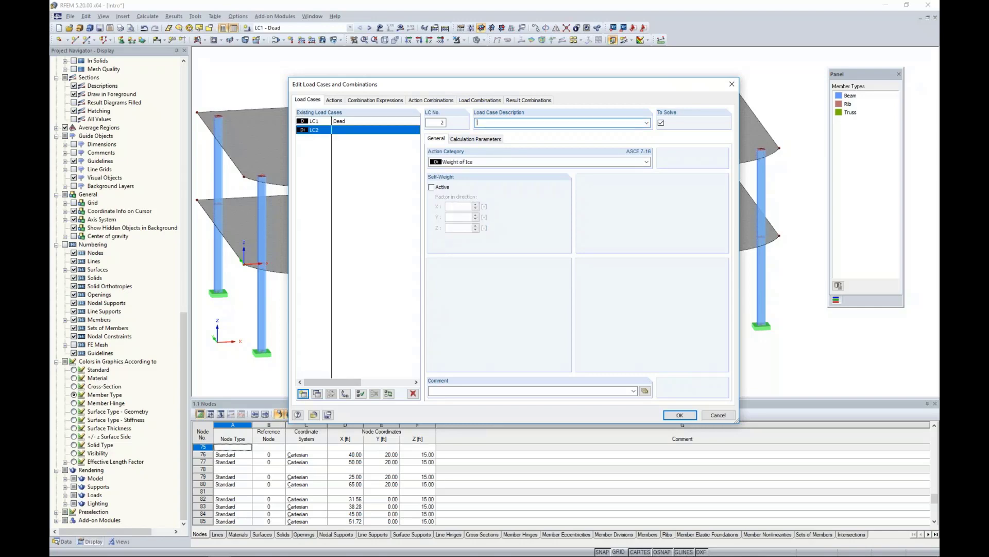
left_click(465, 162)
left_click(452, 221)
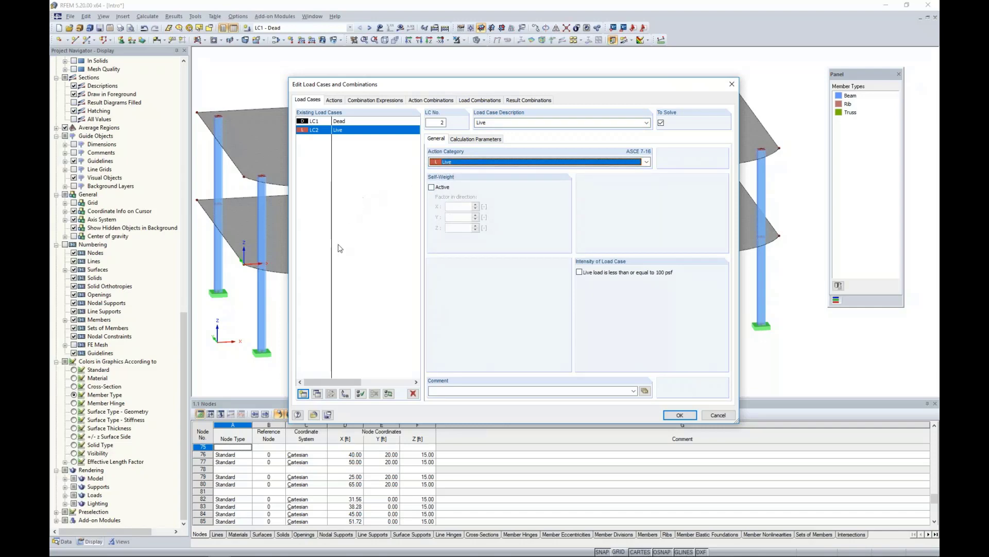
Step: Add load case 3 with the description Wind and assign it to the Wind action category
left_click(333, 382)
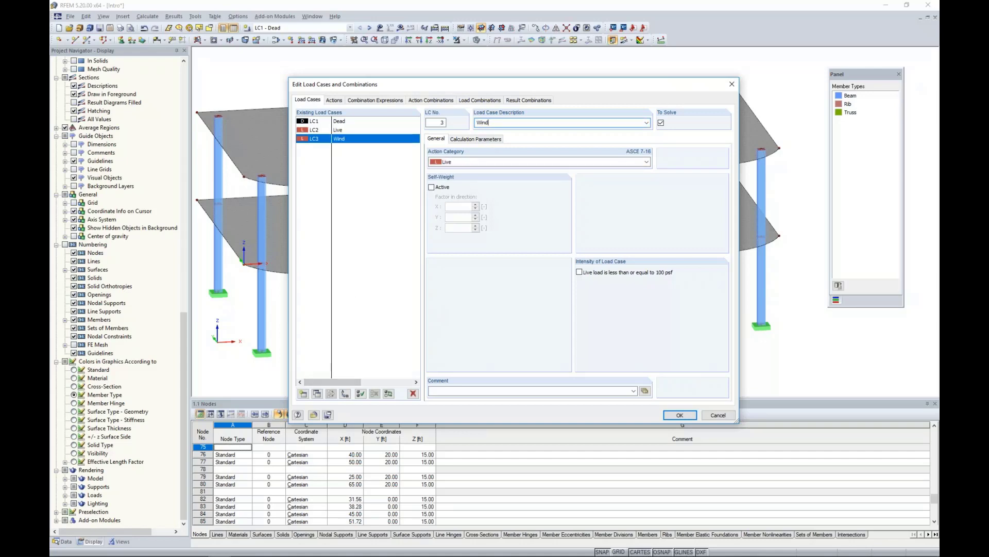
left_click(491, 161)
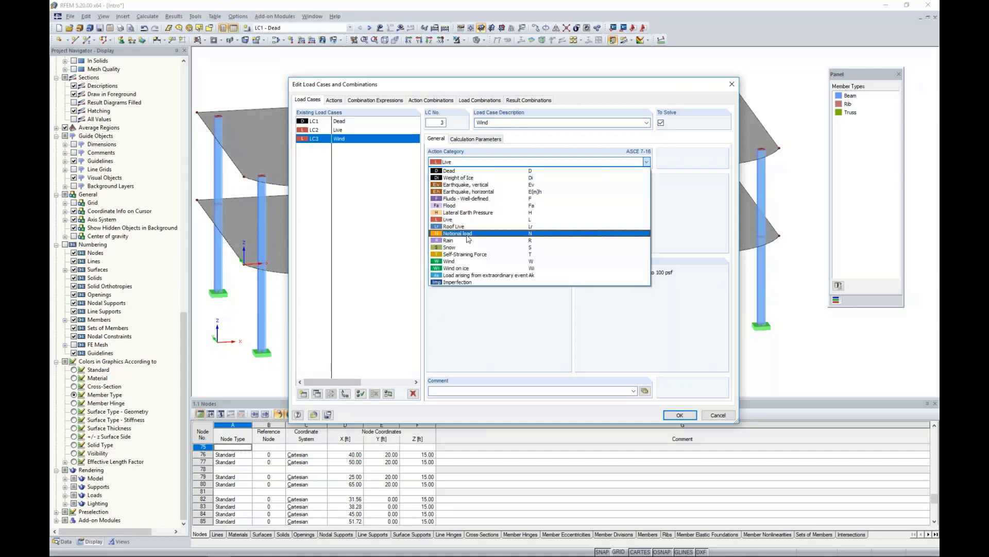
left_click(489, 262)
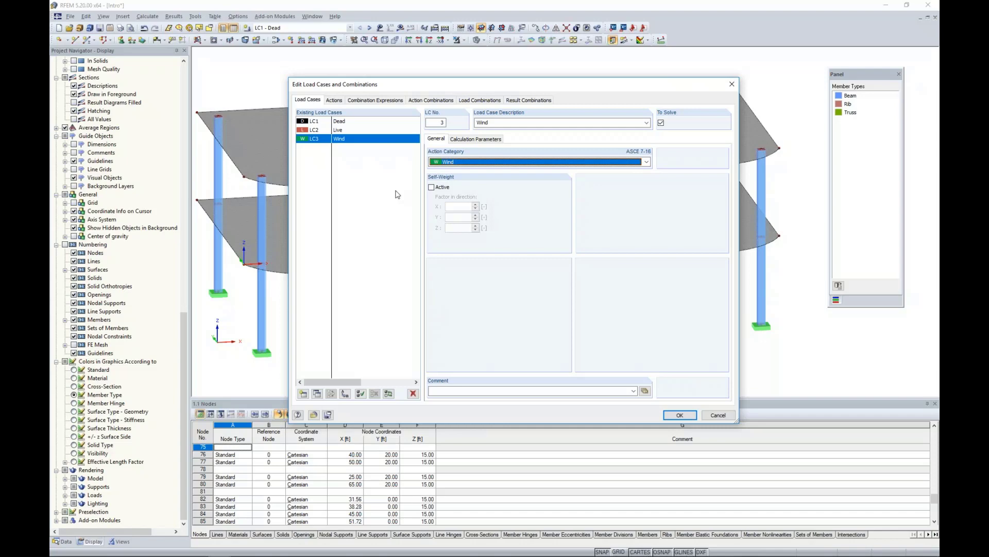
Step: Review the actions, the Section 2.4 (ASD) design situation formulas of the second combination expression, and the generated load combinations
left_click(334, 100)
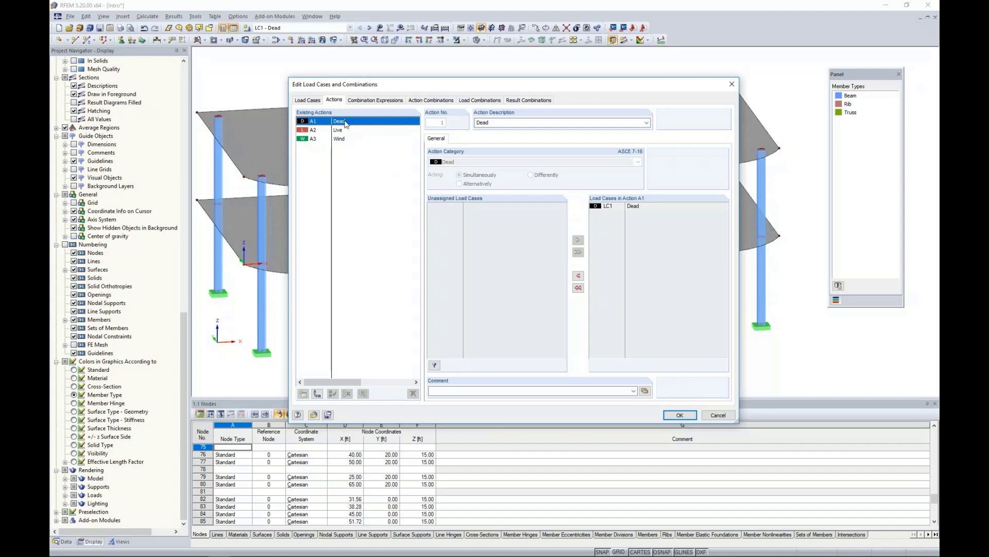
left_click(376, 102)
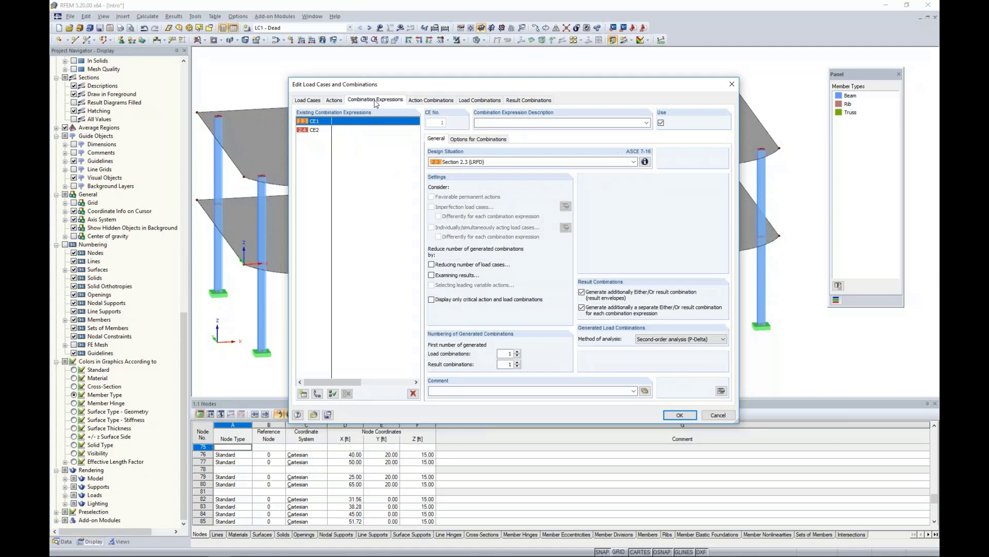
left_click(325, 132)
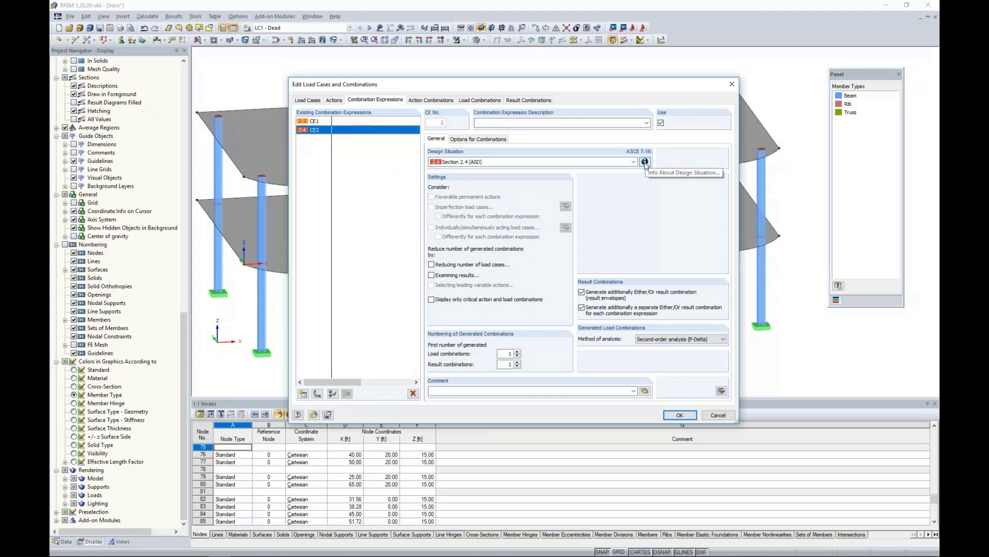
left_click(645, 162)
left_click_drag(601, 153, 590, 182)
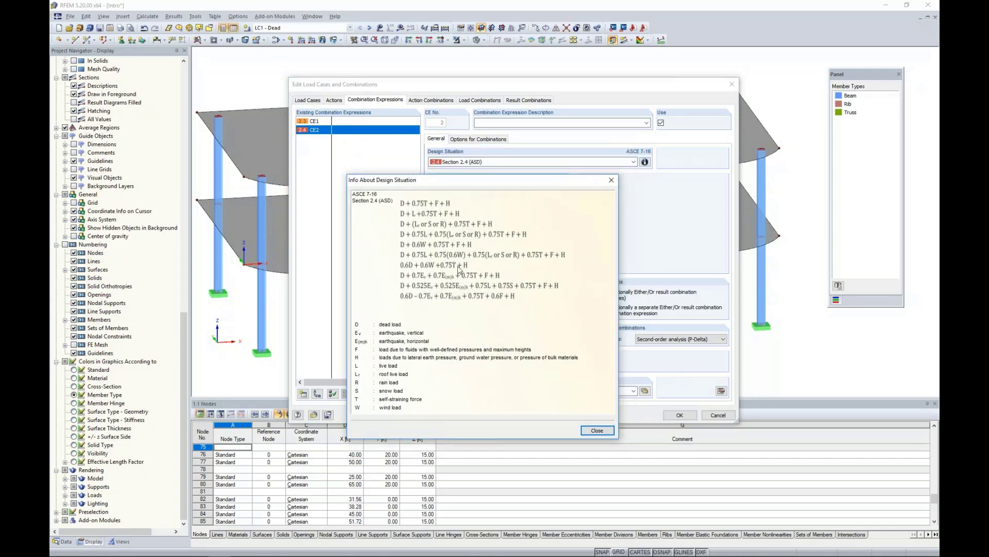
left_click(597, 429)
left_click(473, 100)
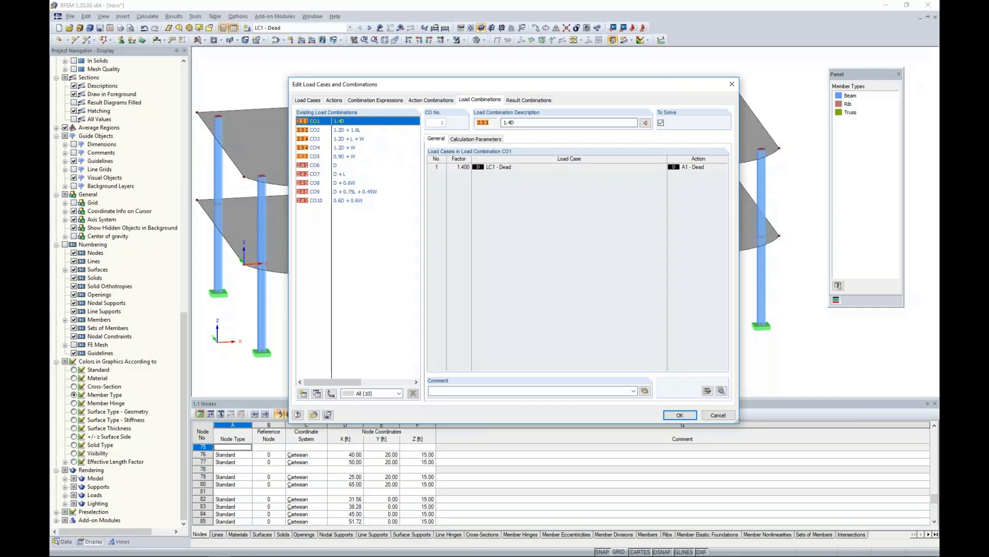
Step: Review the loading in result combinations RC1 and RC2, and accept the load case and combination definitions
left_click(524, 101)
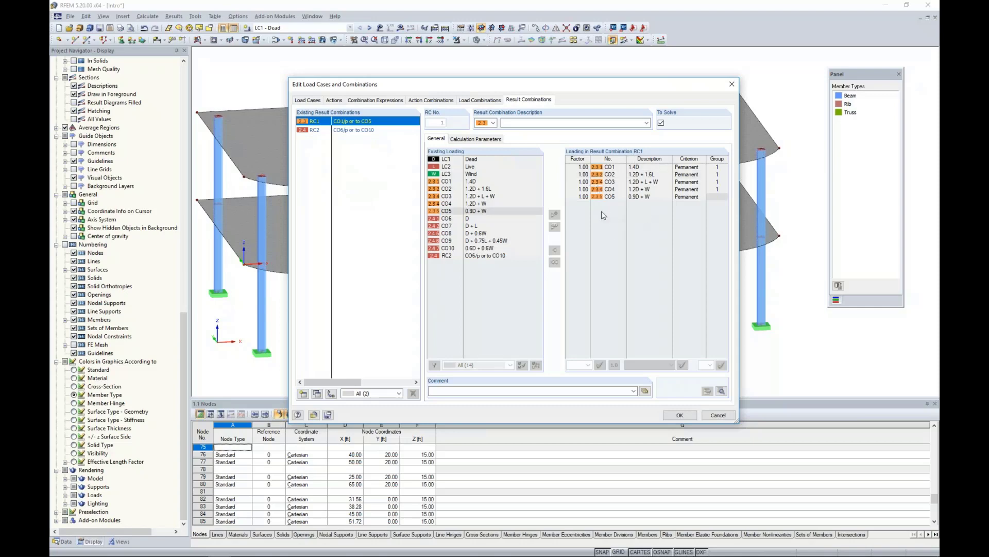
left_click(315, 130)
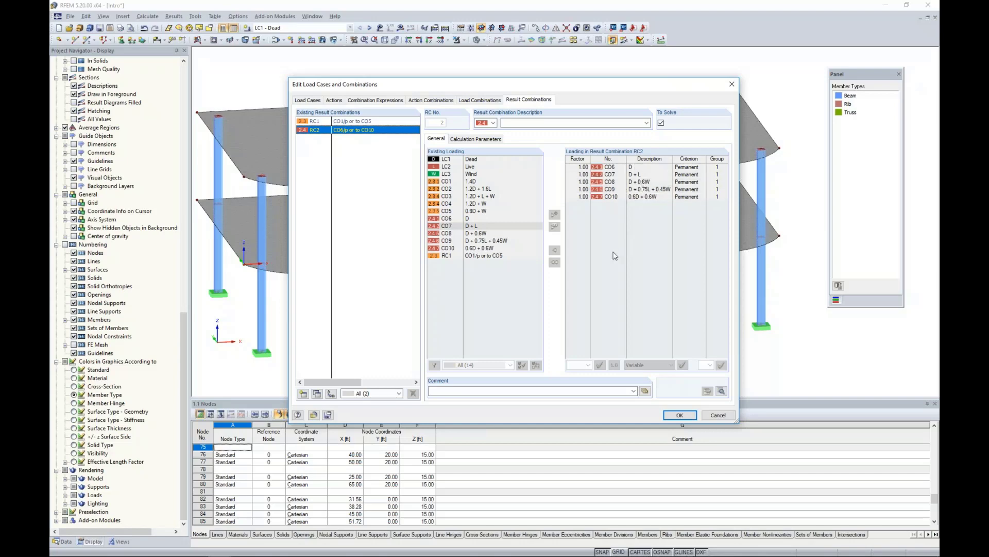
left_click(680, 415)
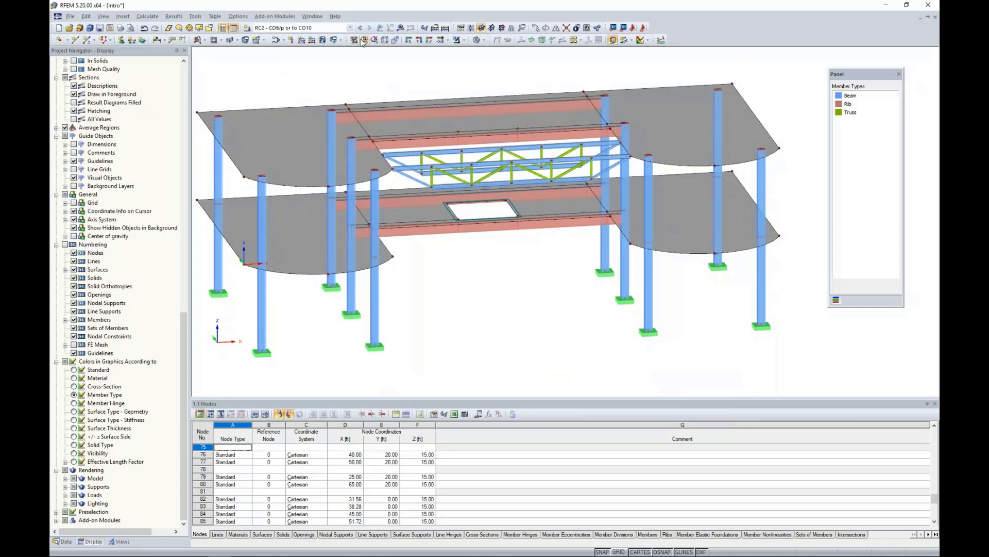
Step: In load case LC1 - Dead, define a uniform surface force load of 0.030 ksf acting downward in global direction ZL
left_click(350, 29)
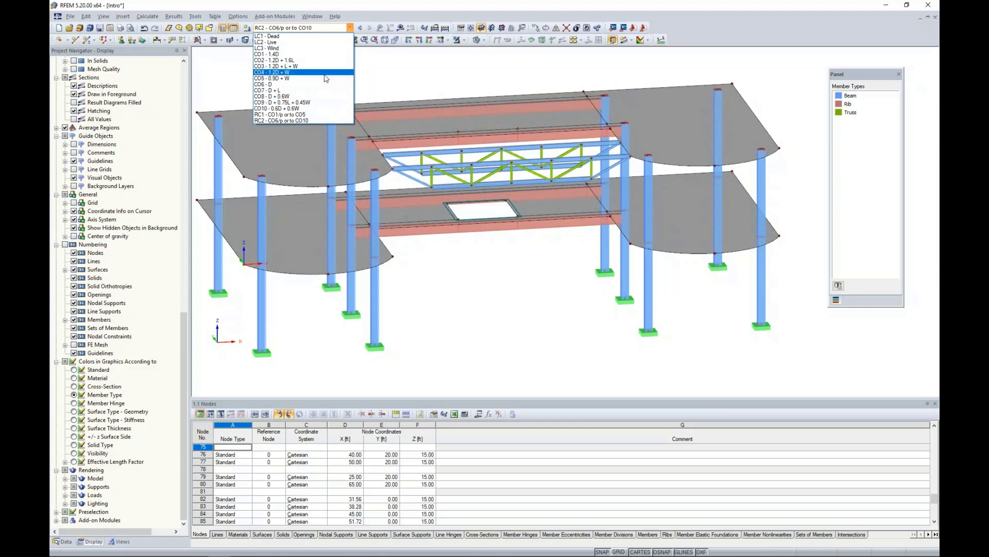
left_click(287, 37)
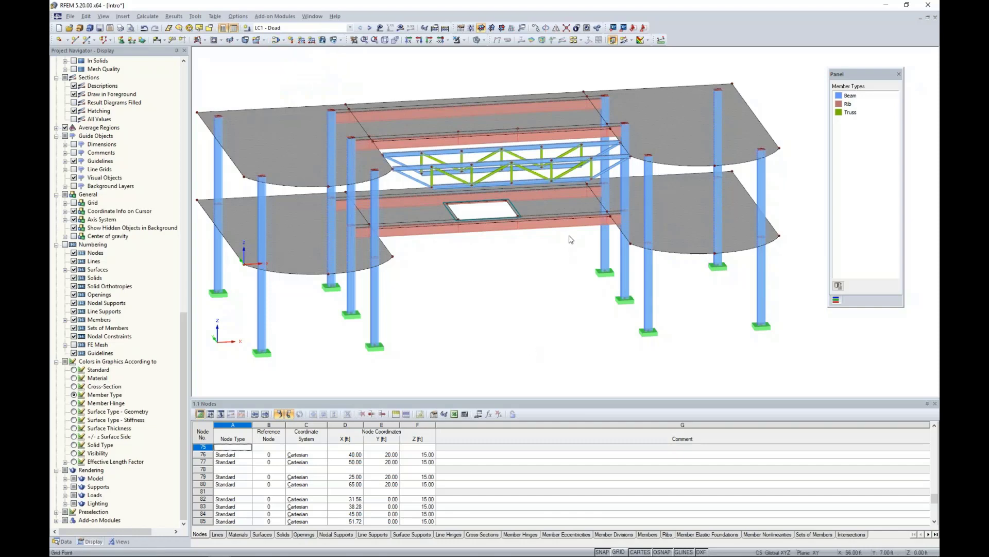
middle_click_drag(578, 269, 546, 243, "ctrl")
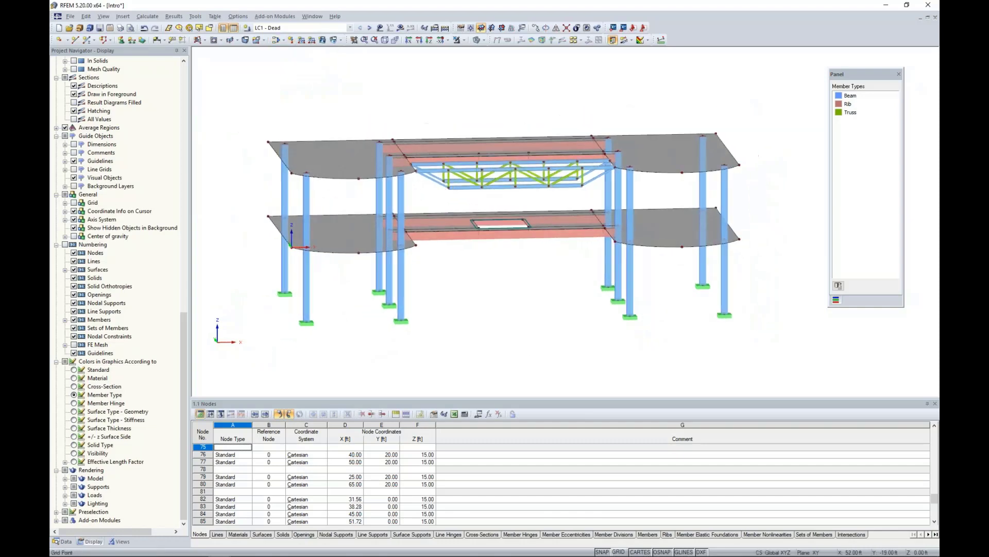
left_click(325, 42)
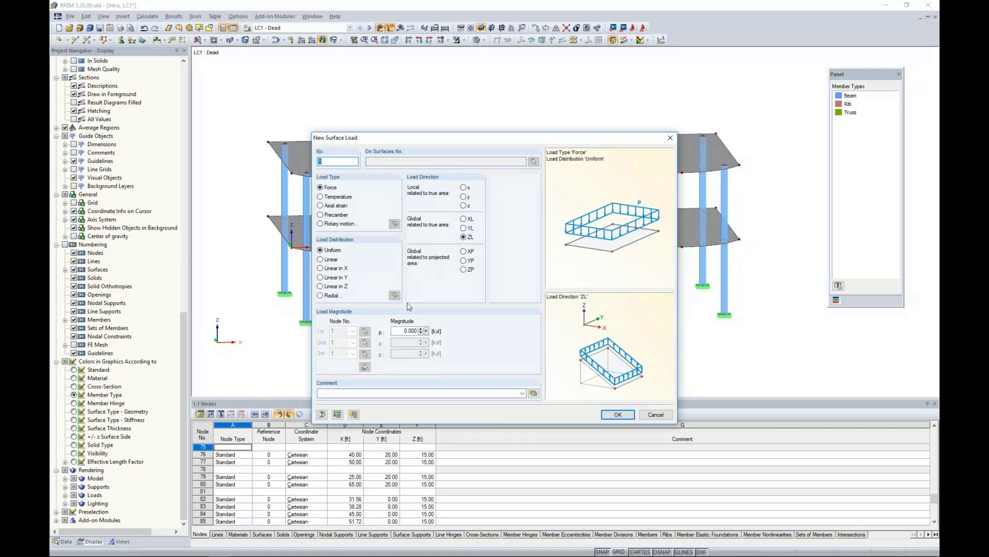
double_click(403, 330)
key("BackSpace")
left_click(617, 415)
Step: Apply the defined surface load to all slab surfaces of the upper and lower floors, and end load placement
left_click_drag(250, 111, 769, 203)
middle_click_drag(677, 309, 542, 300, "ctrl")
left_click_drag(263, 202, 766, 267)
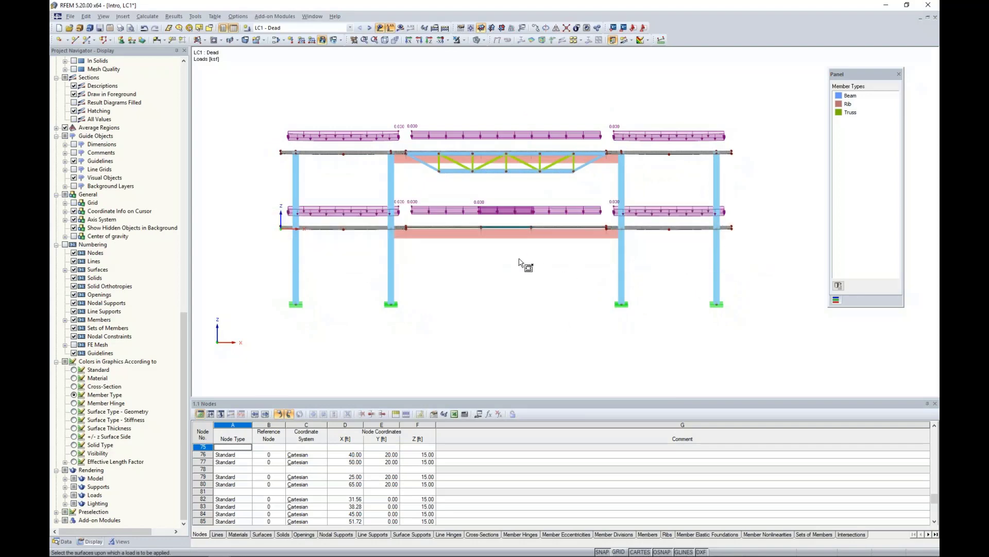
middle_click_drag(570, 292, 577, 300, "ctrl")
key("Escape")
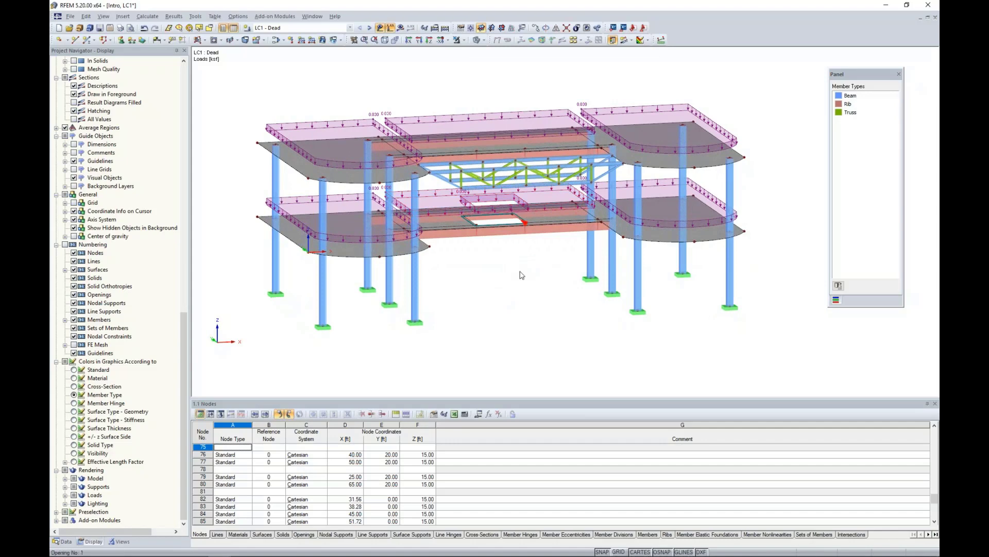
middle_click_drag(530, 290, 561, 317, "ctrl")
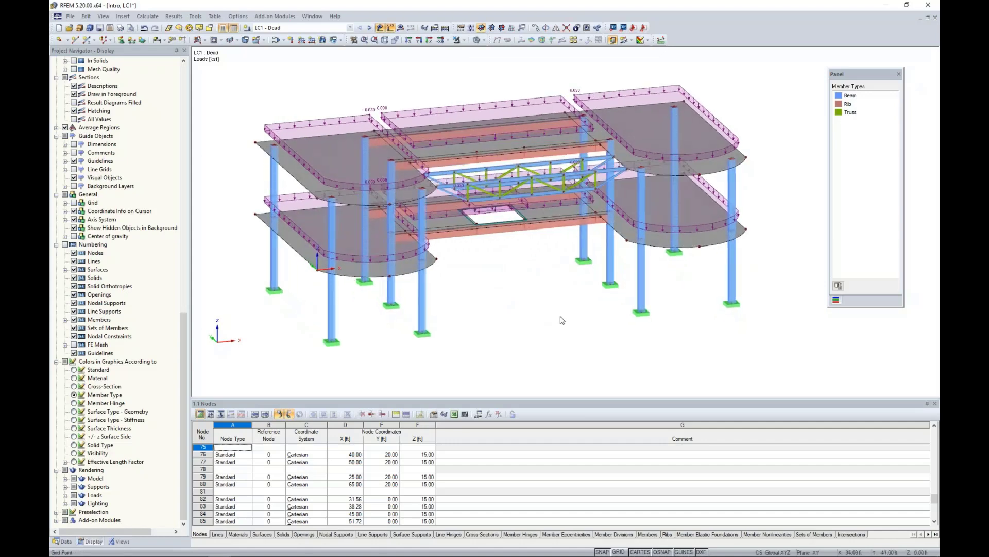
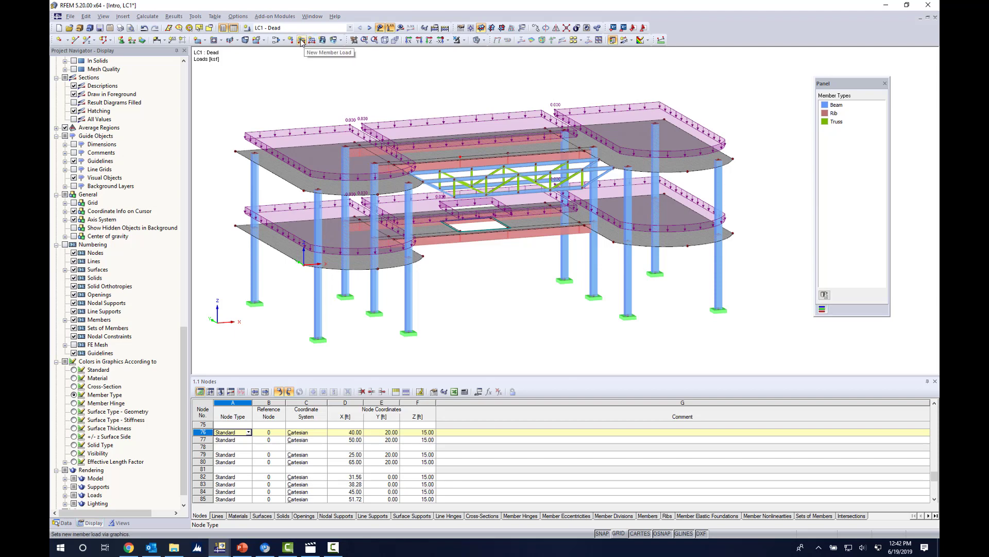
Step: Apply a uniform member force load of -0.430 kip/ft in global direction ZL to the top chord members of the truss nearer the ribs
left_click(301, 41)
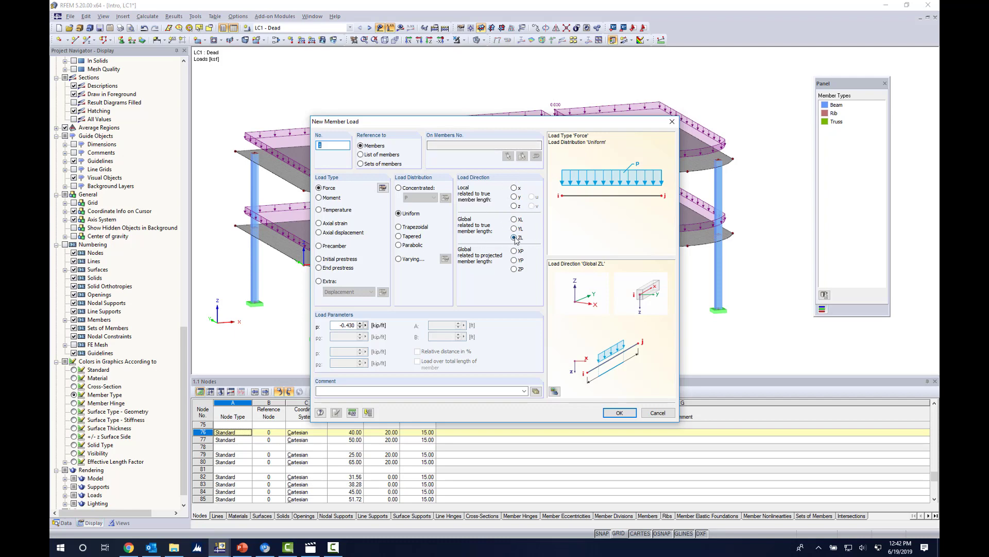
double_click(336, 325)
key("BackSpace")
left_click(620, 413)
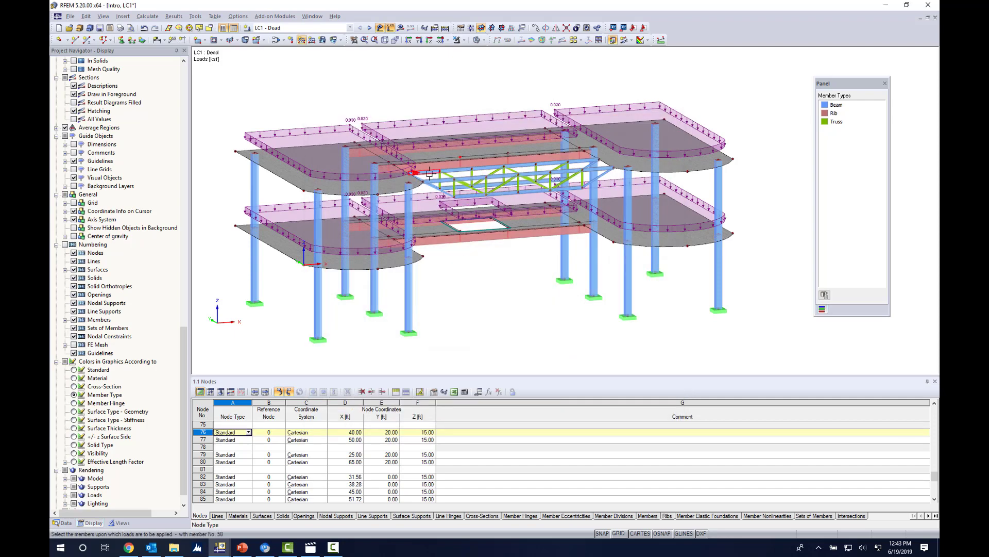
left_click(447, 169)
left_click(482, 166)
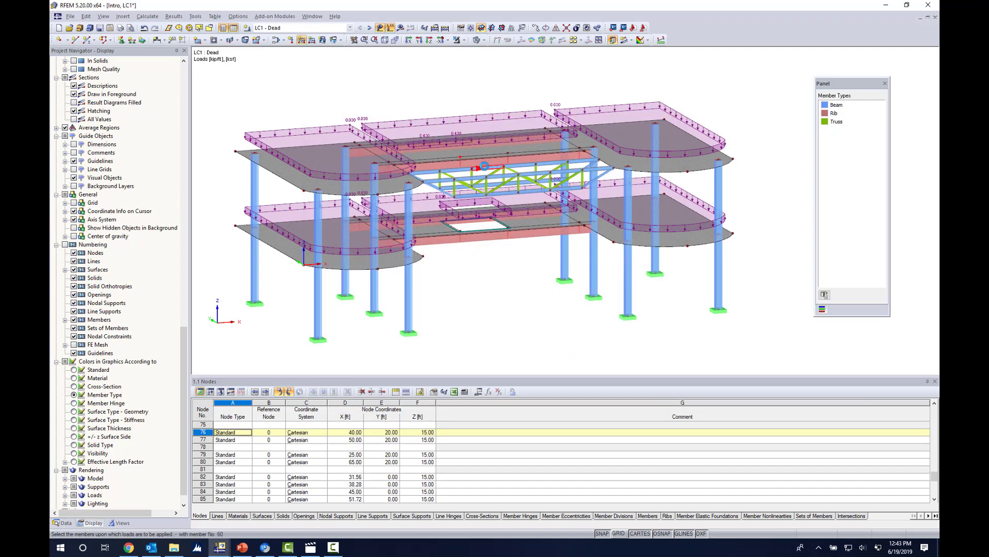
left_click(517, 163)
left_click(550, 162)
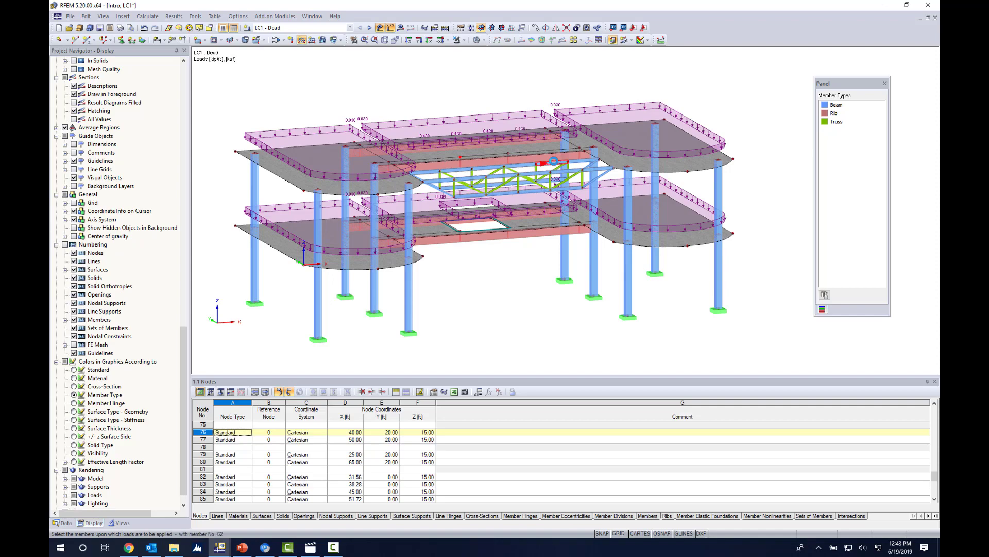
left_click(576, 161)
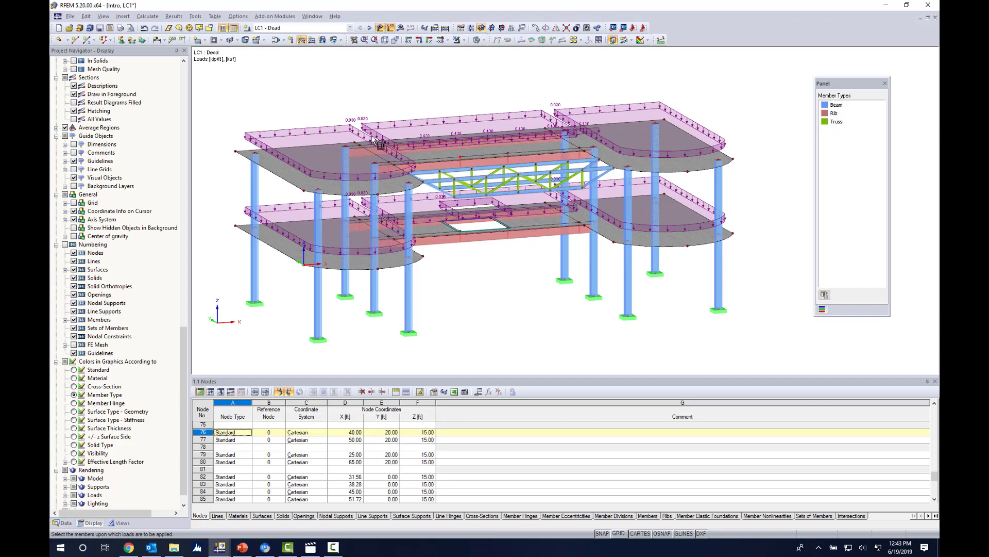
Step: Repeat the New Member Load command for the steel trusses in load case LC1 - Dead
middle_click_drag(539, 181, 764, 173, "ctrl")
scroll(596, 165, "up", 3)
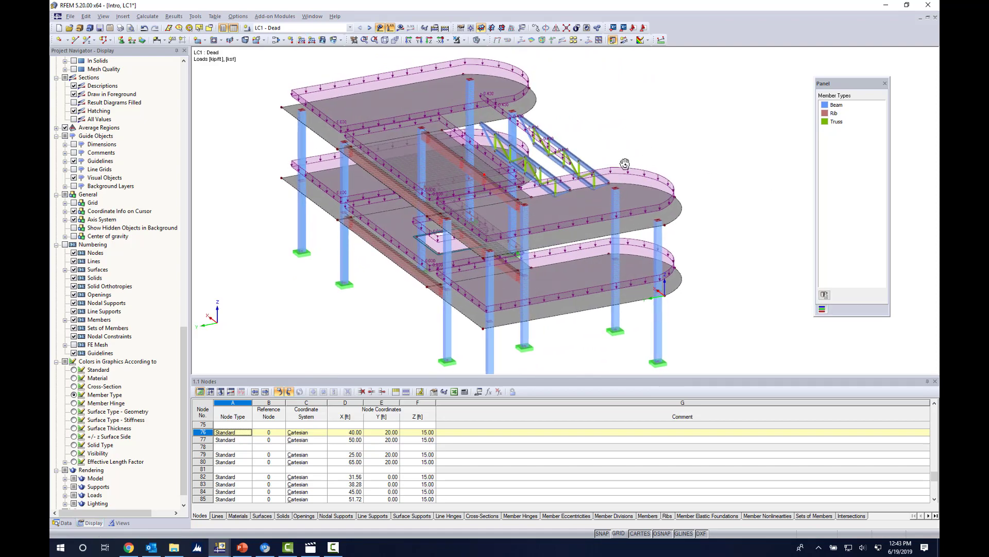
scroll(595, 165, "up", 2)
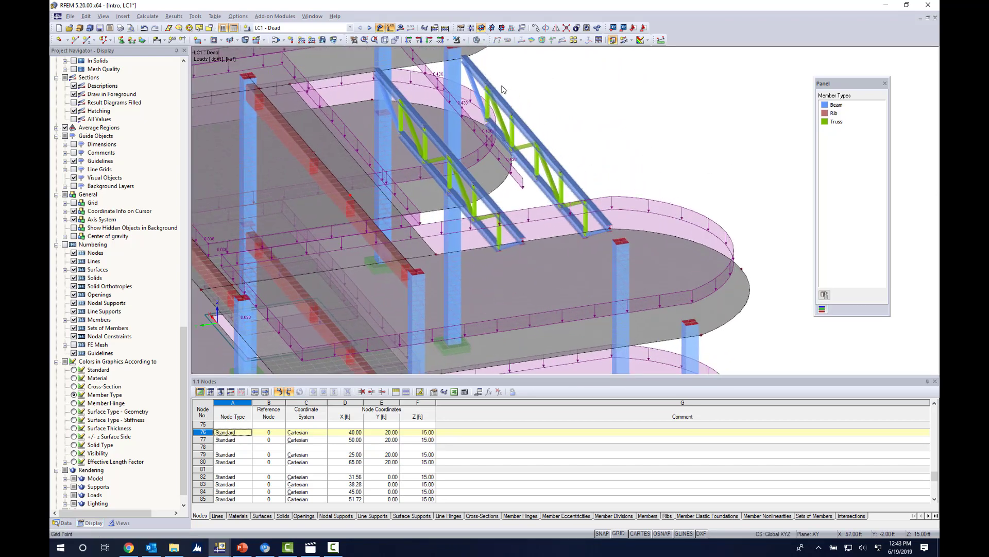
scroll(573, 98, "down", 2)
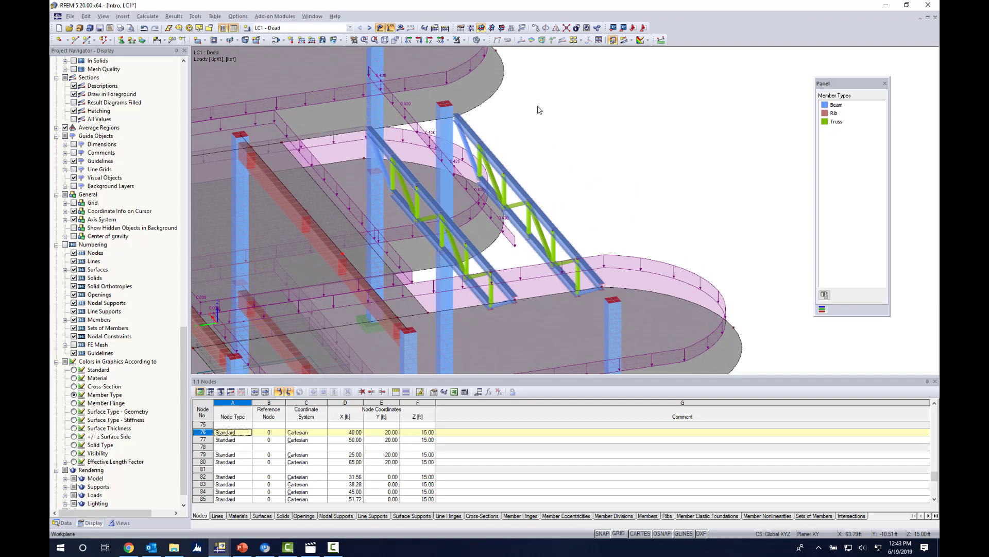
right_click(572, 86)
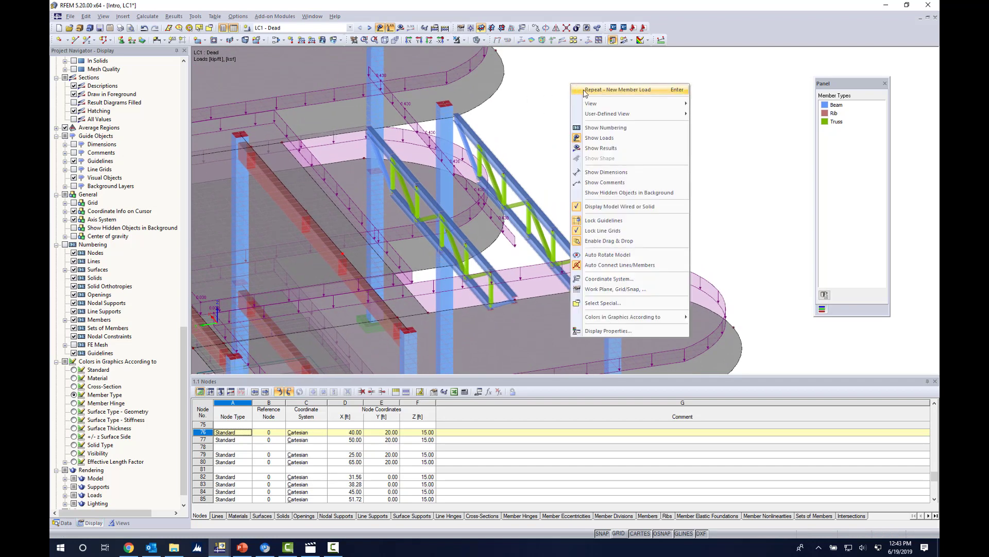
Step: Apply a uniform -0.430 kip/ft member load in global ZL to the top-chord members of the outer truss
left_click(591, 91)
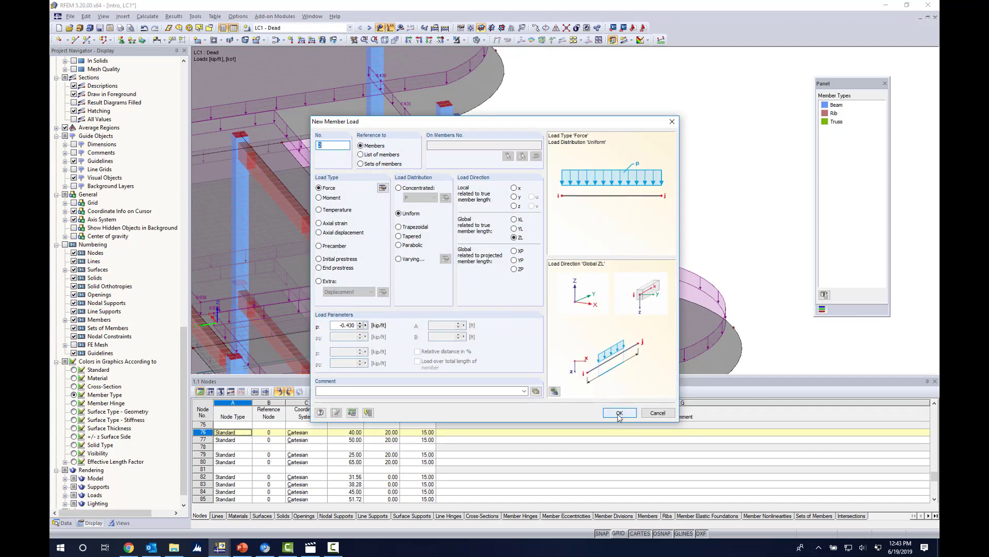
left_click(619, 413)
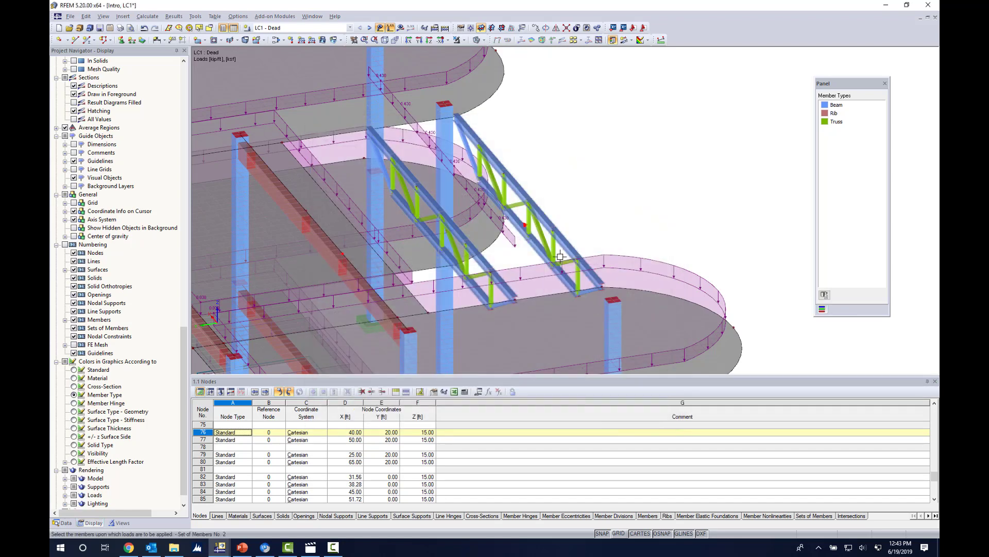
left_click(481, 139)
left_click(512, 190)
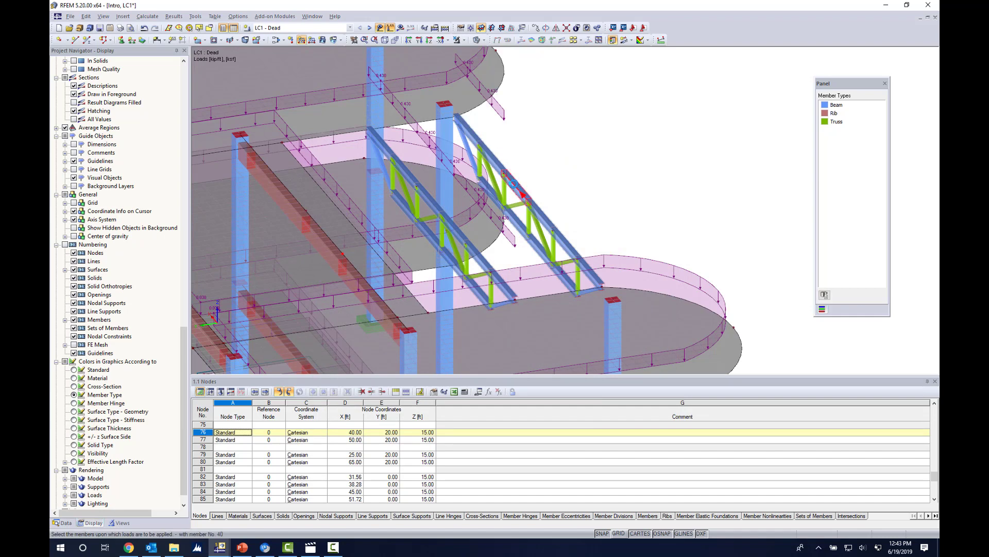
left_click(540, 217)
left_click(566, 241)
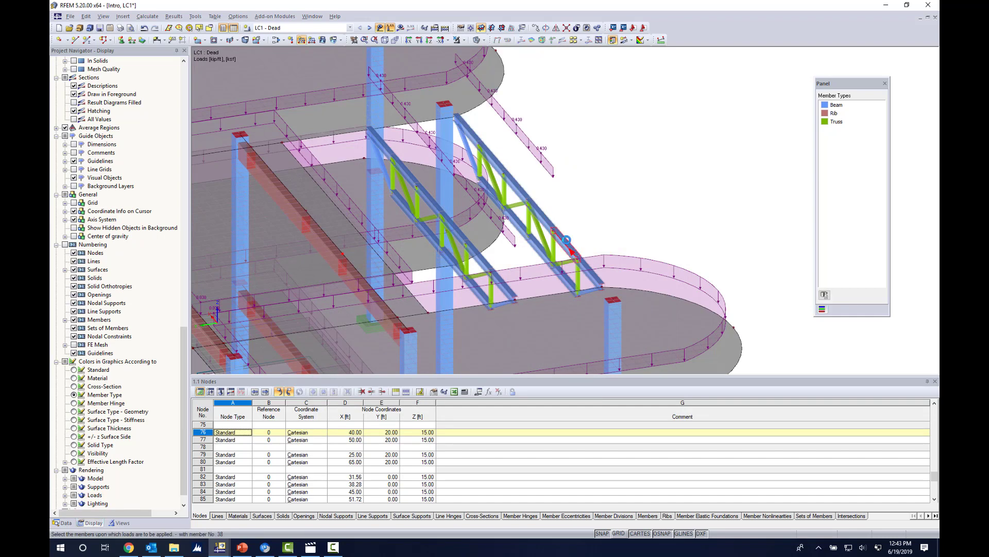
left_click(588, 272)
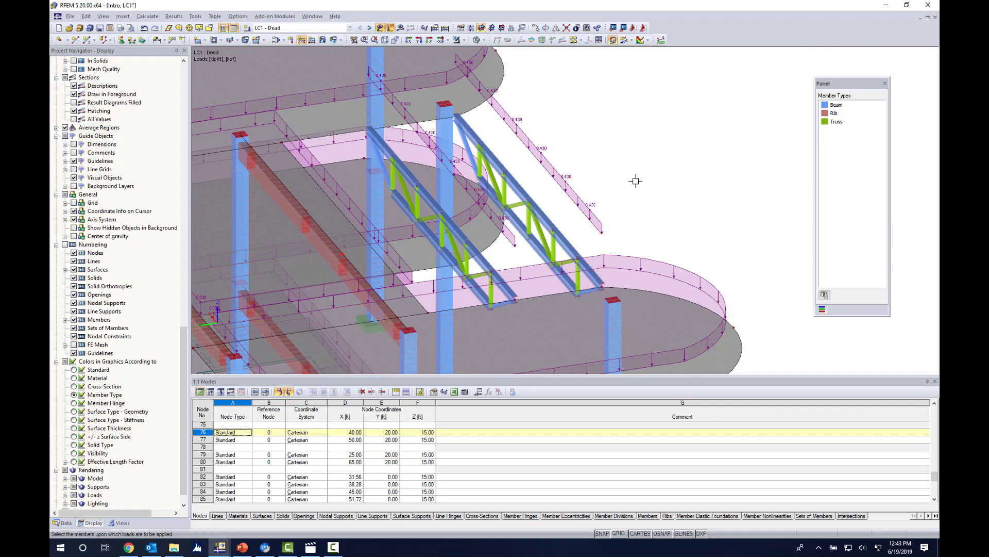
key("Escape")
scroll(653, 147, "down", 4)
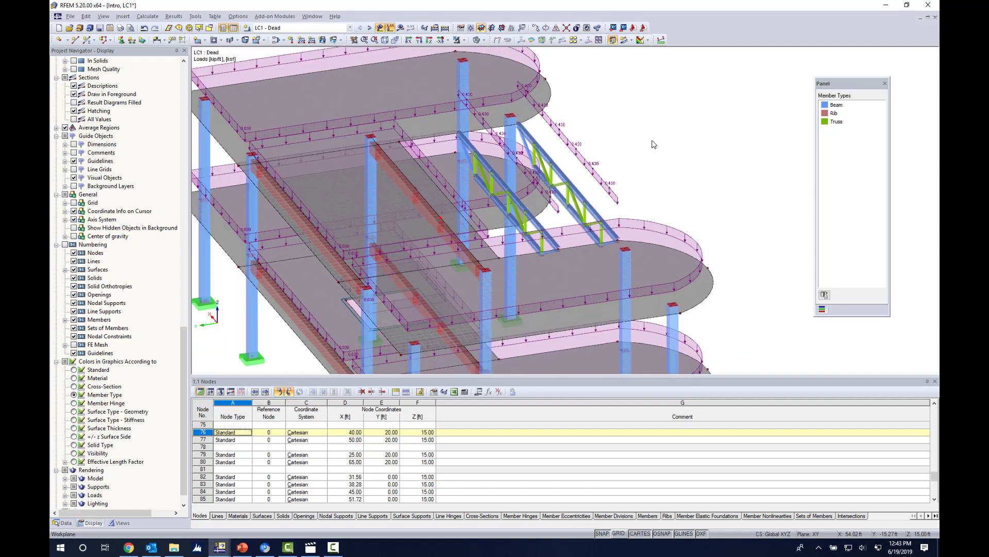
Step: Switch the active load case to LC2 - Live
middle_click_drag(653, 146, 446, 150, "ctrl")
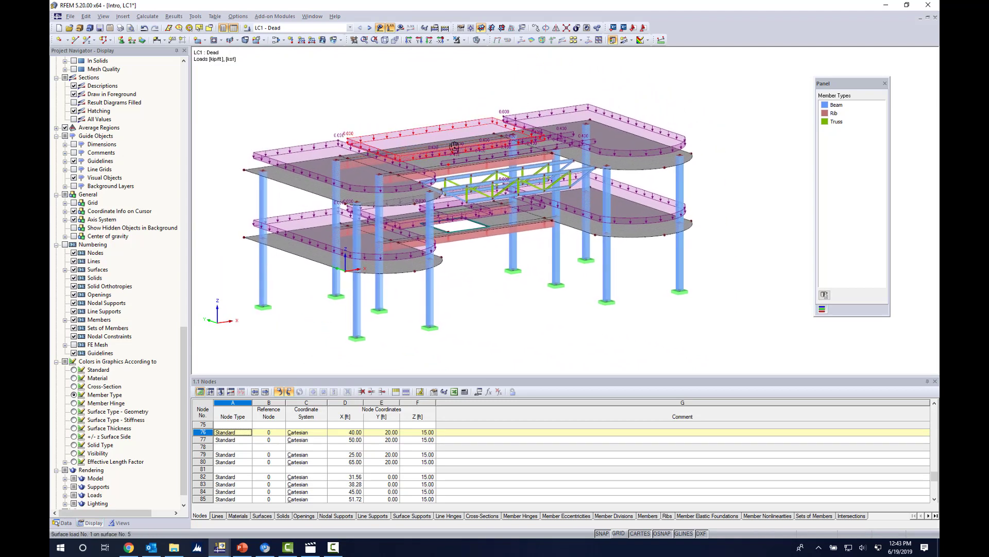
scroll(447, 150, "up", 2)
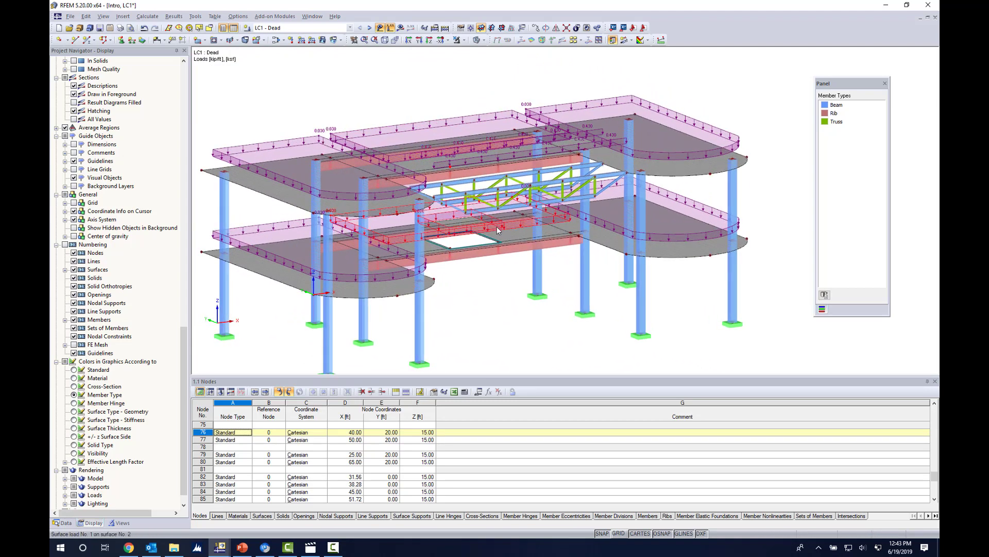
middle_click_drag(494, 226, 499, 210)
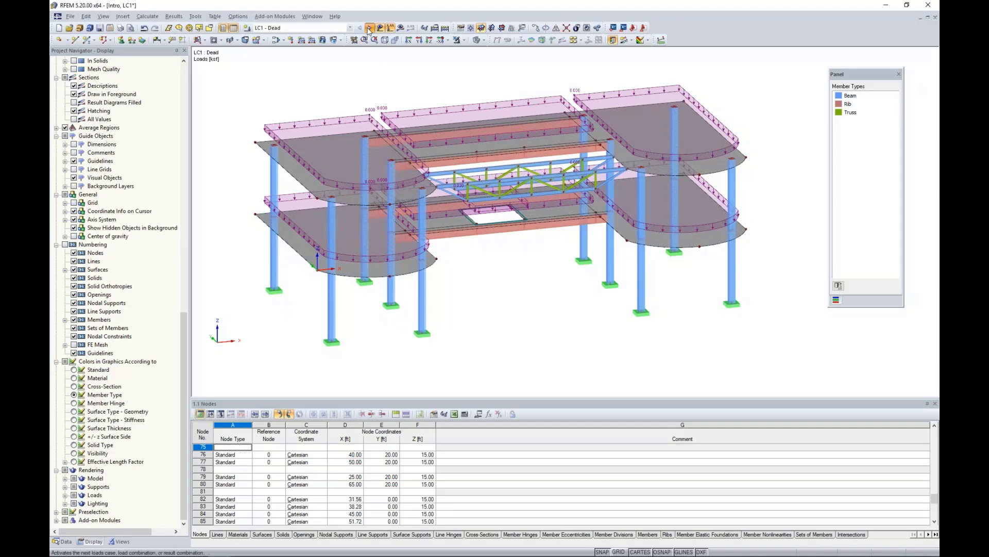
left_click(370, 28)
middle_click_drag(498, 291, 510, 258, "ctrl")
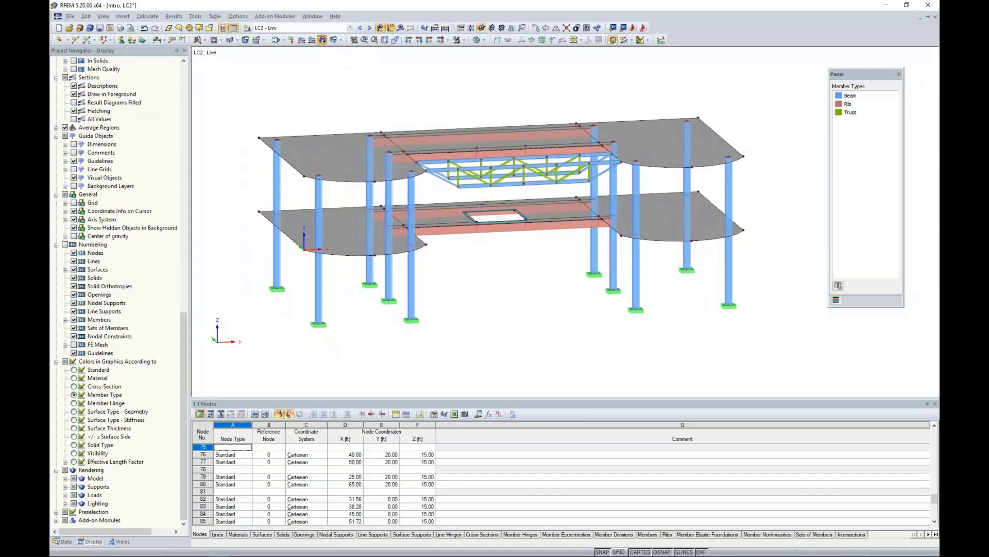
Step: Apply a uniform -0.100 ksf surface load in global ZL to all lower-floor slab surfaces
left_click(322, 40)
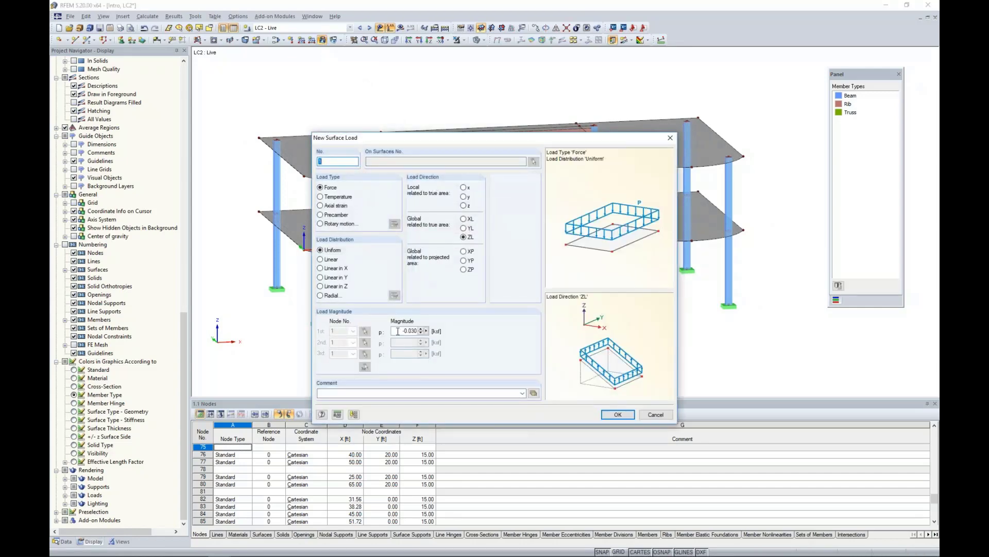
left_click(398, 331)
type("-0.")
left_click(618, 415)
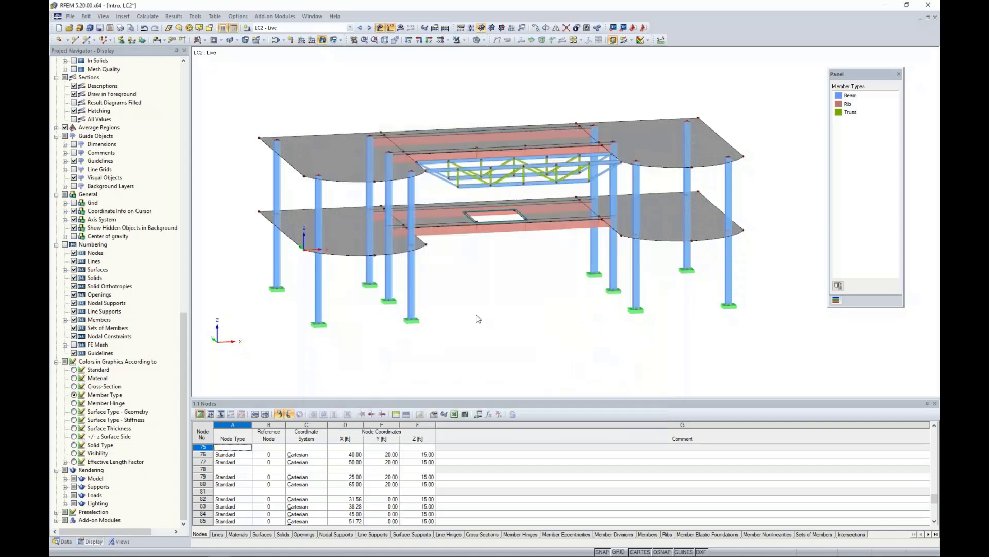
middle_click_drag(520, 306, 276, 212, "ctrl")
left_click_drag(251, 191, 757, 262)
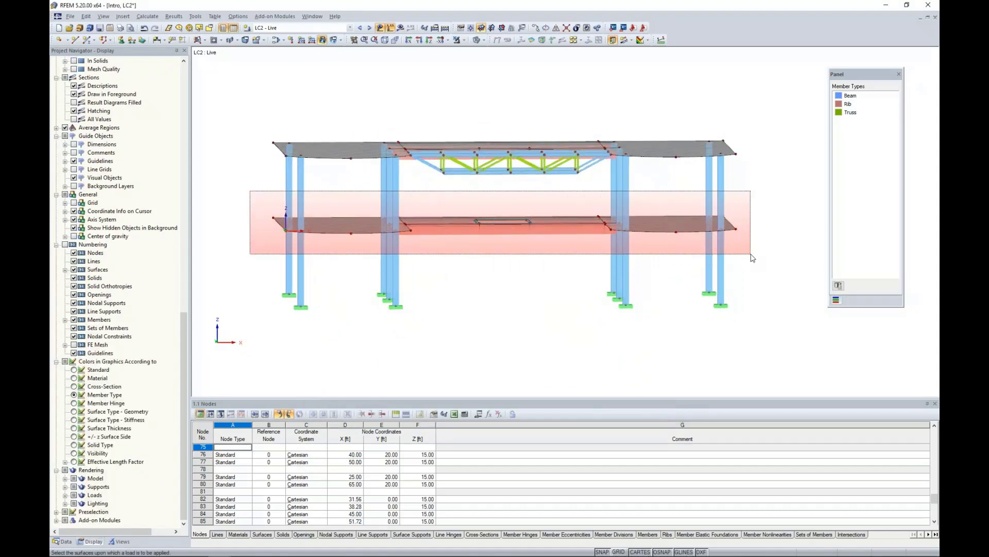
middle_click_drag(441, 287, 477, 316, "ctrl")
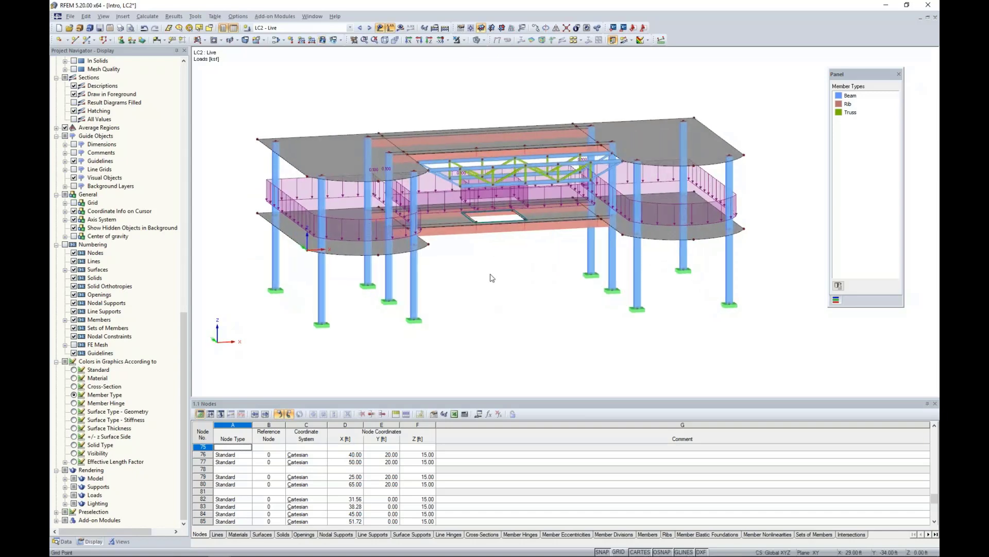
Step: Isolate the roof slabs, ribs and trusses using visibility by selected objects
middle_click_drag(486, 270, 524, 294, "ctrl")
scroll(492, 296, "up", 3)
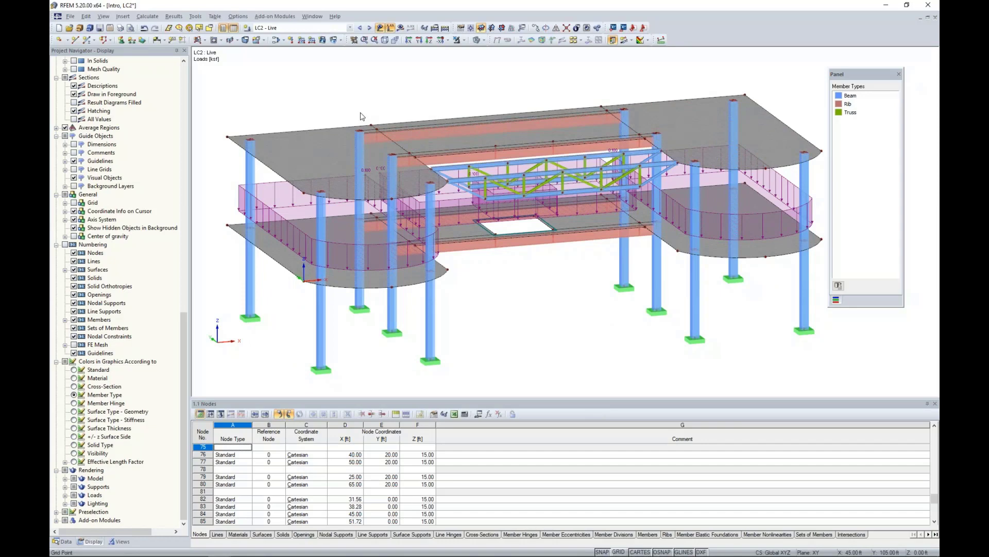
middle_click_drag(361, 116, 323, 98, "ctrl")
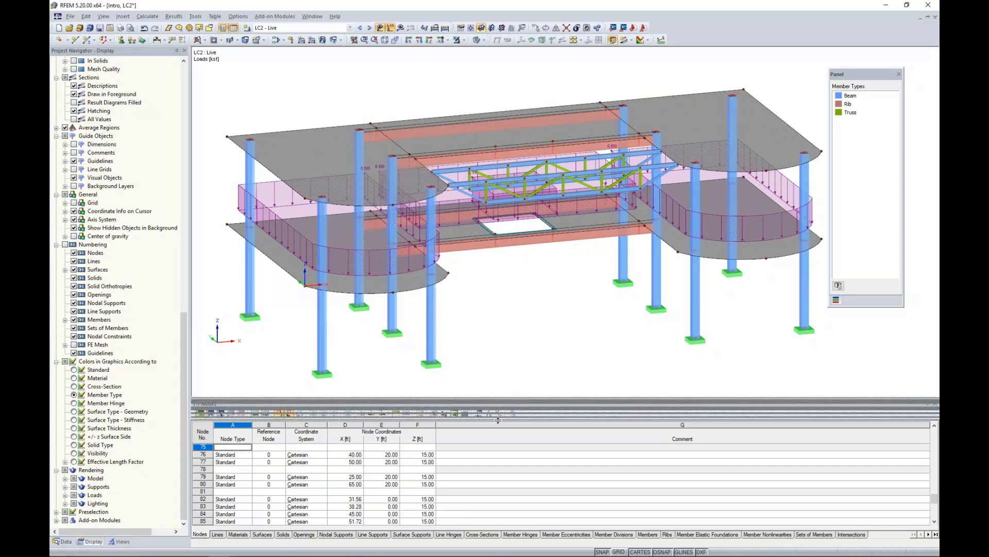
middle_click_drag(590, 328, 495, 273, "ctrl")
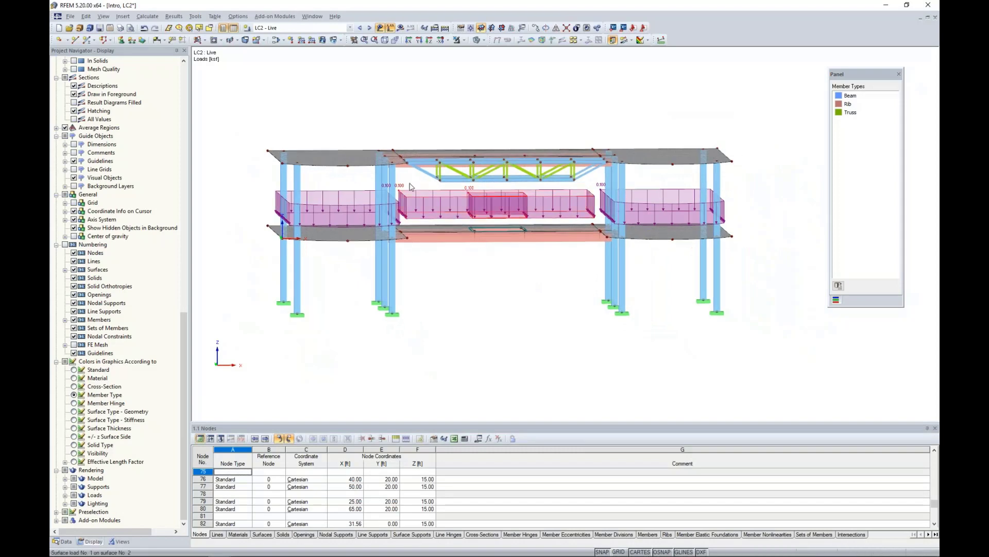
left_click_drag(244, 114, 743, 184)
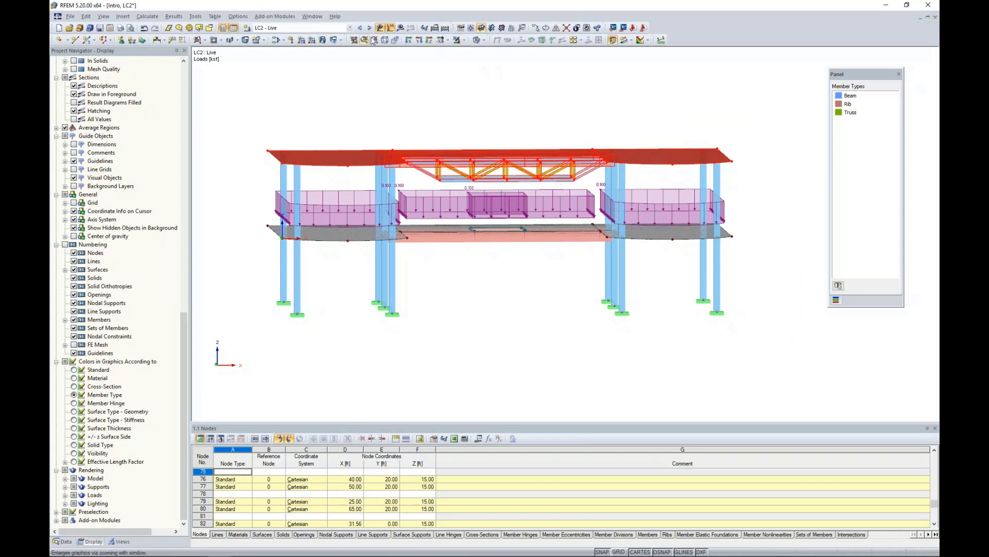
left_click(463, 40)
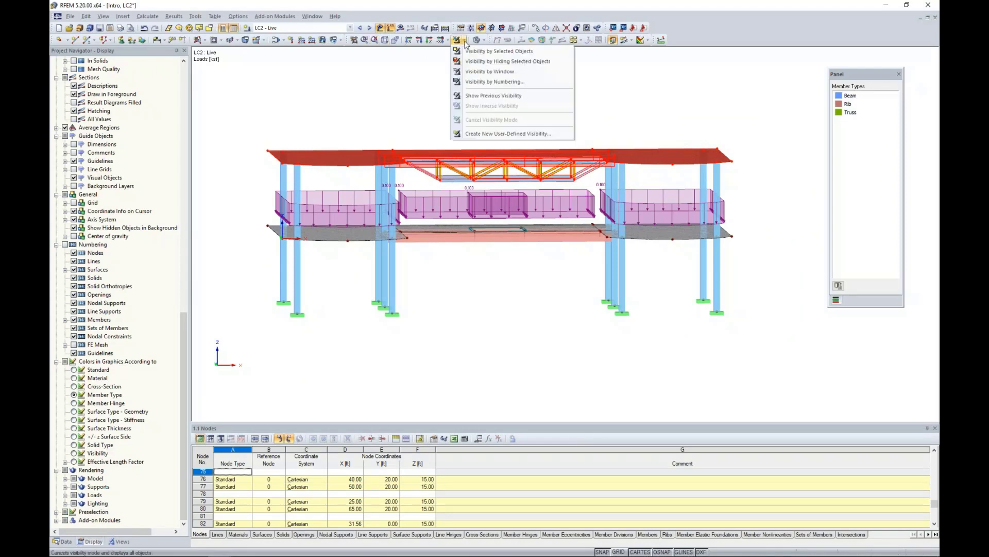
left_click(469, 51)
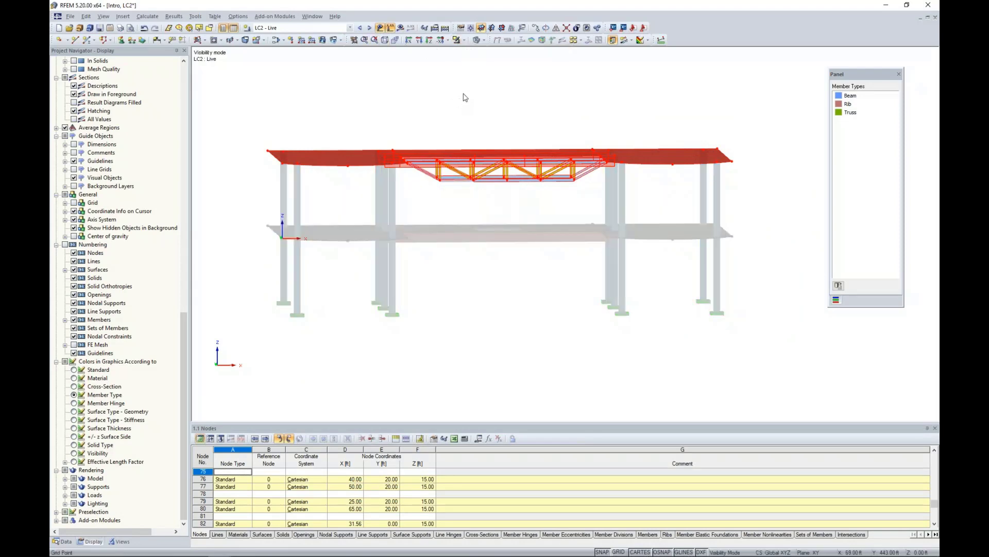
Step: Display the grid, set the work plane origin at the roof slab's rear corner node, and clear the selection
key("F7")
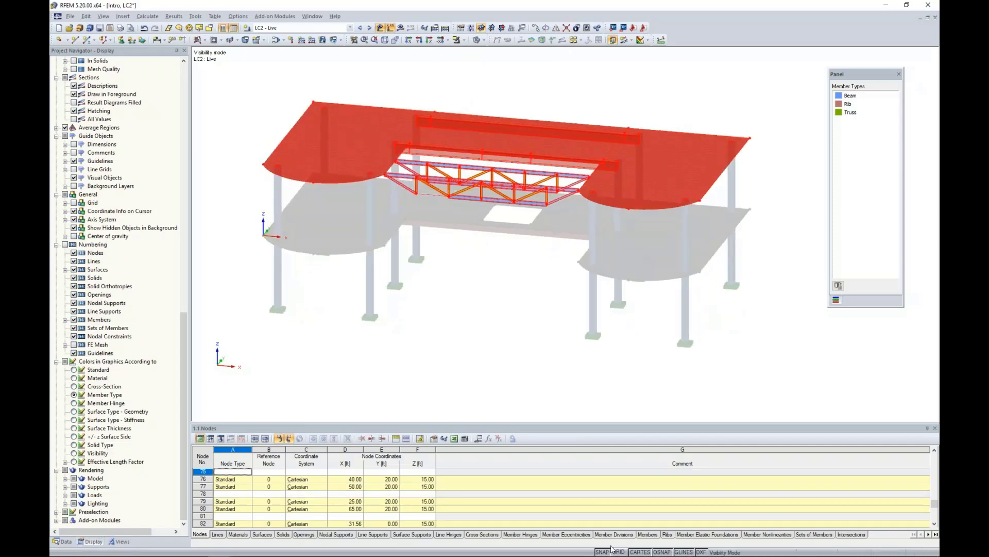
left_click(613, 550)
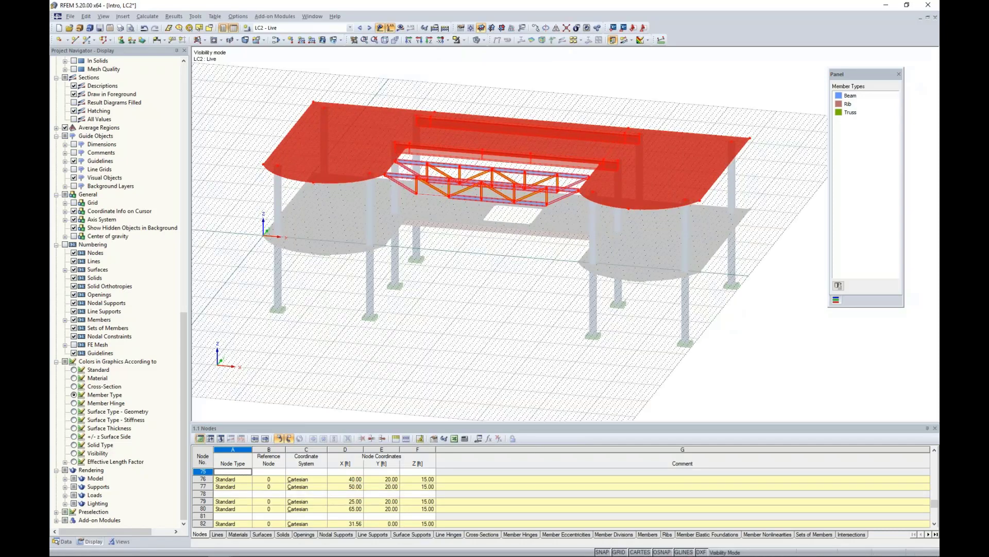
left_click(471, 28)
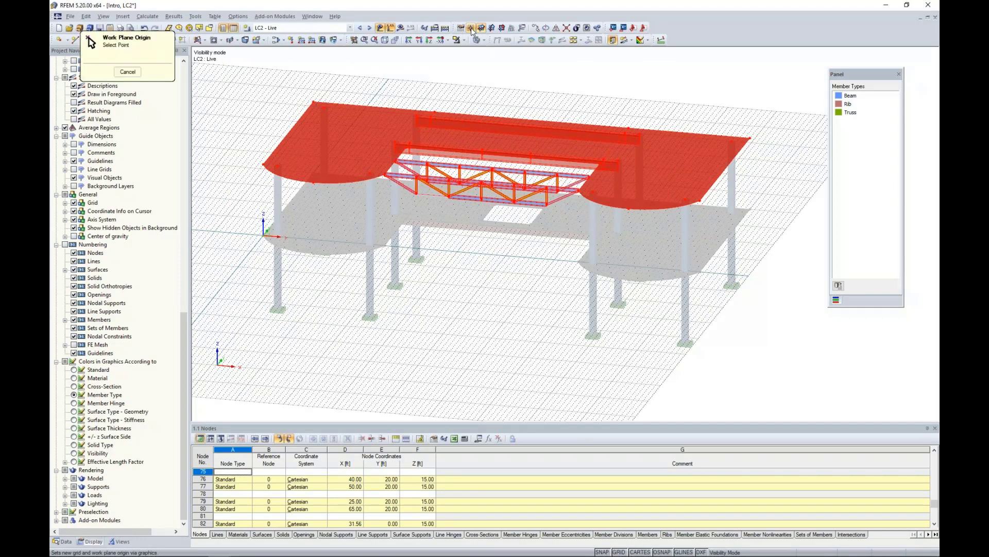
left_click(315, 98)
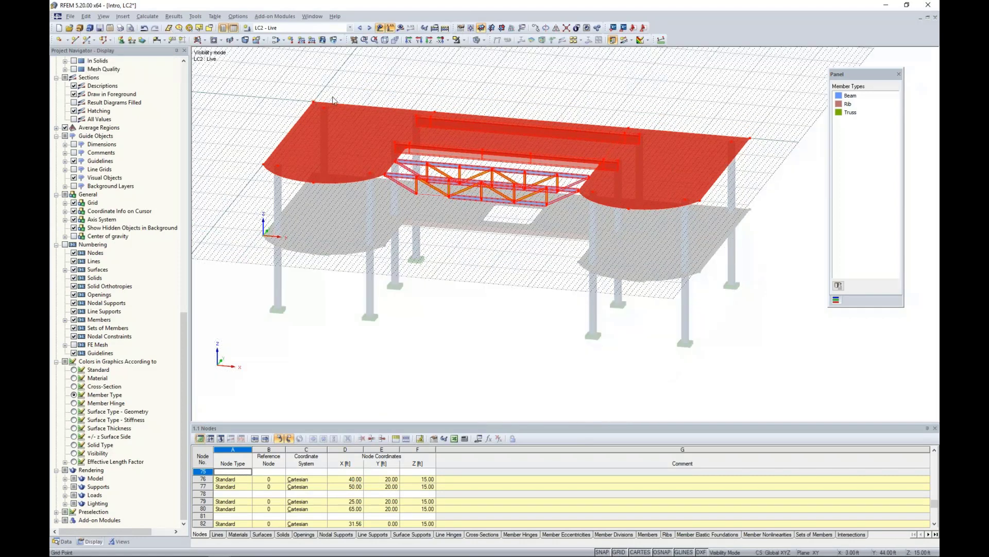
middle_click_drag(467, 256, 364, 266, "ctrl")
right_click(364, 266)
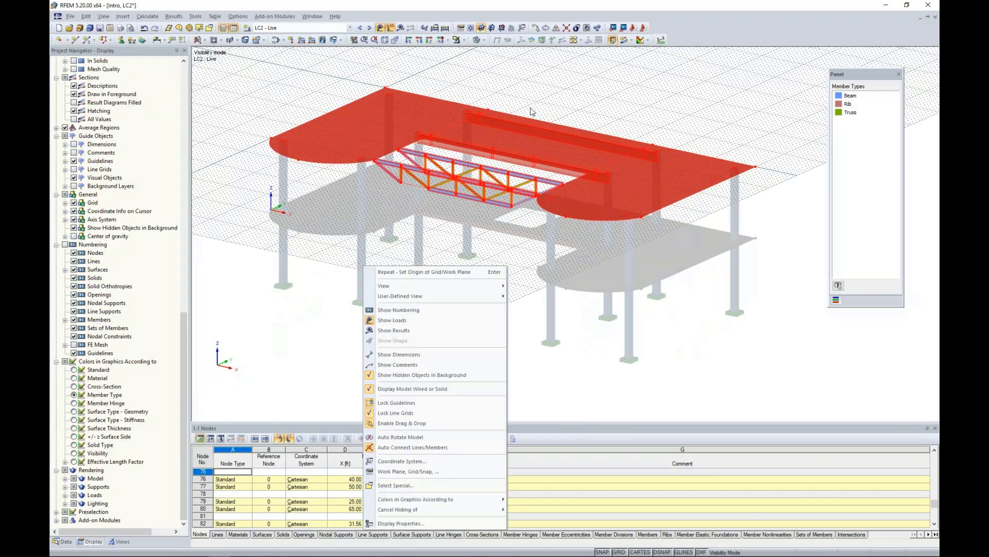
left_click(637, 89)
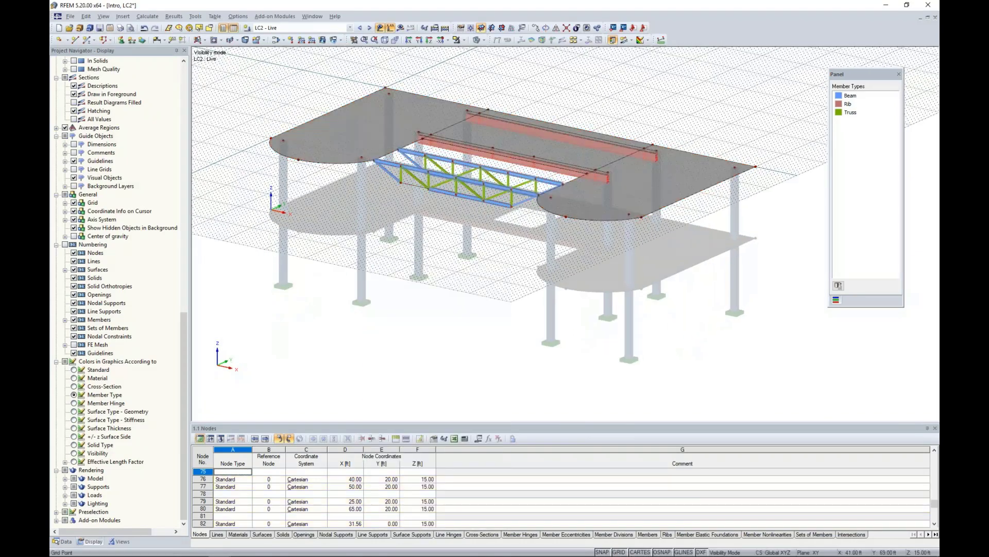
Step: Start a new free rectangular load and assign it to the three roof surfaces, 5-7
middle_click_drag(416, 238, 434, 347)
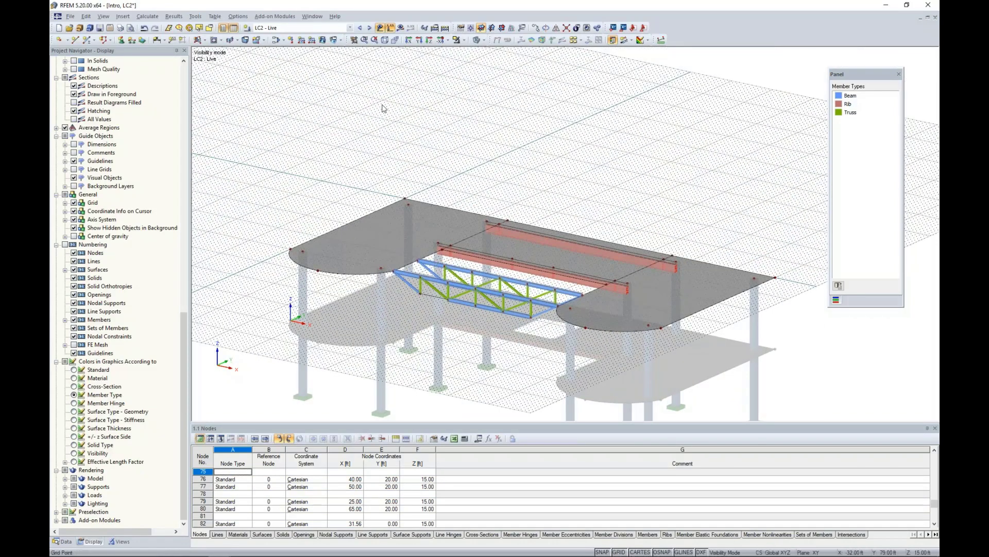
left_click(340, 41)
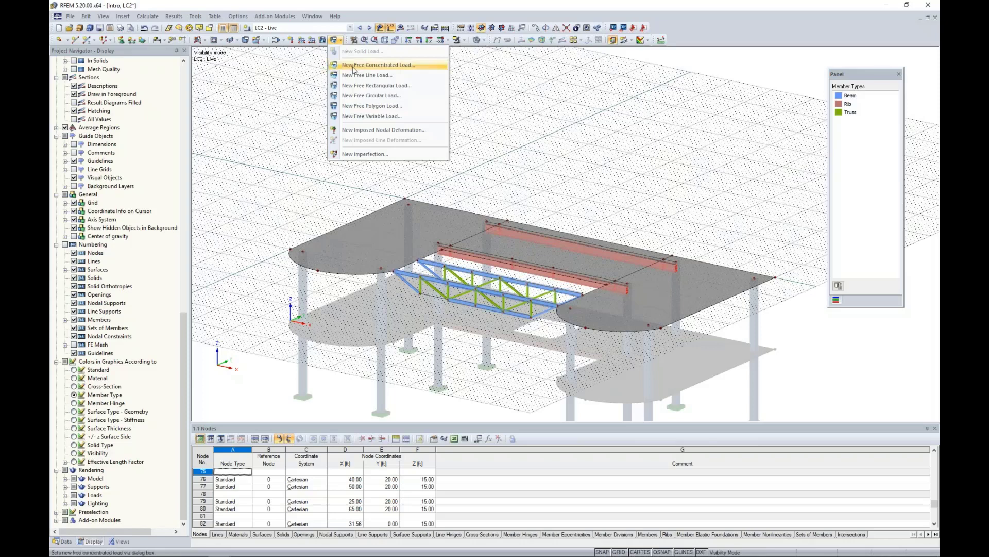
left_click(374, 86)
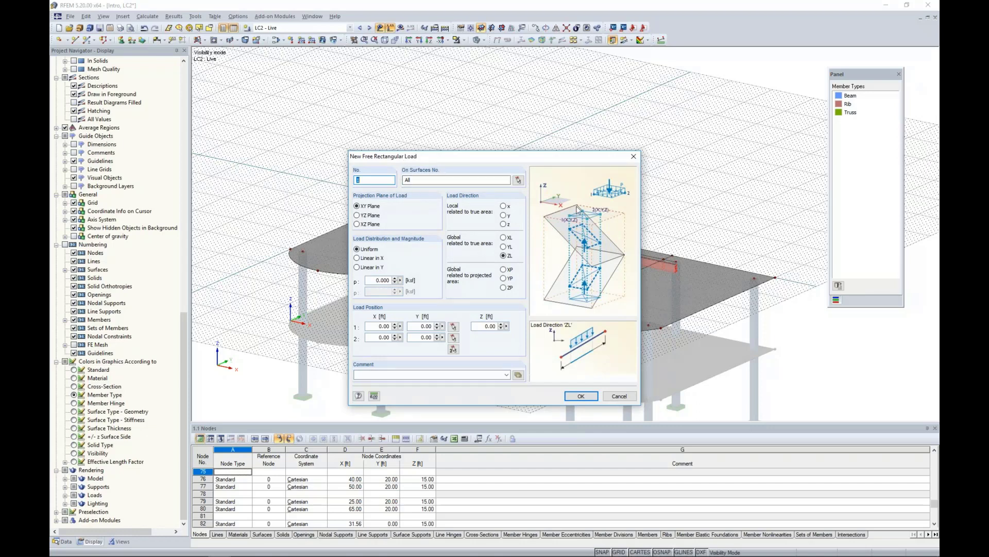
left_click_drag(549, 161, 534, 114)
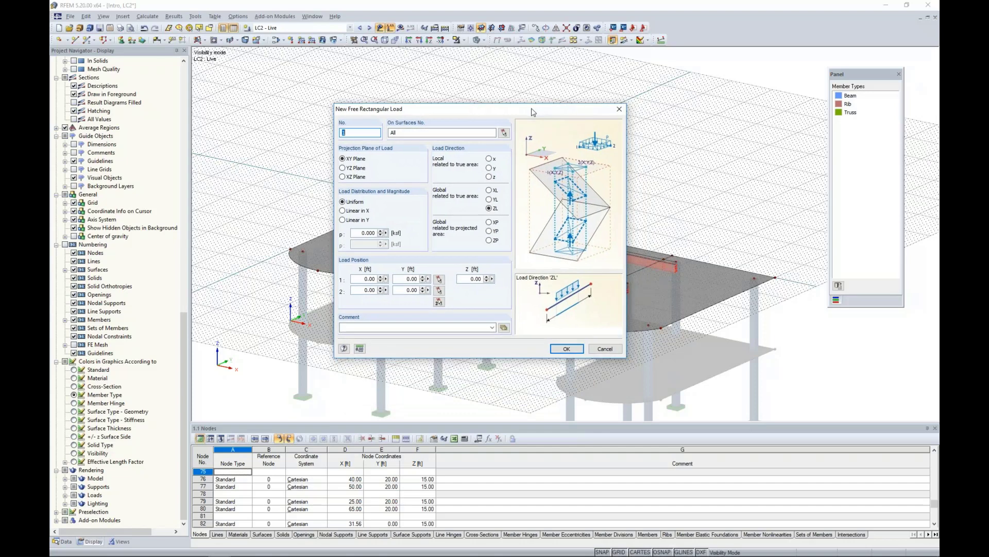
left_click(504, 132)
left_click(501, 236)
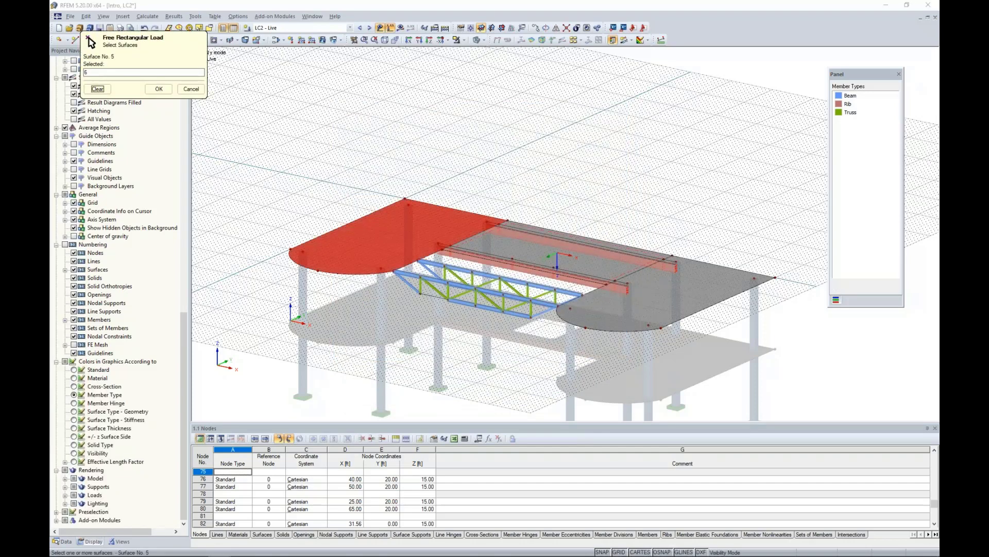
left_click(593, 260)
left_click(684, 320)
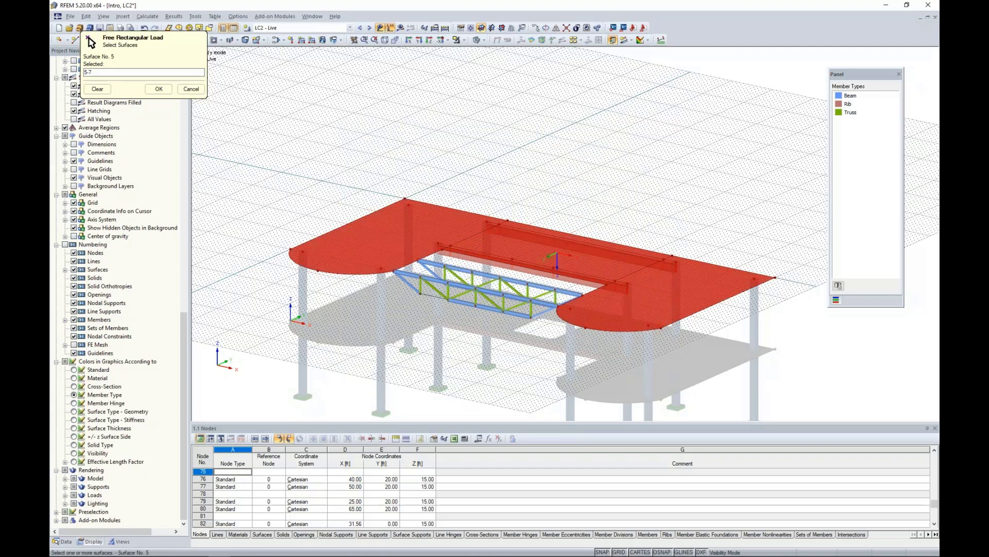
left_click(158, 89)
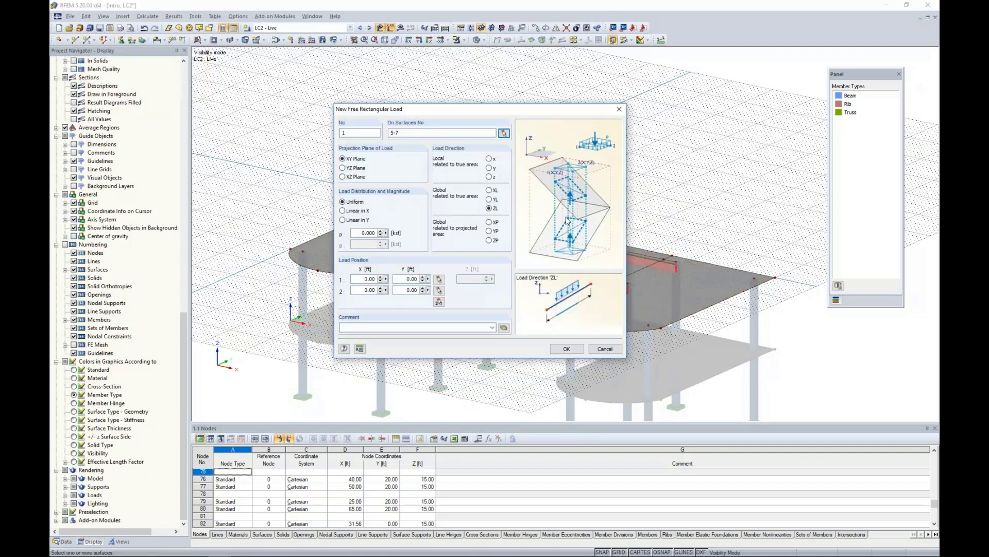
Step: Set the rectangular load to -0.020 ksf and pick its area on the roof from X 3, Y 37 to X 87, Y 18 ft
double_click(364, 235)
type("-0")
left_click(439, 302)
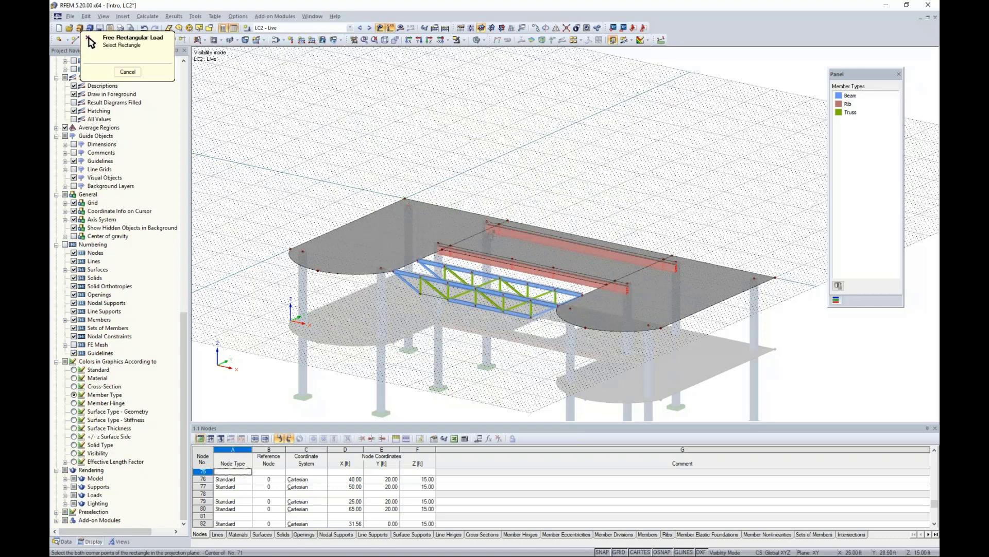
left_click(701, 303)
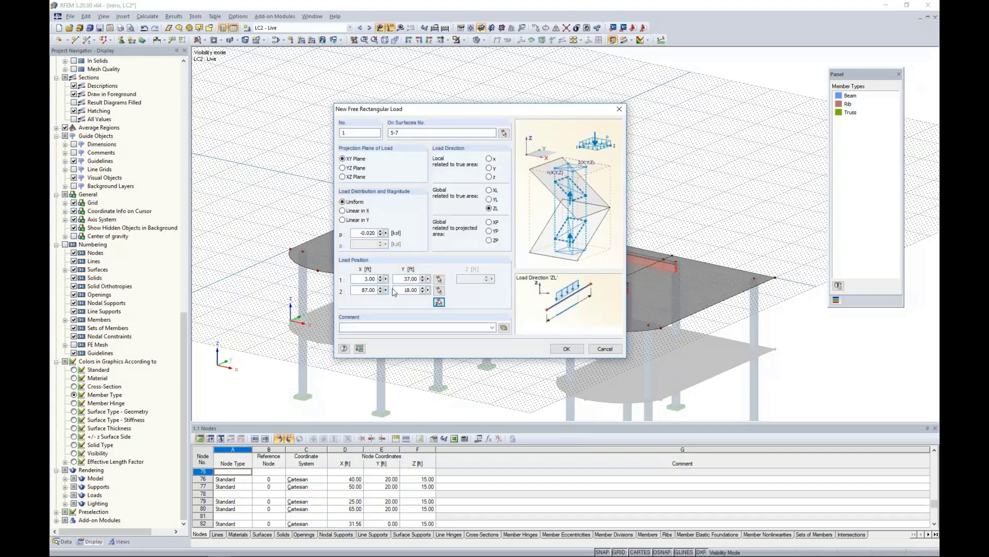
Step: Confirm the free rectangular load on the roof surfaces and hide the work plane grid
left_click(566, 348)
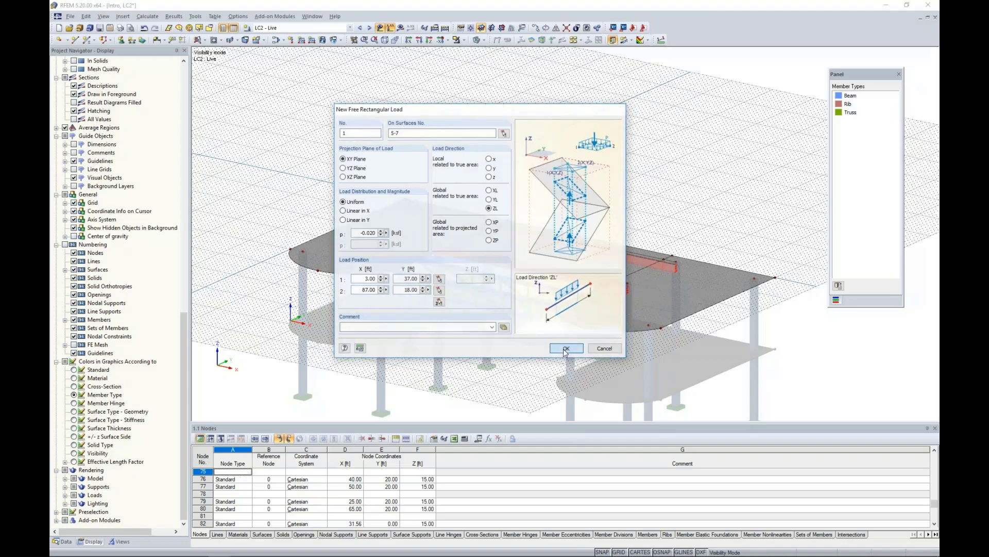
middle_click_drag(462, 364, 506, 297, "ctrl")
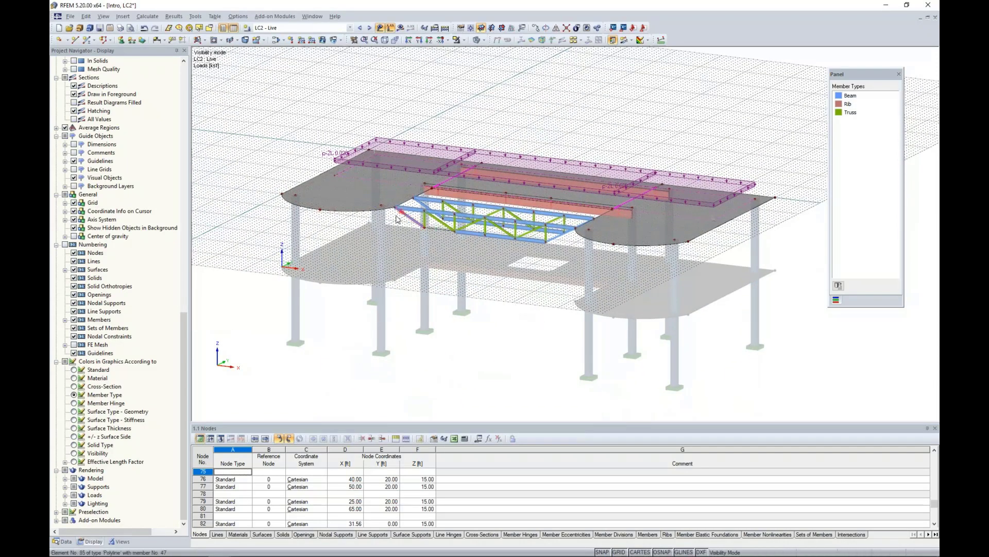
scroll(397, 219, "up", 1)
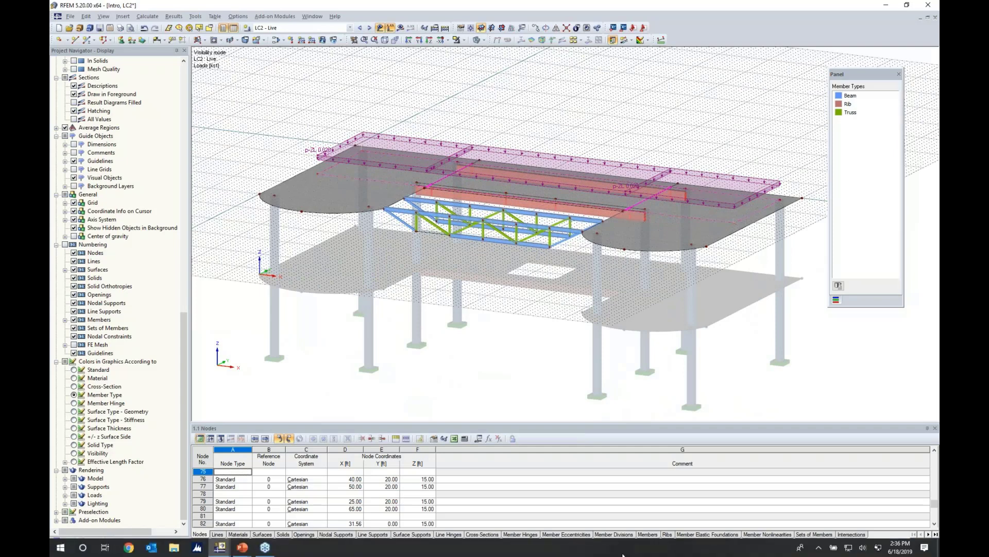
left_click(618, 551)
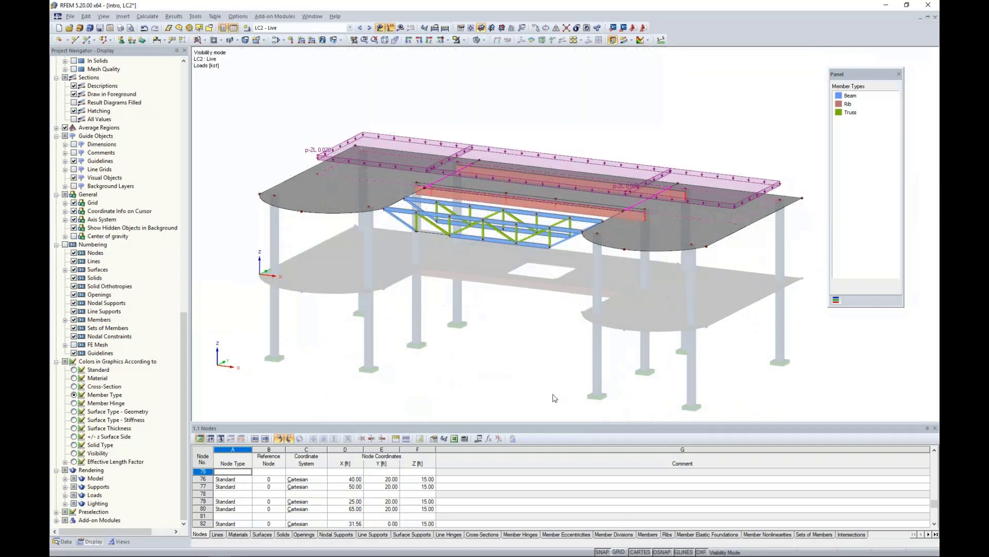
Step: Cancel the visibility mode to show the whole model and switch to load case LC3 - Wind
left_click(464, 40)
left_click(469, 121)
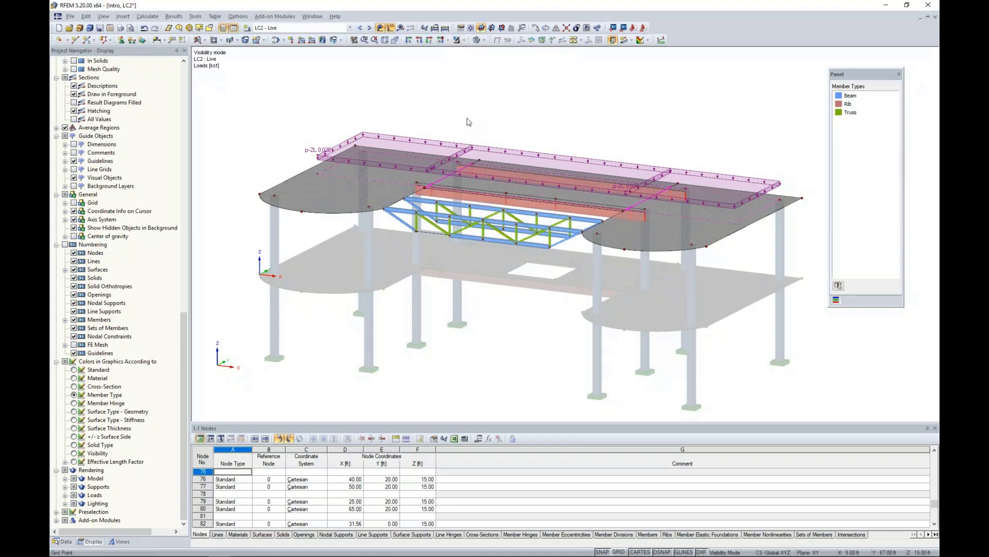
middle_click_drag(463, 347, 629, 313, "ctrl")
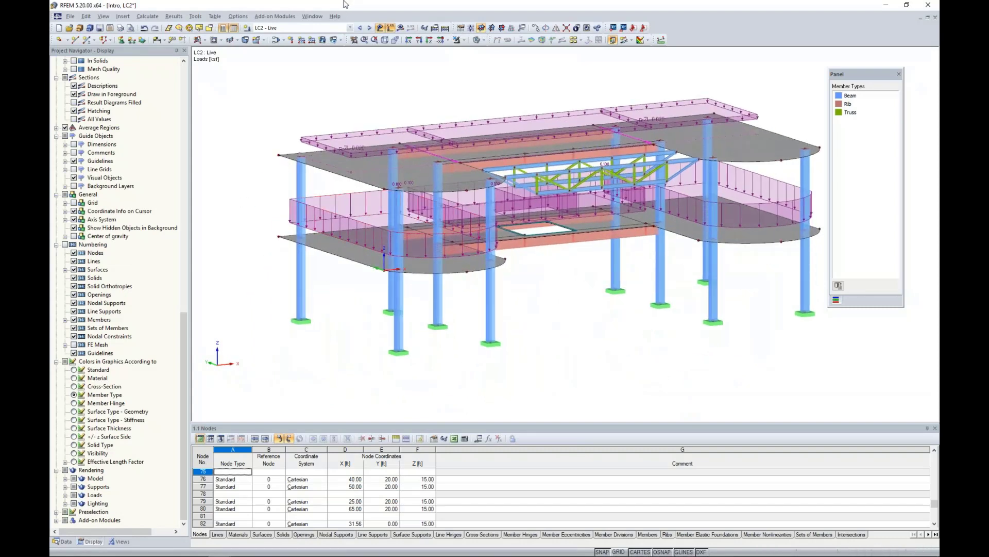
left_click(369, 28)
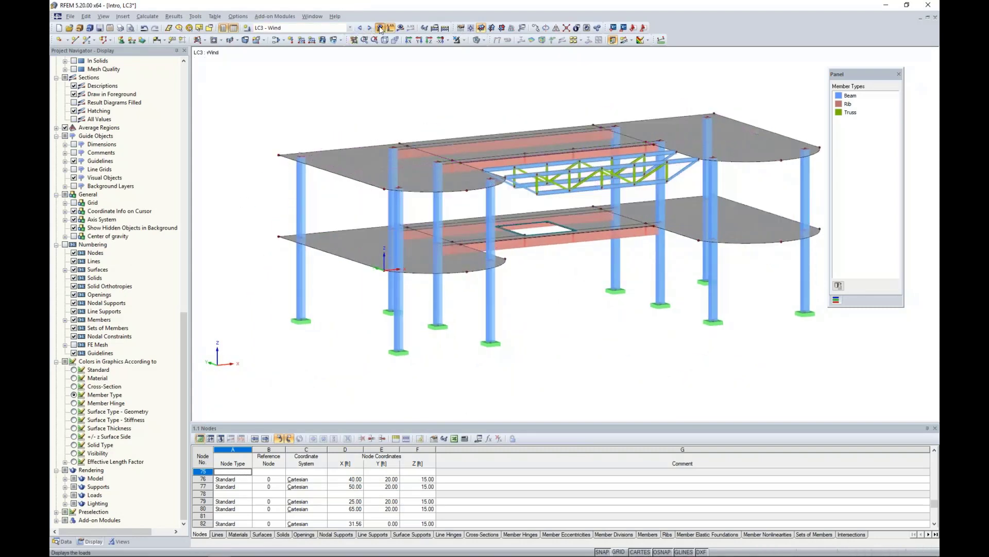
Step: Review the ASCE/SEI 7-16 wind load generator for vertical walls with roof, and close it without generating loads
left_click(195, 15)
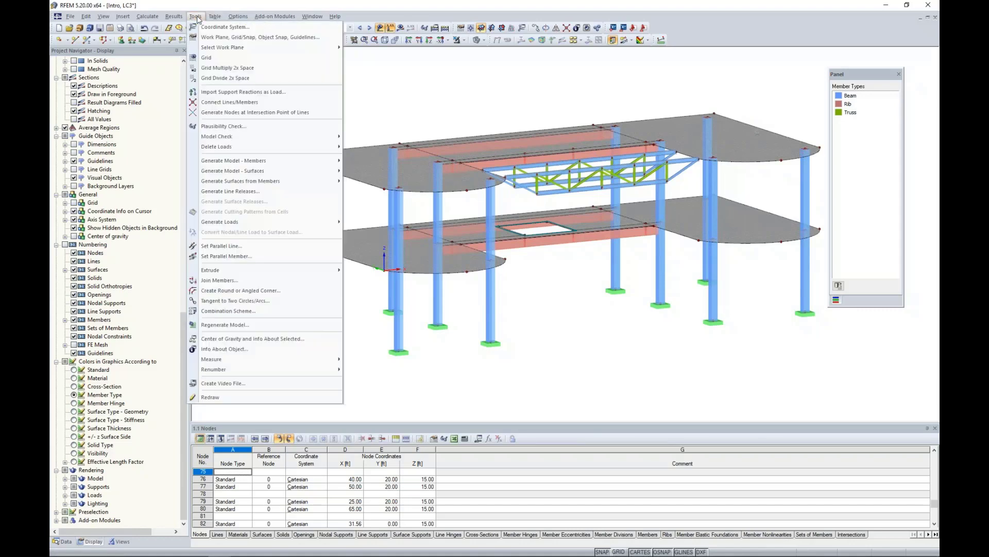
mouse_move(237, 225)
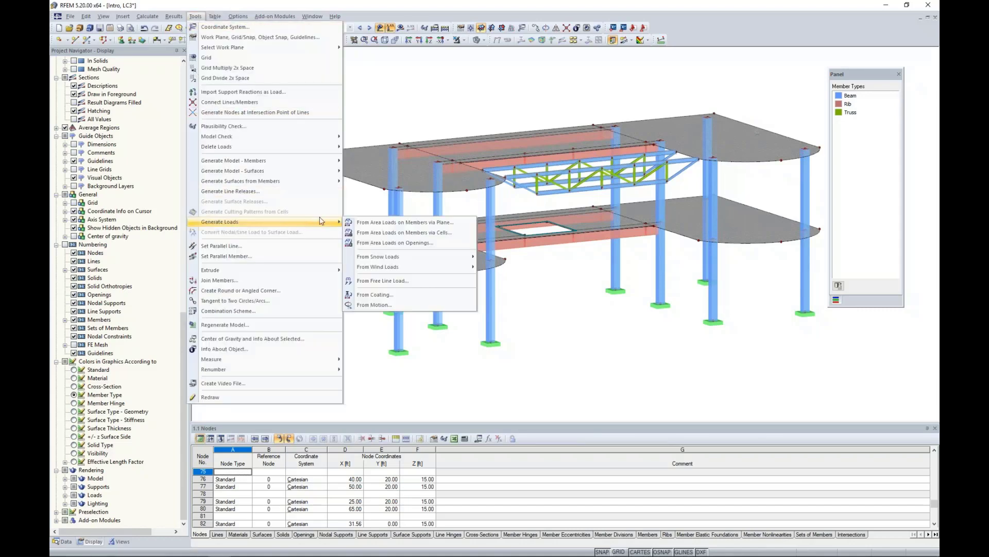
mouse_move(368, 257)
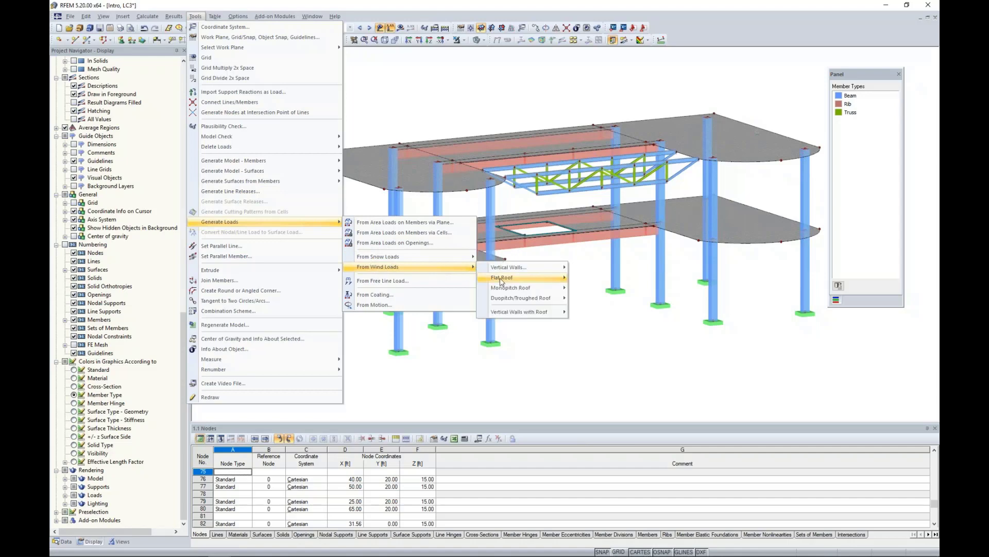
mouse_move(515, 312)
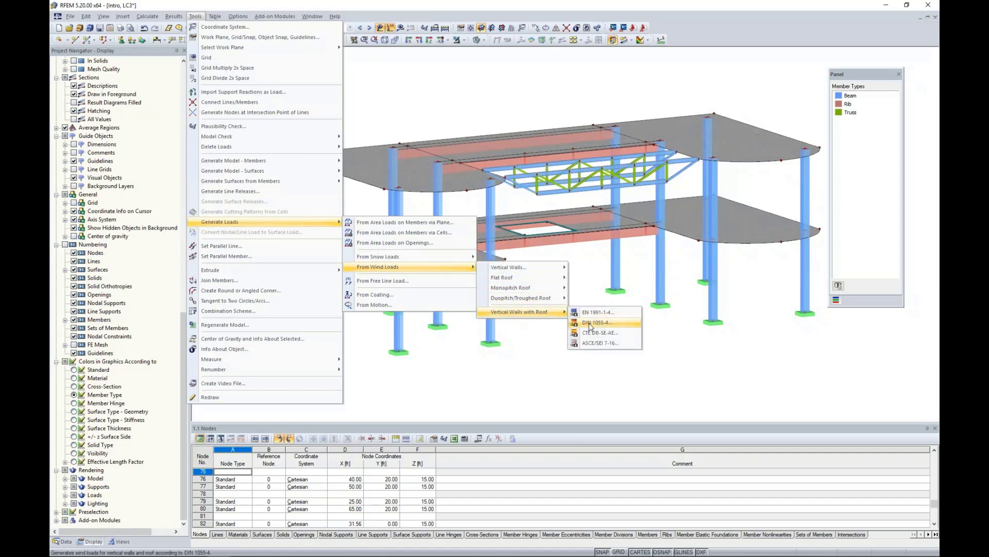
left_click(593, 343)
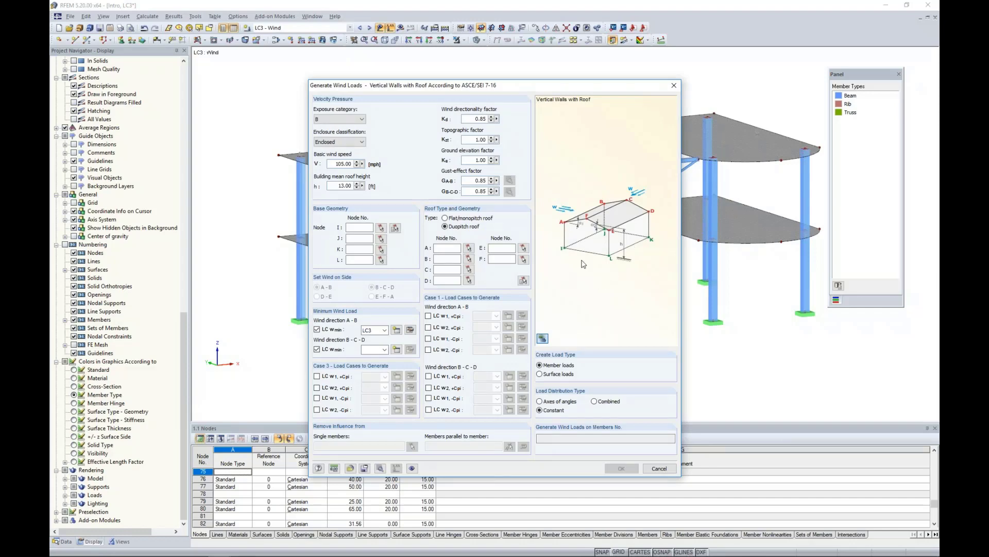
left_click(659, 468)
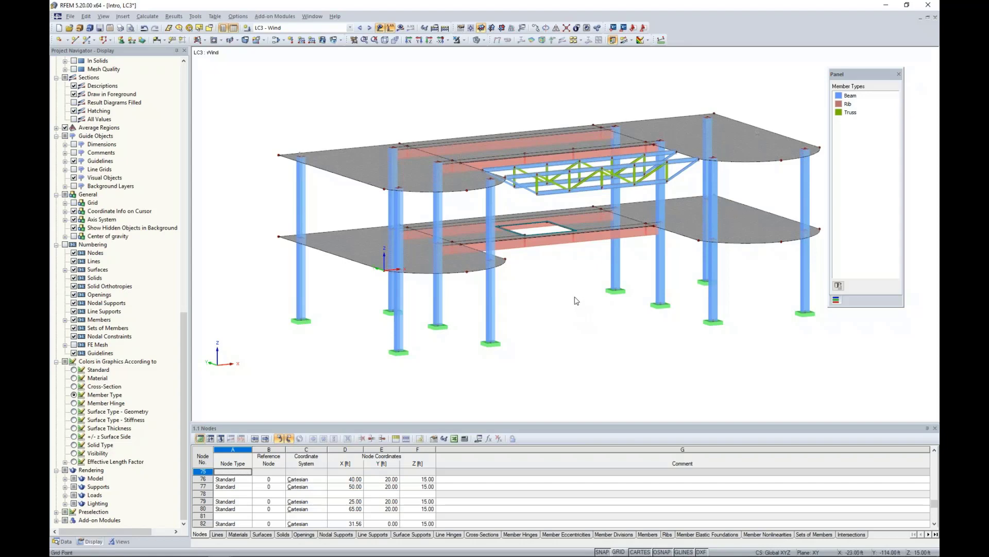
Step: Define a new uniform line load of 0.2 kip/ft in the global projected XP direction
left_click(312, 41)
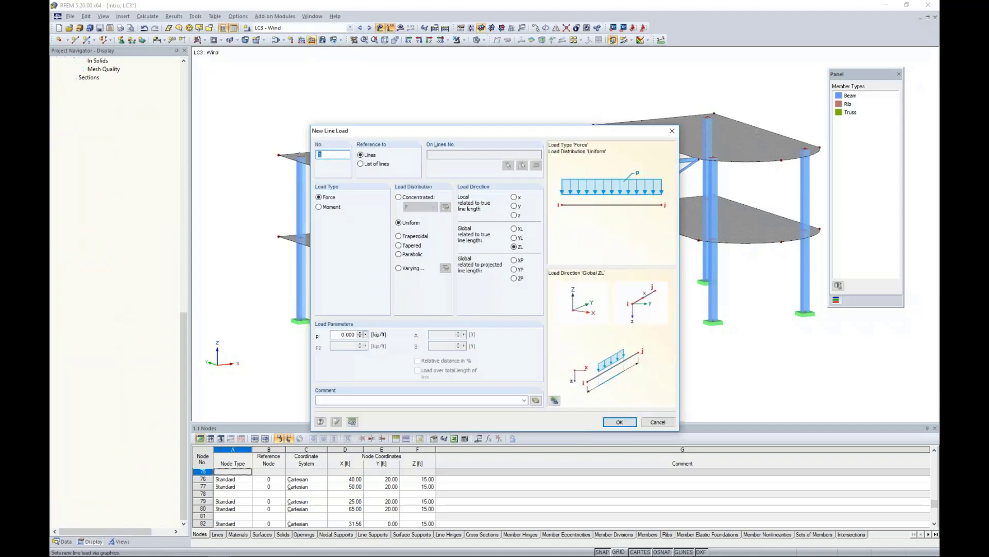
left_click(514, 261)
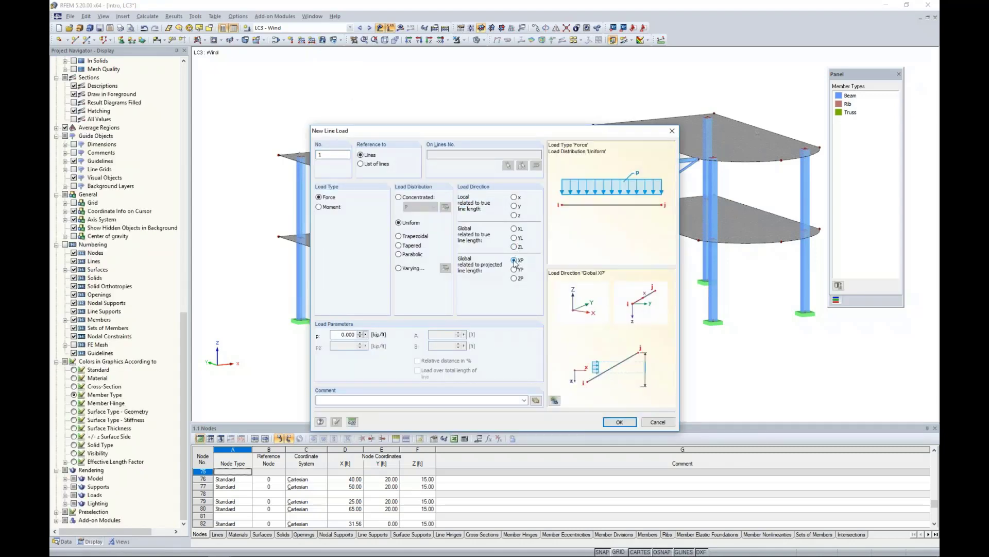
double_click(340, 334)
type("0.2")
left_click(620, 421)
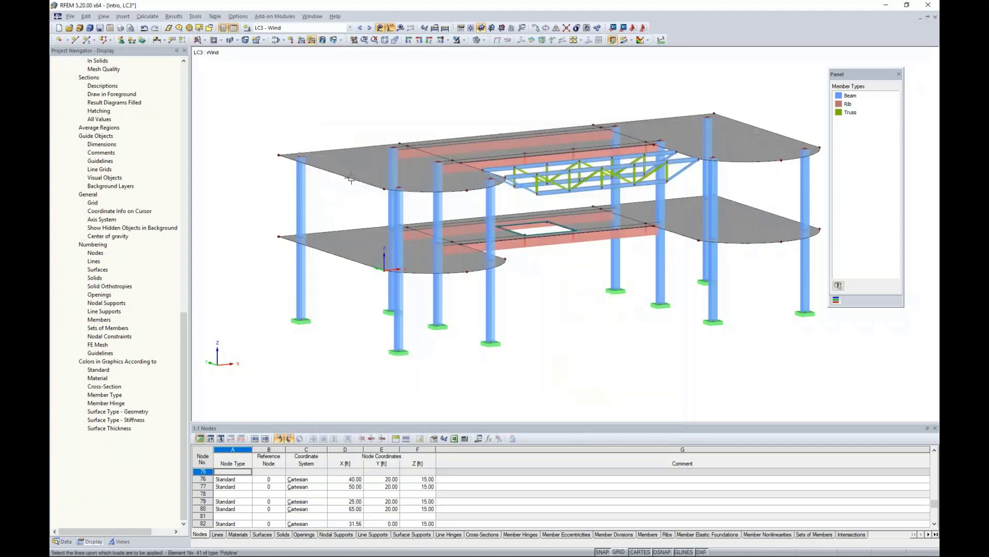
Step: Apply the wind line load to the straight outer and inner edges of both end slabs at floor and roof levels
left_click(351, 180)
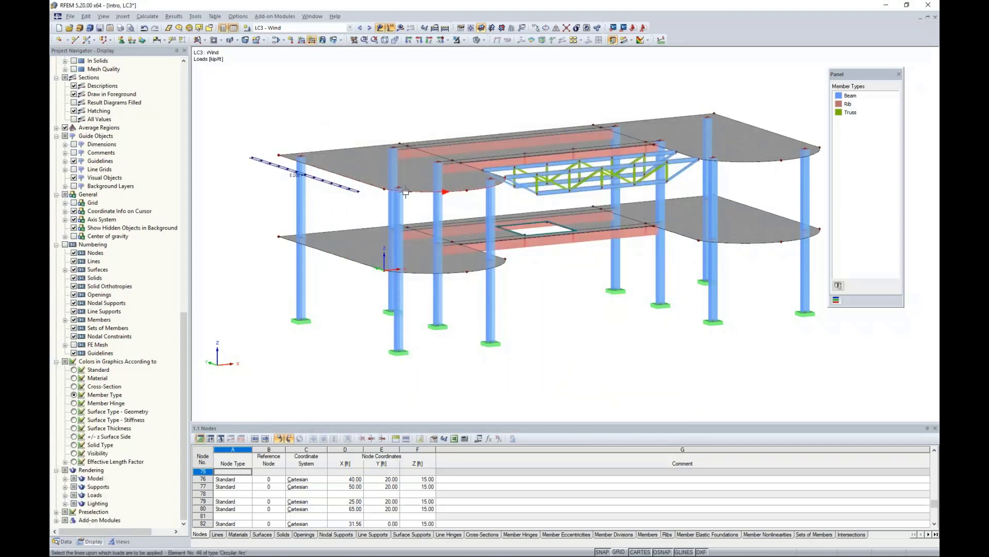
left_click(390, 201)
left_click(402, 273)
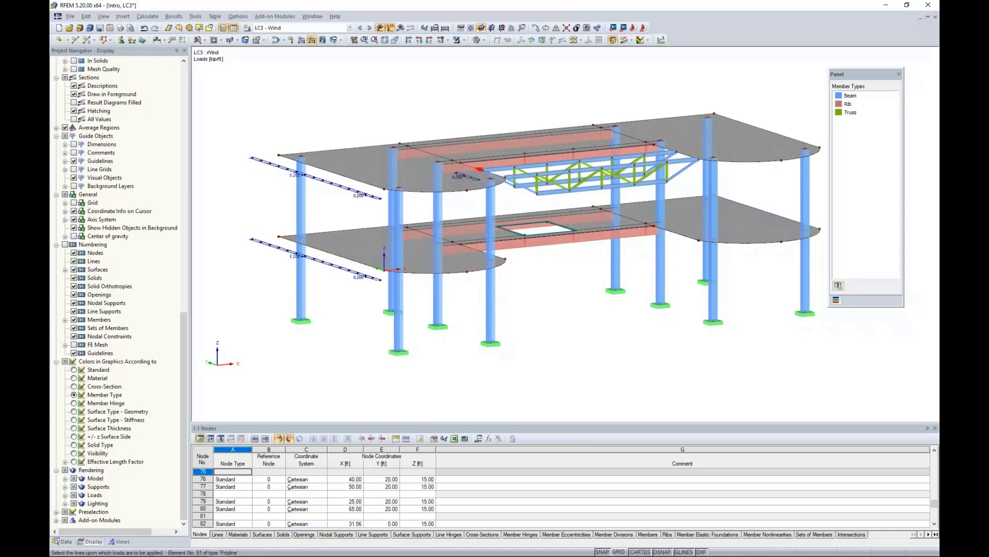
left_click(480, 168)
left_click(476, 249)
left_click(655, 228)
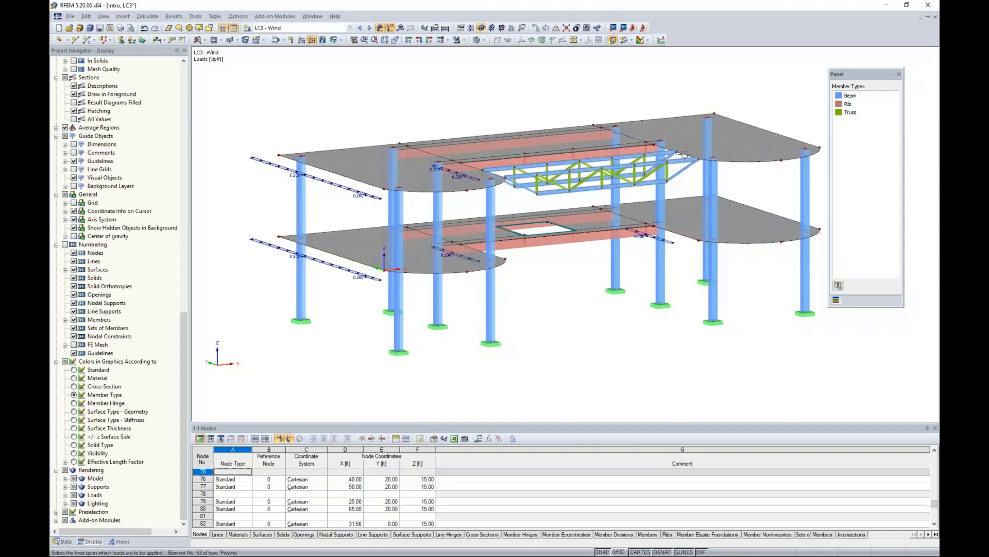
left_click(673, 154)
left_click(661, 146)
left_click(763, 130)
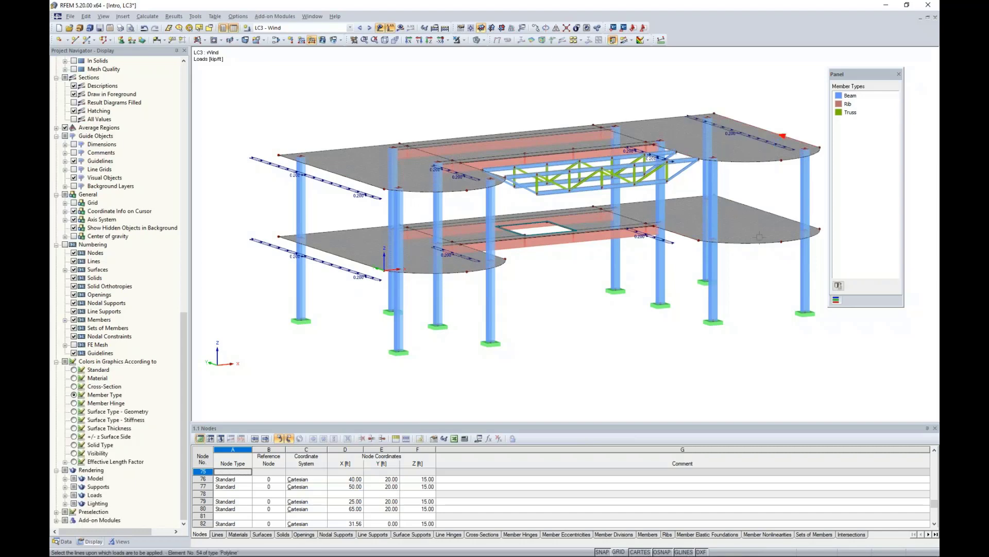
left_click(778, 218)
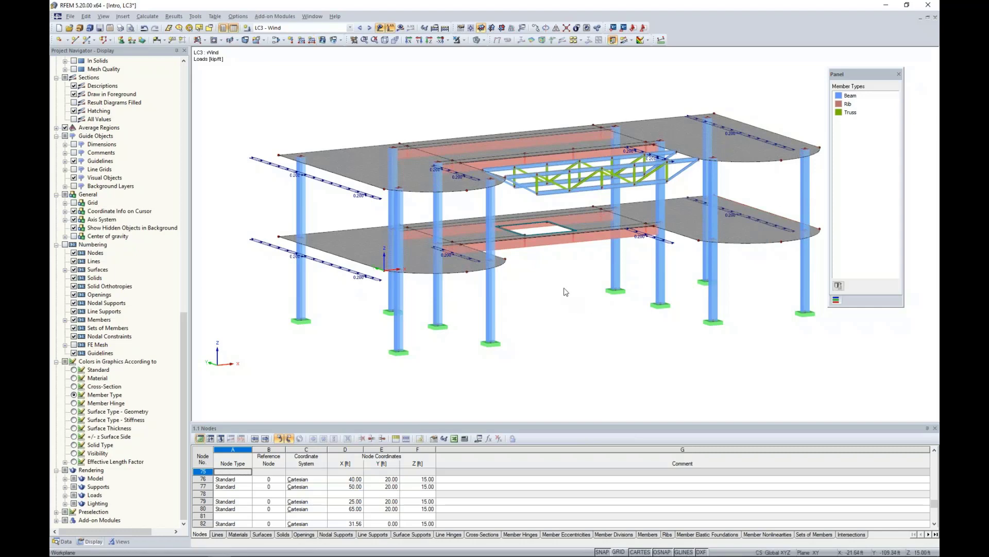
middle_click_drag(565, 291, 535, 279, "ctrl")
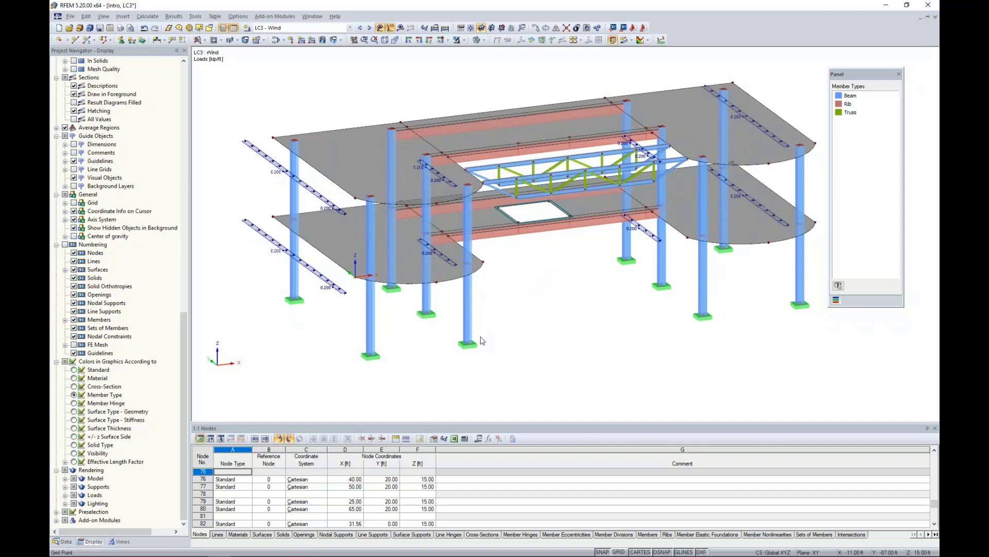
Step: Go through load combinations CO1 to CO5 and examine the loads each one applies to the model
left_click(370, 28)
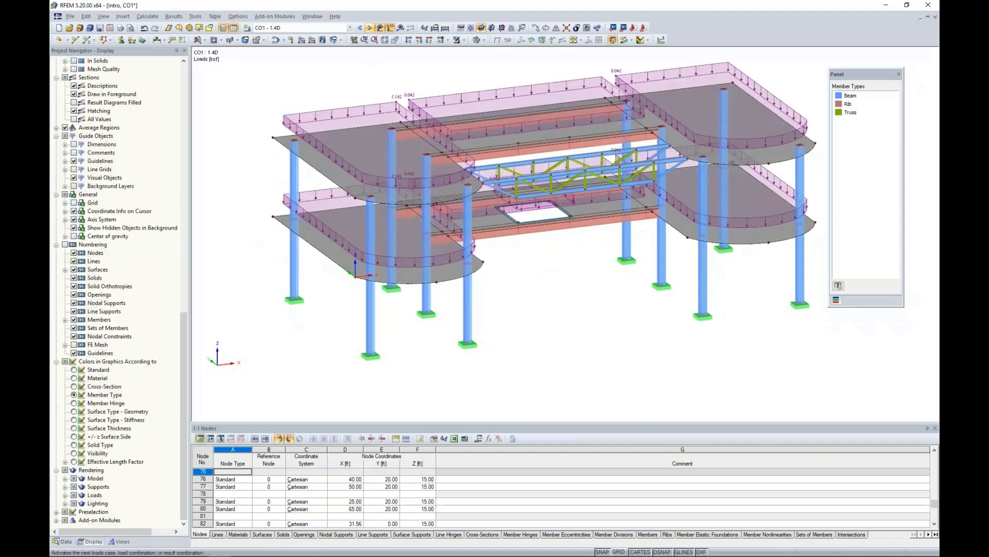
left_click(370, 29)
left_click(370, 29)
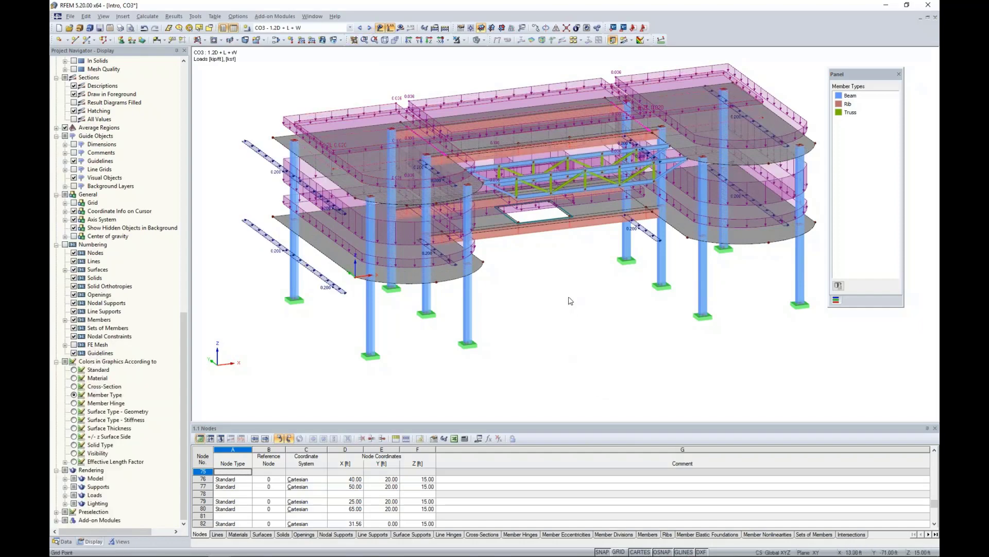
middle_click_drag(565, 310, 552, 280, "ctrl")
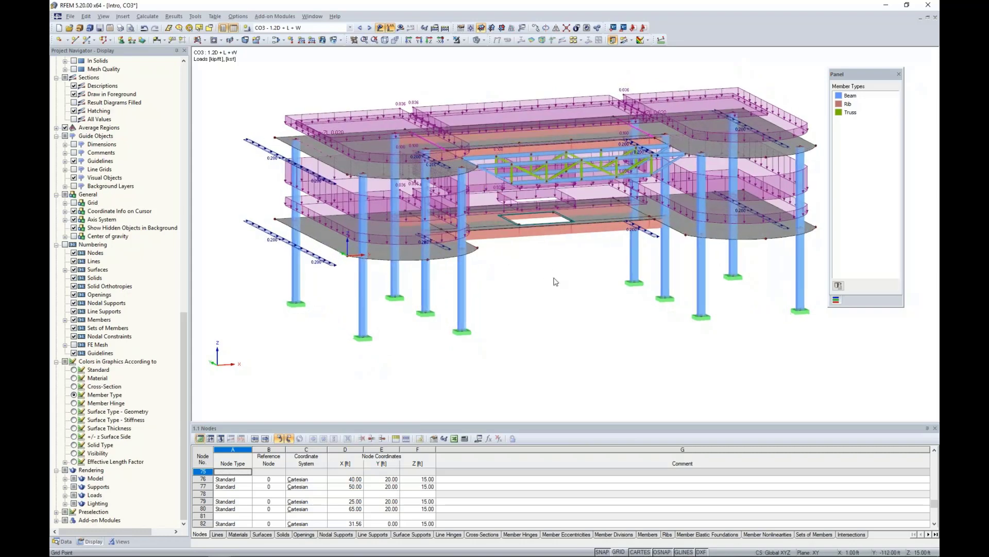
left_click(370, 28)
left_click(370, 28)
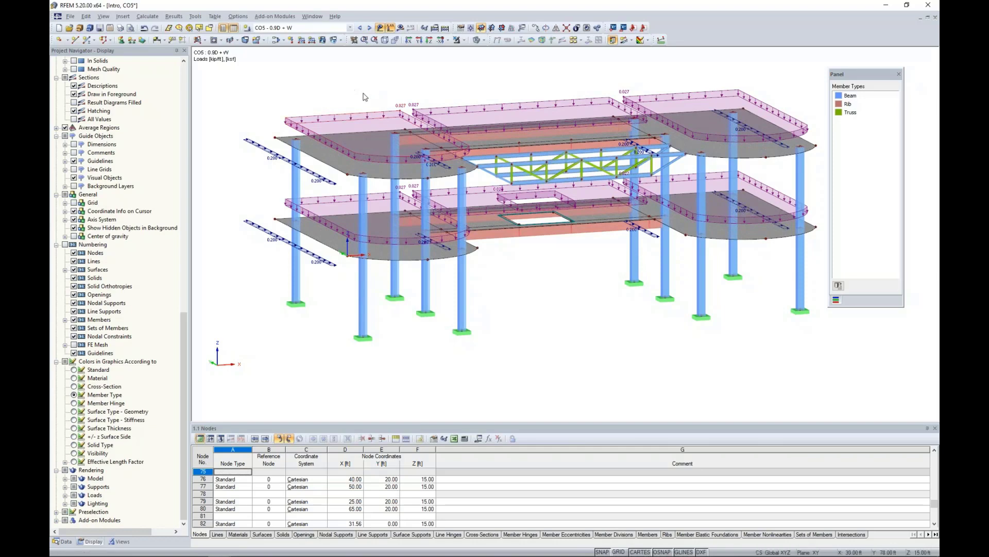
Step: Calculate all results for the model and hide the loads from the deformation display
left_click(148, 16)
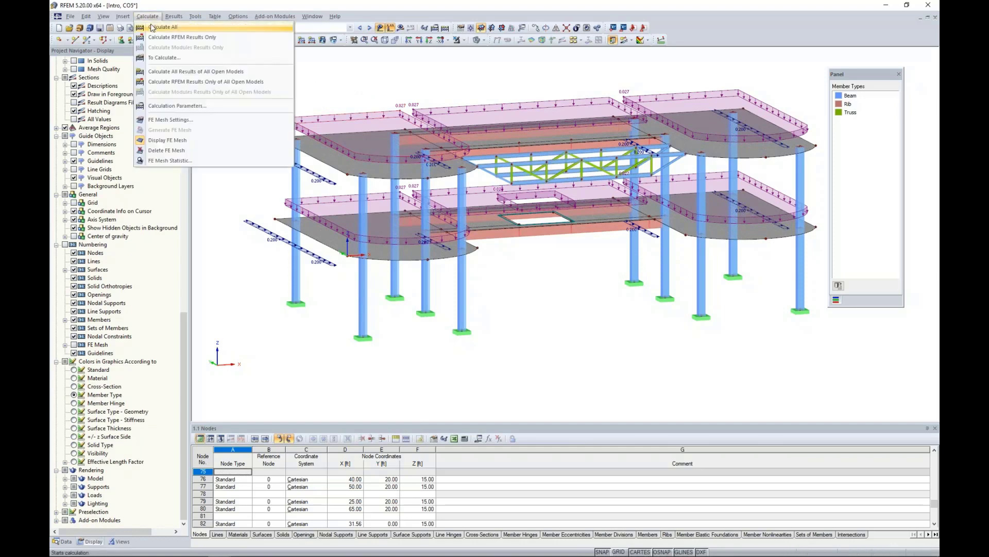
left_click(153, 26)
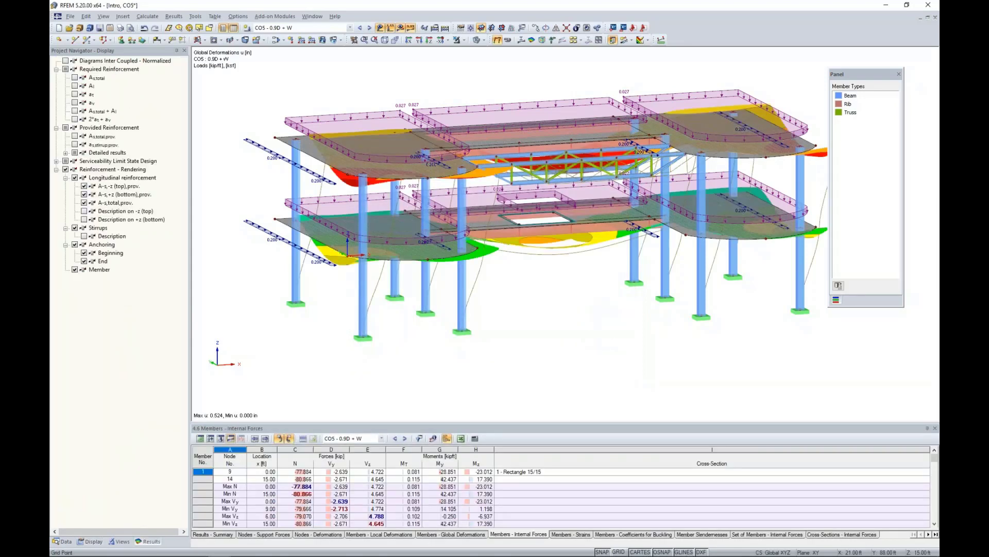
left_click(379, 29)
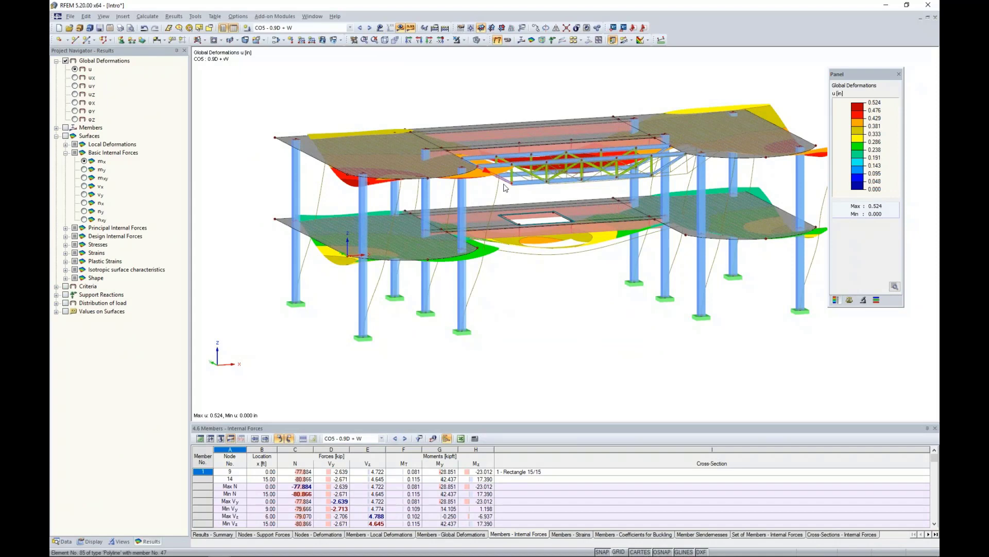
Step: Display the member deformations as colored cross-sections and enable smooth color transition for the result colors
left_click(91, 541)
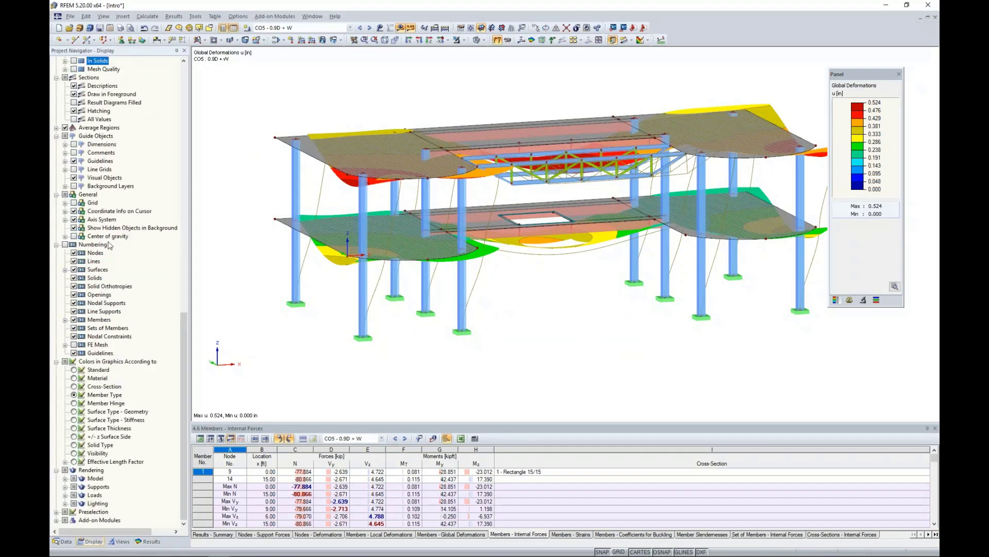
scroll(110, 246, "up", 11)
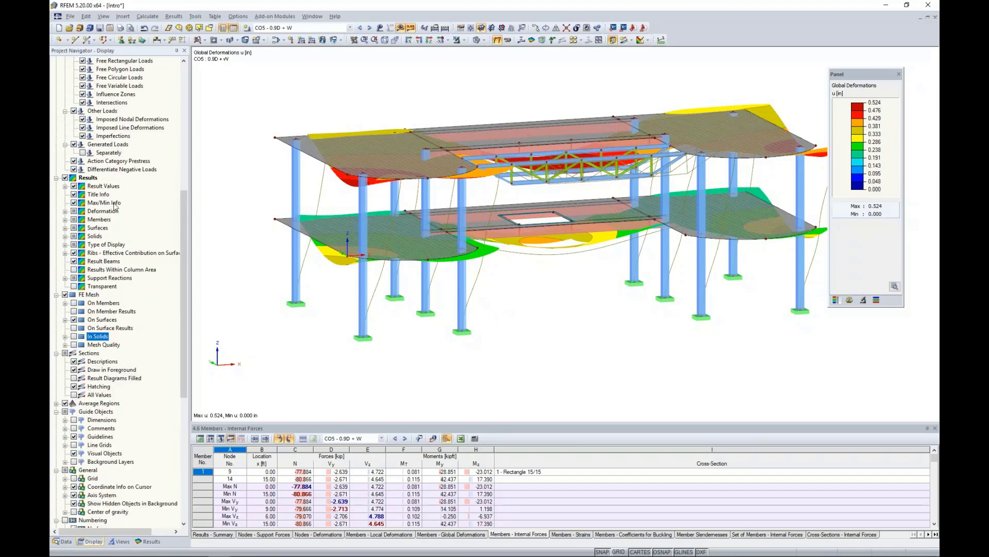
left_click(65, 211)
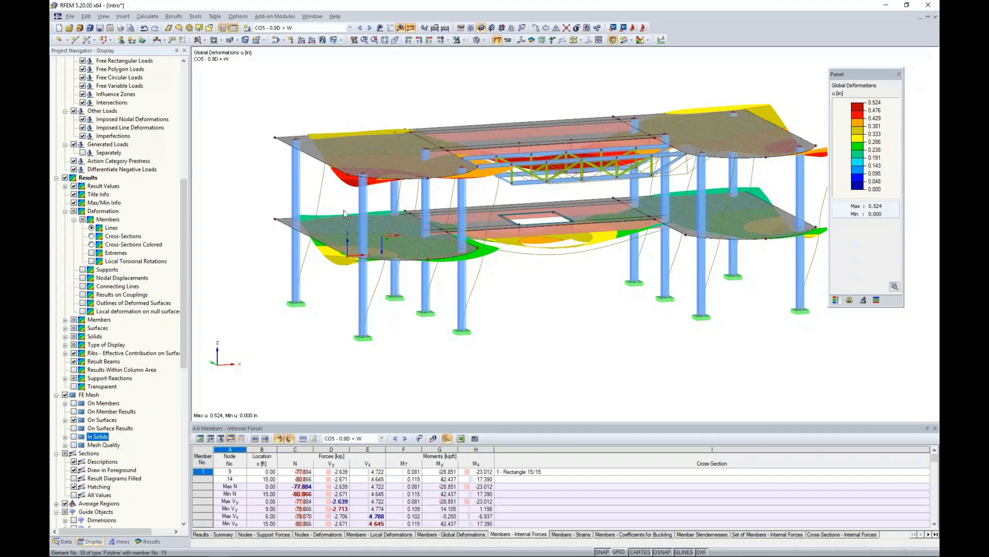
left_click(92, 245)
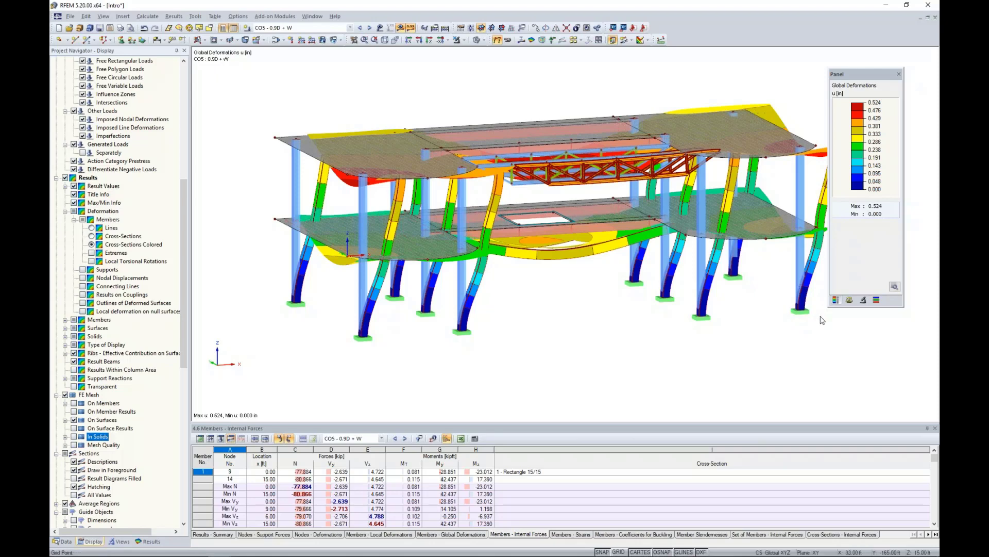
left_click(894, 286)
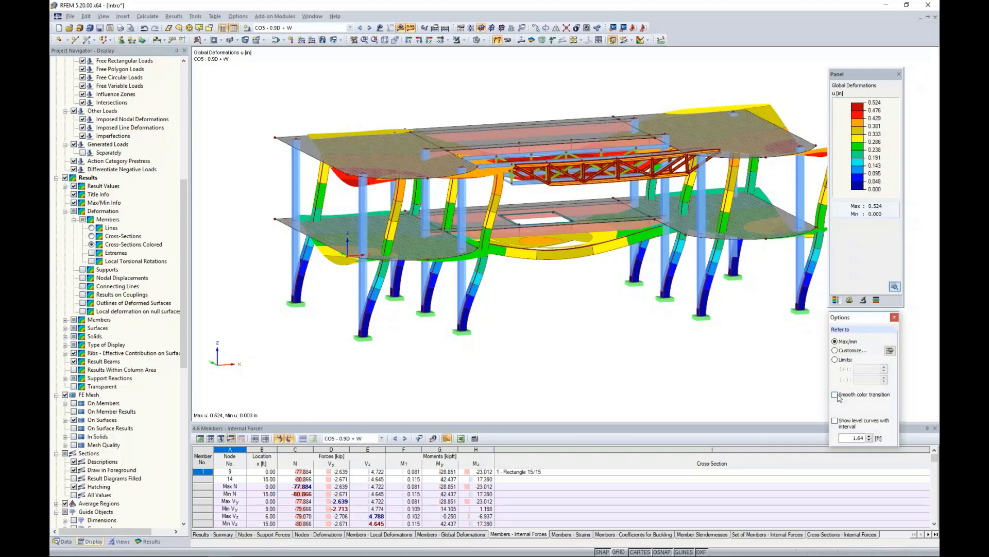
left_click(895, 317)
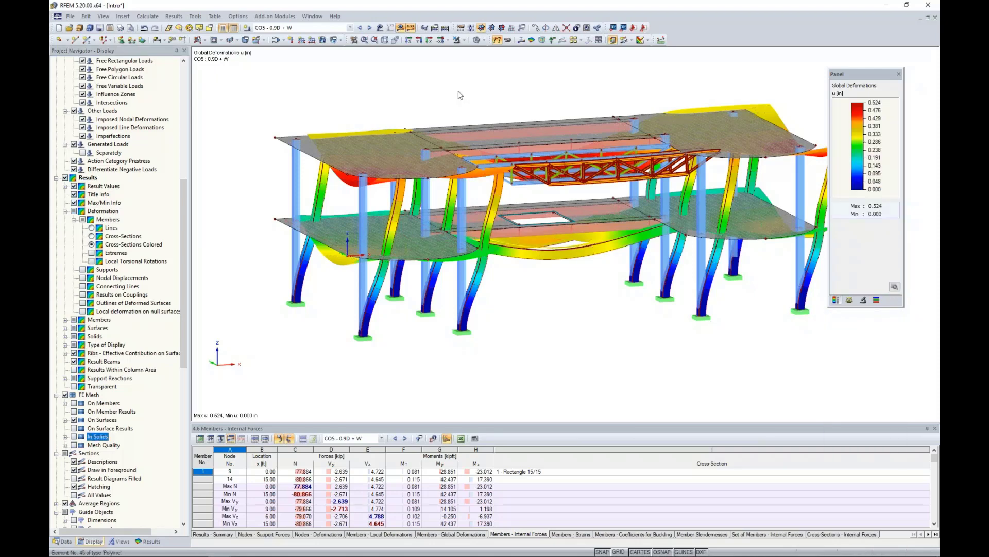
Step: Display the deformations of load combination CO7 and set the deformation display factor to 25
left_click(369, 28)
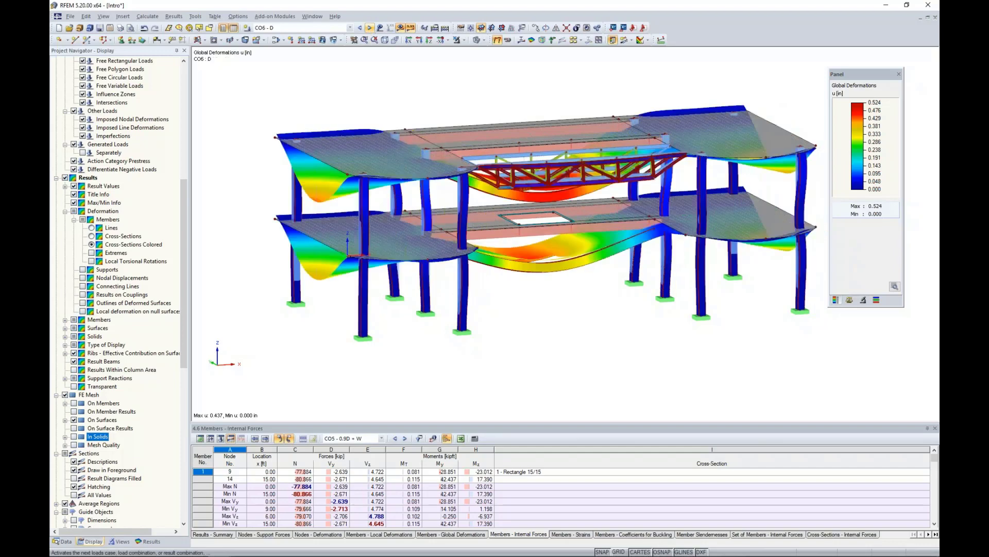
left_click(370, 27)
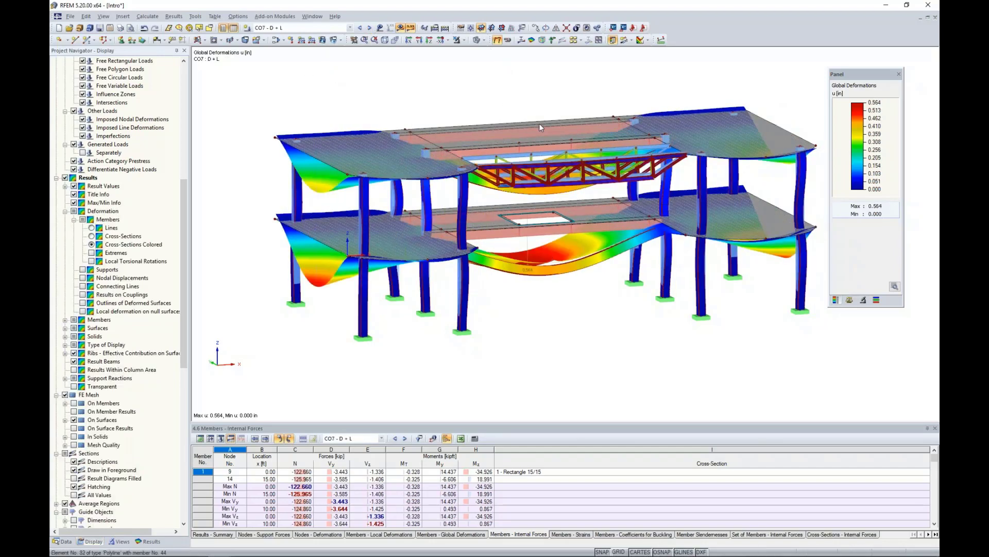
left_click(849, 300)
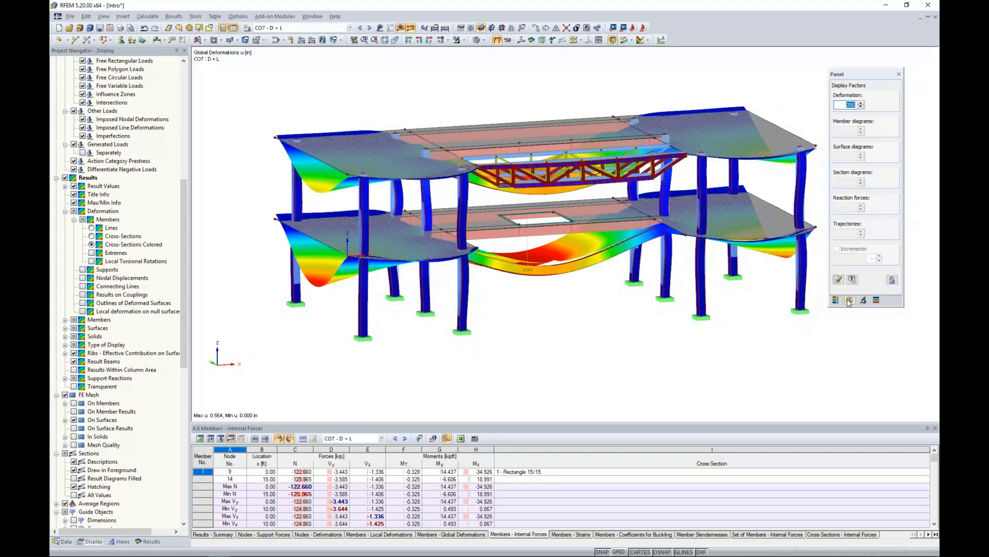
left_click(861, 106)
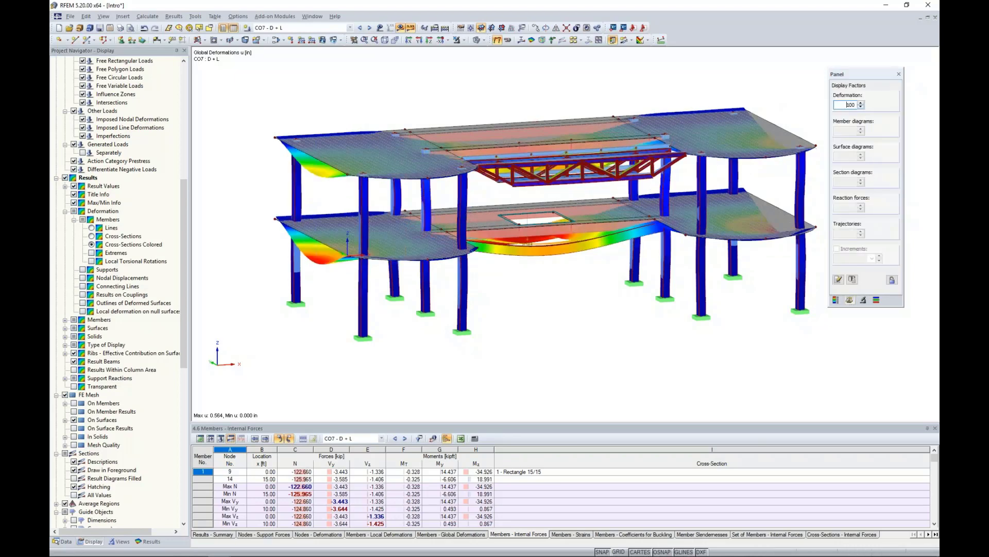
double_click(848, 105)
type("25")
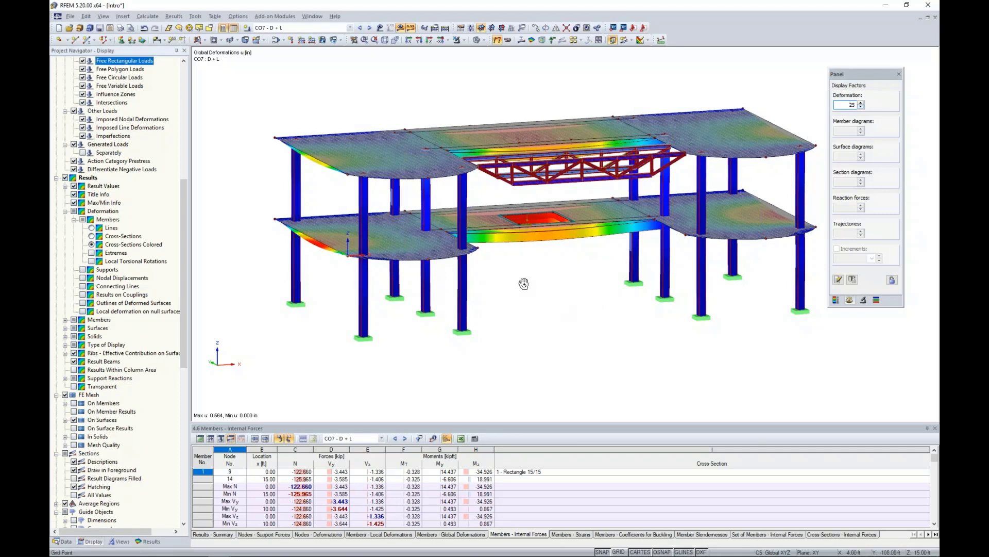
Step: Switch to load combination CO8 and show the member internal force My diagrams instead of the global deformations
left_click(370, 28)
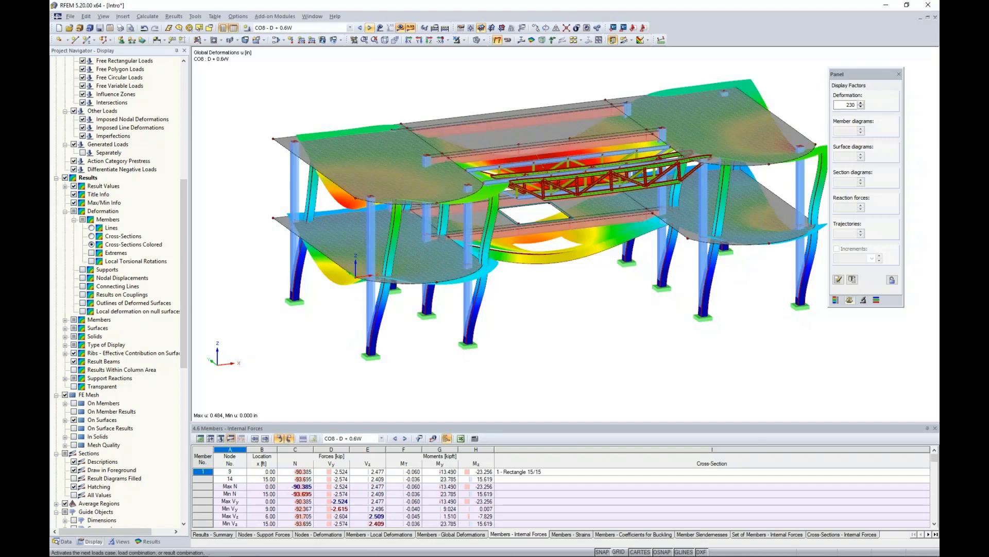
left_click(149, 541)
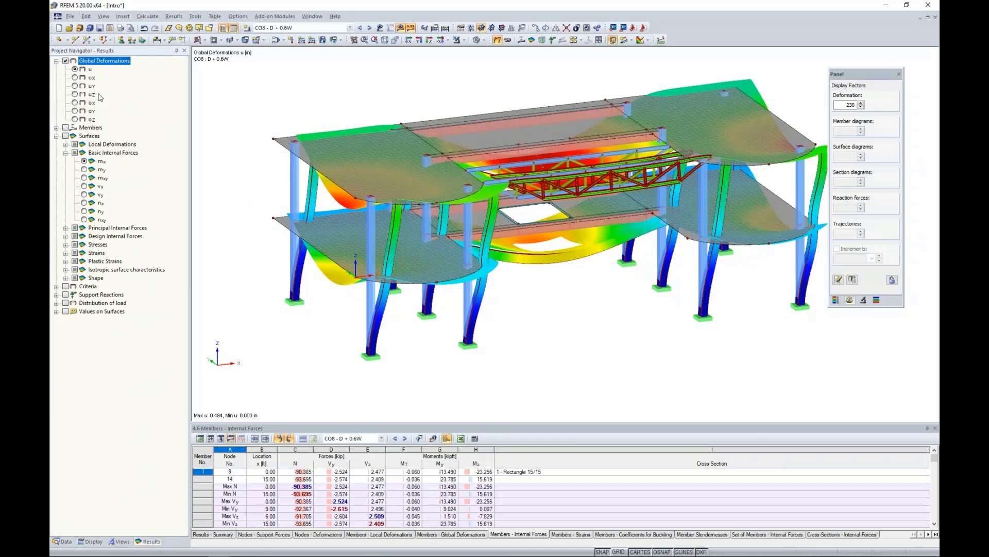
left_click(57, 128)
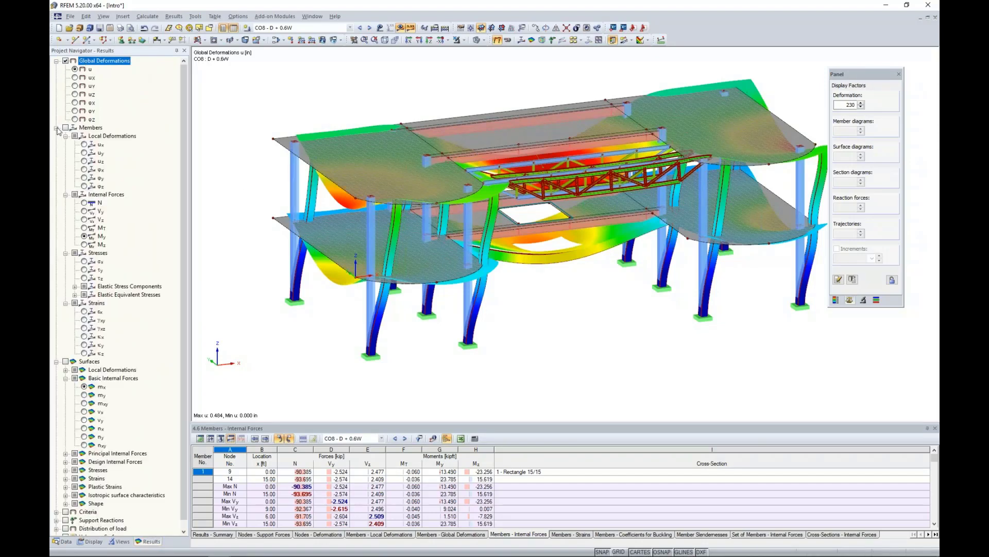
left_click(66, 128)
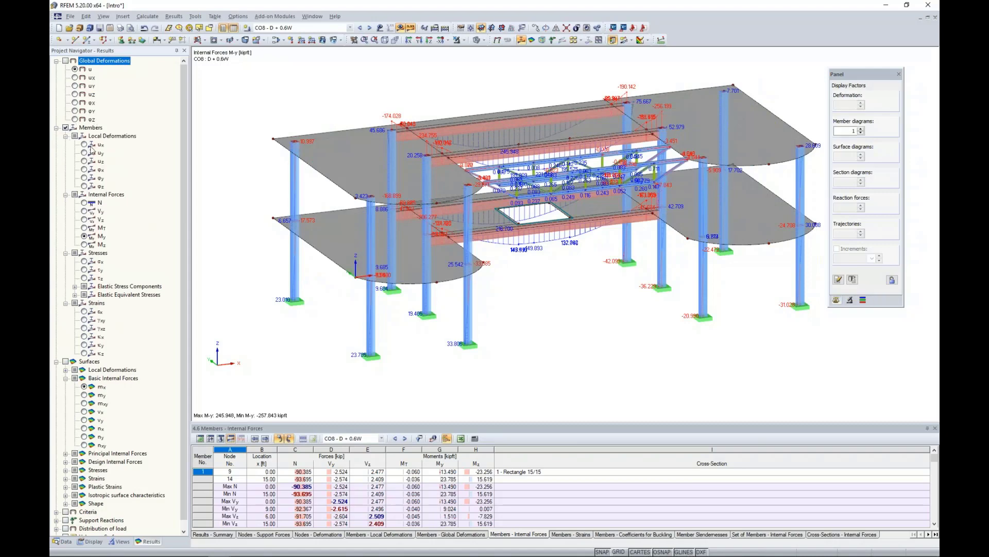
middle_click_drag(292, 181, 315, 173, "ctrl")
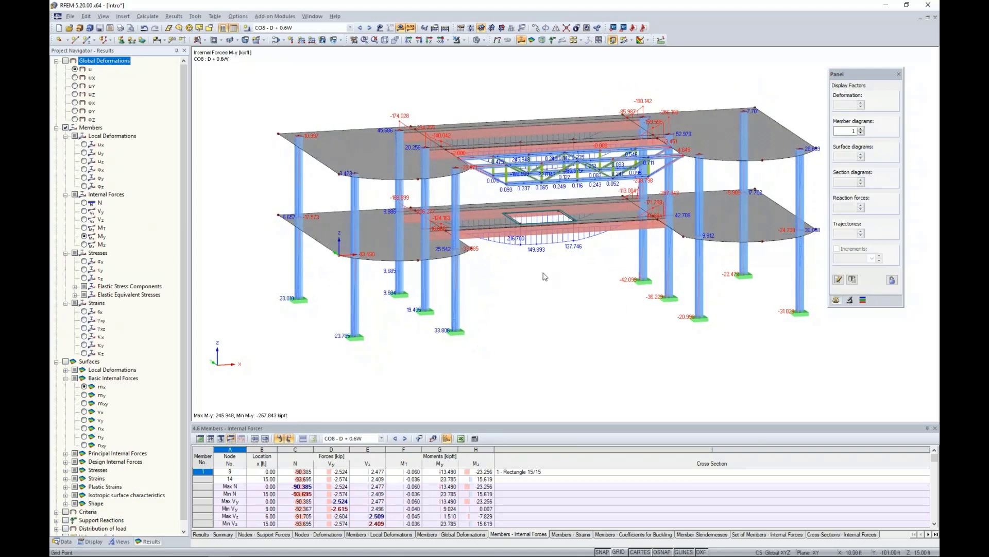
scroll(545, 277, "up", 5)
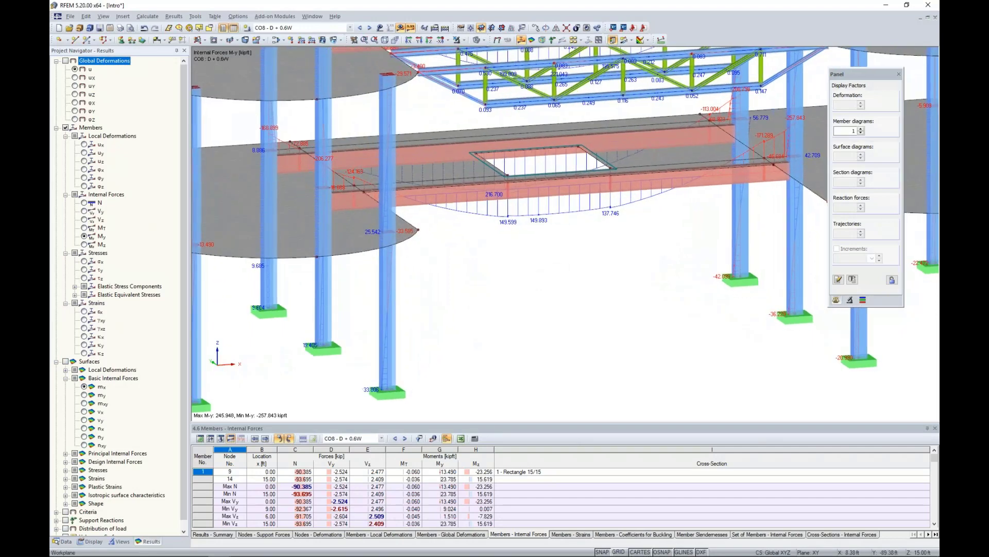
middle_click_drag(546, 281, 409, 265)
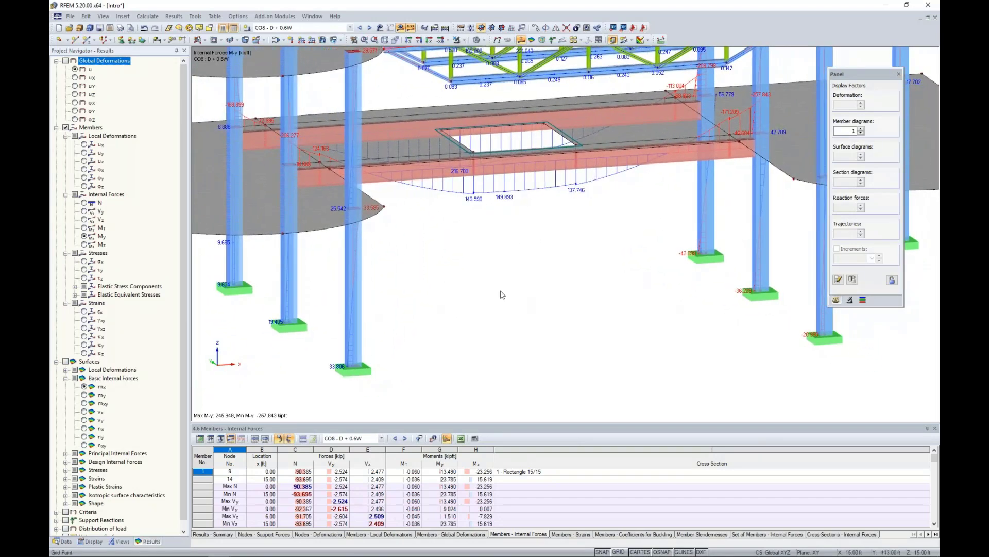
Step: Go through the member internal force diagrams for N, Vz, My and Mz in load combination CO8
left_click(85, 203)
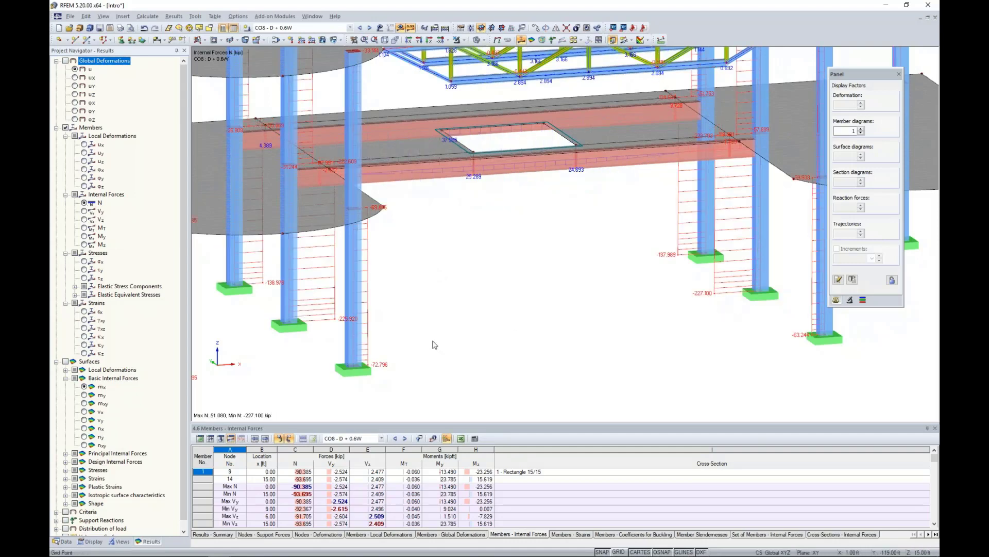
left_click(85, 219)
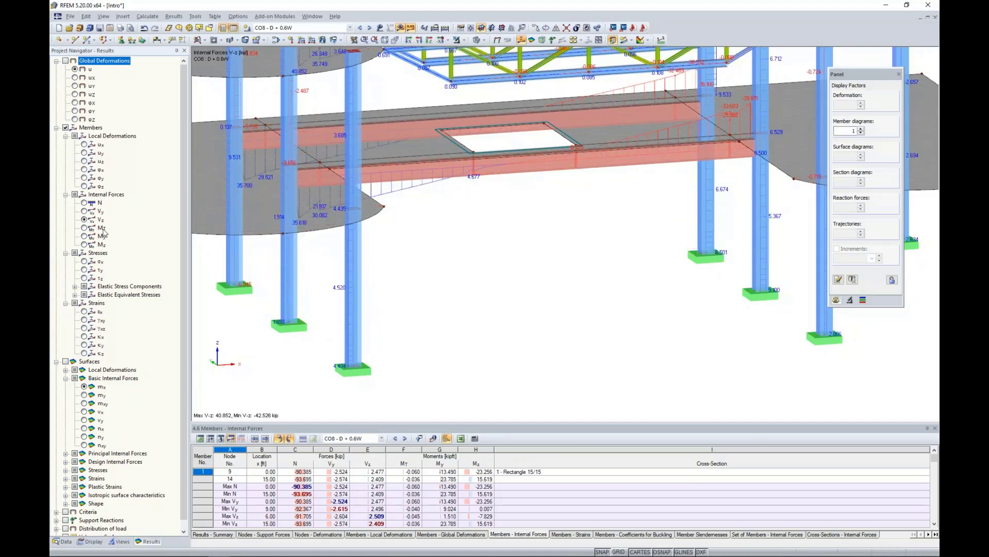
left_click(85, 236)
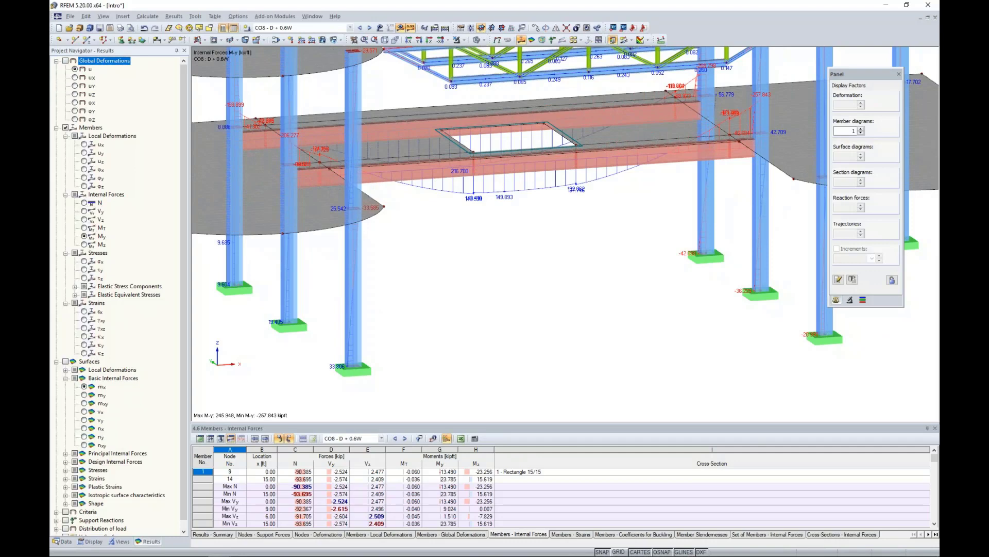
left_click(84, 244)
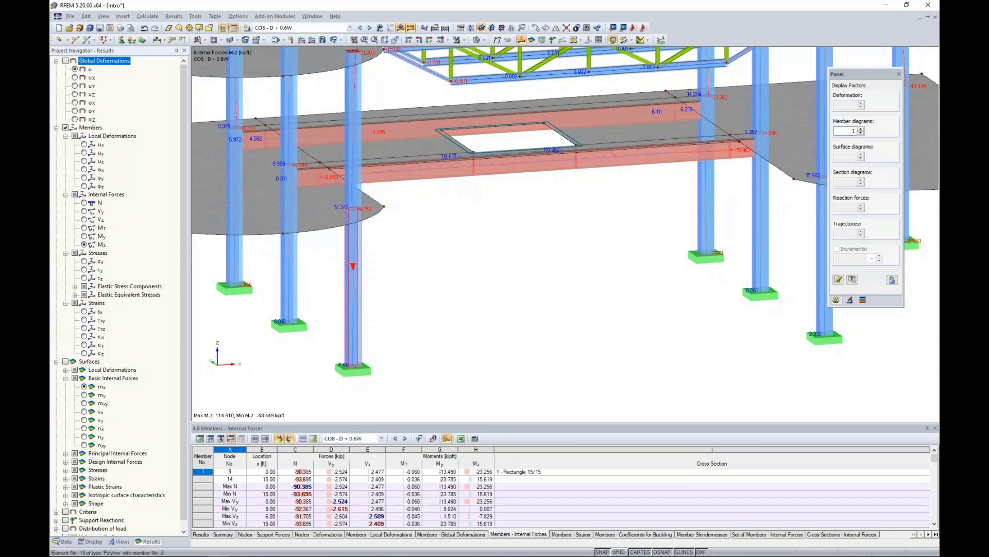
Step: View the result diagrams of column member 2 with axial force N added, comparing CO8, CO9 and CO7
right_click(353, 267)
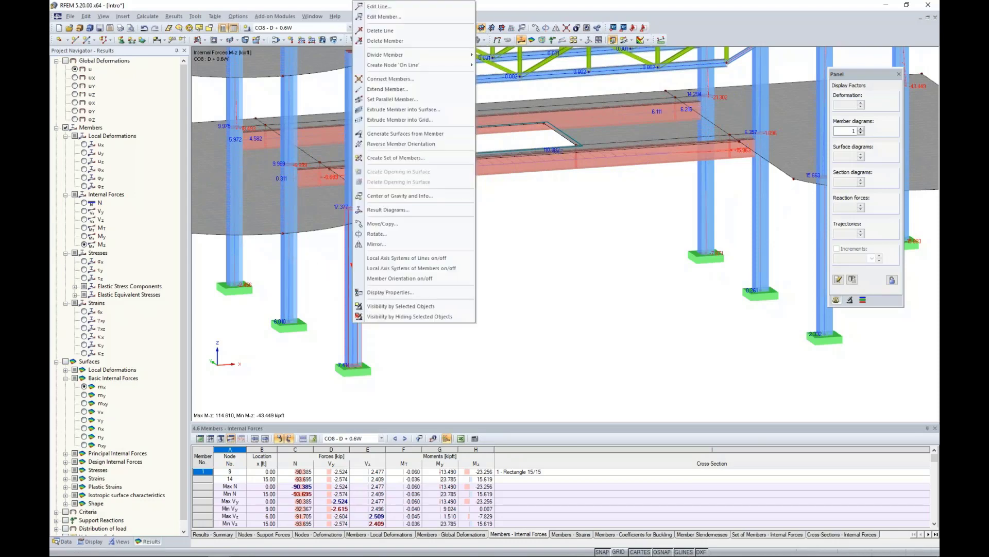
left_click(384, 211)
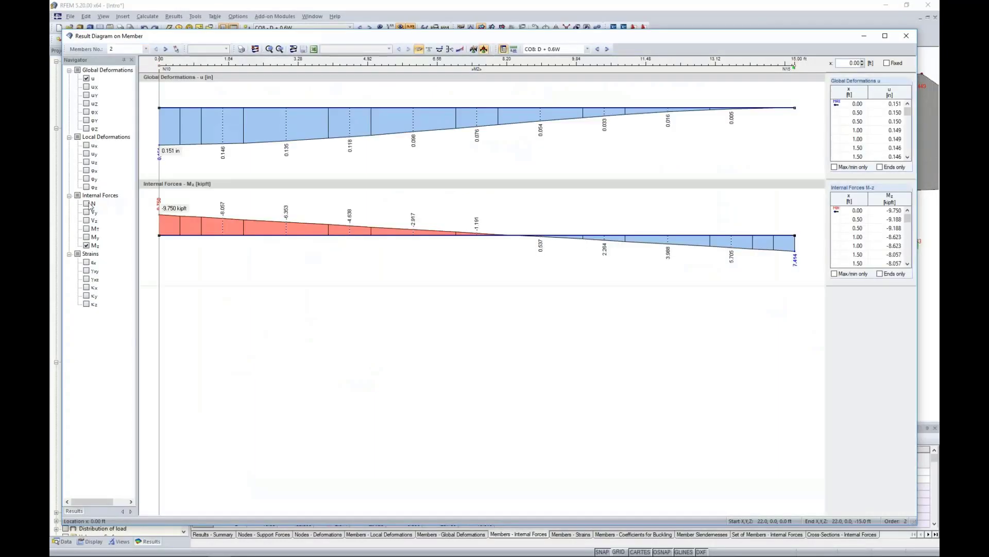
left_click(86, 203)
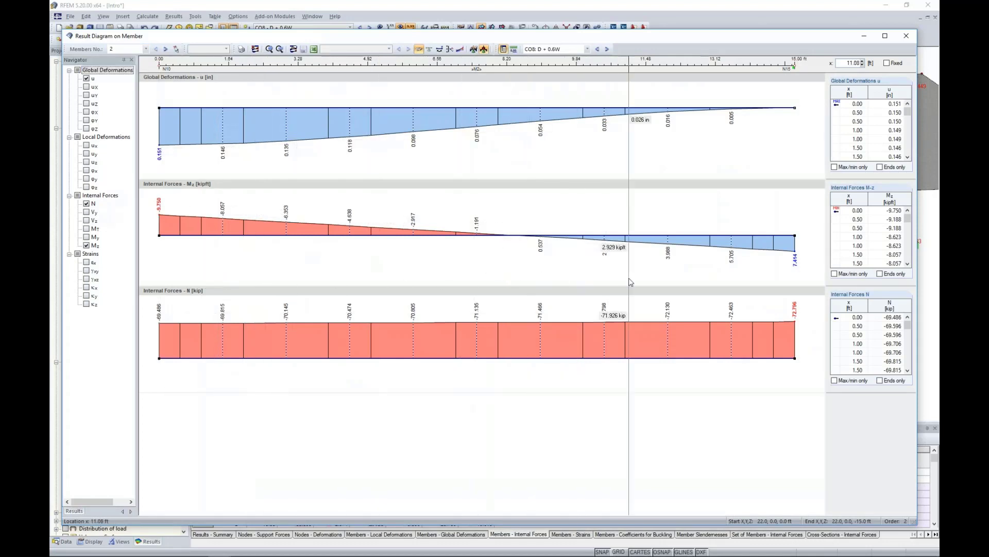
left_click(607, 49)
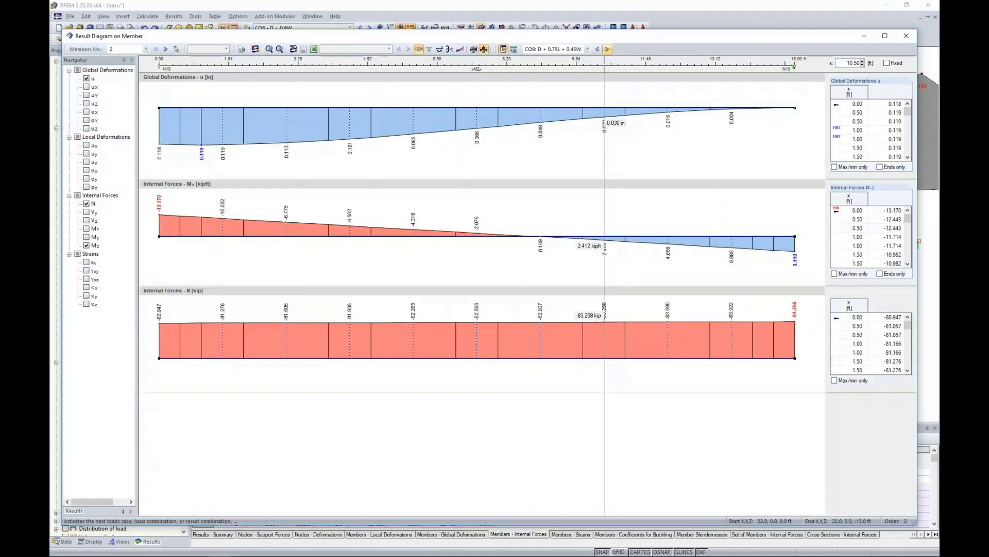
left_click(597, 49)
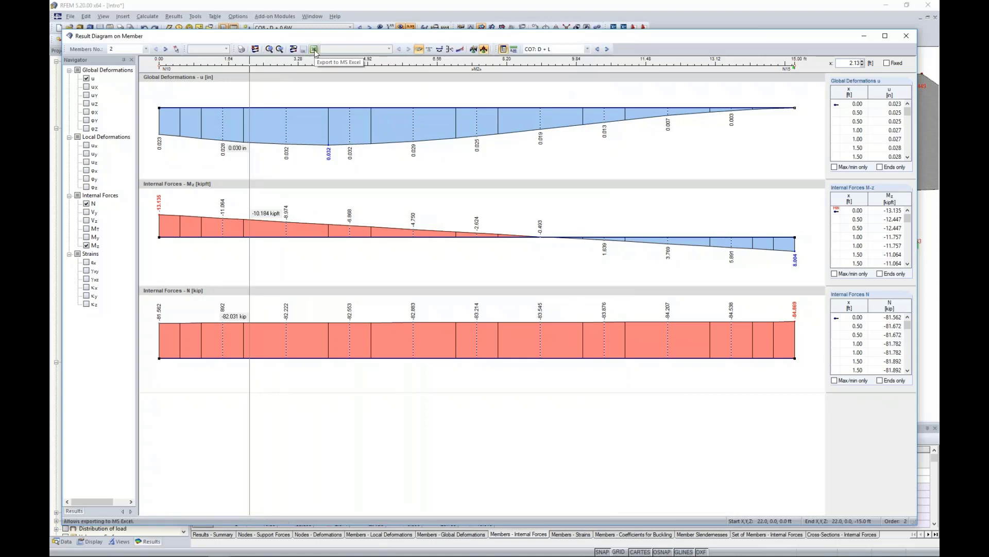
left_click(908, 37)
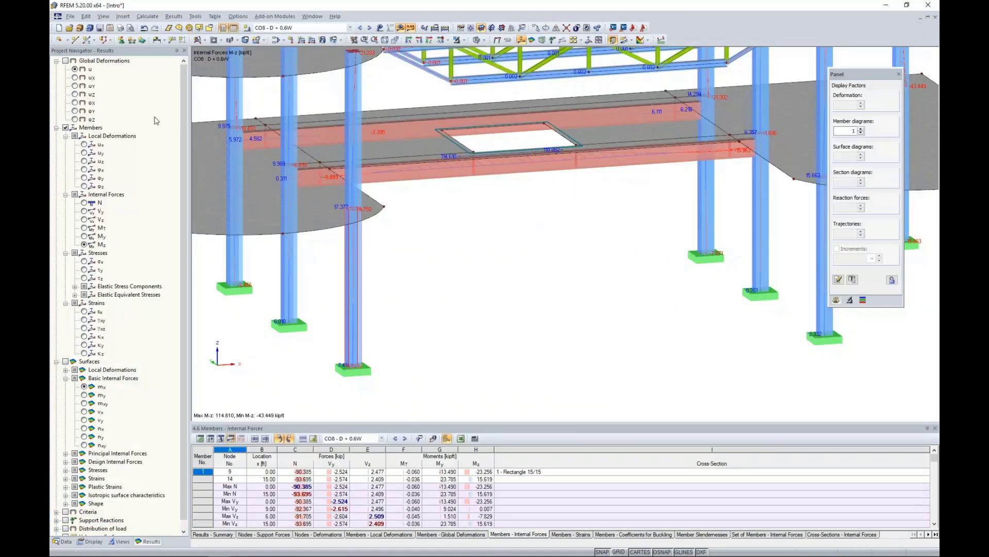
Step: Replace the member results with the surface bending moments mx and enable smooth color transition for them
left_click(57, 128)
left_click(65, 127)
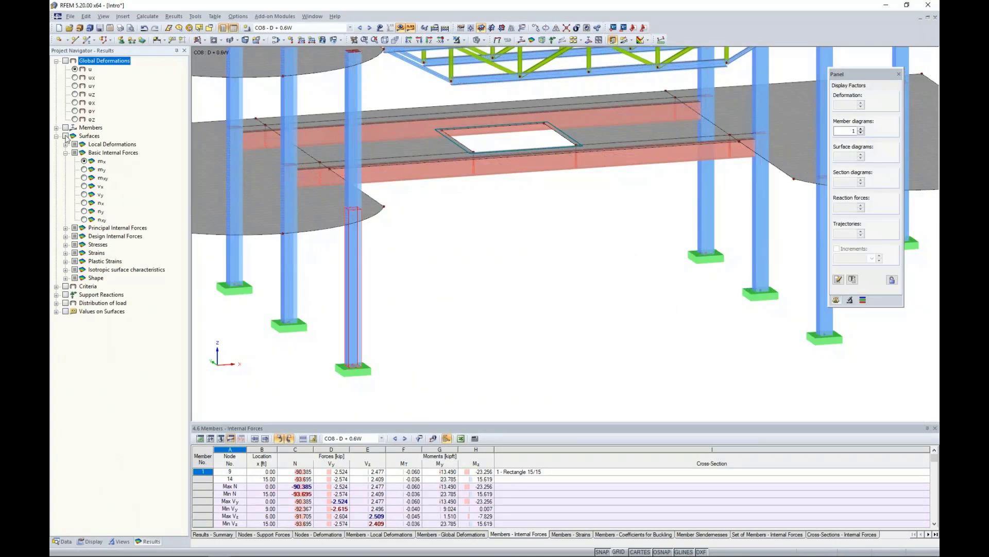
left_click(65, 136)
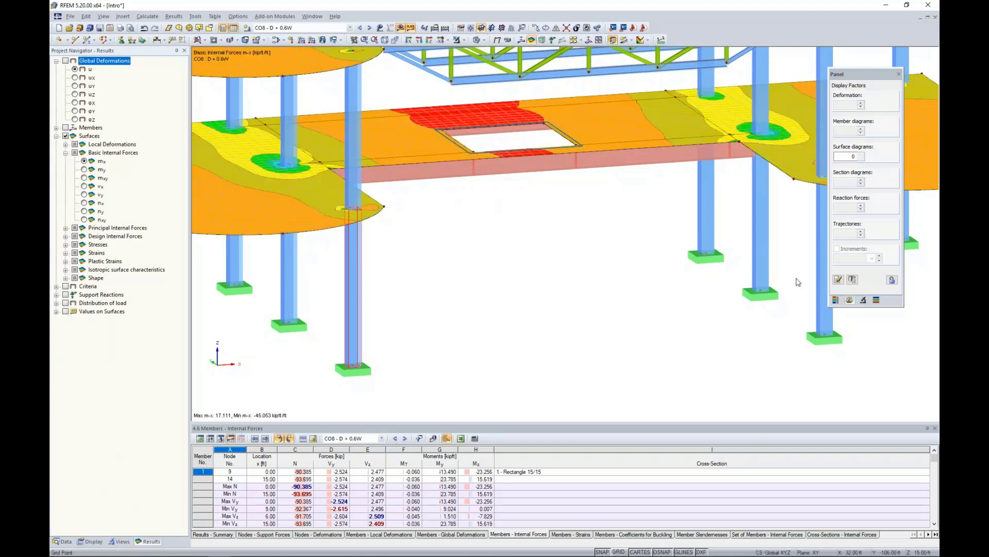
left_click(836, 301)
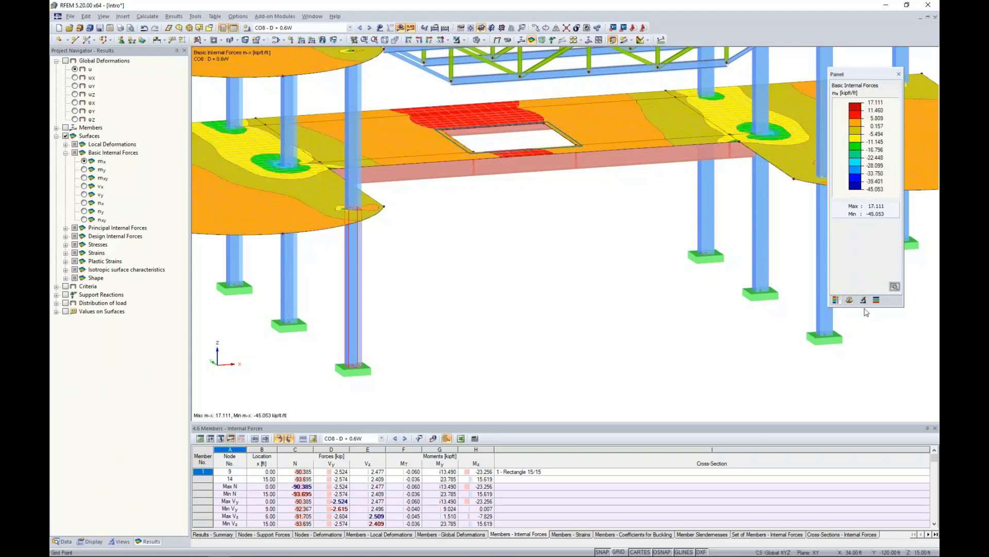
left_click(895, 287)
left_click(836, 394)
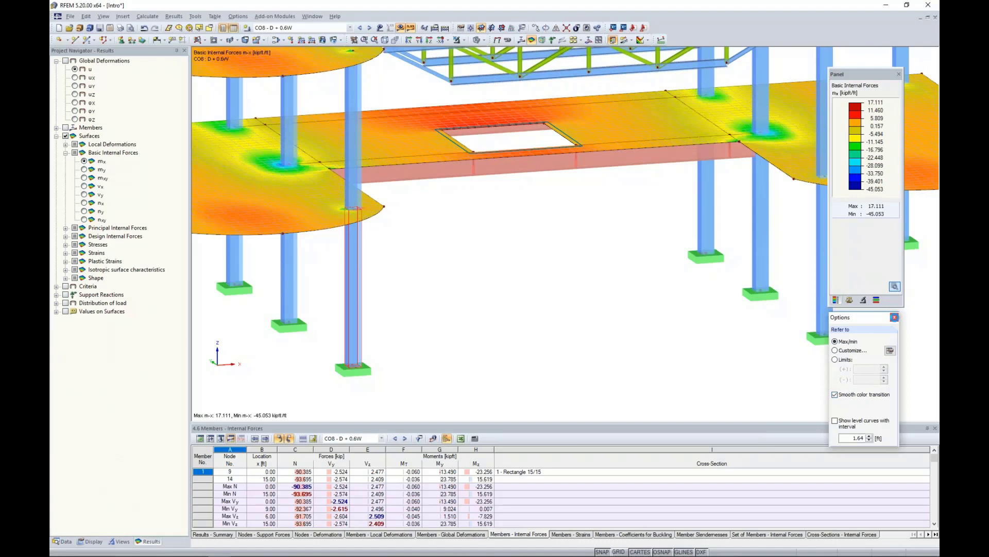
left_click(895, 317)
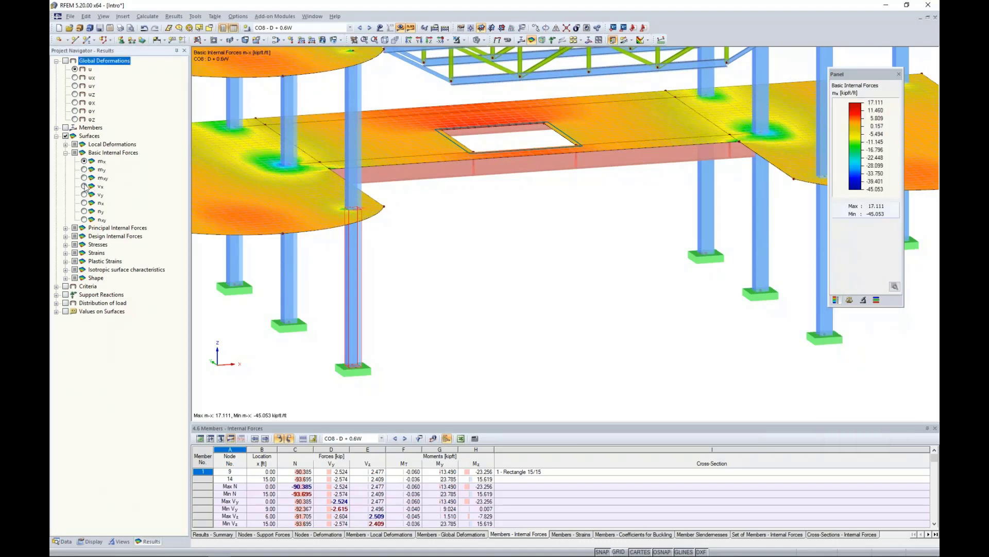
Step: View the surface shear force vx followed by the axial force nx on the slabs
left_click(84, 186)
middle_click_drag(421, 223, 317, 227)
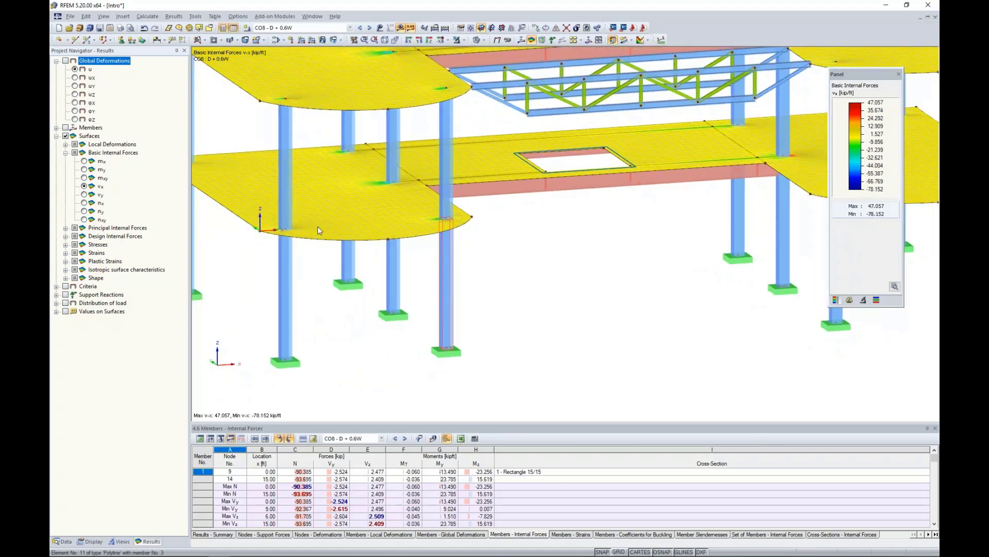
left_click(85, 203)
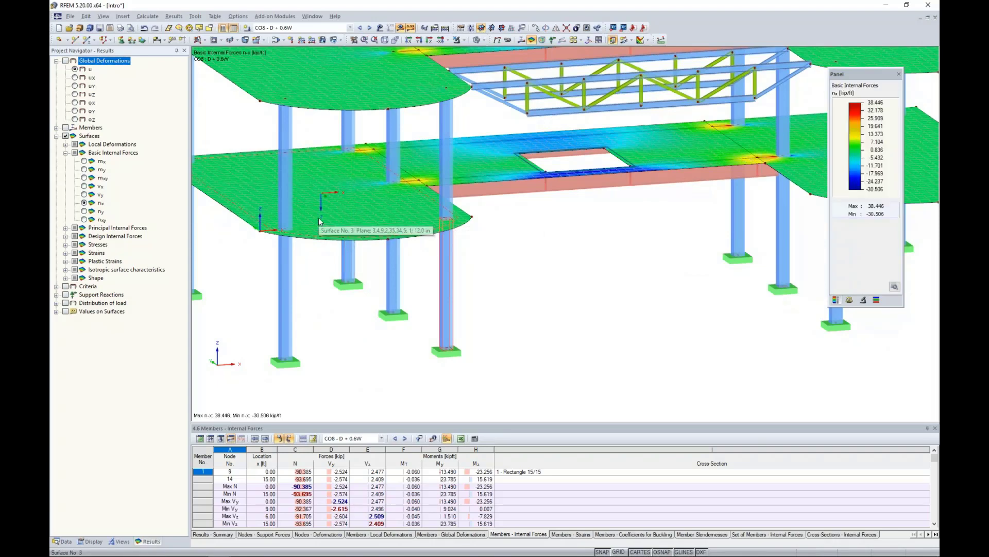
Step: Display the support reactions on the model and switch to load combination CO7
left_click(56, 136)
left_click(66, 153)
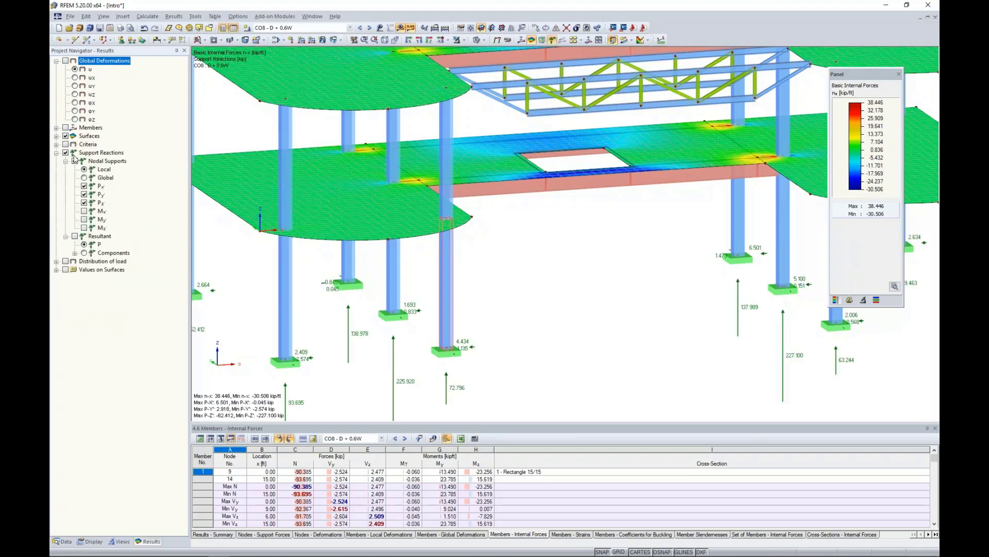
left_click(360, 27)
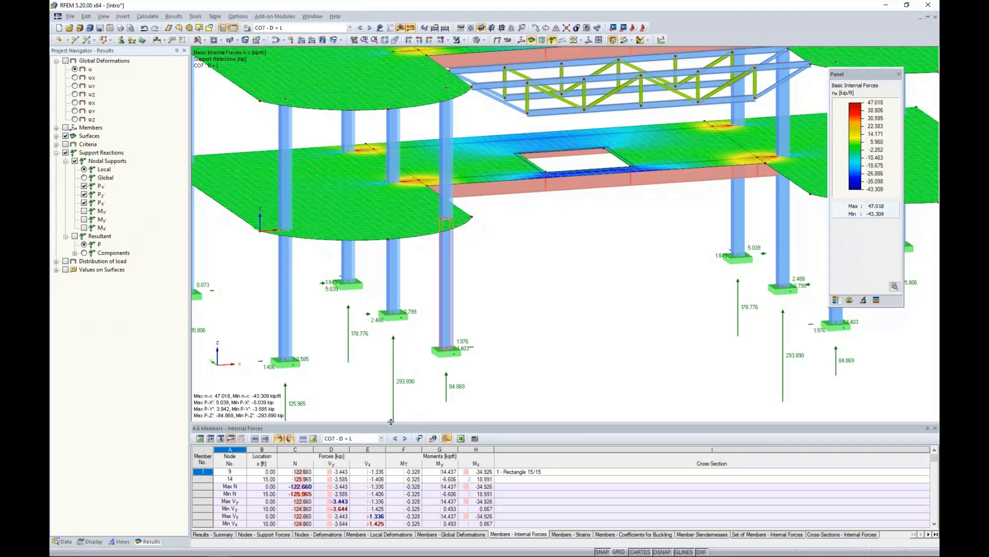
Step: Enlarge the results table, show the nodal support forces, and locate the support at node 17 in the model
left_click_drag(392, 422, 391, 344)
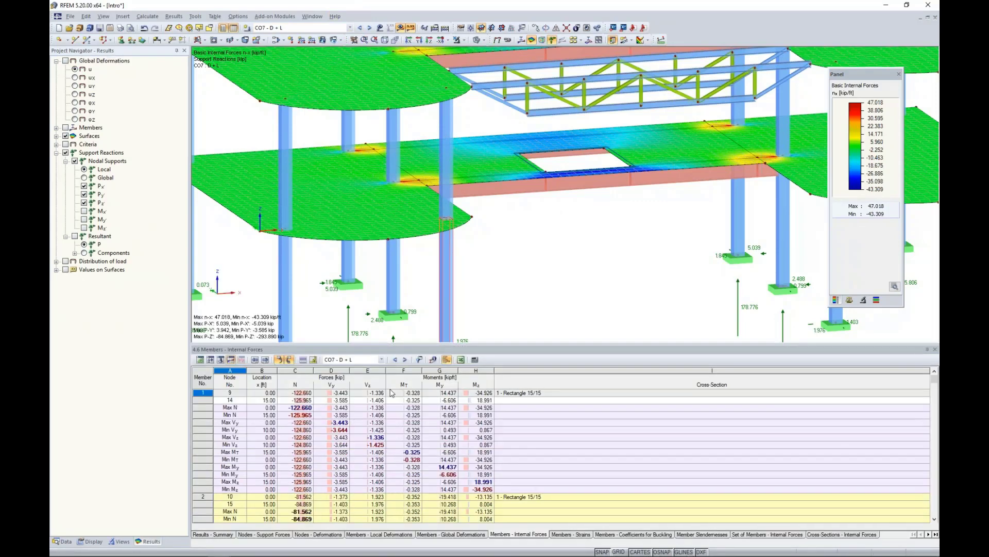
left_click(267, 534)
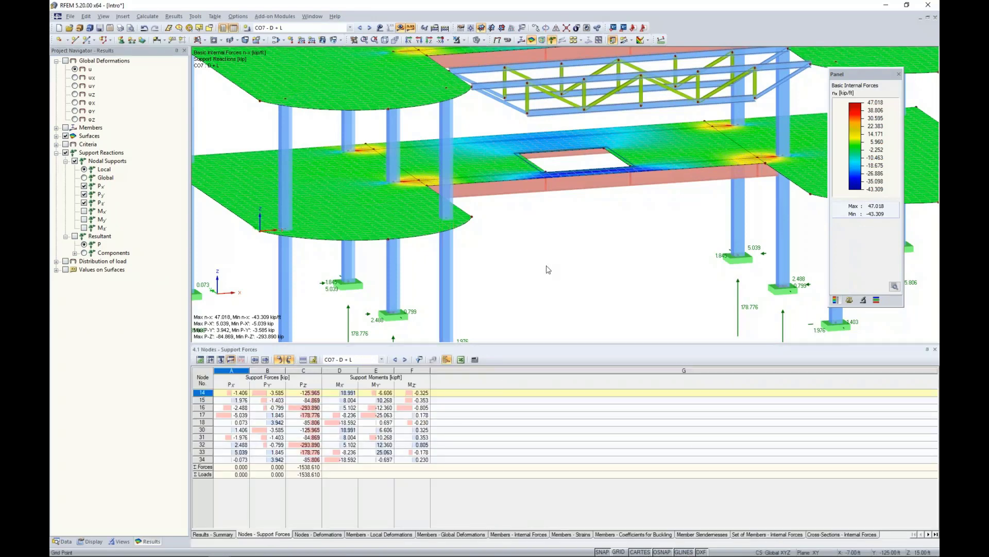
middle_click_drag(660, 265, 746, 190)
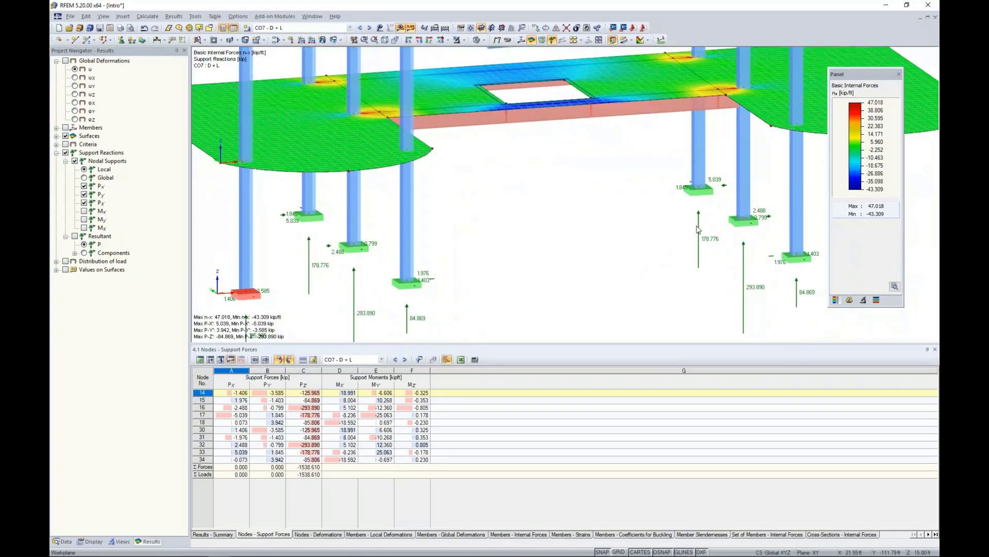
left_click(340, 415)
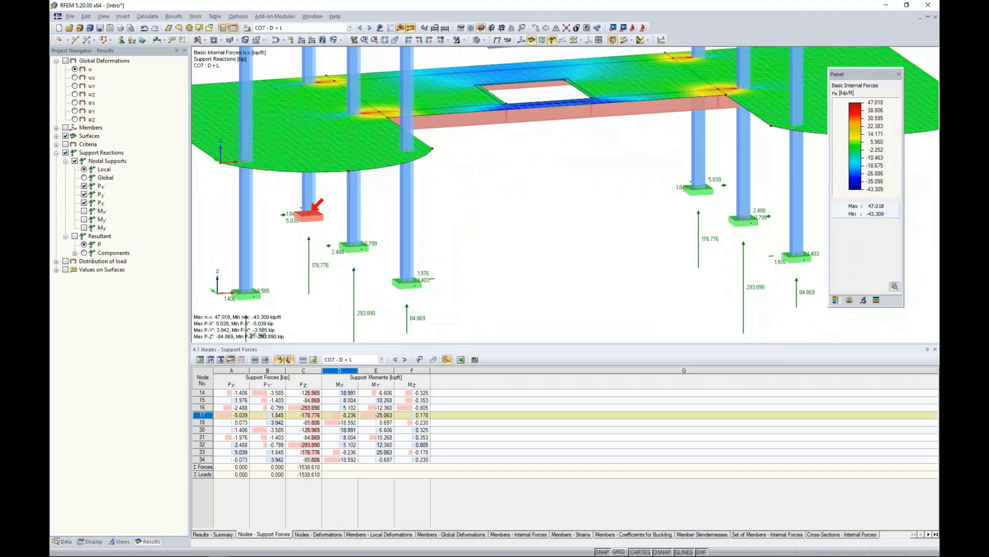
Step: Go through the nodal support forces at nodes 18, 31 and 30, locating the selected support in the model
key("Down")
key("Left")
key("Down")
key("Down")
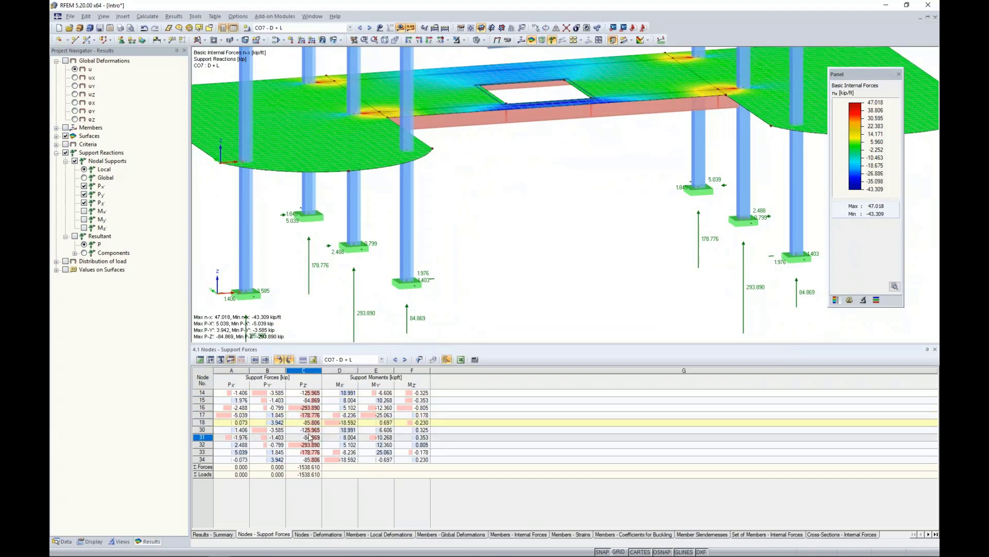
scroll(762, 272, "down", 3)
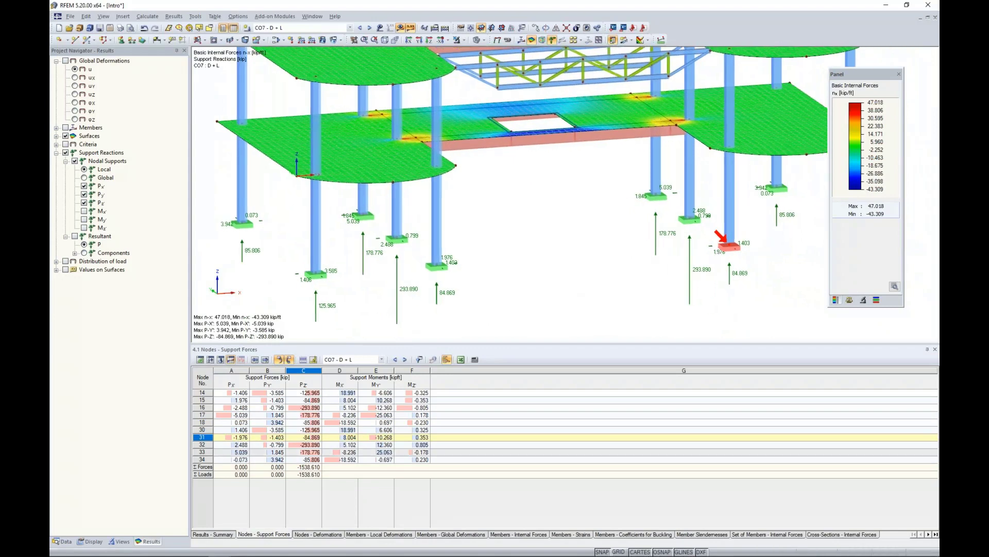
key("Up")
key("Left")
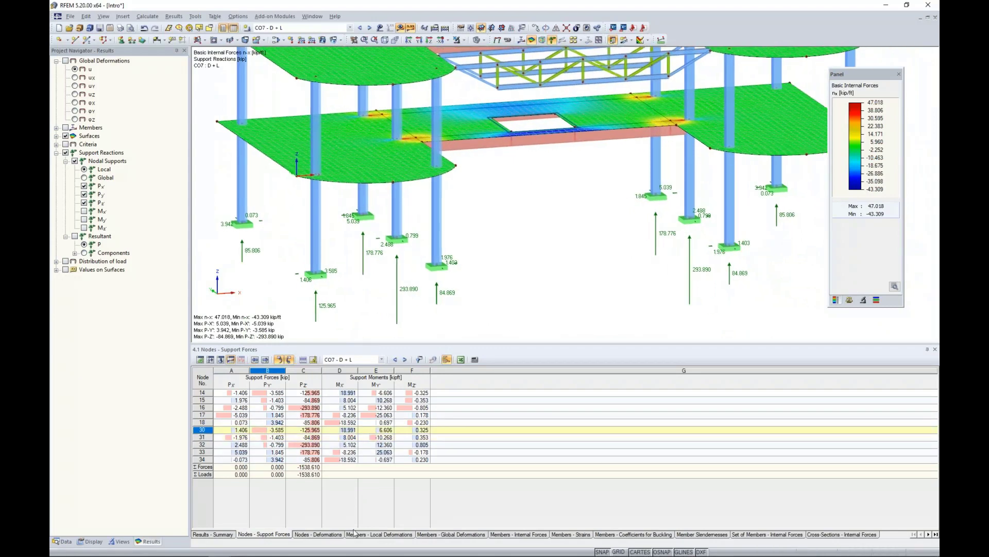
Step: Show the member internal forces table and locate the result positions of member 1 along its column
left_click(502, 536)
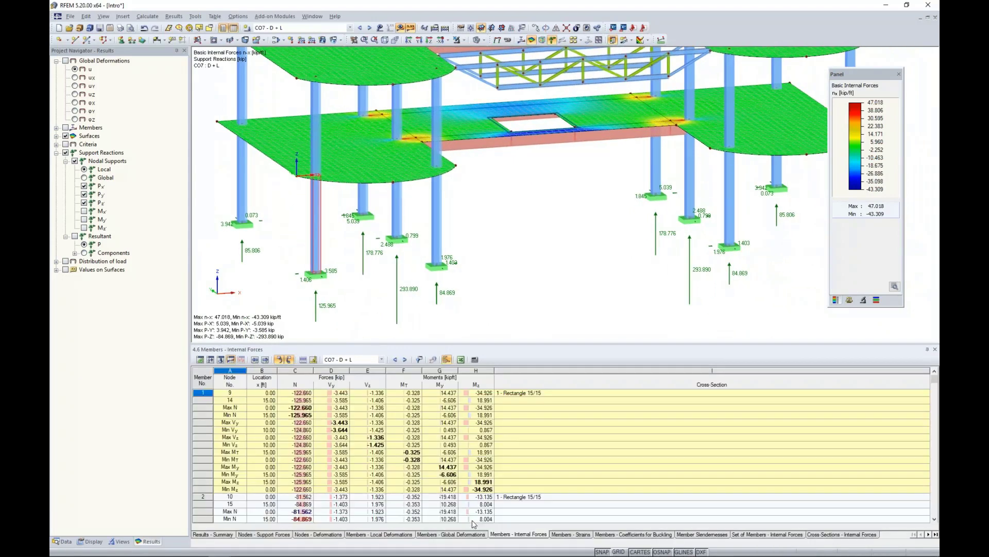
left_click(286, 437)
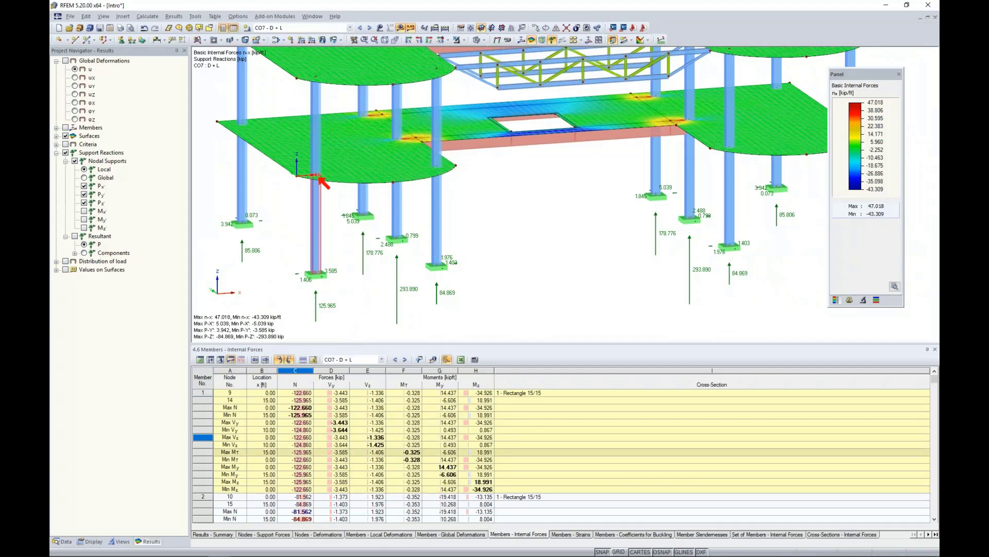
left_click(282, 460)
left_click(283, 473)
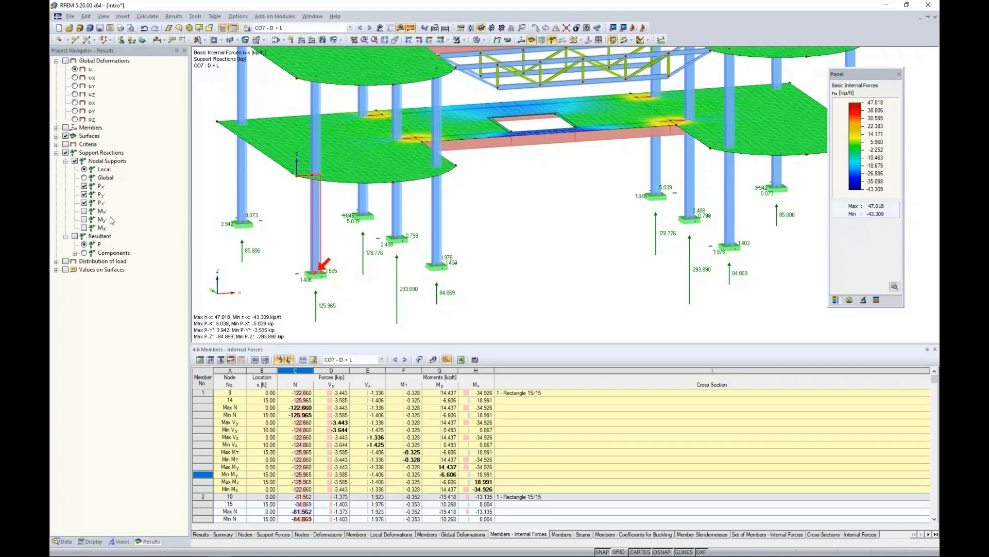
Step: Hide the support reactions and turn off the results display on the whole model
left_click(66, 153)
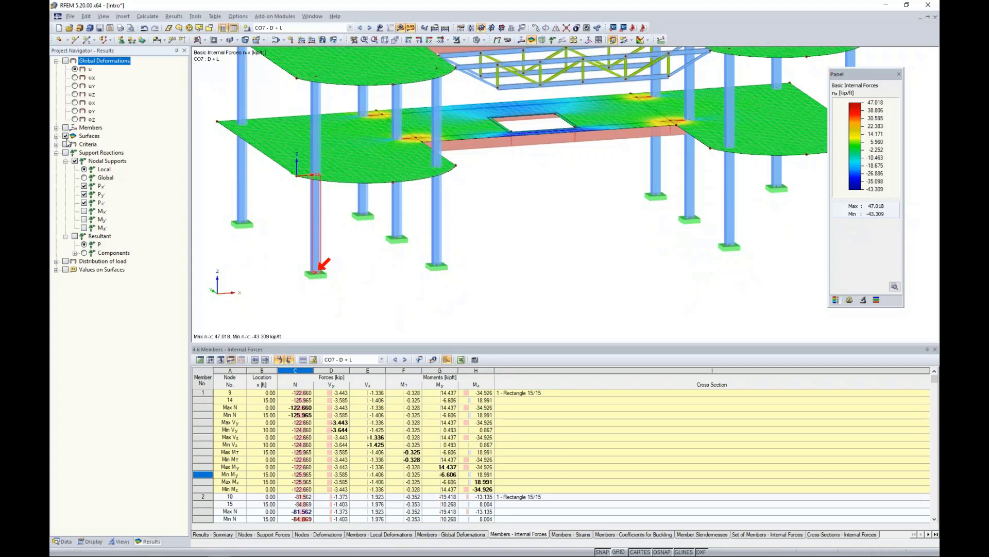
left_click(56, 153)
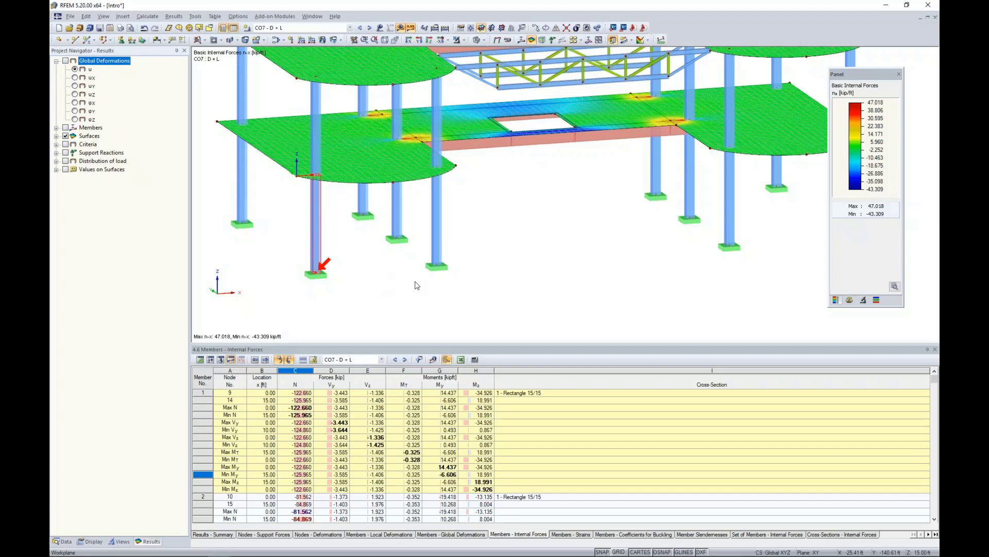
scroll(465, 271, "down", 5)
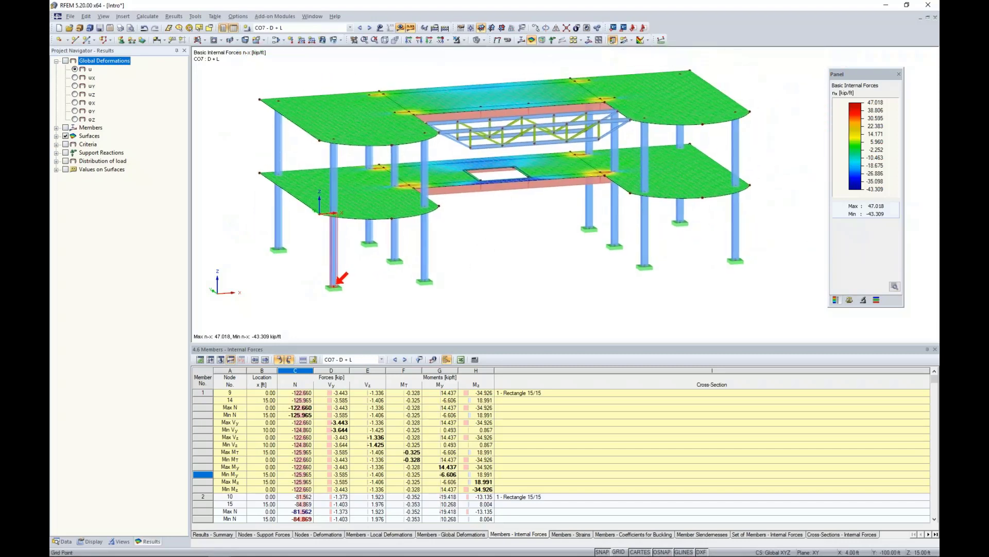
left_click(401, 28)
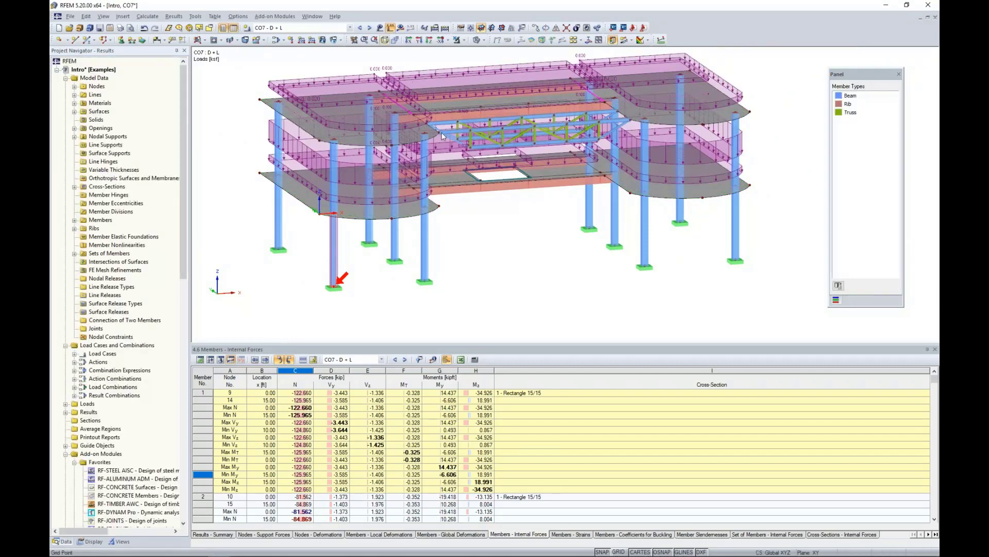
Step: Isolate the front steel truss from a side view using visibility by selected objects
middle_click_drag(533, 258, 654, 235)
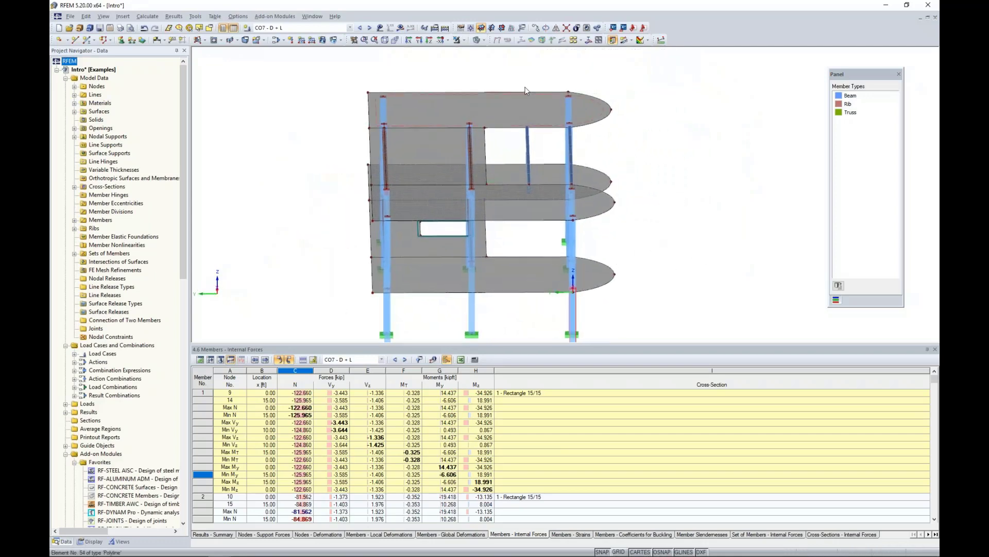
left_click_drag(510, 75, 549, 237)
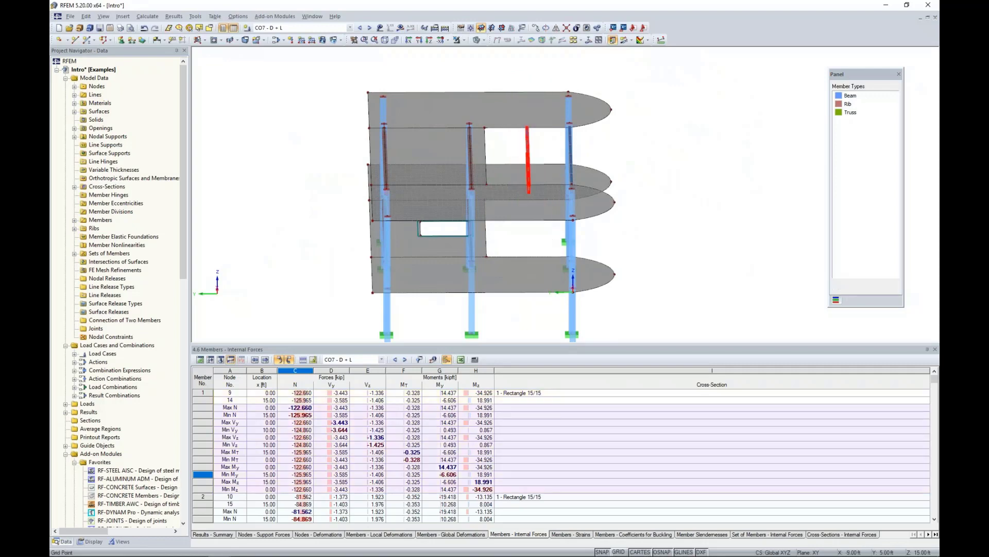
left_click(482, 40)
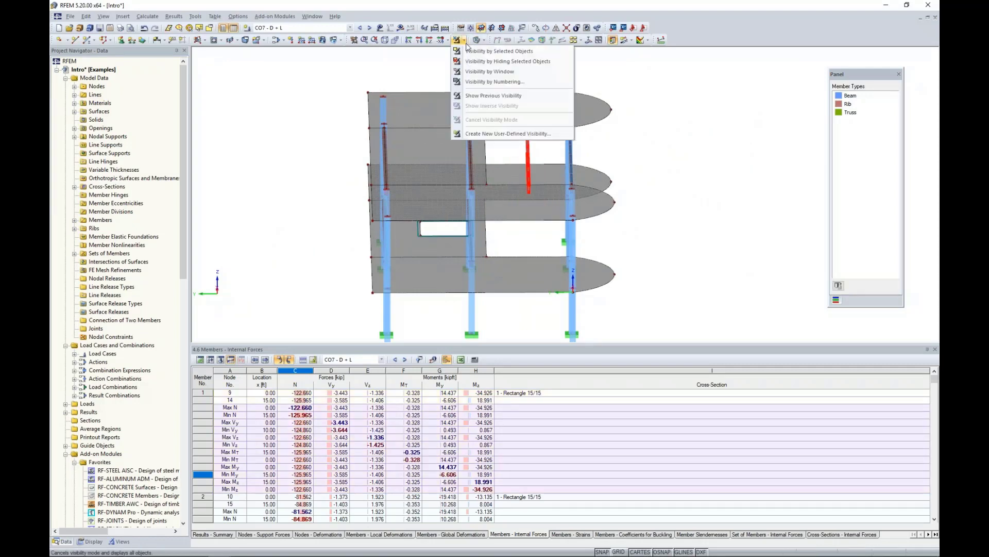
left_click(506, 51)
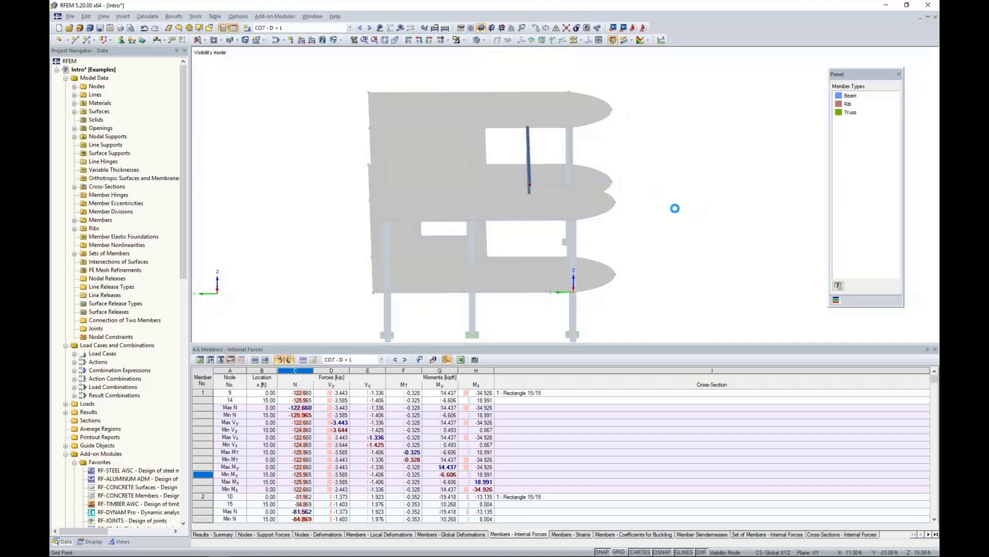
Step: Turn off the background display of hidden objects around the isolated truss
middle_click_drag(674, 218, 567, 216, "ctrl")
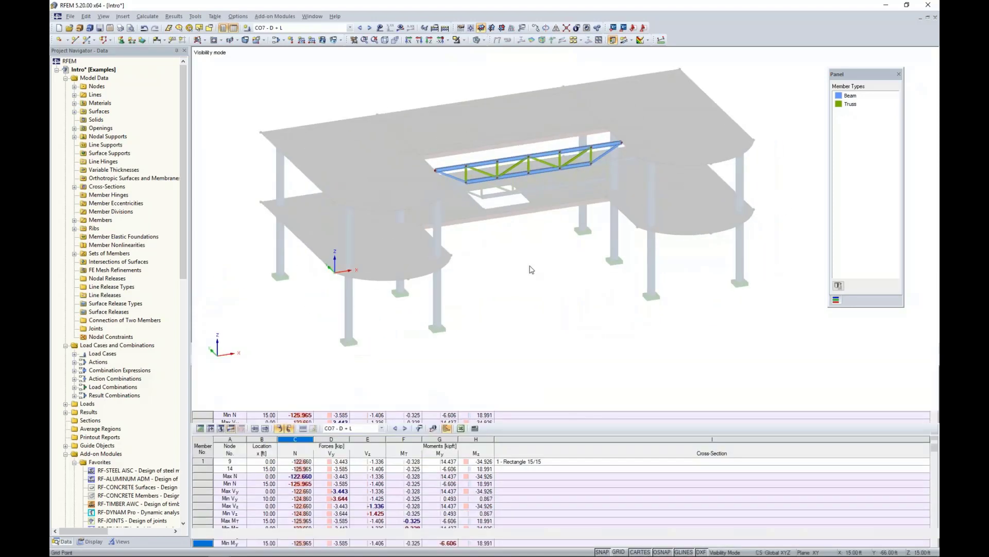
middle_click_drag(532, 269, 480, 214, "ctrl")
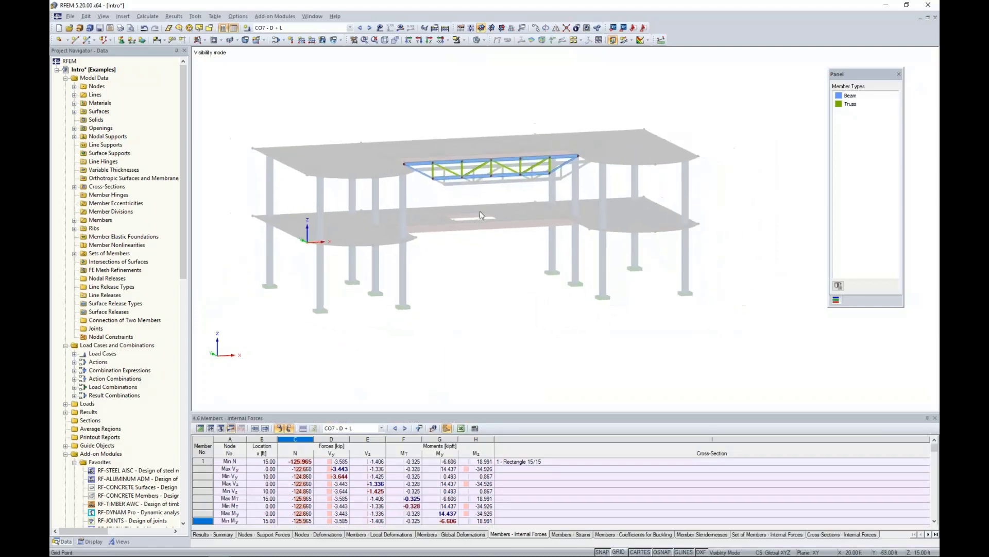
right_click(480, 213)
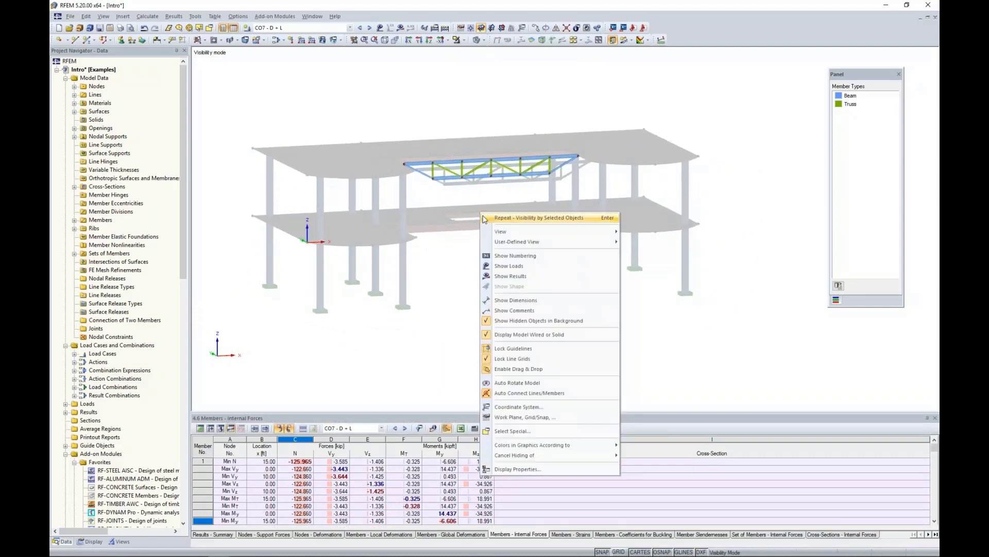
left_click(527, 321)
scroll(507, 162, "up", 2)
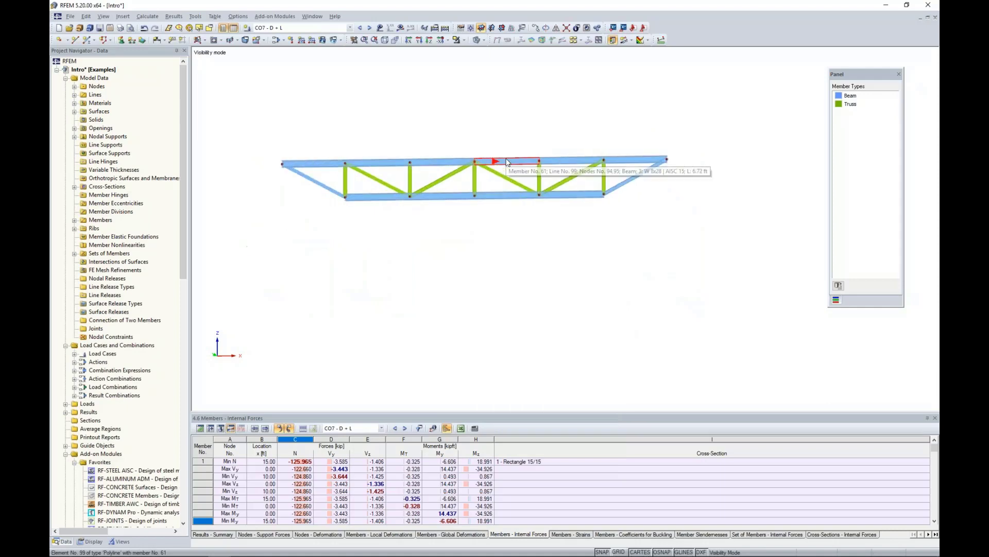
scroll(507, 162, "up", 1)
middle_click_drag(515, 239, 546, 240)
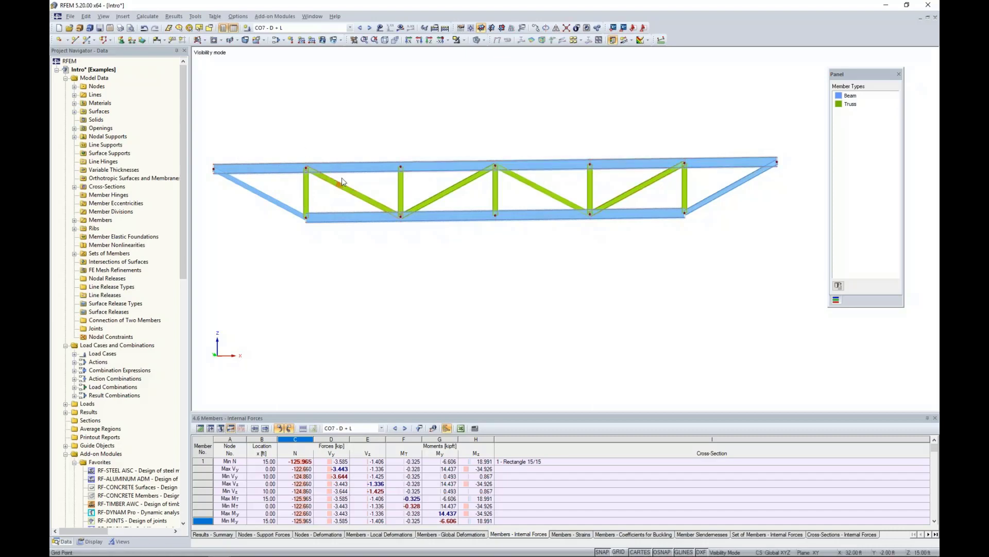
Step: Examine the truss's top chord members and their joints with the vertical and diagonal members
scroll(376, 184, "up", 3)
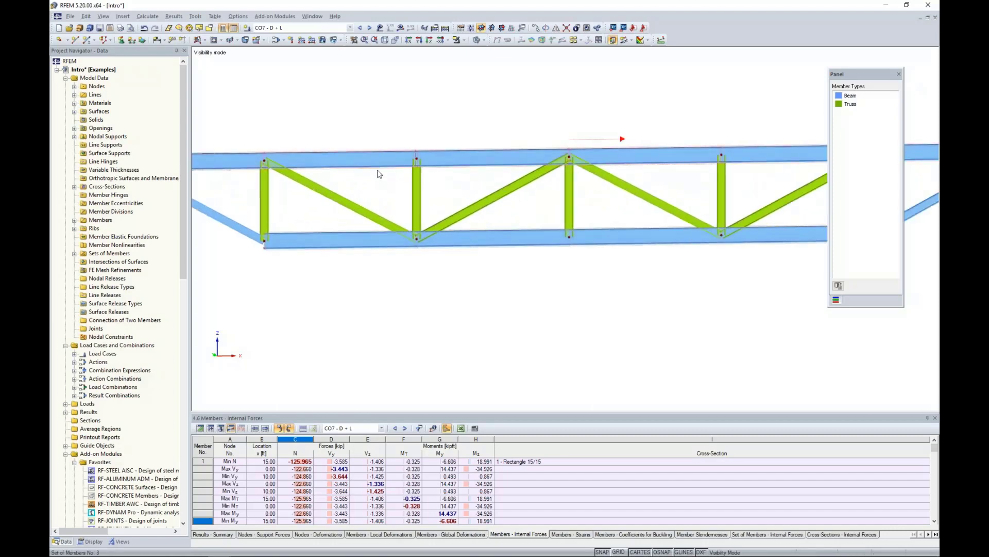
left_click(379, 160)
scroll(384, 160, "up", 5)
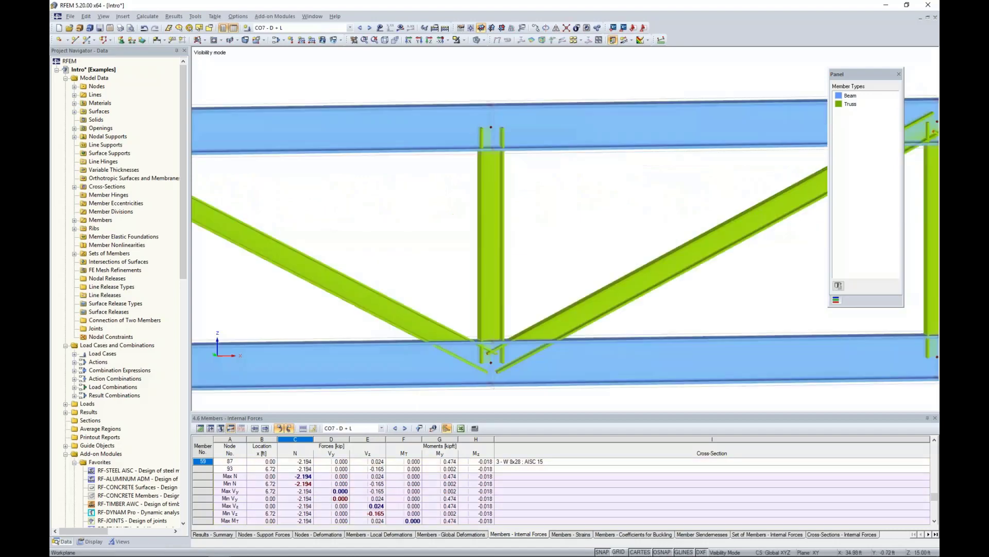
scroll(390, 178, "down", 5)
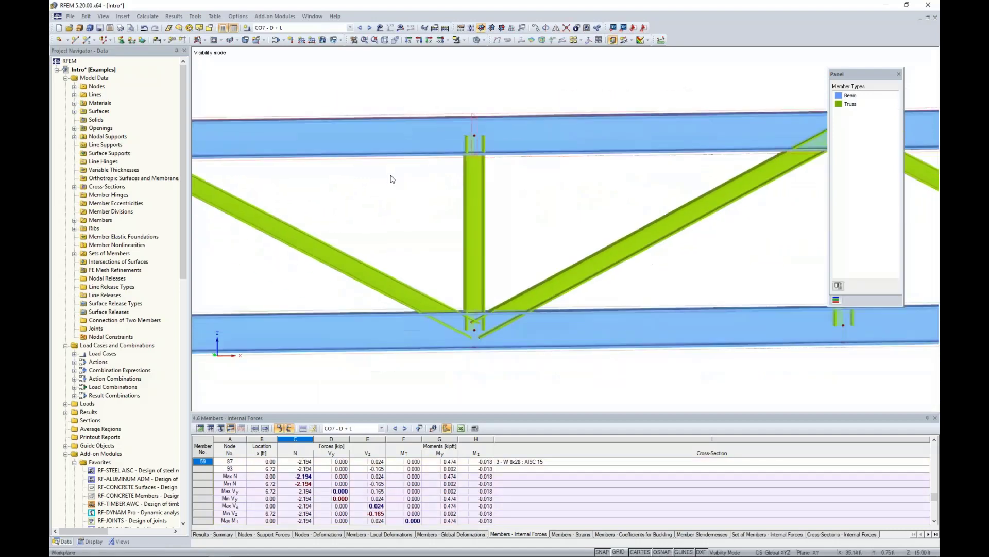
scroll(391, 178, "down", 1)
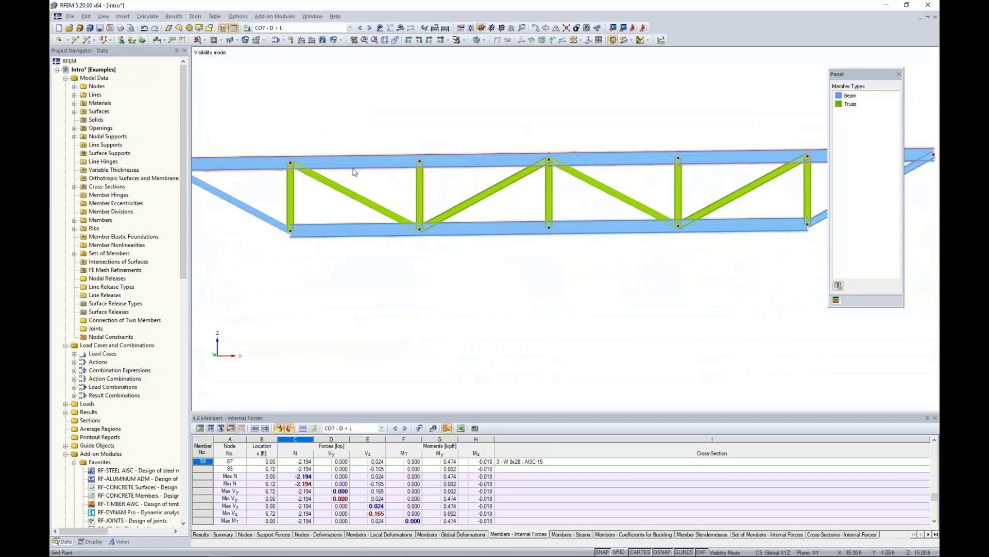
right_click(437, 162)
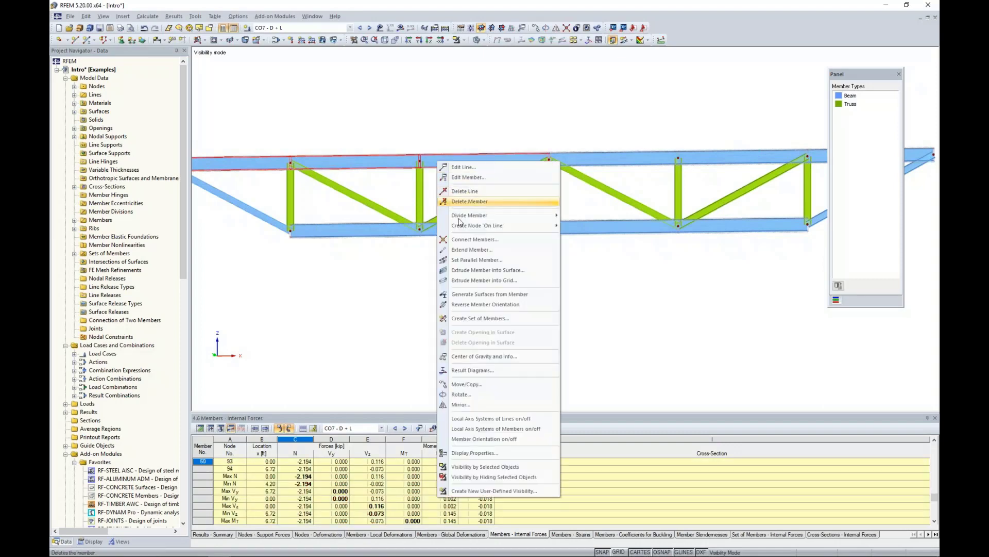
left_click(406, 311)
scroll(418, 298, "down", 2)
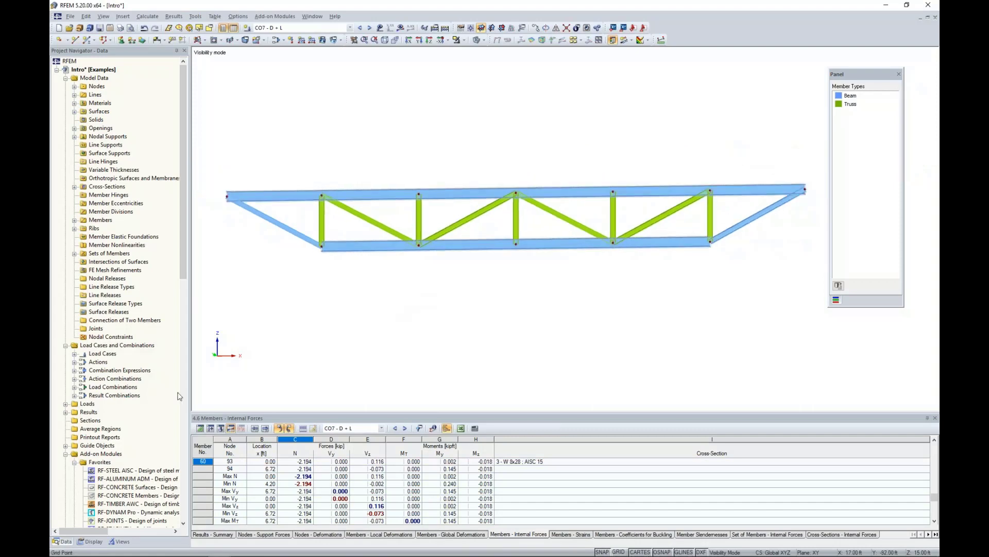
Step: Open the RF-STEEL AISC add-on module and use LRFD 2016 as the design standard
scroll(149, 417, "down", 2)
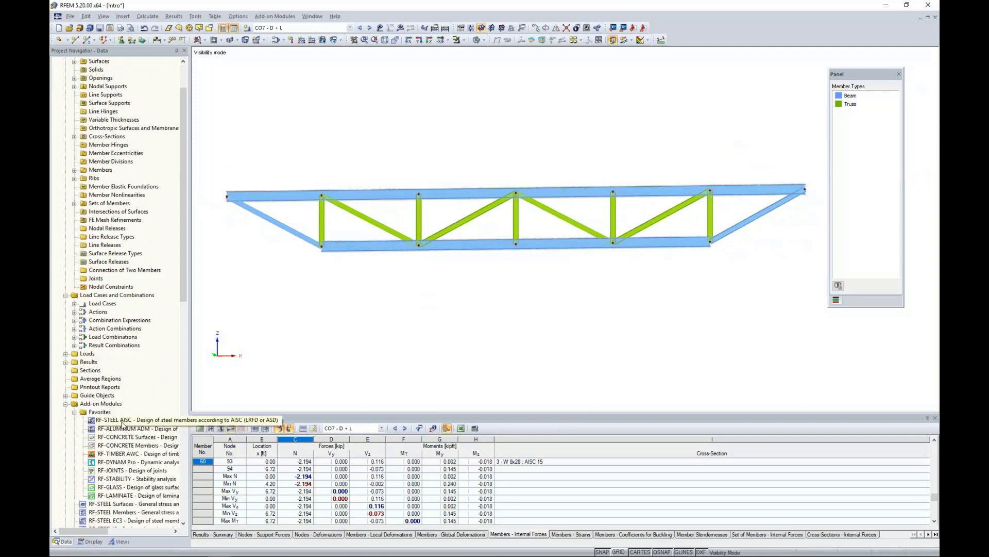
left_click(269, 17)
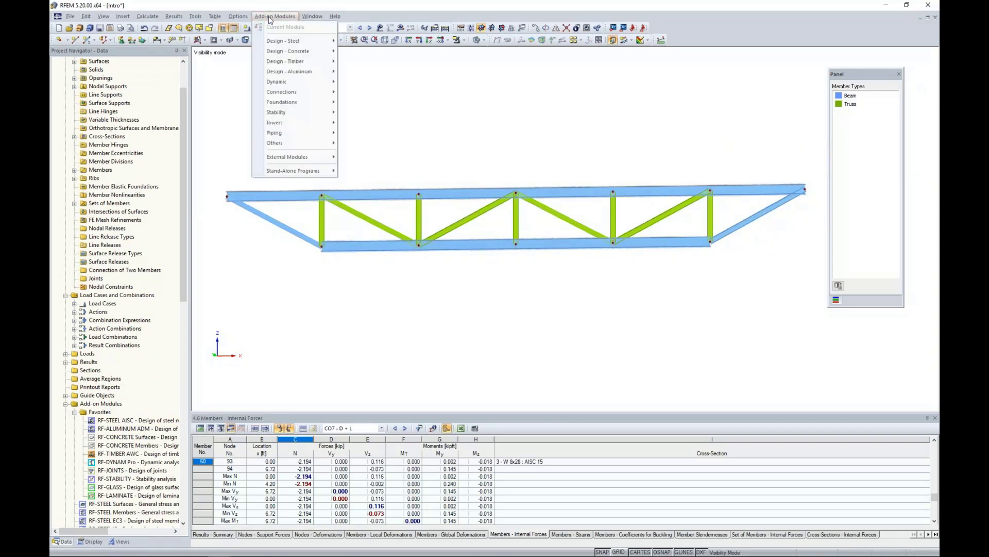
mouse_move(275, 43)
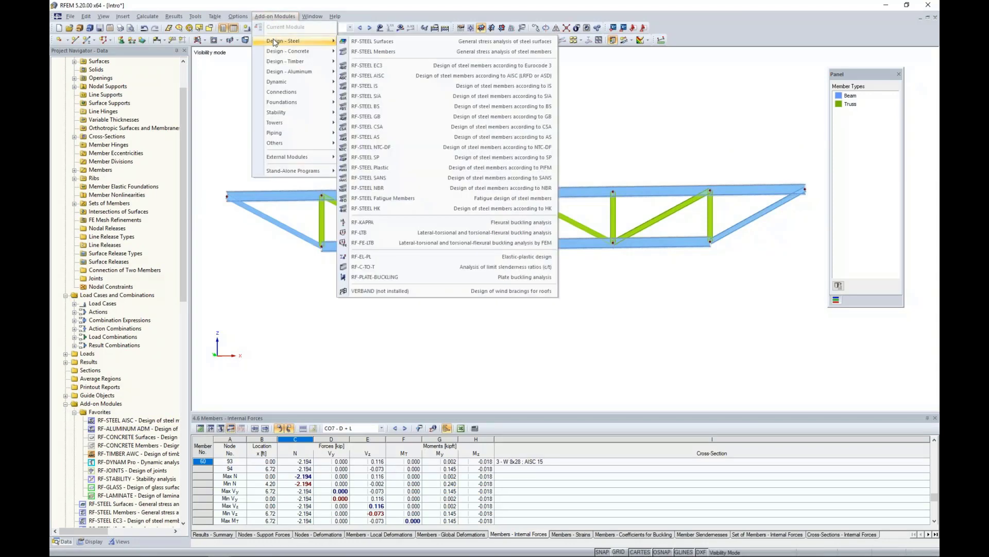
left_click(375, 78)
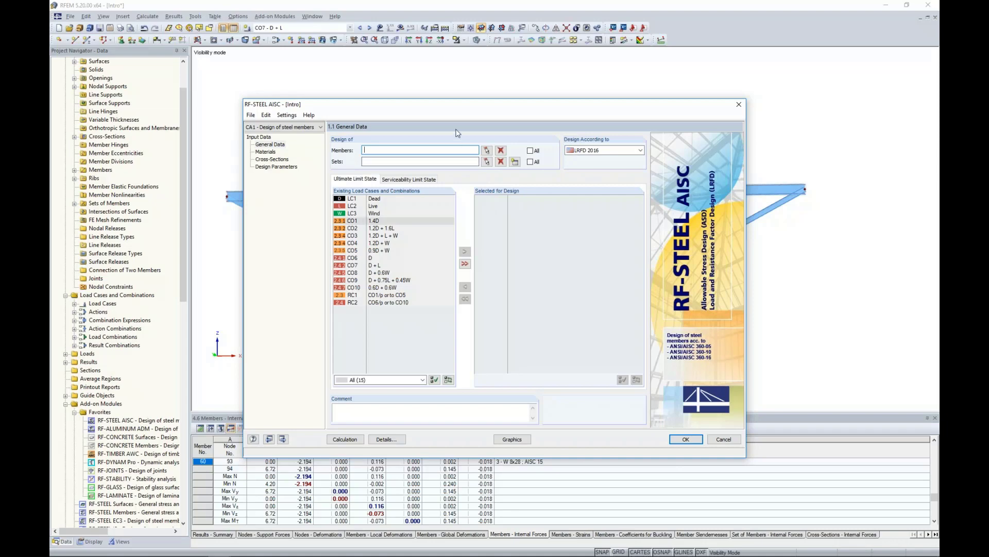
left_click_drag(441, 107, 438, 75)
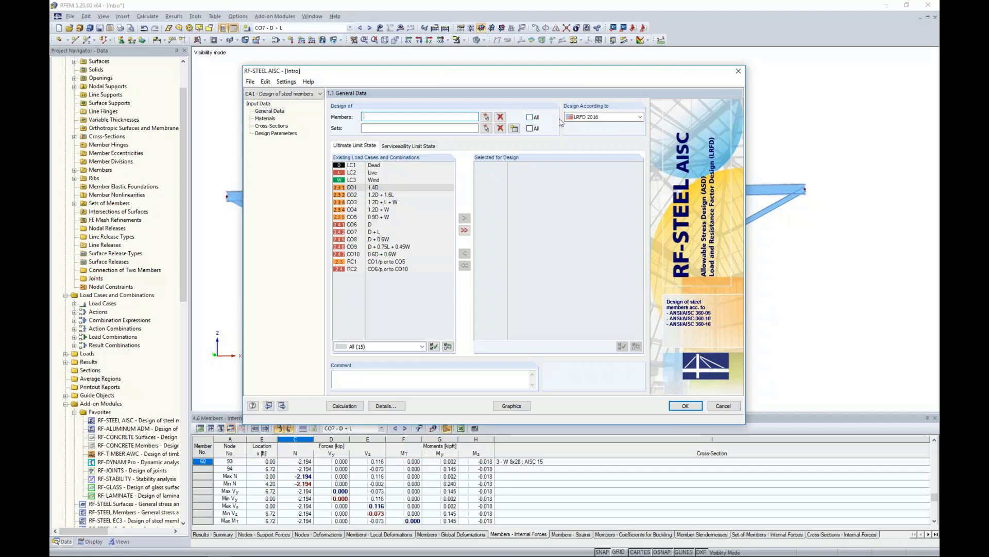
left_click(625, 117)
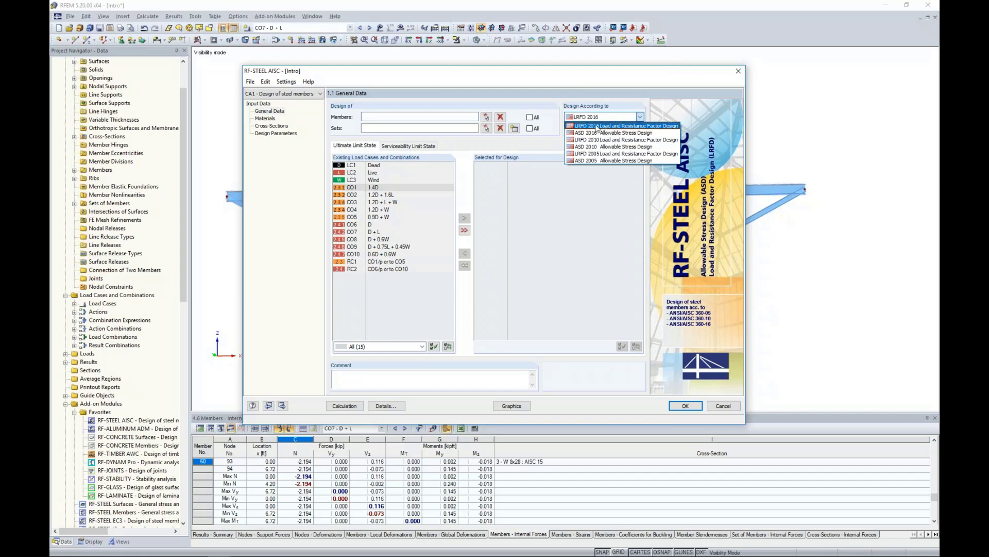
left_click(550, 129)
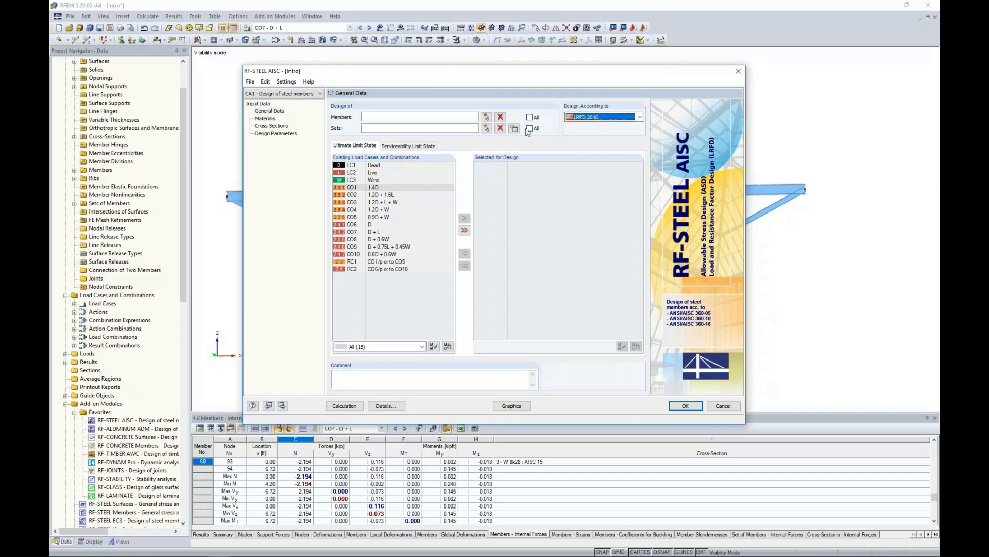
Step: Graphically select all vertical and diagonal truss members, 68-78, as the members to design
left_click(486, 117)
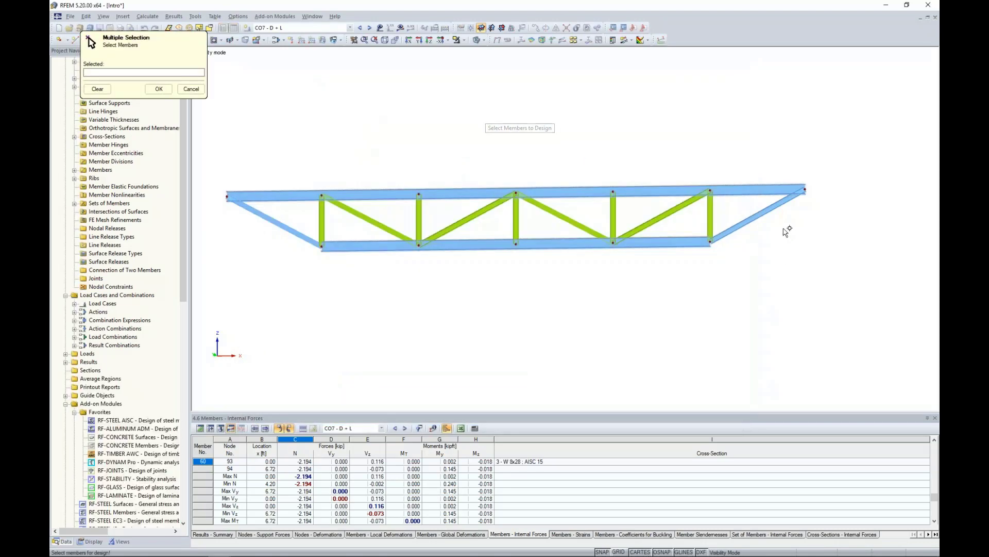
left_click(757, 215)
left_click(711, 219)
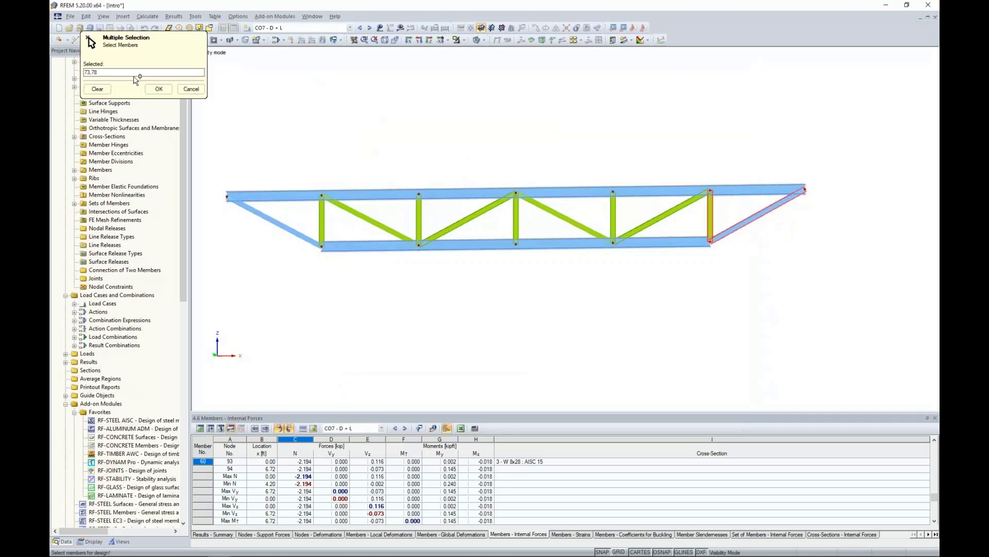
left_click(97, 89)
left_click_drag(796, 227, 250, 218)
left_click(160, 89)
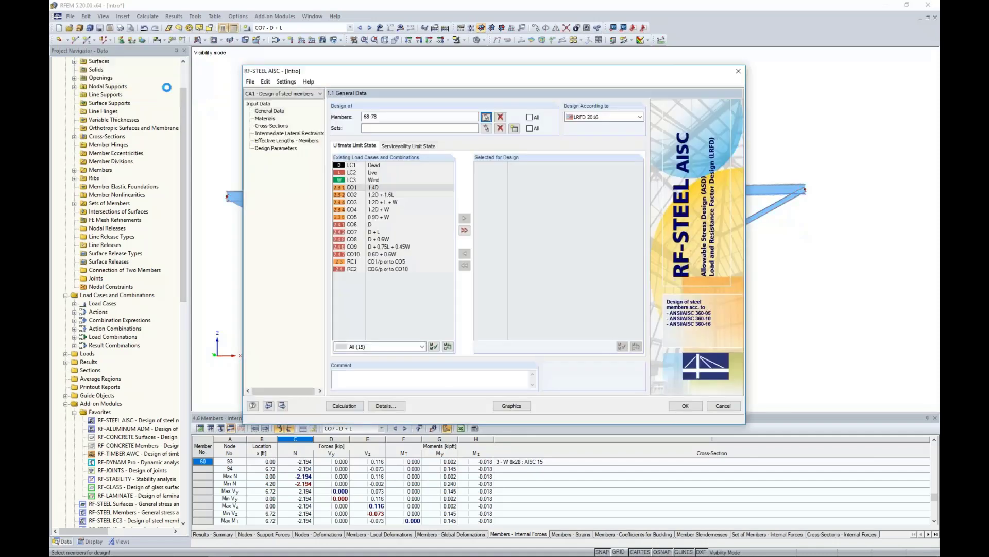
Step: Graphically select the truss's top chord, set of members 3, as the set to design
left_click(486, 128)
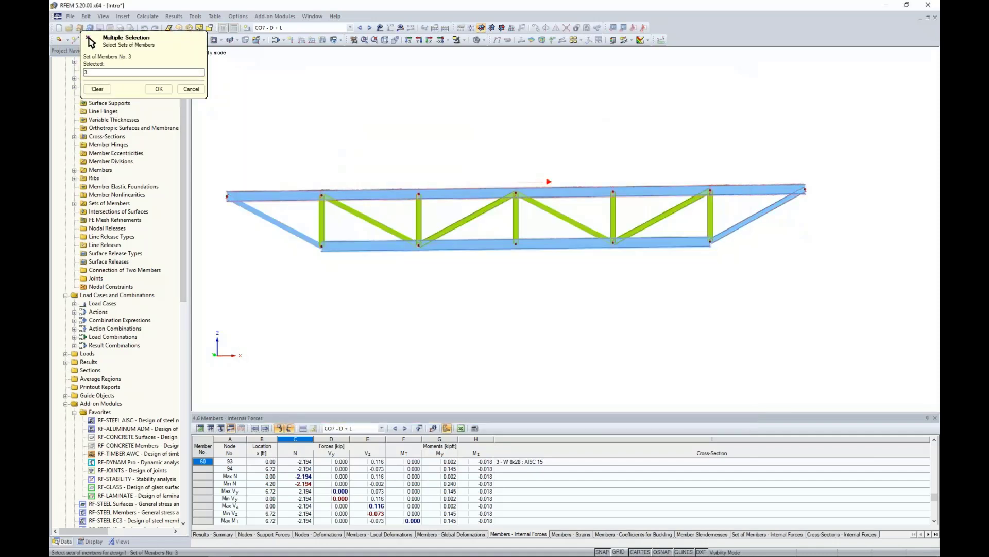
left_click(474, 187)
left_click(159, 89)
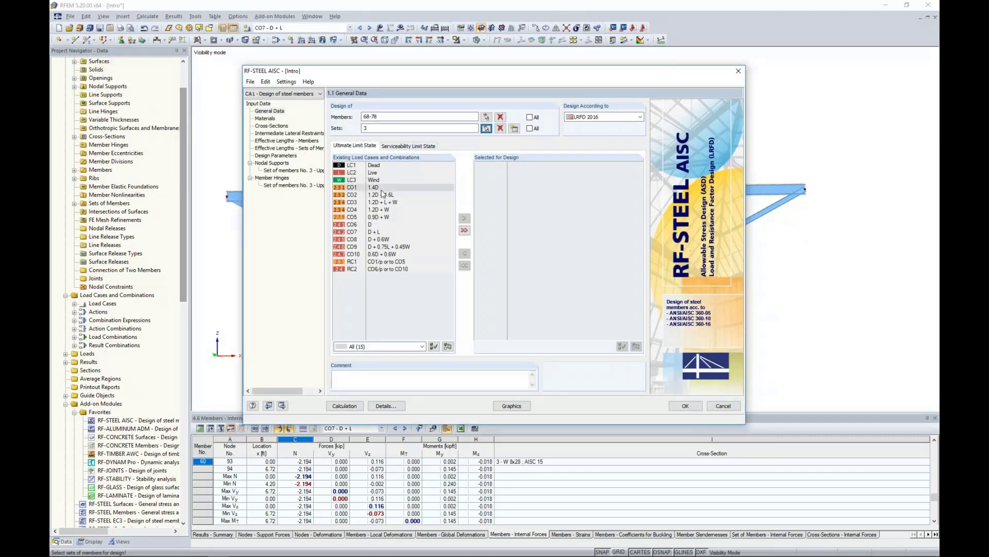
Step: Assign load combinations CO1 through CO5 to the ultimate limit state design
left_click(382, 187)
left_click(379, 217, "shift")
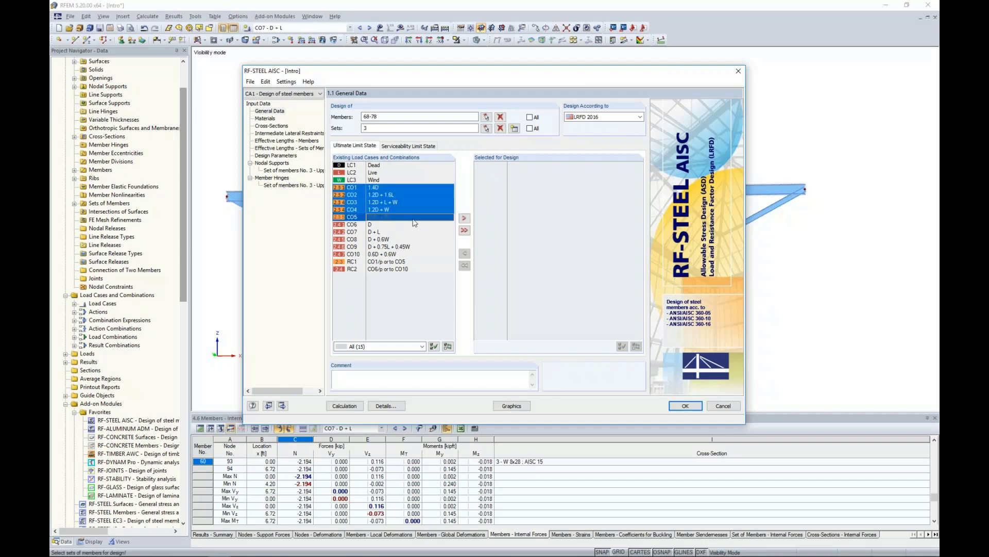
left_click(464, 218)
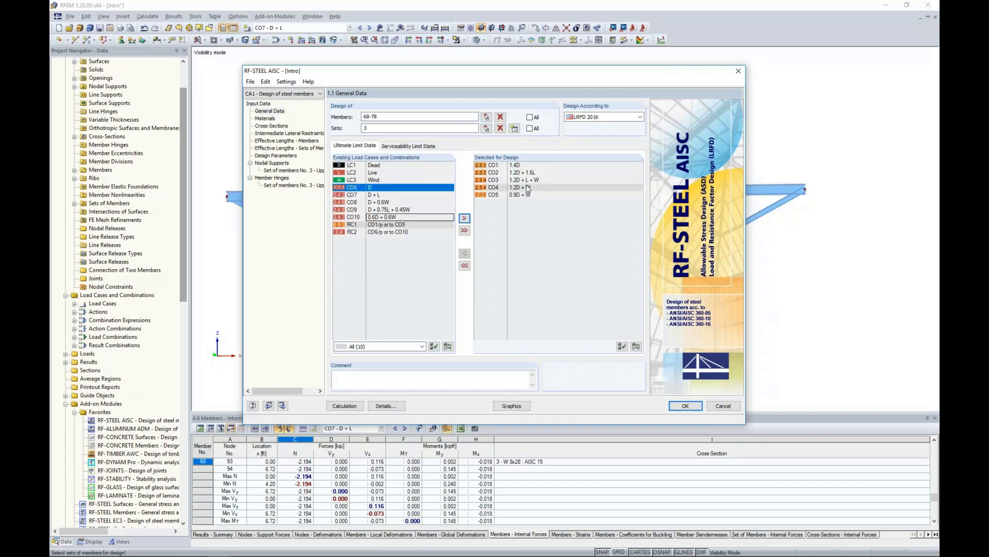
Step: Assign load combinations CO6 through CO10 to the serviceability limit state design
left_click(434, 146)
left_click(387, 225)
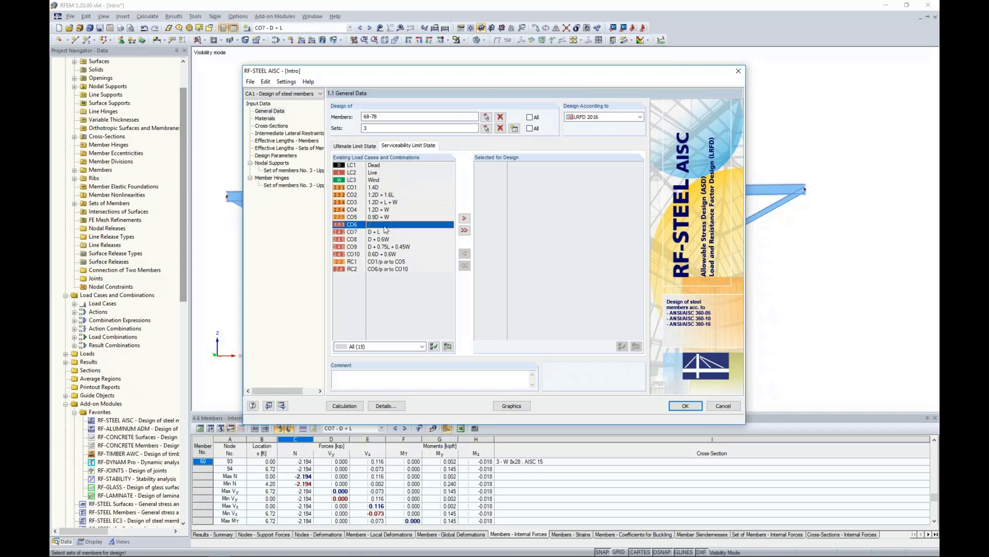
left_click(387, 255, "shift")
left_click(464, 218)
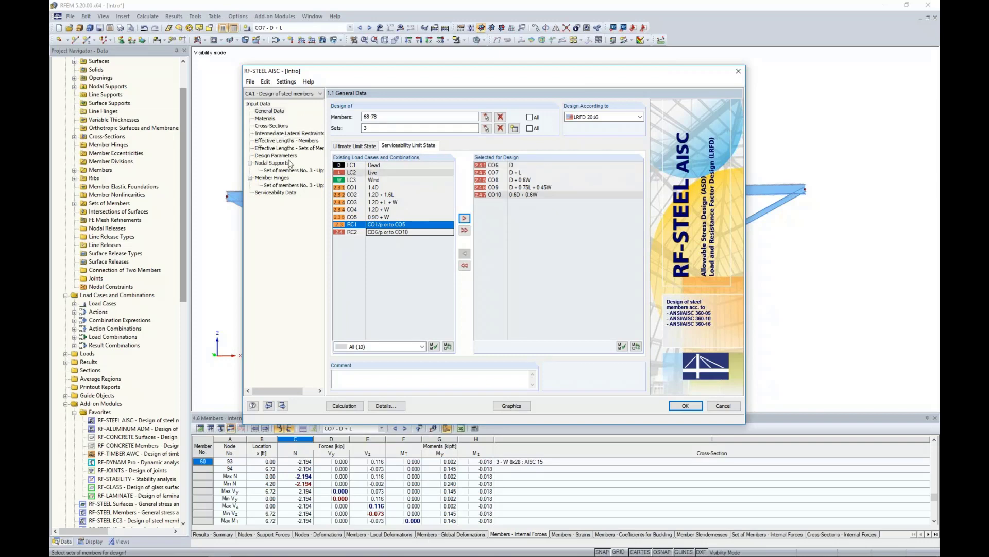
Step: Review the properties of the A992 steel and the W 8x28 cross-section, including its optimization setting
left_click(265, 118)
left_click(372, 136)
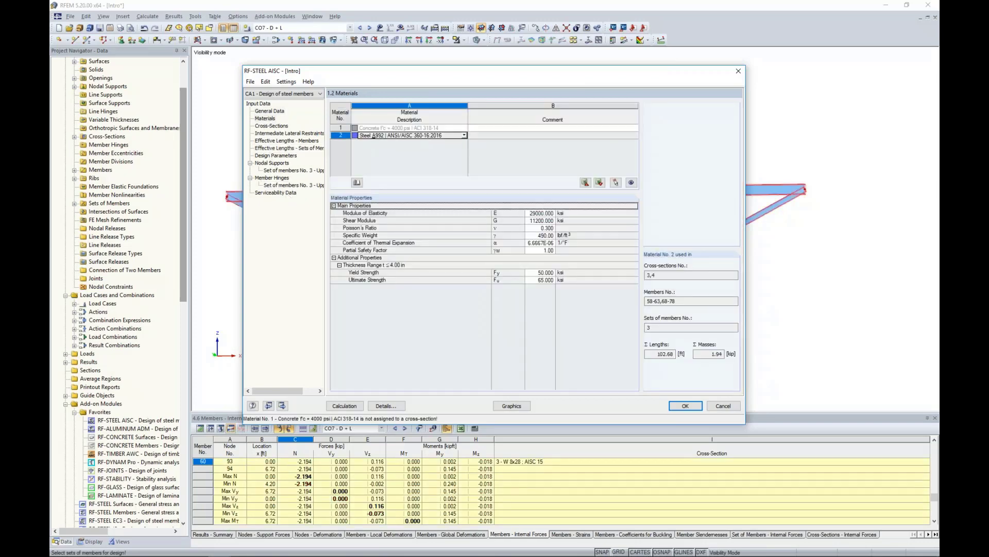
left_click(271, 126)
left_click(392, 143)
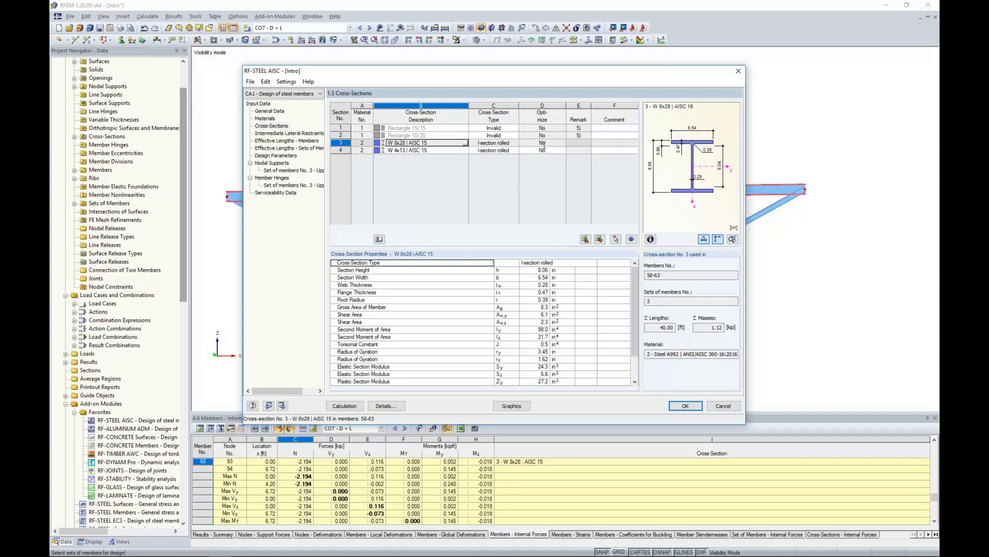
left_click(544, 144)
left_click(562, 143)
left_click(563, 144)
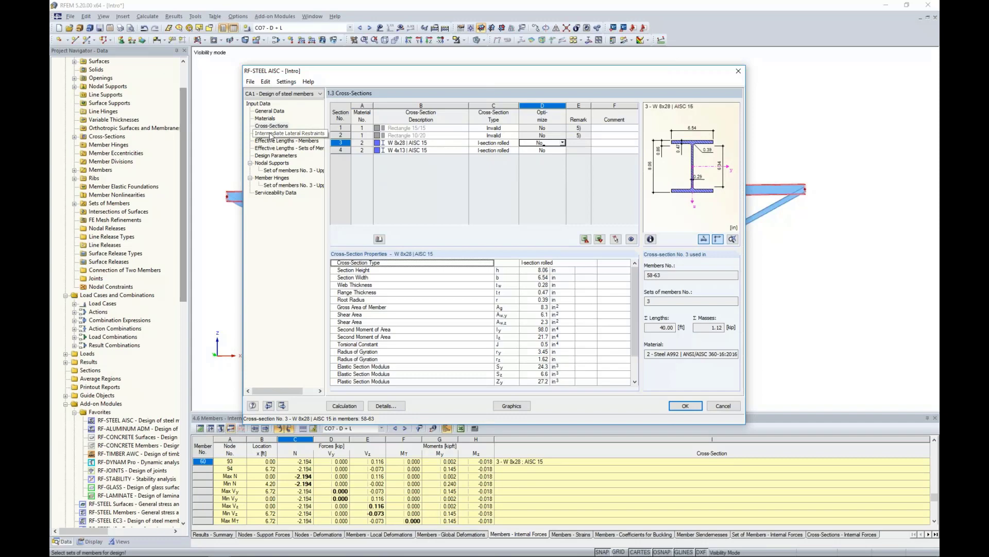
Step: Limit the shared intermediate lateral restraint input to the top chord members 58-63, picked graphically in the model
left_click(270, 134)
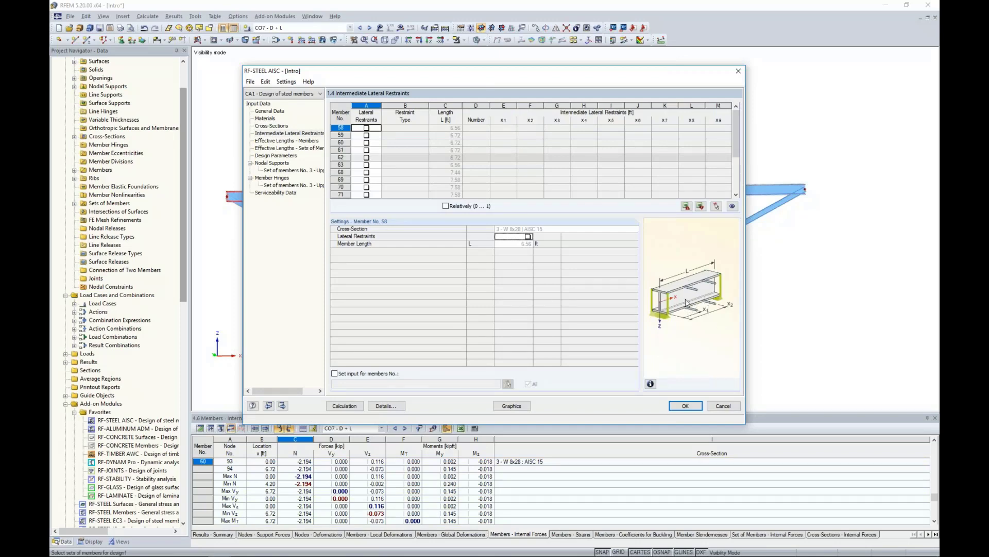
left_click_drag(554, 72, 554, 257)
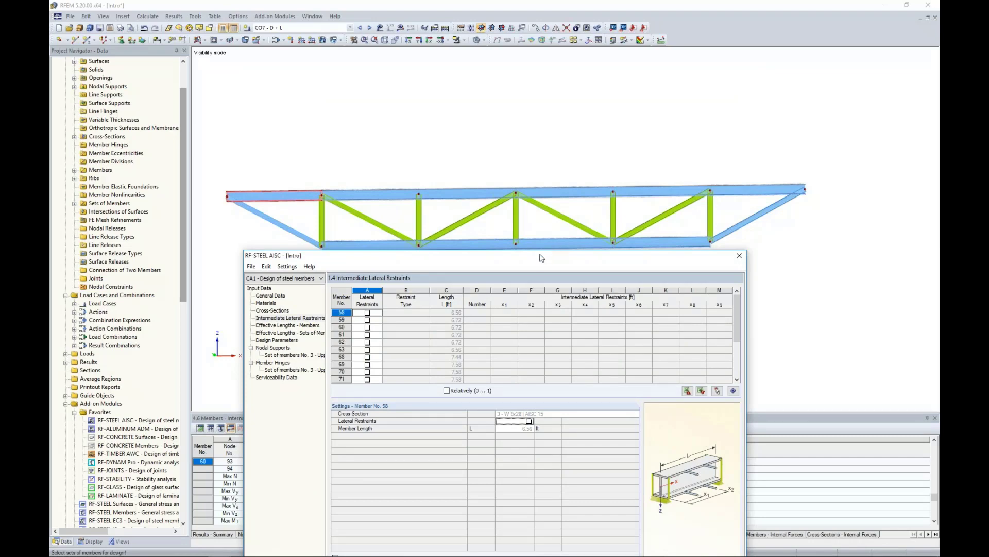
left_click_drag(543, 255, 575, 66)
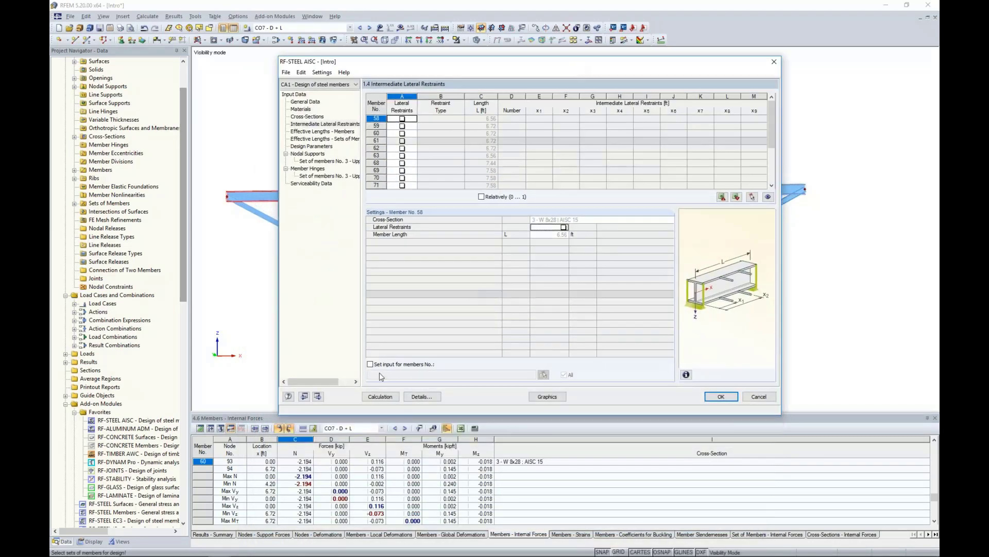
left_click(370, 364)
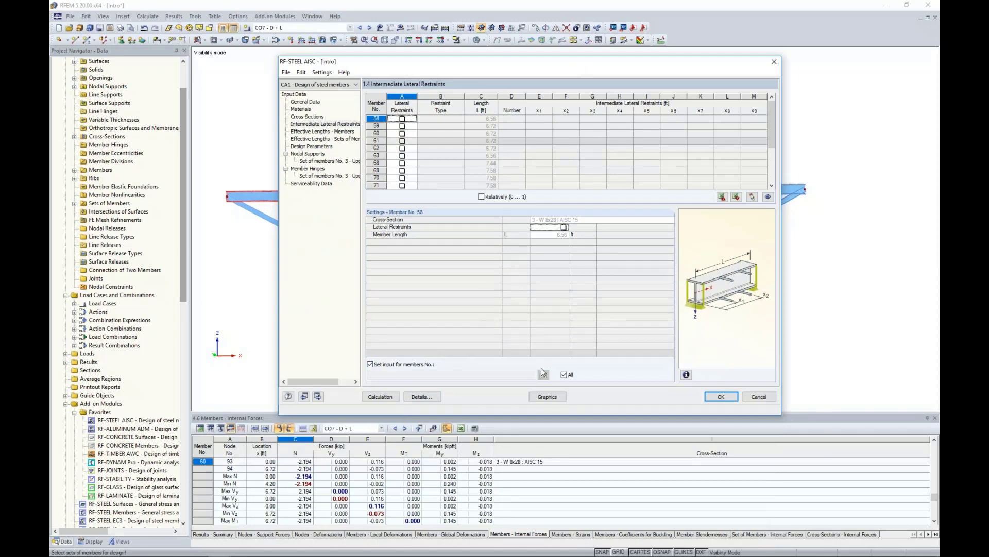
left_click(564, 374)
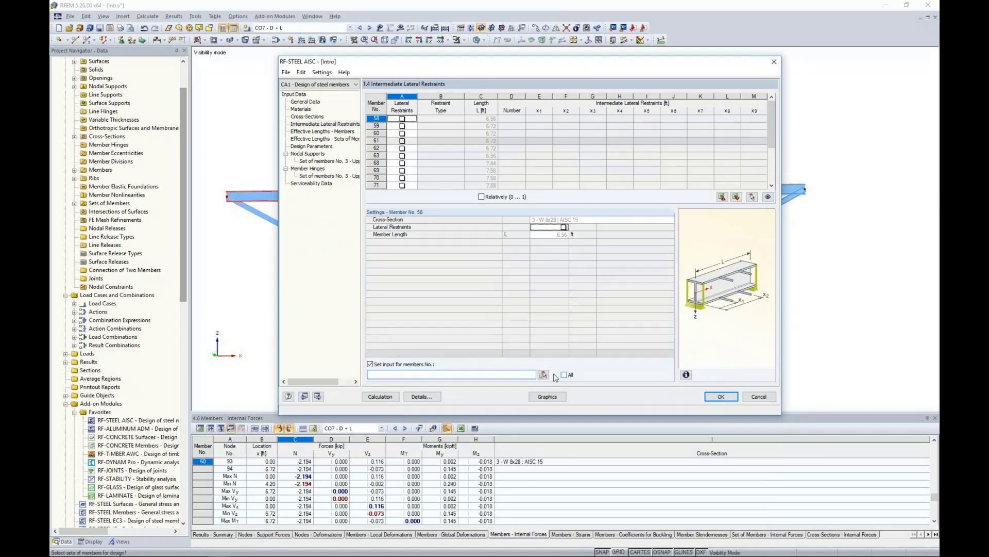
left_click(543, 375)
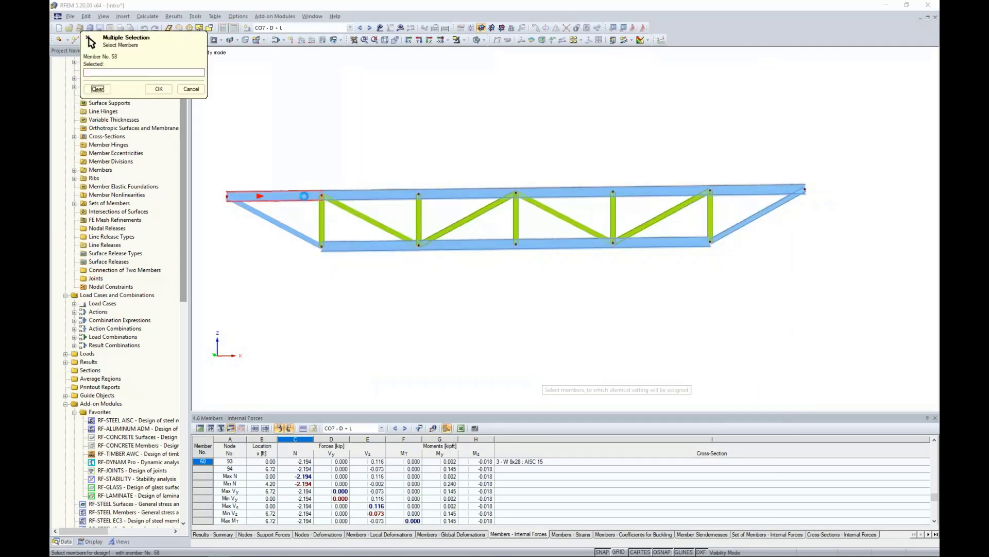
left_click(304, 196)
left_click(361, 193)
left_click(453, 192)
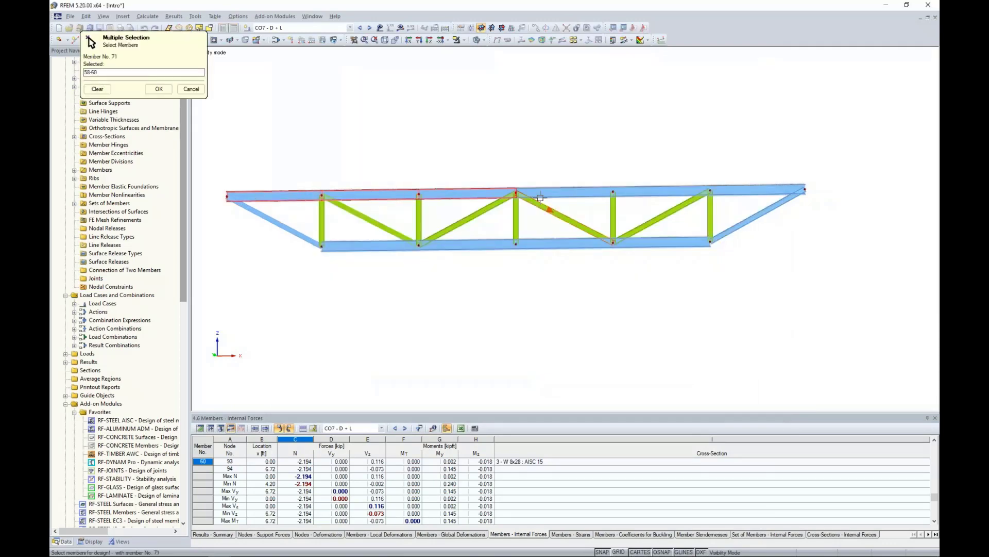
left_click(540, 194)
left_click(627, 190)
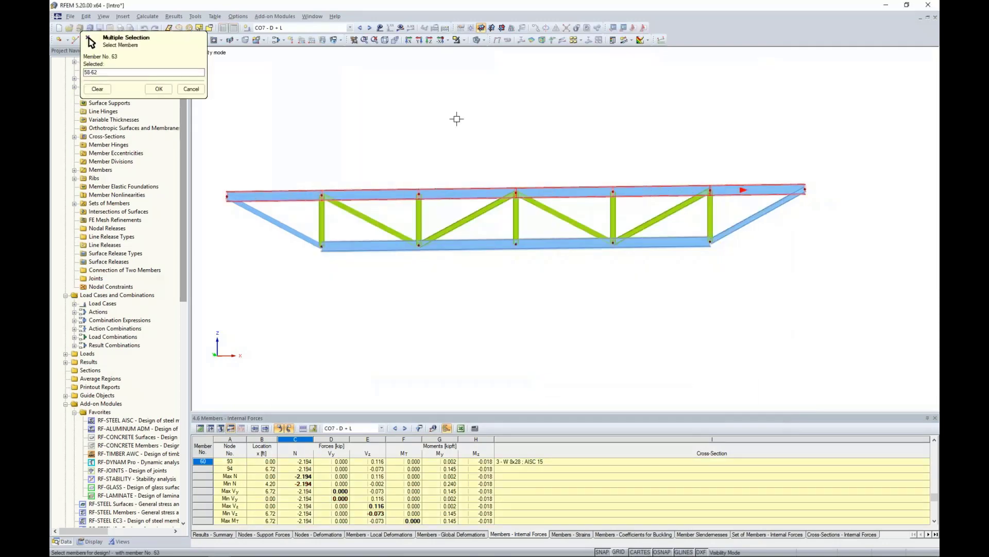
left_click(160, 89)
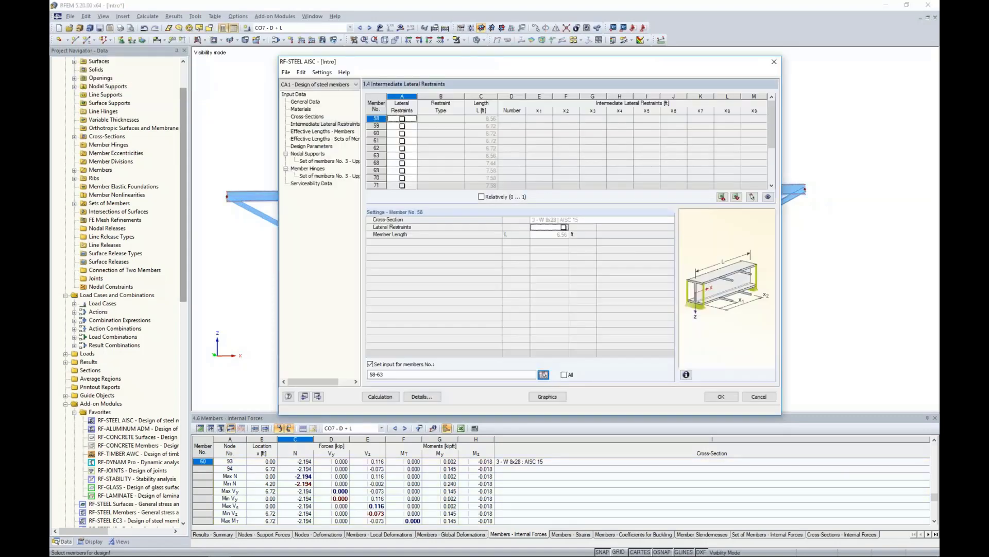
Step: Activate lateral restraints for members 58-63 with the restraint type Lateral (Upper Flange)
left_click(563, 227)
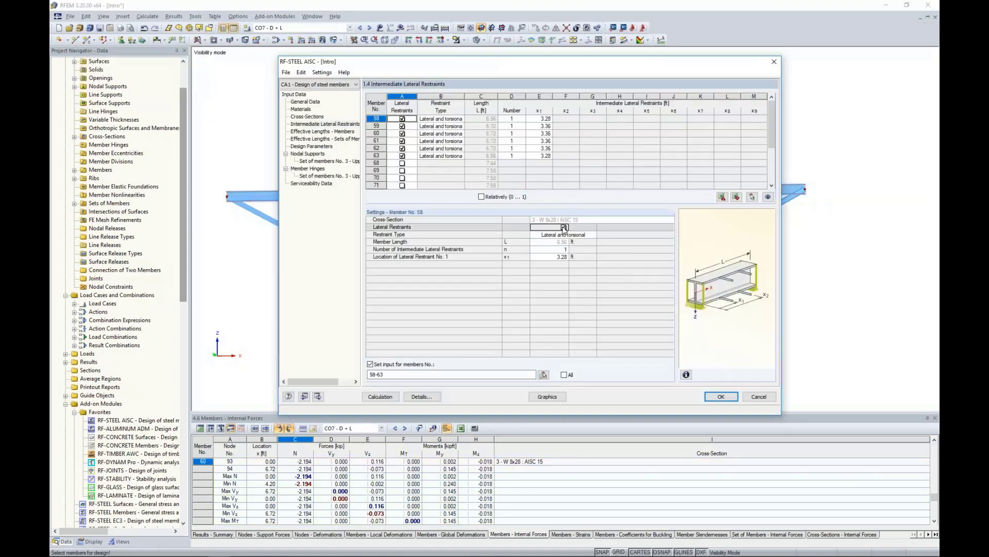
left_click(564, 236)
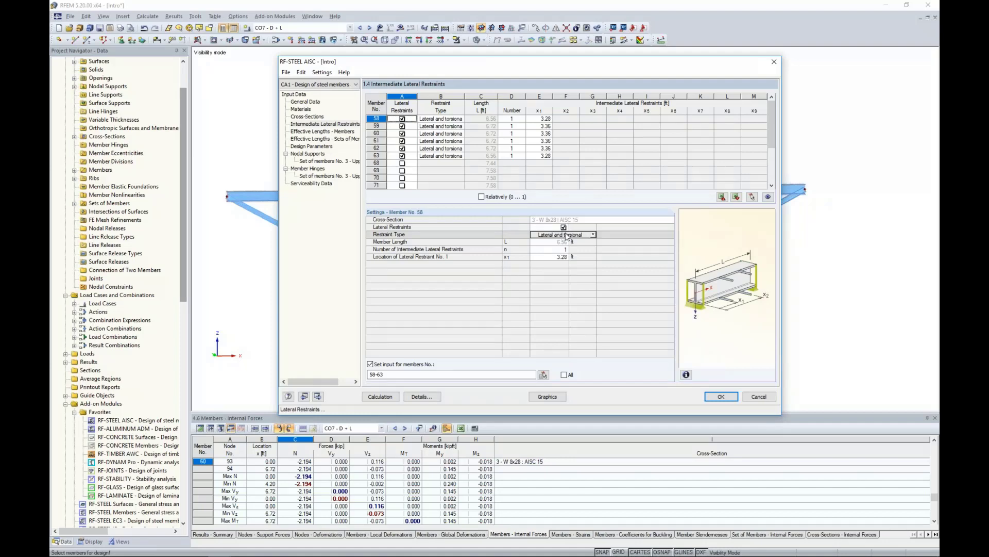
left_click(593, 235)
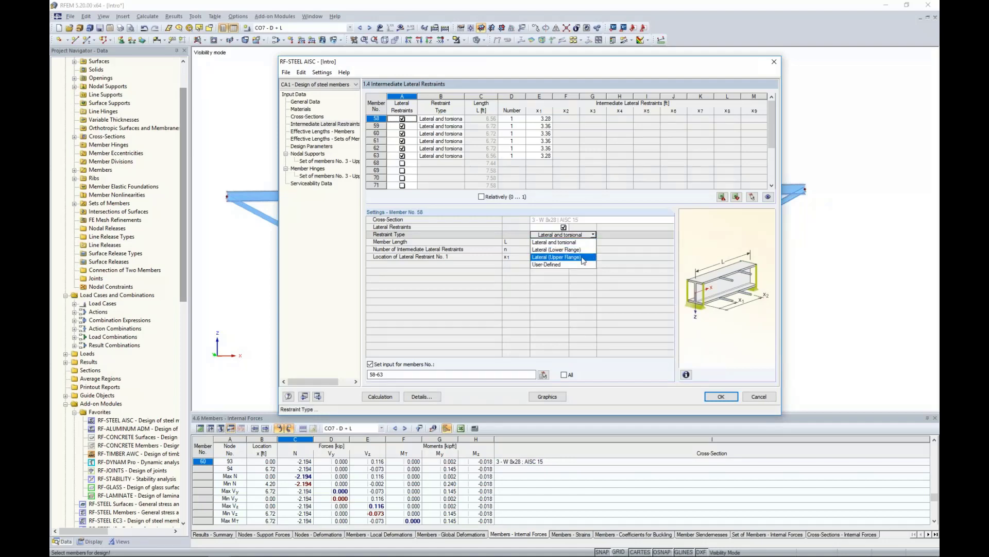
left_click(583, 258)
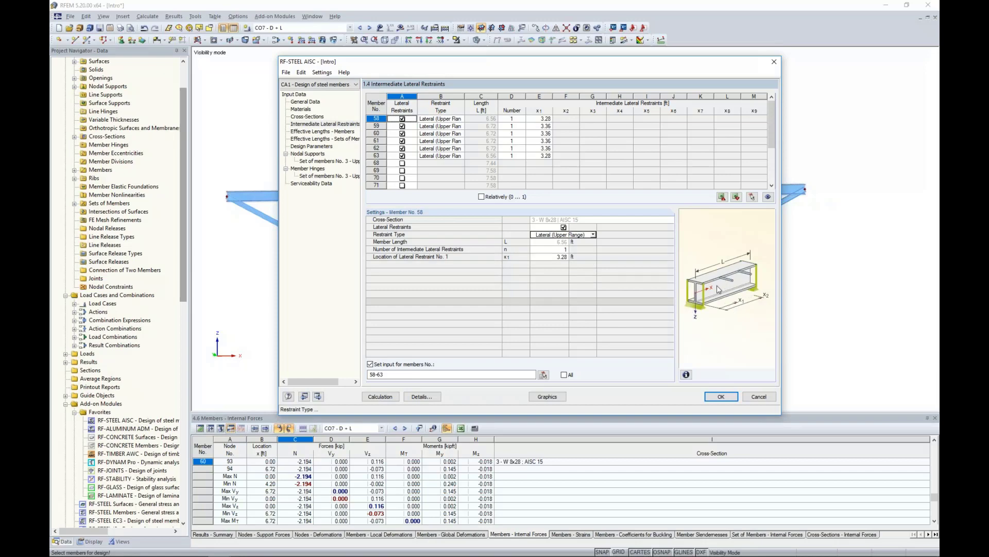
Step: Set the number of intermediate lateral restraints to 5 for members 58-63
left_click(567, 250)
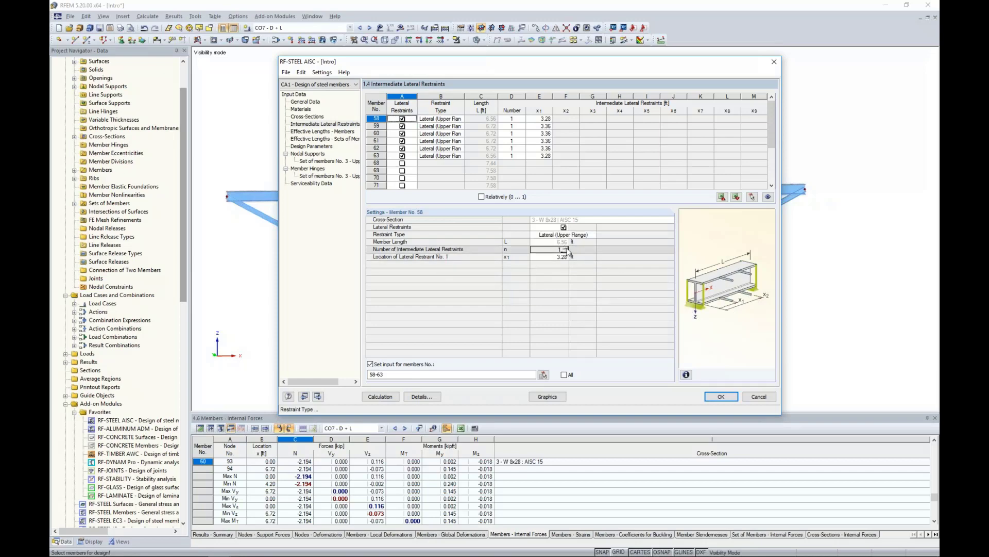
left_click(567, 248)
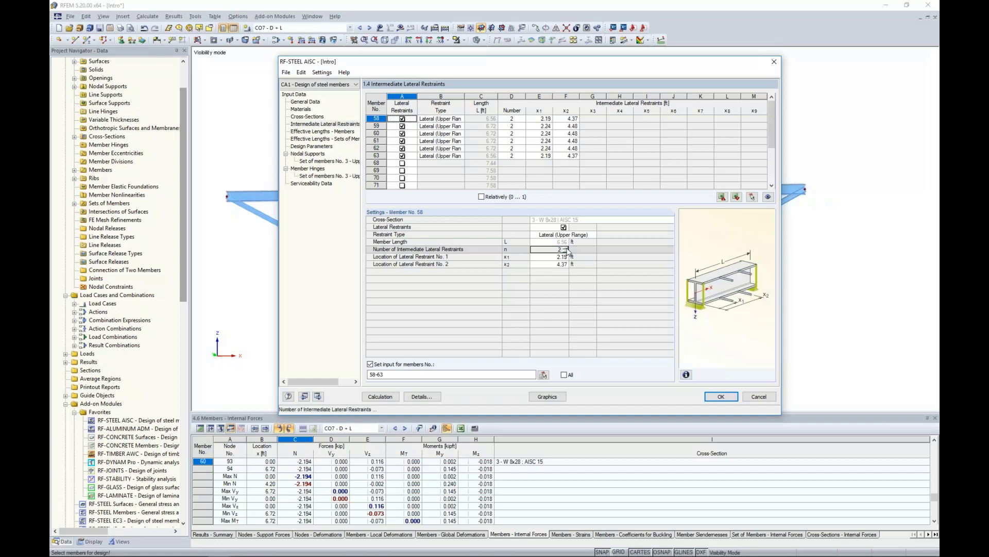
left_click(568, 249)
left_click(567, 249)
left_click(567, 249)
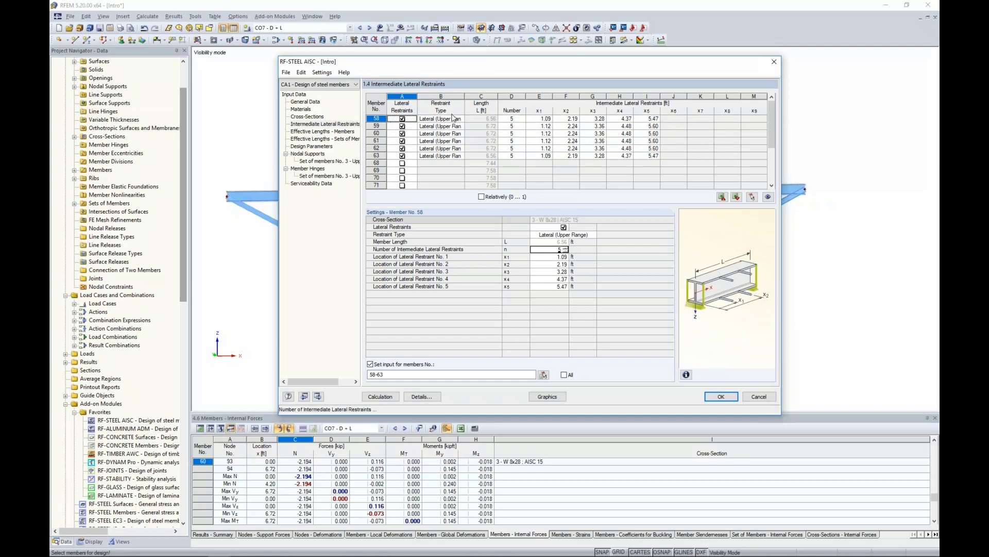
Step: Locate diagonal members 69, 71 and 72 in the truss from the restraints table and review the members' effective lengths
left_click(434, 164)
left_click(436, 171)
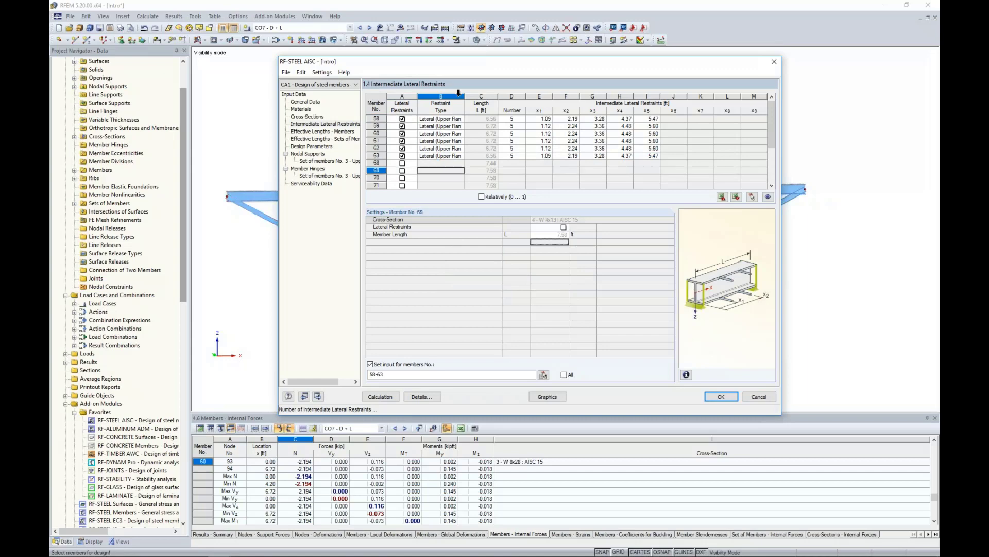
left_click_drag(459, 65, 444, 295)
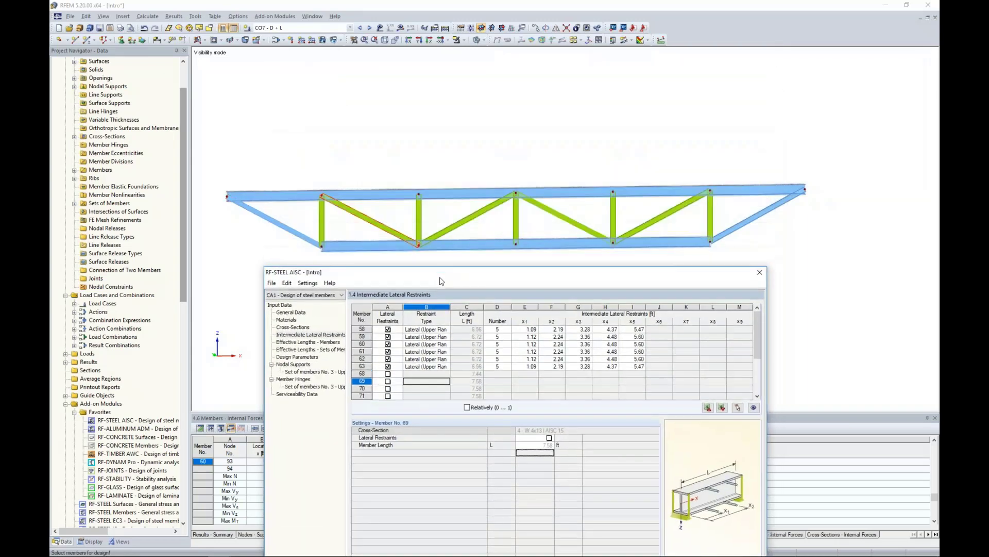
scroll(417, 378, "down", 1)
left_click(418, 374)
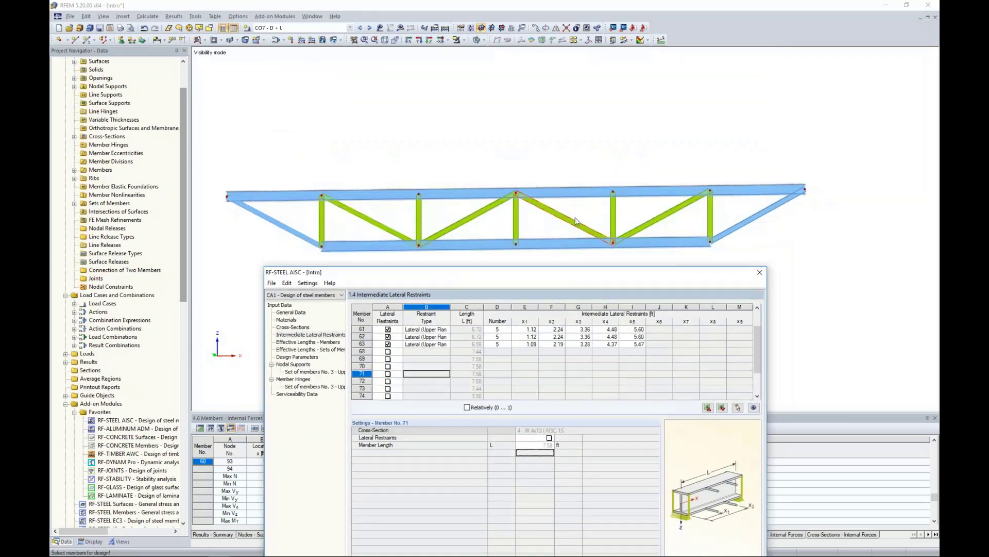
key("Down")
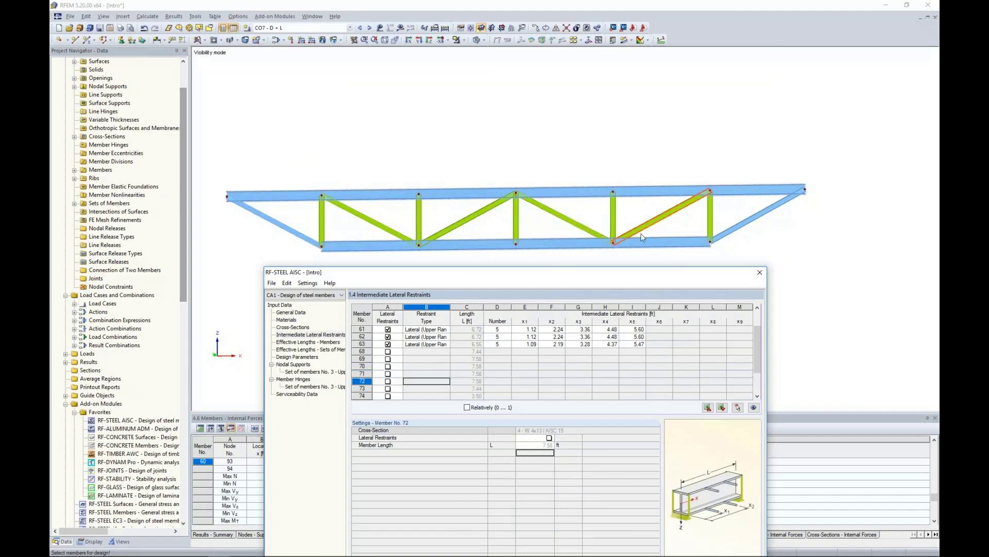
left_click_drag(536, 272, 558, 91)
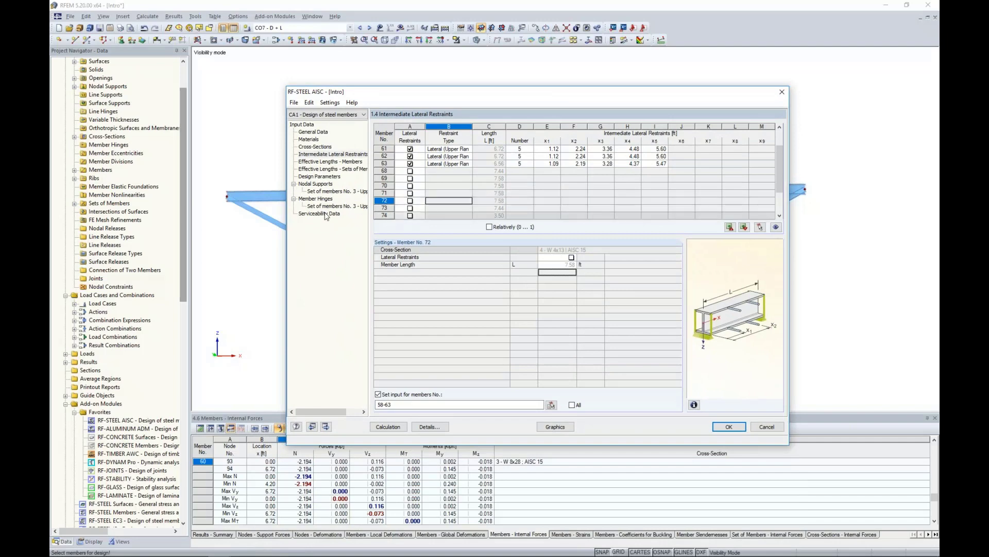
left_click(330, 161)
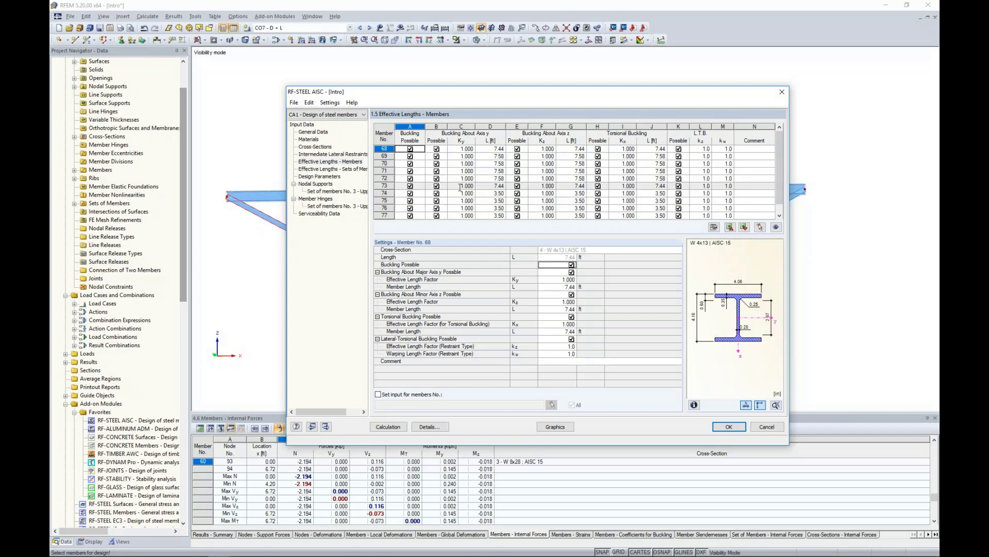
Step: Add members 68-78 to the serviceability data, picking the truss members graphically in the model
left_click(324, 214)
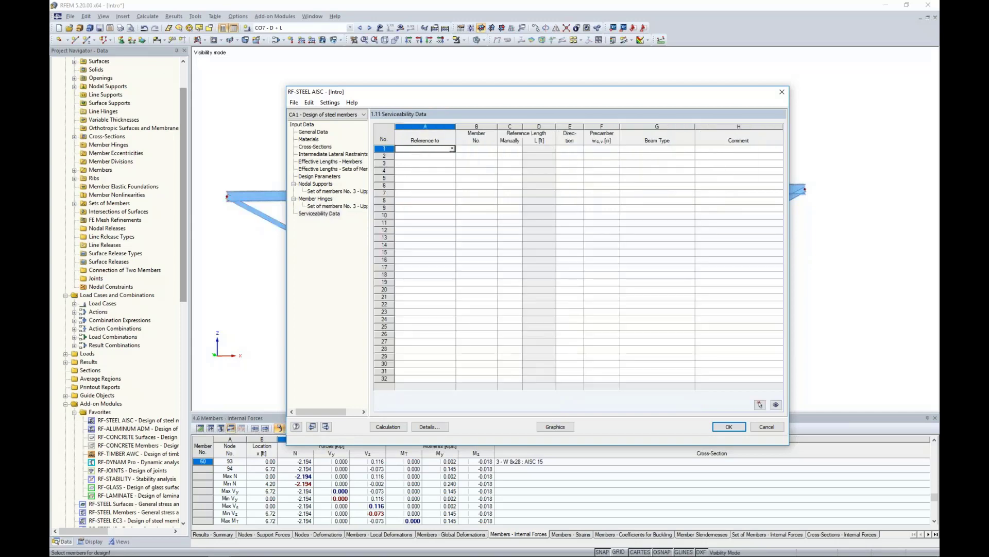
left_click(452, 149)
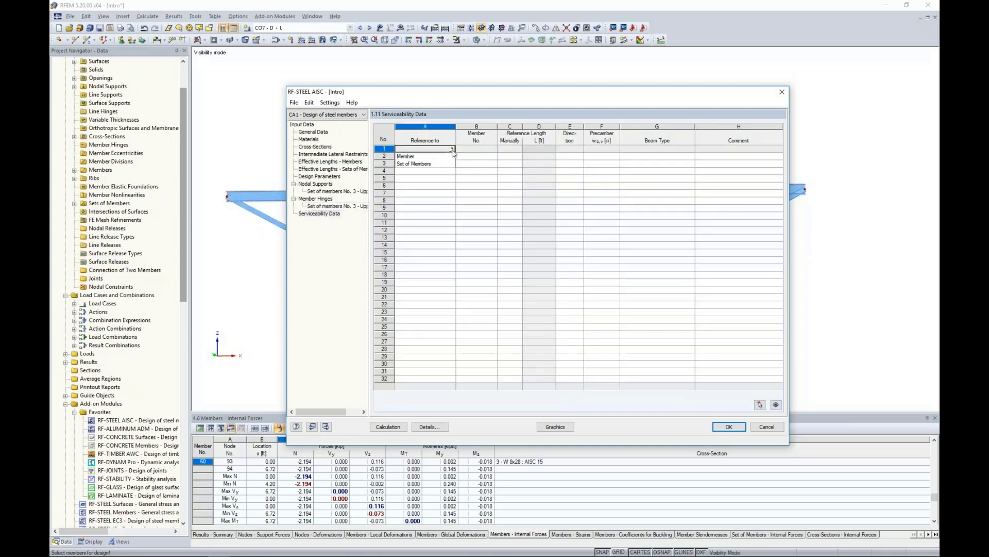
left_click(446, 157)
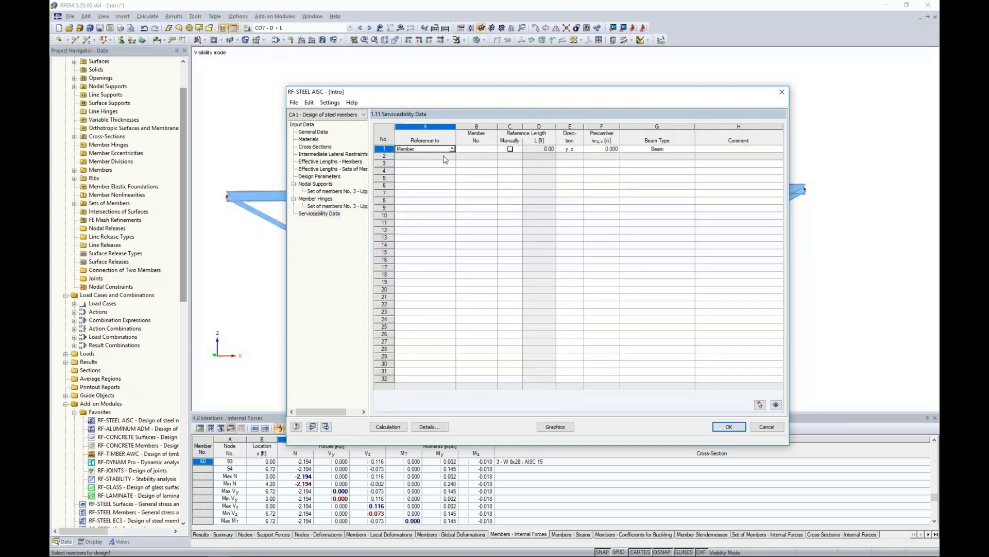
left_click(483, 152)
left_click(493, 149)
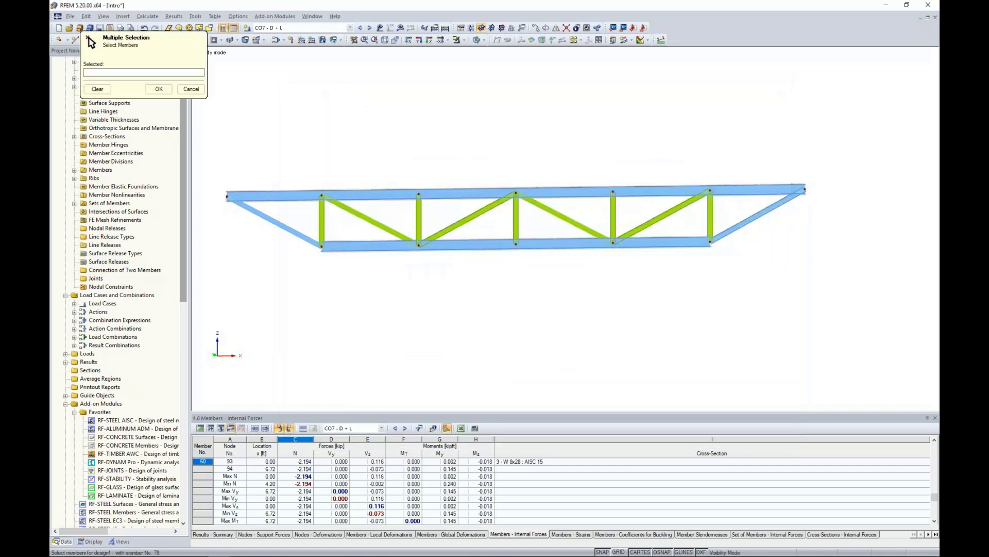
left_click_drag(798, 229, 226, 215)
left_click(159, 88)
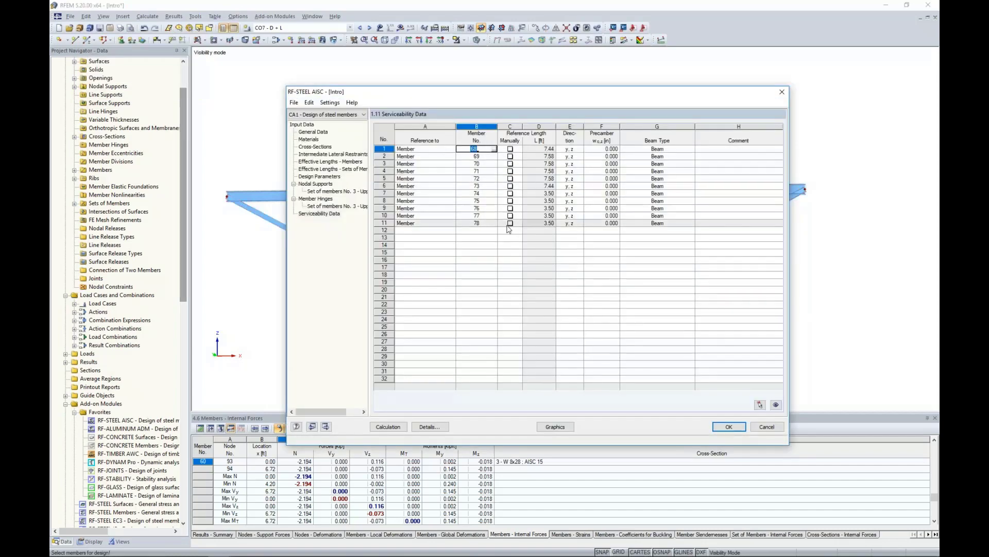
Step: Add set of members No. 3, the top chord, to the serviceability data in row 12
left_click(433, 230)
left_click(452, 230)
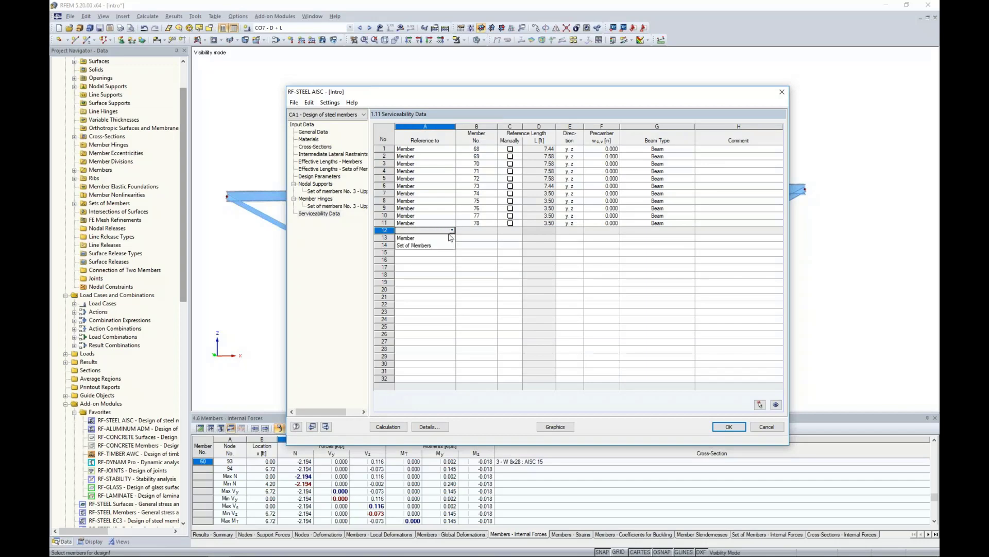
left_click(441, 246)
left_click(473, 230)
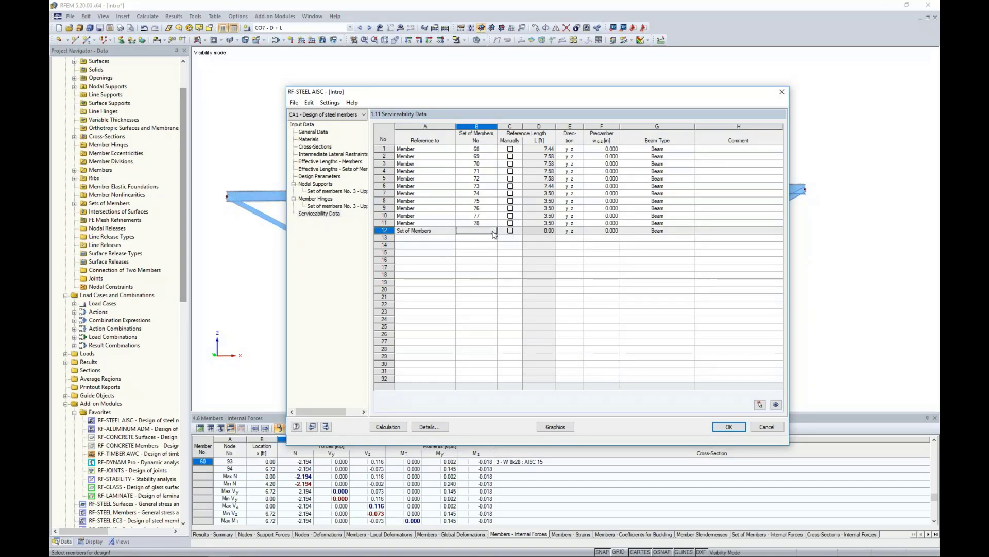
left_click(494, 232)
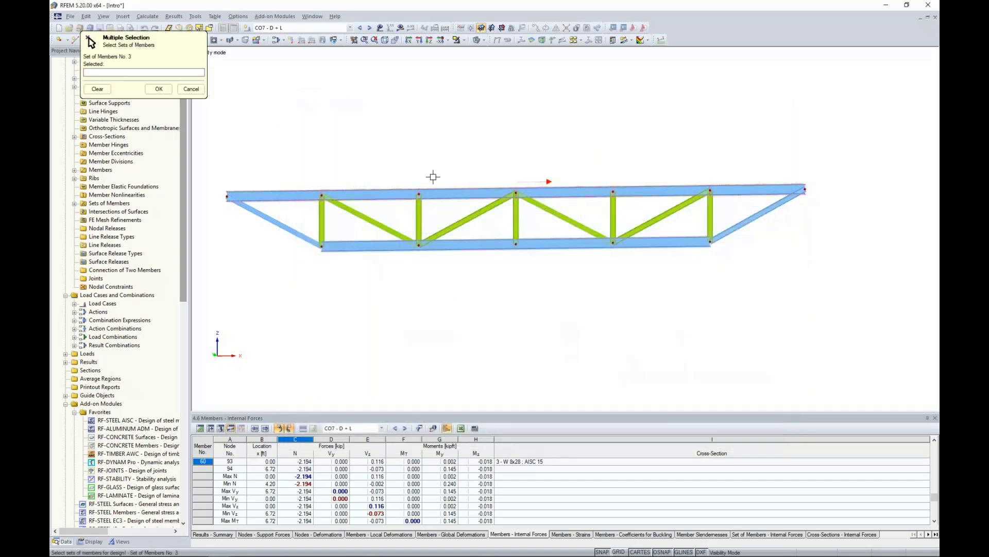
left_click(159, 89)
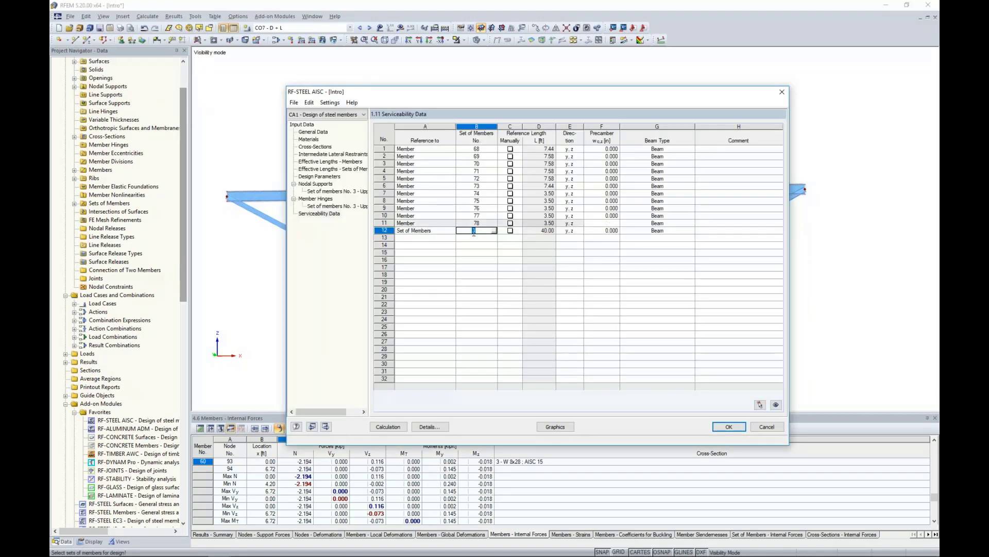
Step: Check the serviceability deflection limits in the LRFD 2016 design details and run the design calculation
left_click(426, 429)
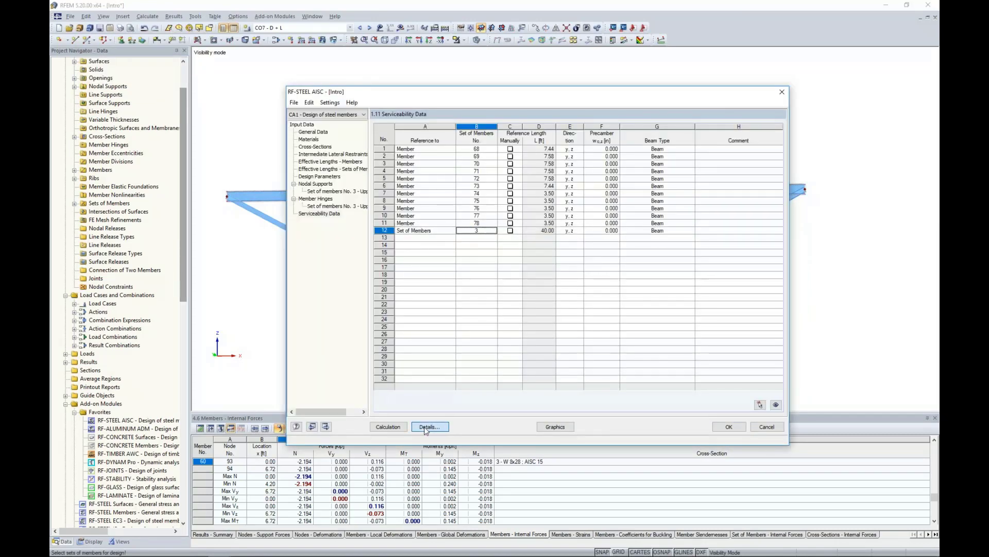
left_click(467, 126)
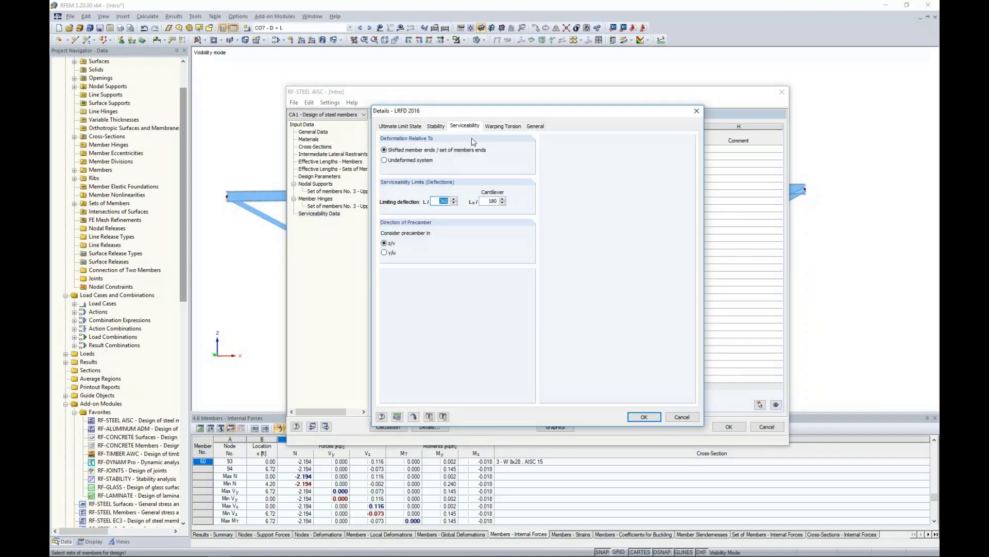
left_click(441, 201)
left_click(644, 417)
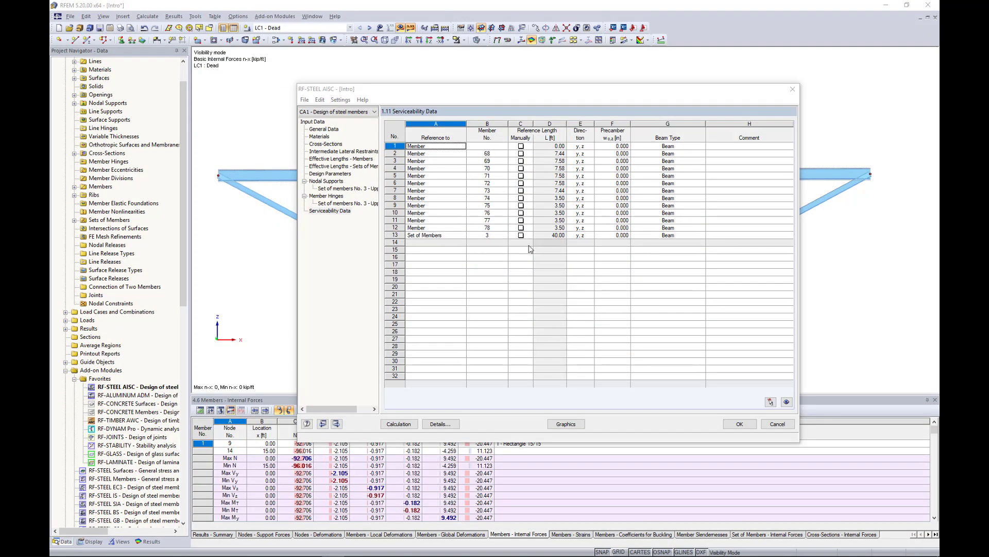
left_click(409, 426)
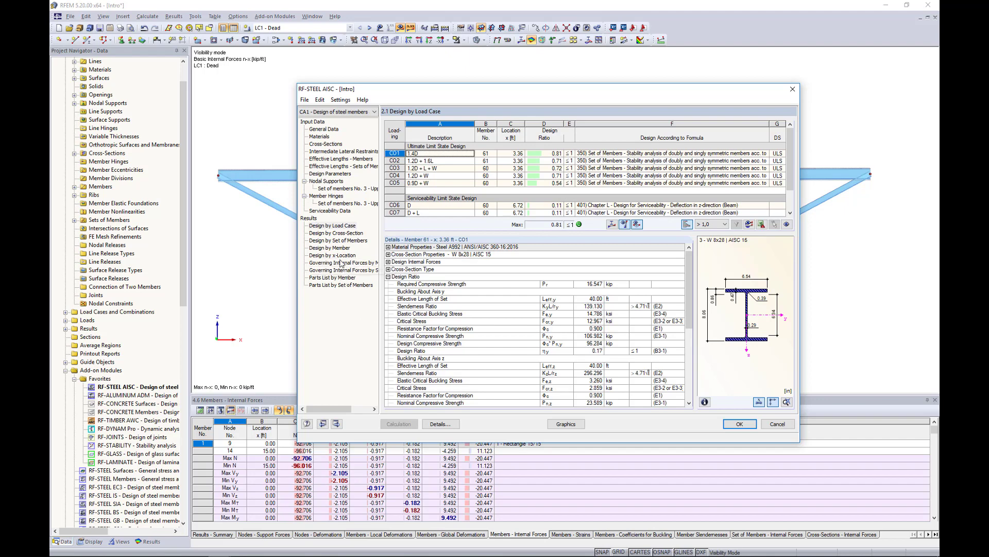
Step: Review the design results by cross-section for W 8x28 and W 4x13, and open the results by member
left_click(326, 235)
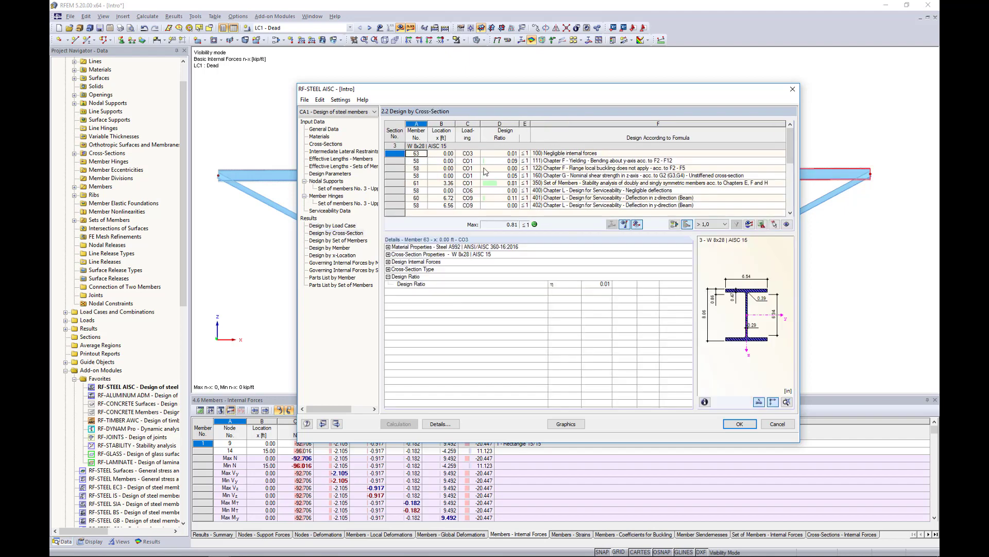
scroll(486, 167, "down", 2)
scroll(486, 167, "down", 1)
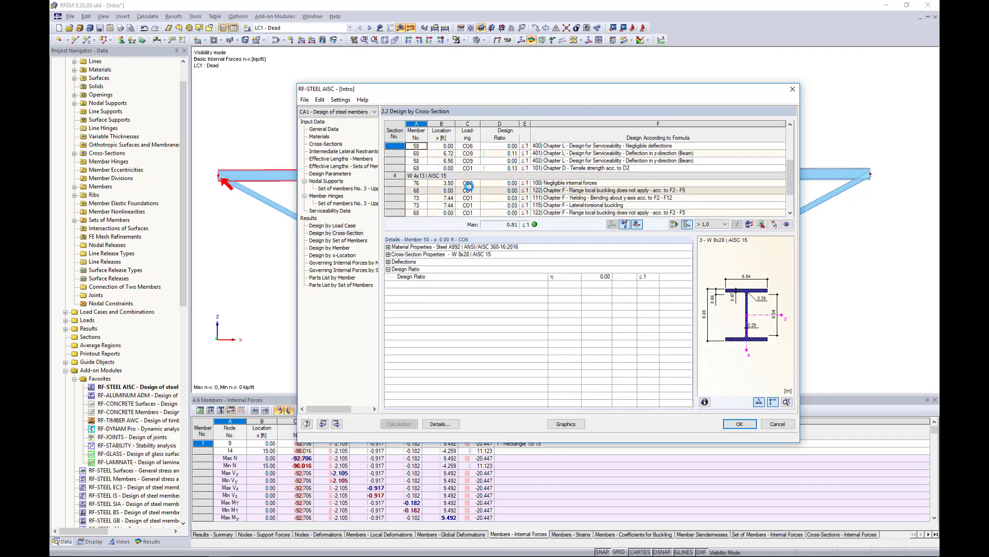
left_click(346, 241)
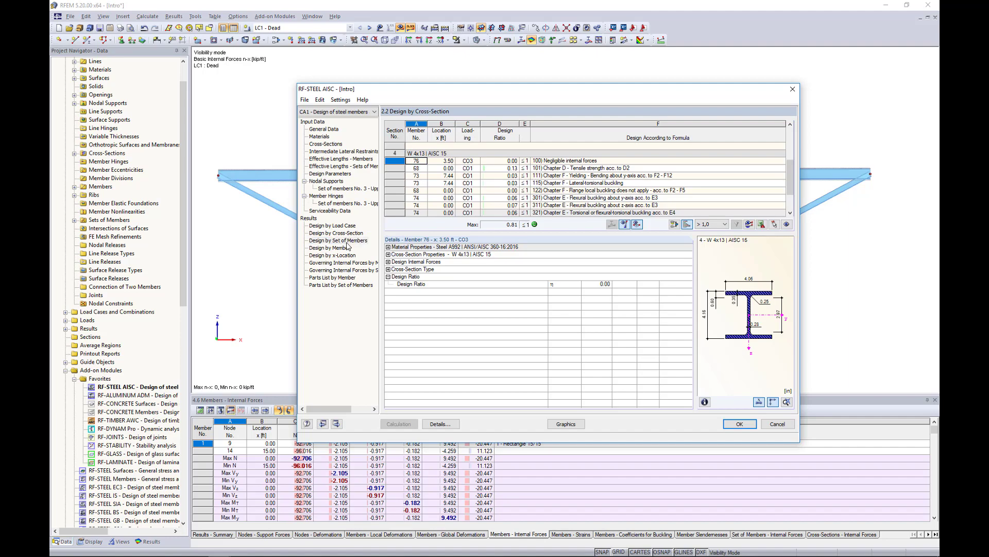
left_click(340, 248)
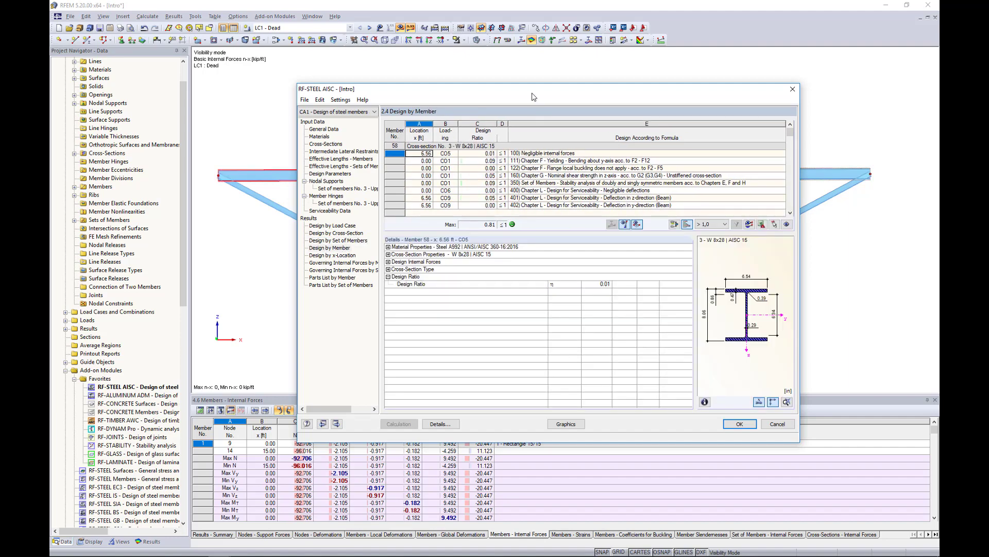
Step: Examine the yielding and set stability checks of top chord members 58 and 59 alongside their locations in the truss
left_click_drag(532, 94, 506, 266)
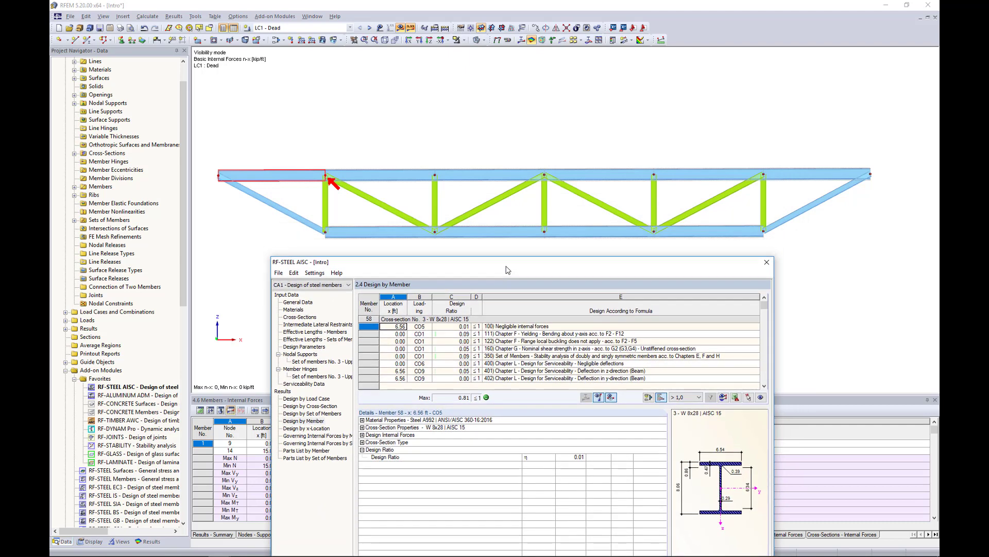
left_click(494, 333)
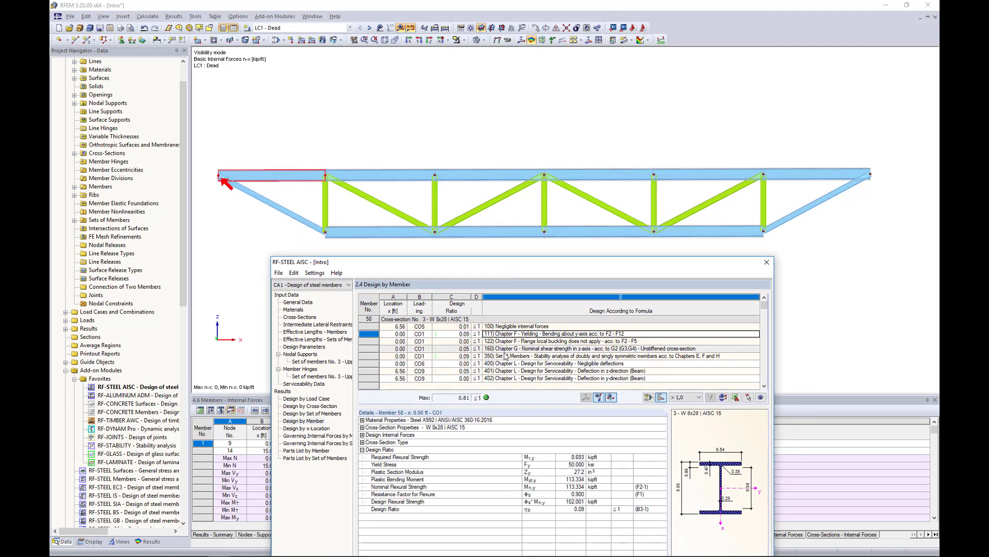
left_click(505, 357)
scroll(506, 356, "down", 3)
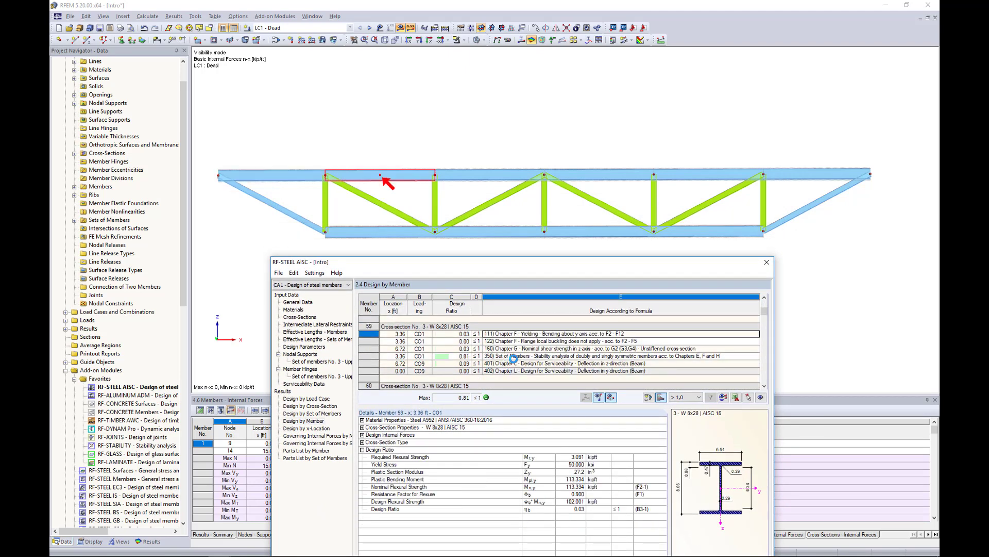
left_click(513, 357)
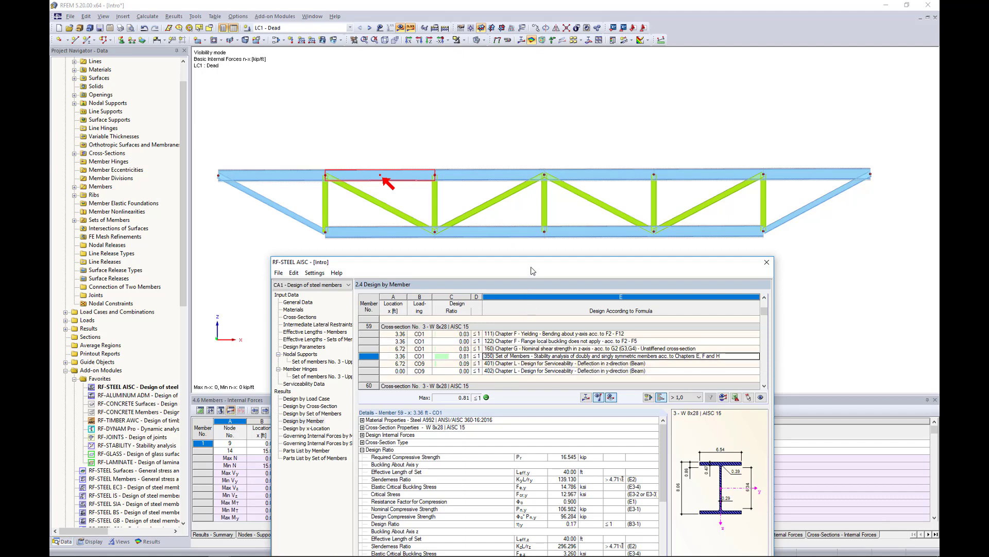
left_click_drag(533, 266, 547, 138)
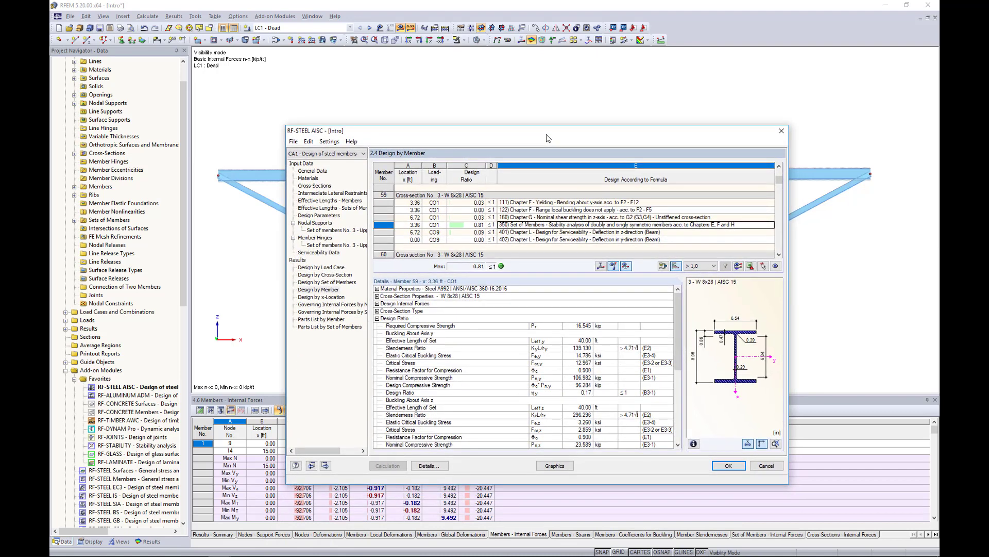
Step: Examine the cross-section type classification and flexural strength details of member 59's yielding check about the y-axis
left_click(535, 202)
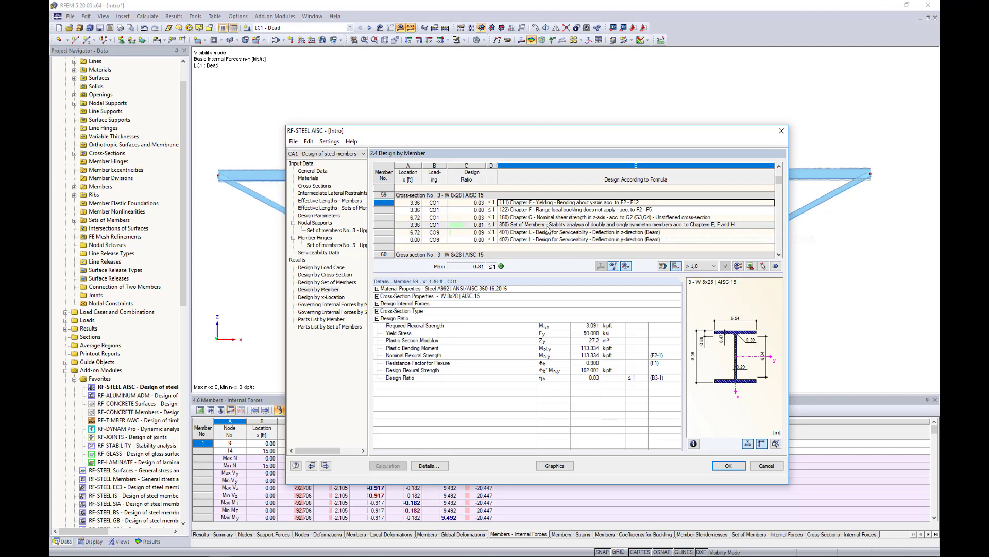
left_click(377, 311)
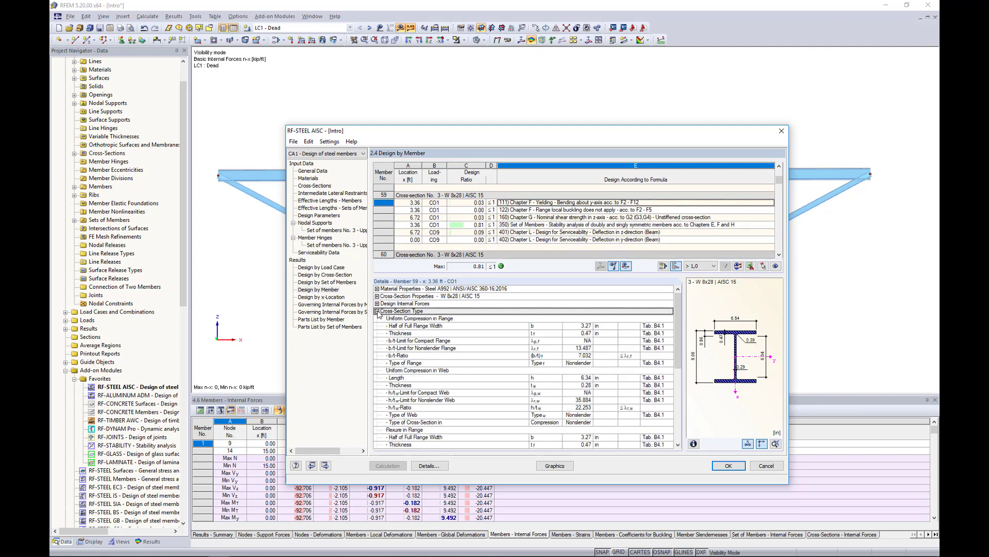
scroll(495, 345, "down", 1)
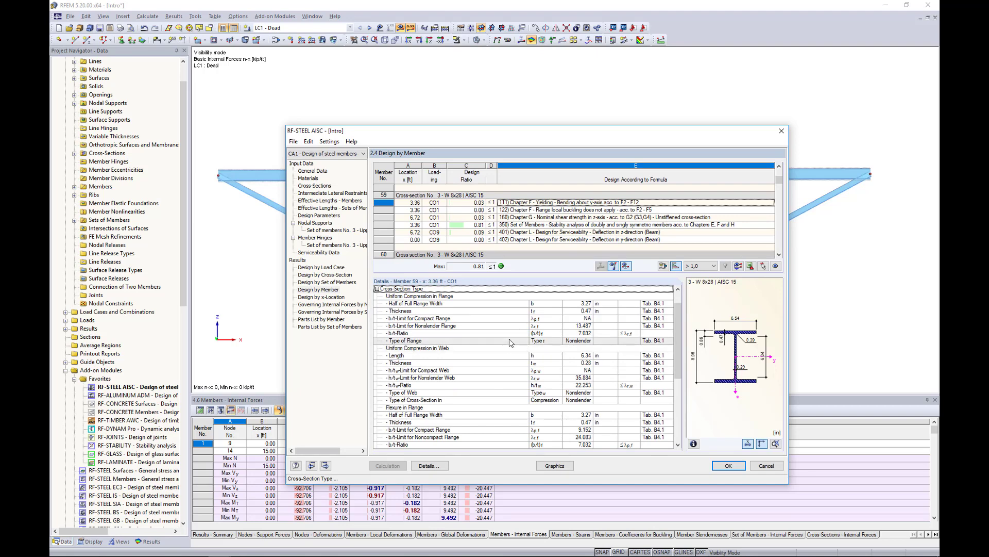
scroll(510, 342, "down", 5)
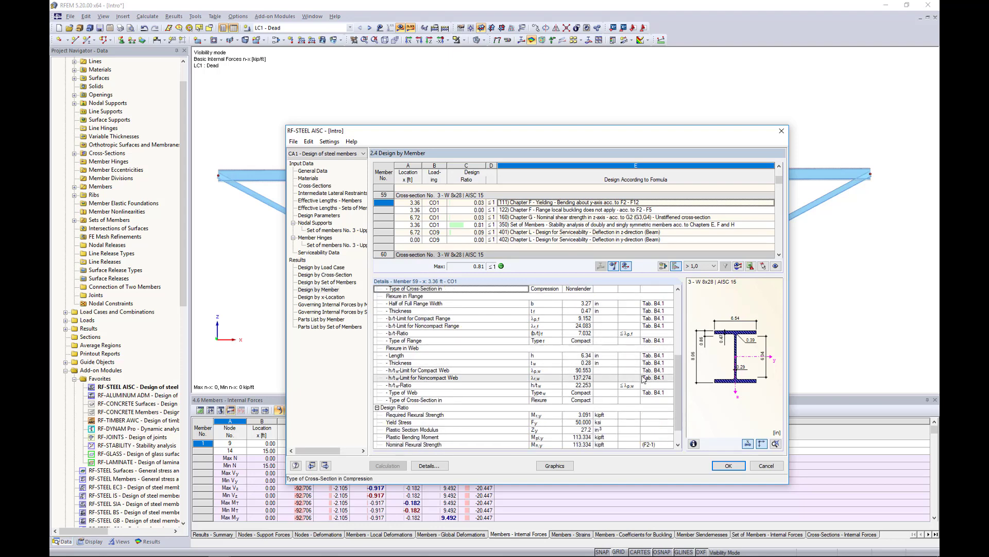
scroll(588, 402, "down", 1)
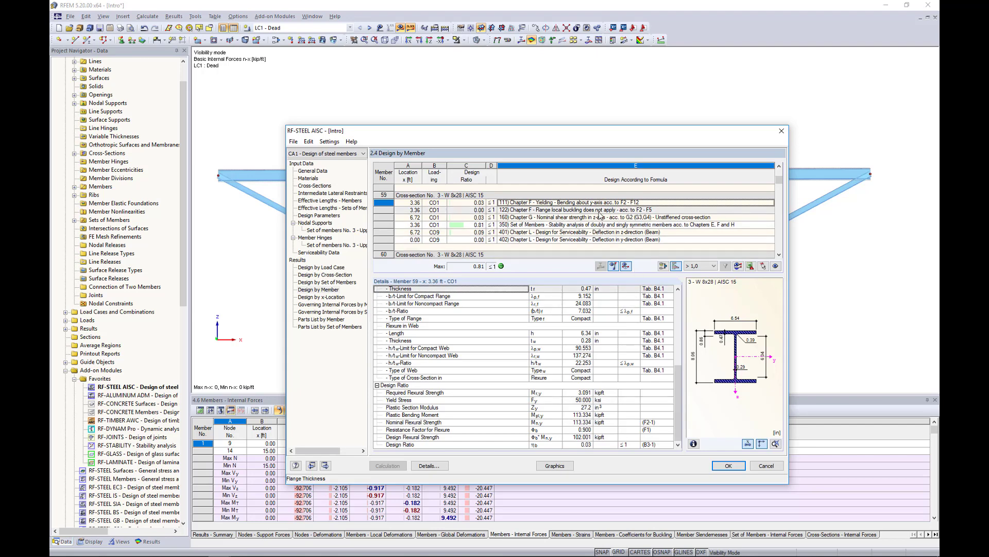
Step: Filter the results by member to the maximum design ratios and look through the governing checks of the top chord members
scroll(593, 222, "down", 3)
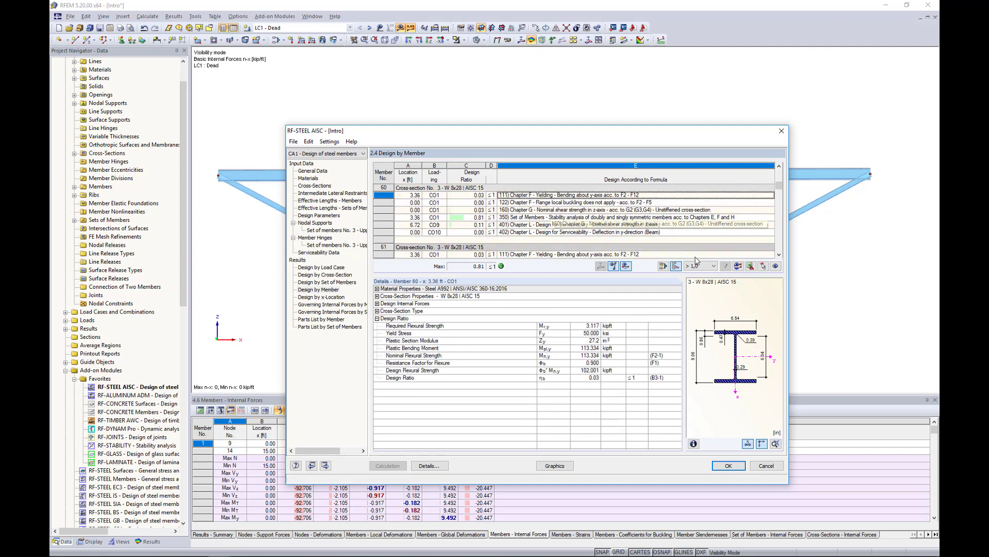
left_click(713, 266)
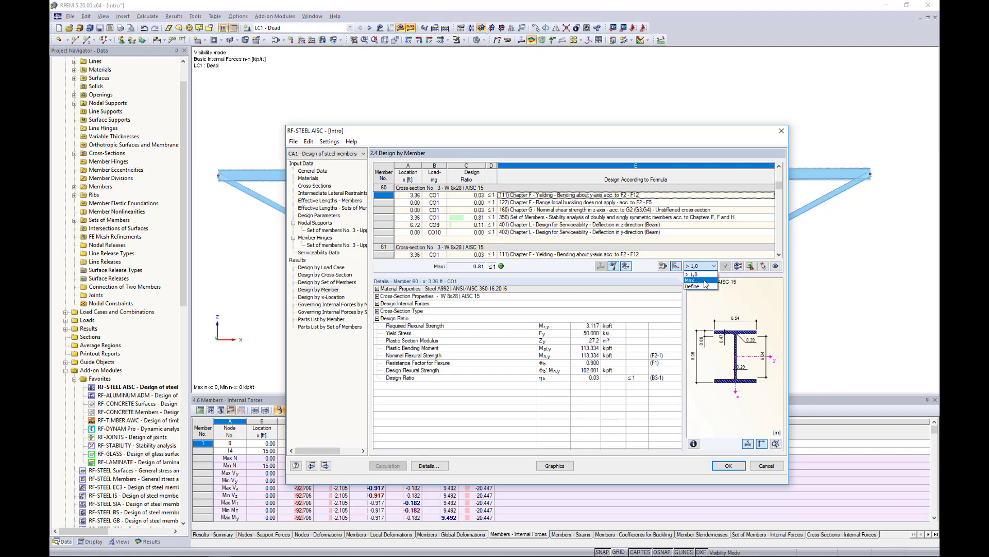
left_click(704, 280)
left_click(725, 267)
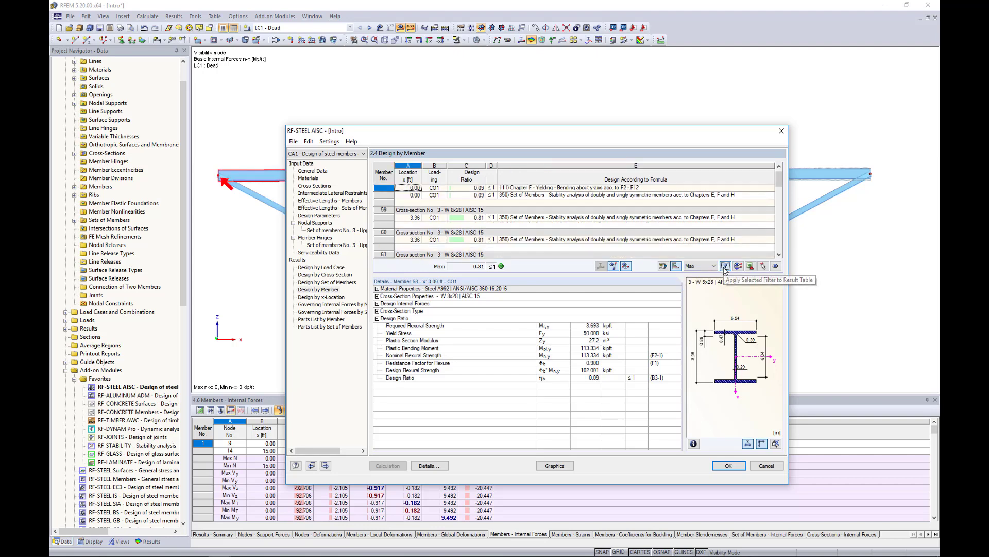
scroll(693, 225, "up", 1)
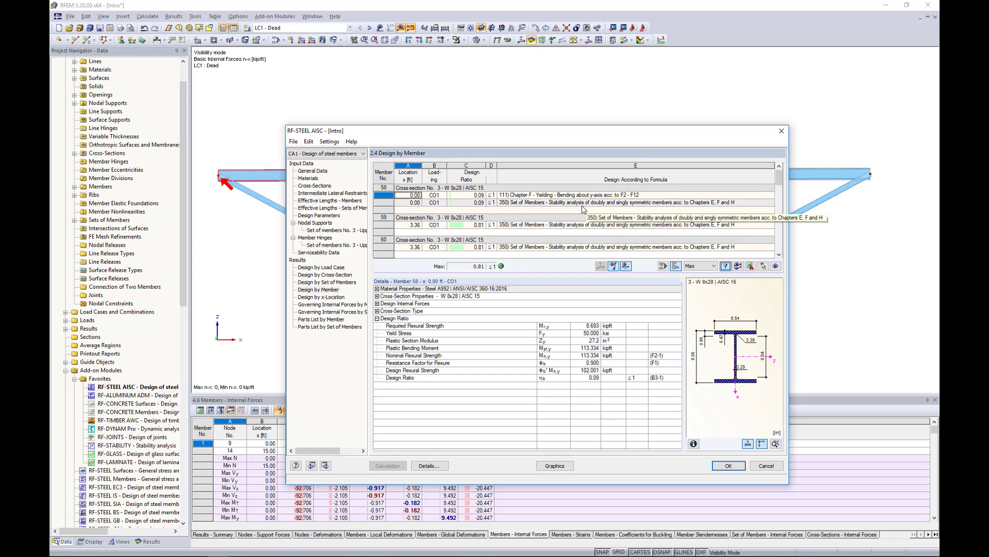
scroll(567, 217, "down", 3)
scroll(567, 217, "down", 1)
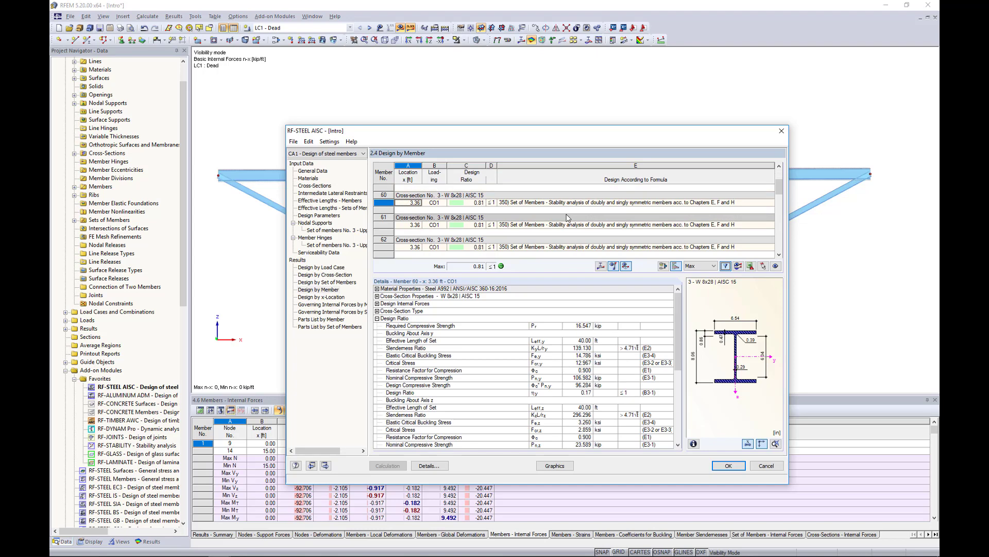
Step: Return the result filter to > 1,0 without filtering the list, and inspect member 58's z-axis shear and set stability checks
left_click(704, 265)
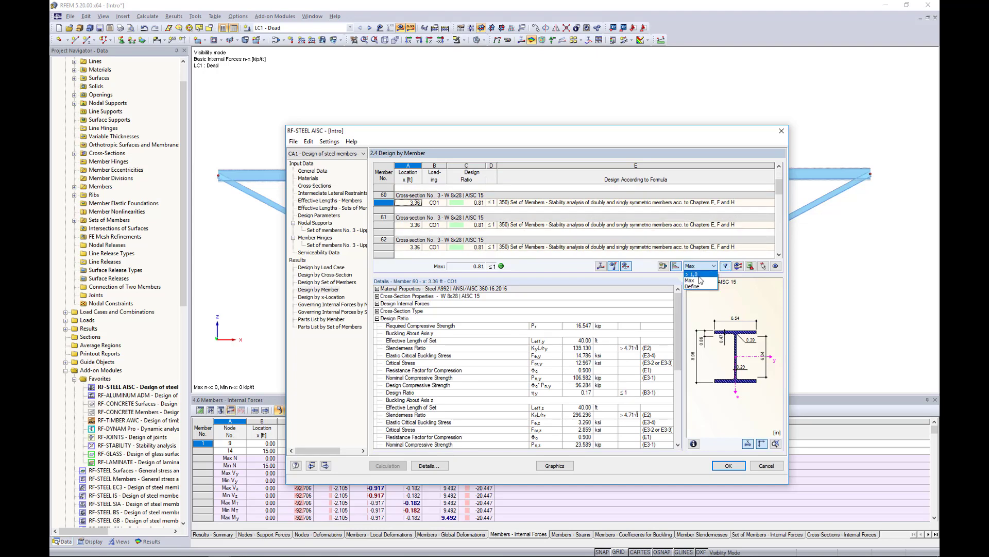
left_click(694, 274)
left_click(550, 210)
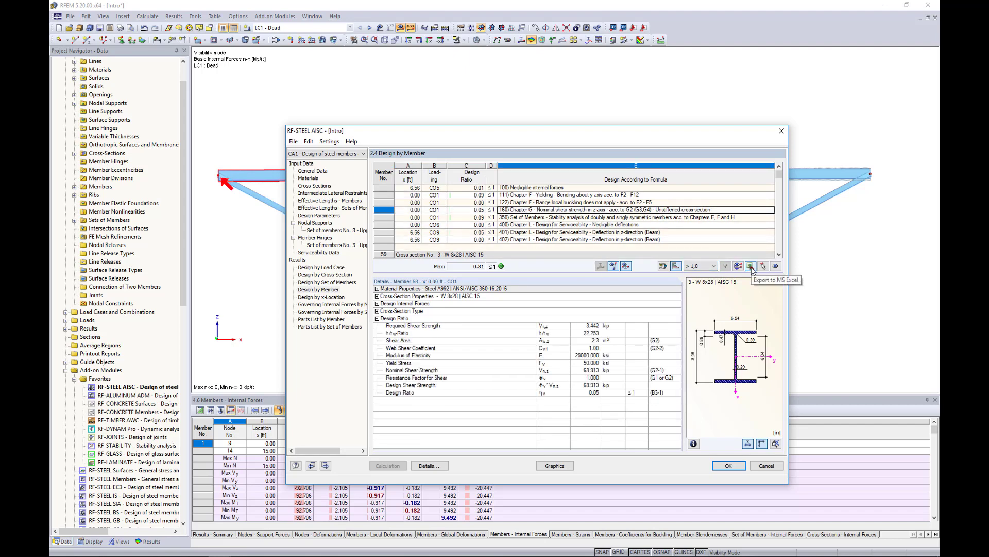
left_click(587, 218)
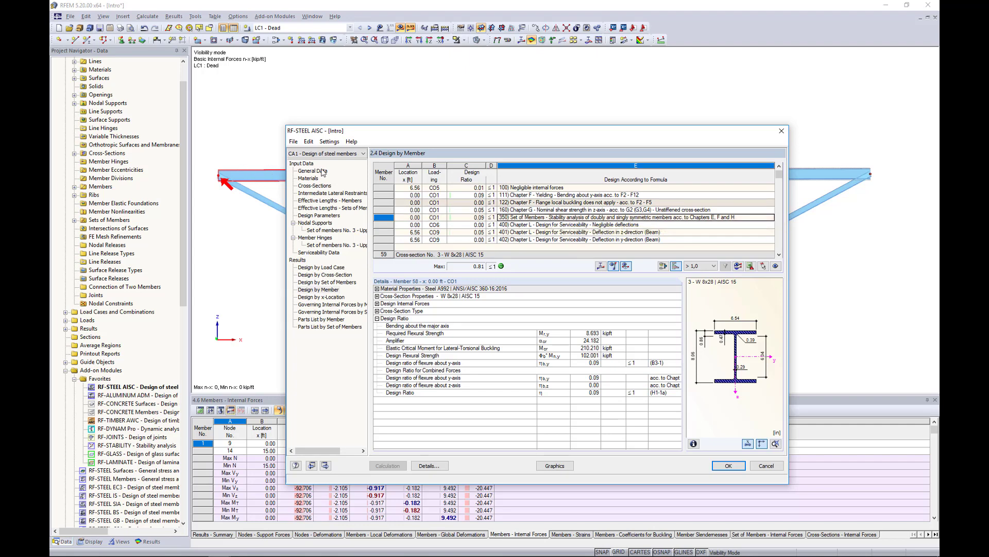
Step: Display the buckling mode shape of the top chord member set with a display factor of 0.50
left_click_drag(453, 135, 420, 223)
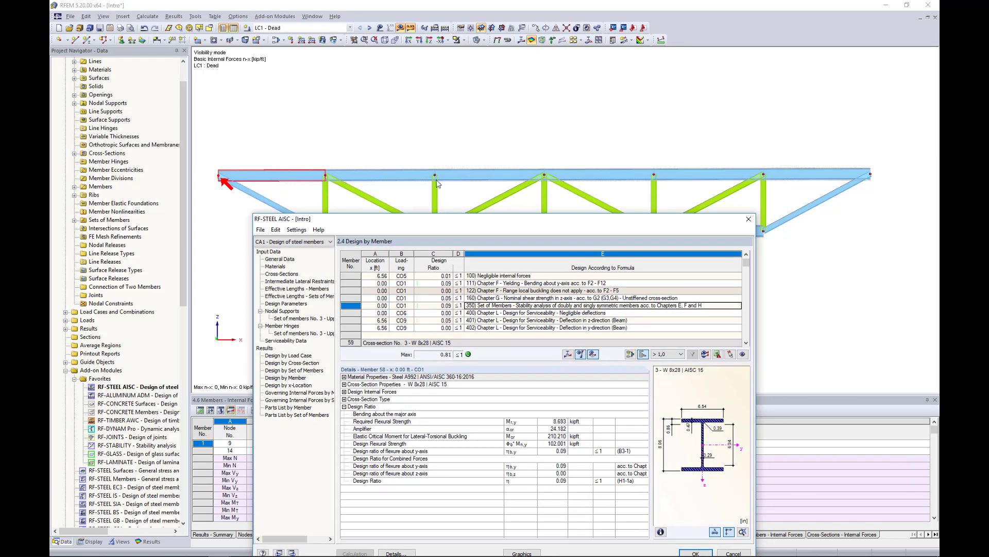
left_click_drag(620, 221, 649, 122)
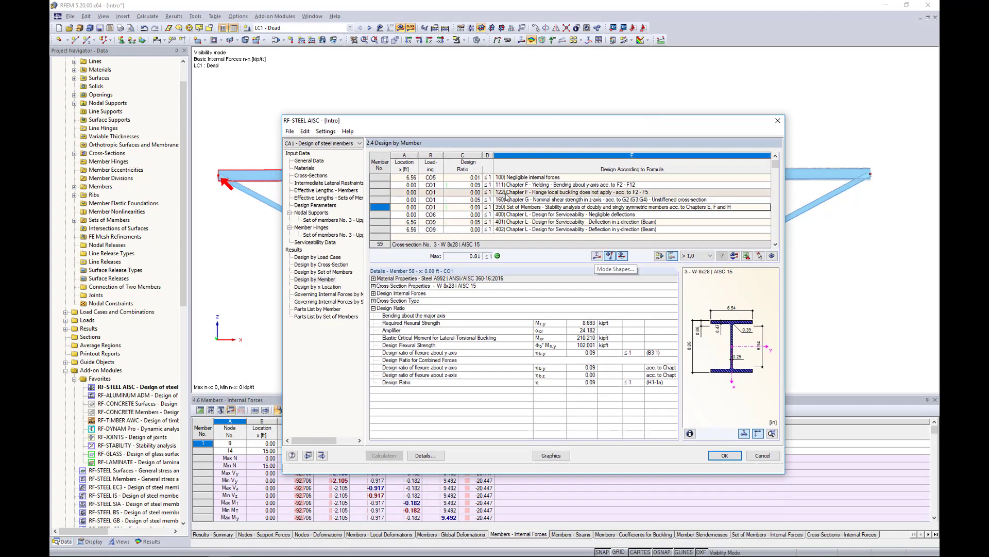
left_click(596, 256)
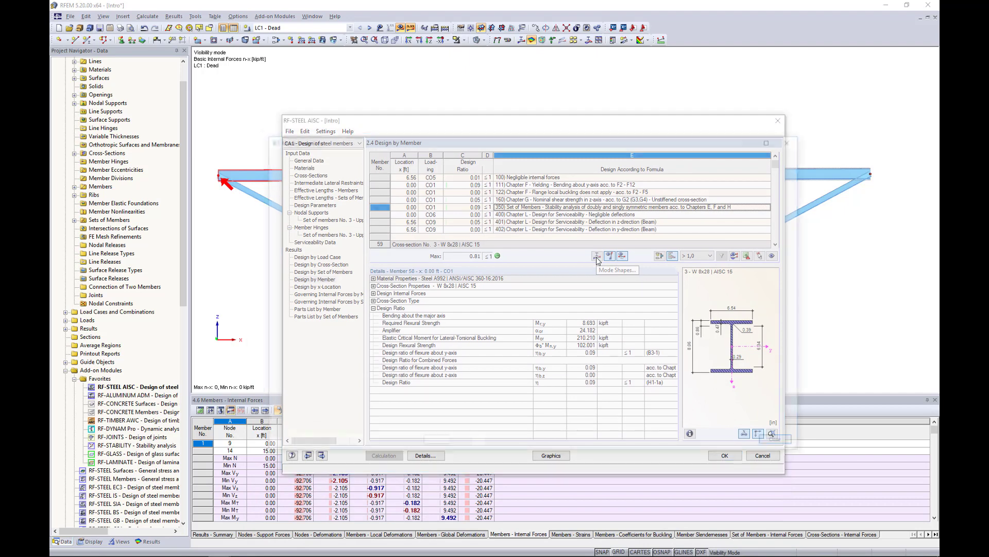
middle_click_drag(538, 255, 423, 291, "ctrl")
scroll(521, 287, "up", 4)
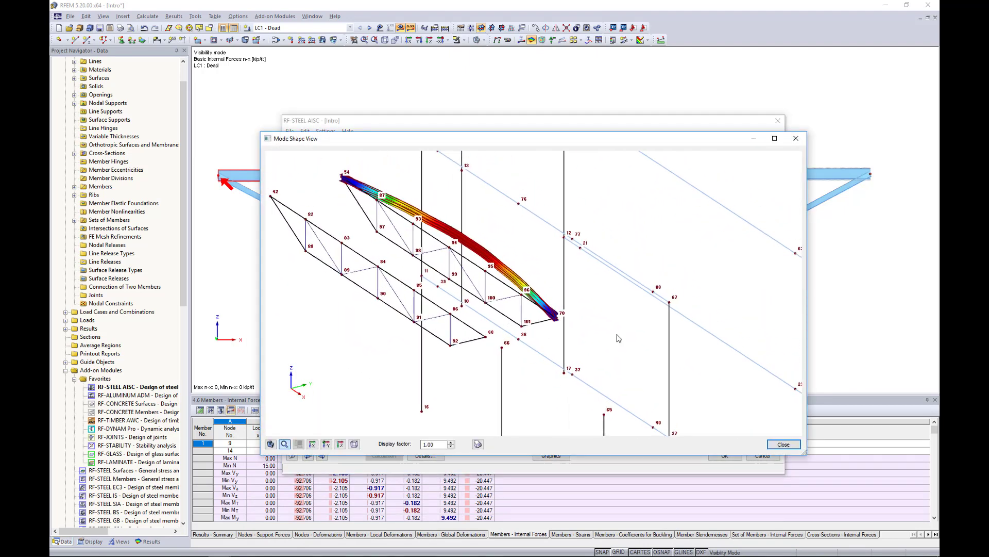
left_click(451, 447)
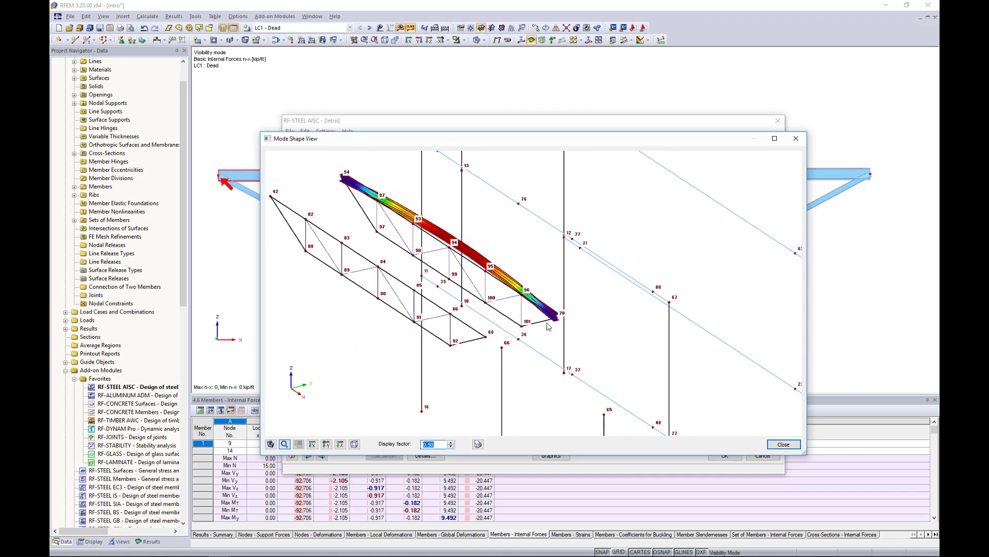
Step: Inspect the top chord's mode shape from other angles with a display factor of 0.25, and close the mode shape view
middle_click_drag(550, 327, 501, 313, "ctrl")
scroll(501, 312, "up", 5)
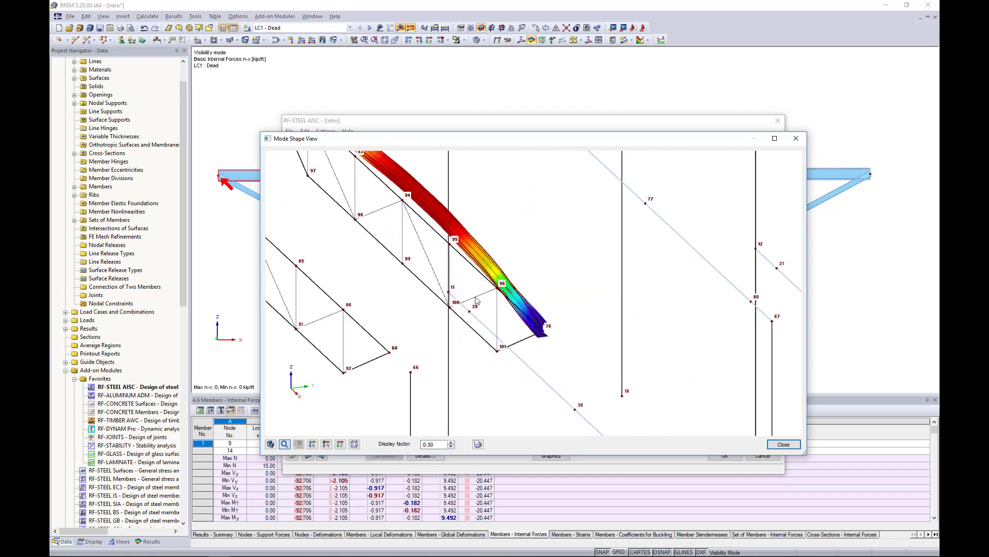
scroll(457, 351, "down", 3)
middle_click_drag(457, 351, 511, 343, "ctrl")
left_click(451, 446)
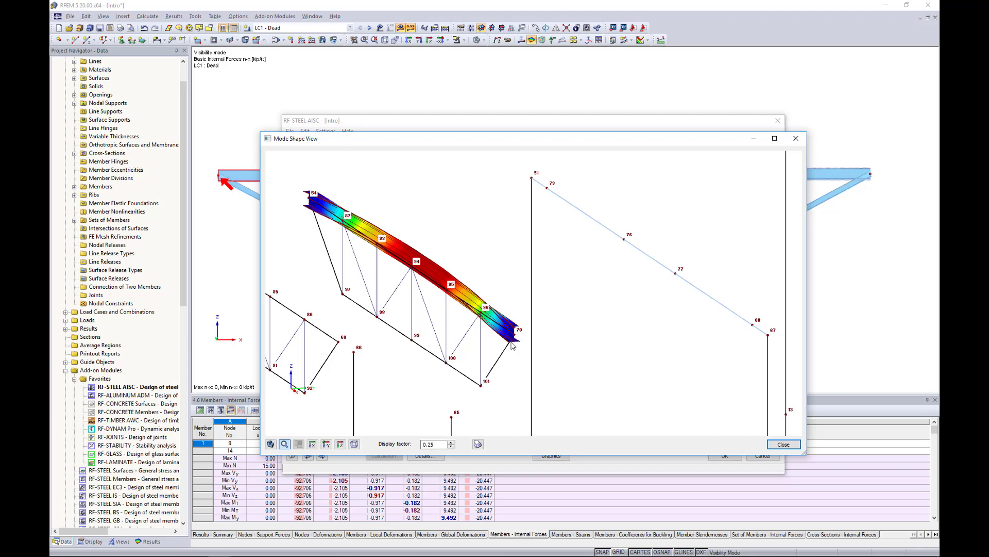
left_click(783, 444)
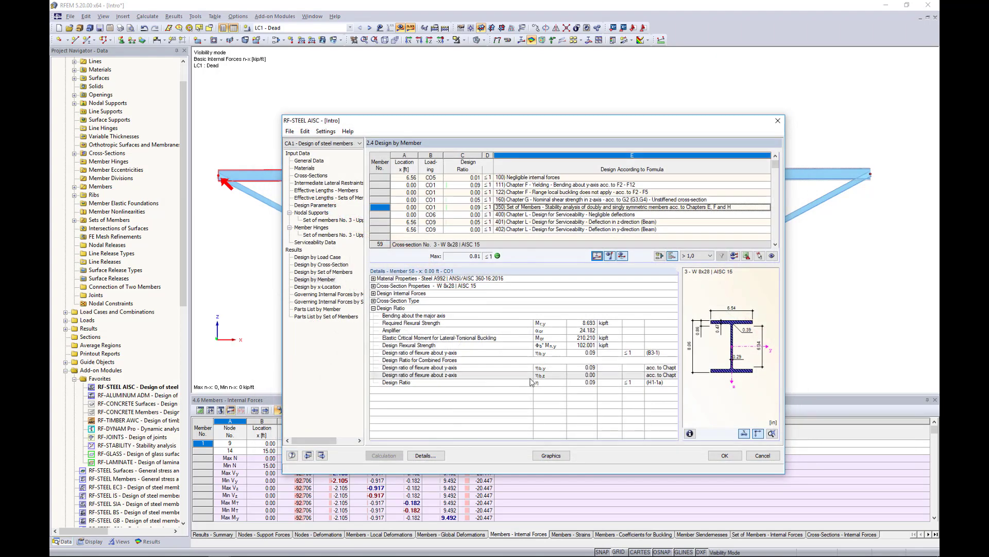
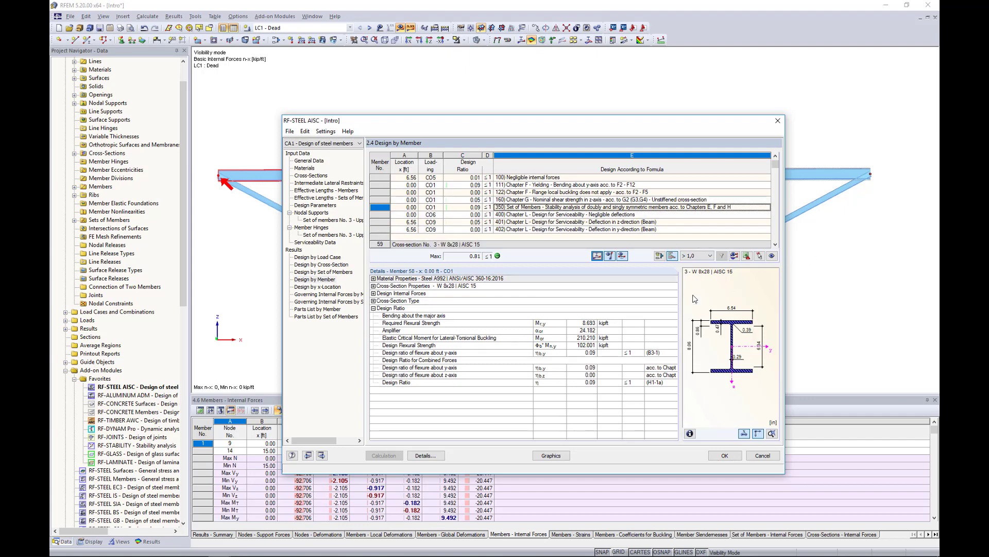
Step: Display the RF-STEEL AISC design ratios graphically on the truss and check the list of available load cases and design cases
left_click(551, 455)
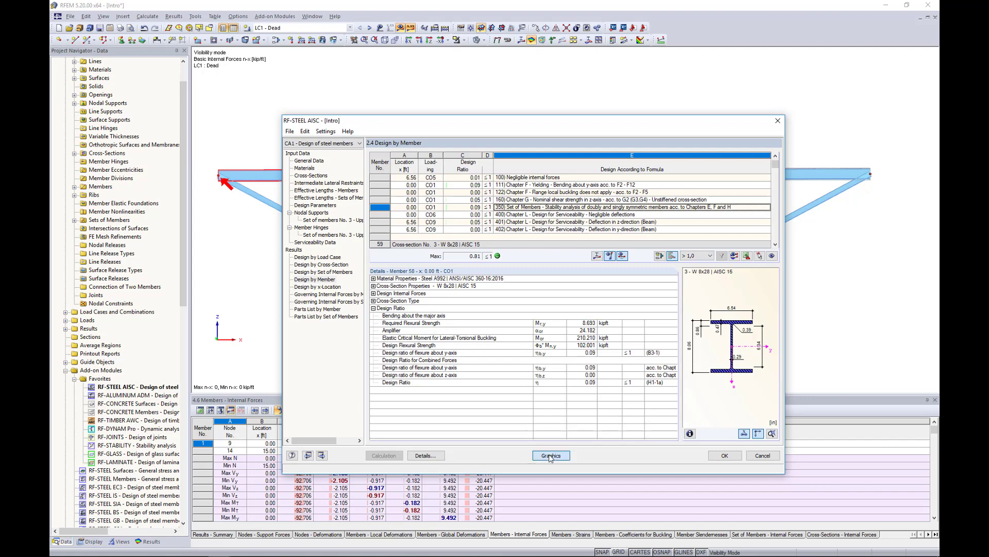
middle_click_drag(422, 274, 509, 304, "ctrl")
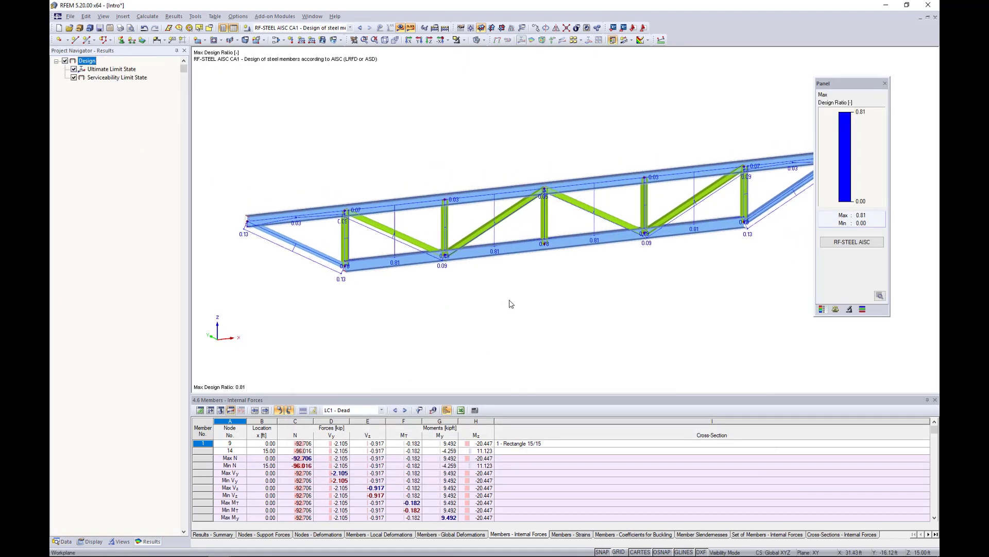
left_click(350, 28)
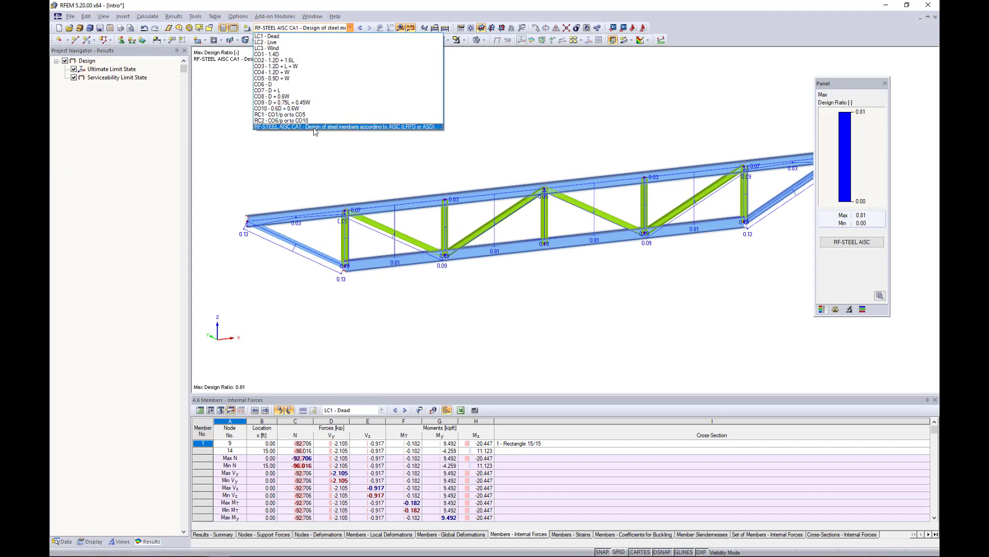
left_click(328, 158)
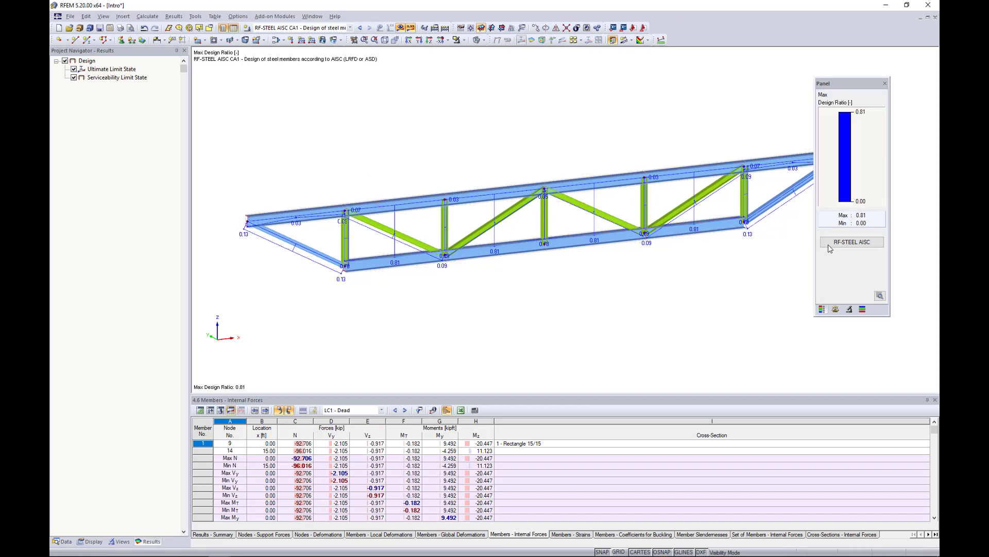
Step: Set the display factor of the member result diagrams to 0.5
left_click(836, 309)
left_click(849, 308)
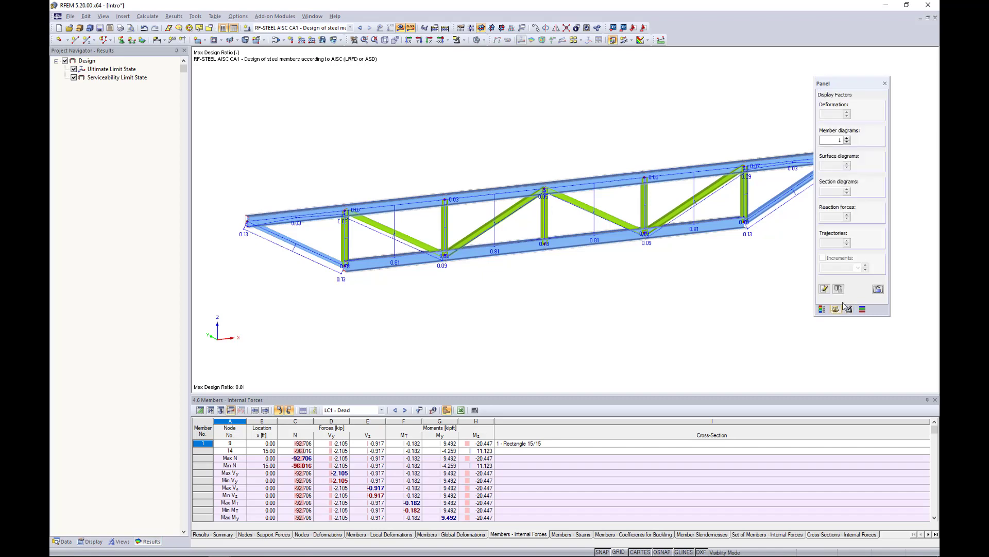
left_click(847, 142)
left_click(848, 143)
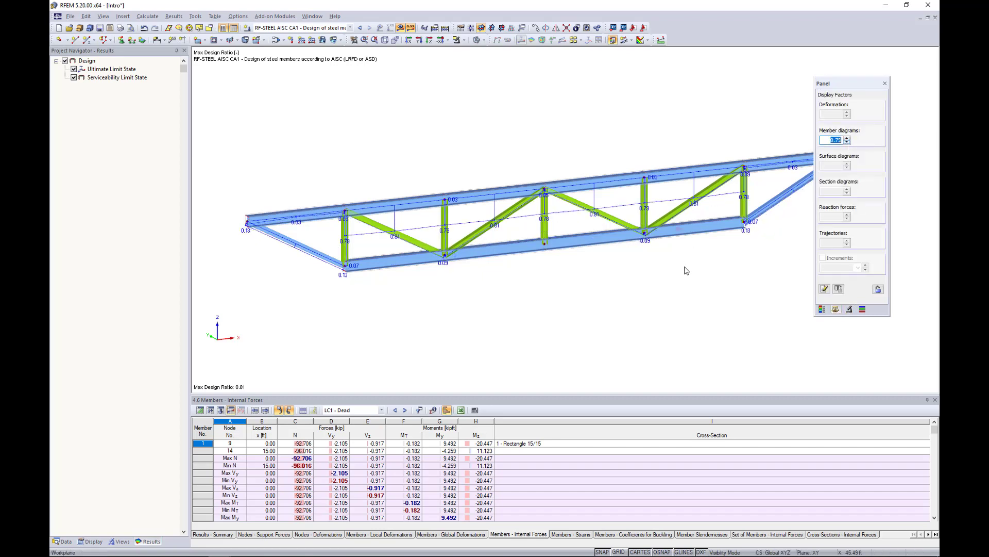
middle_click_drag(685, 270, 640, 256)
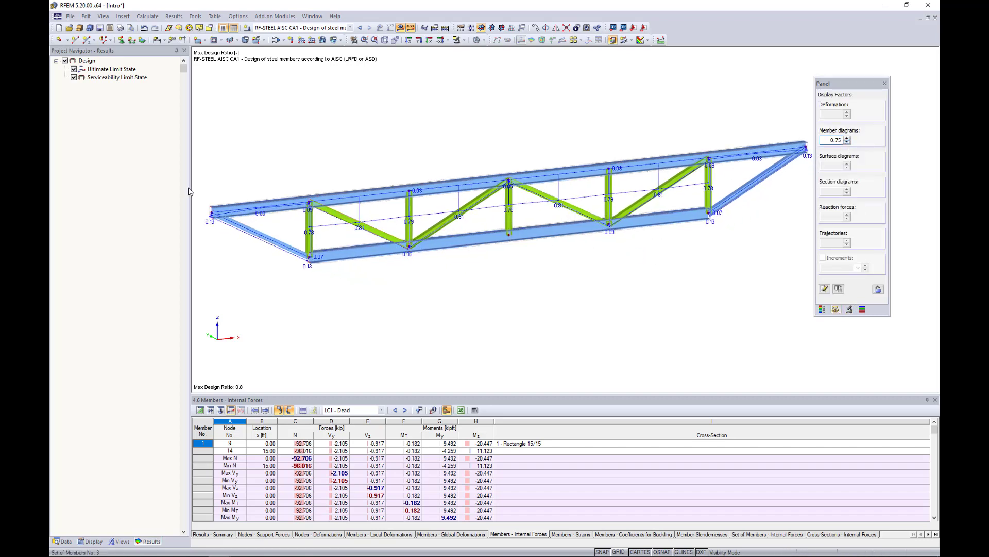
key("Down")
Step: Compare the ultimate and serviceability limit state design ratios separately, leaving only the Ultimate Limit State shown
left_click(73, 77)
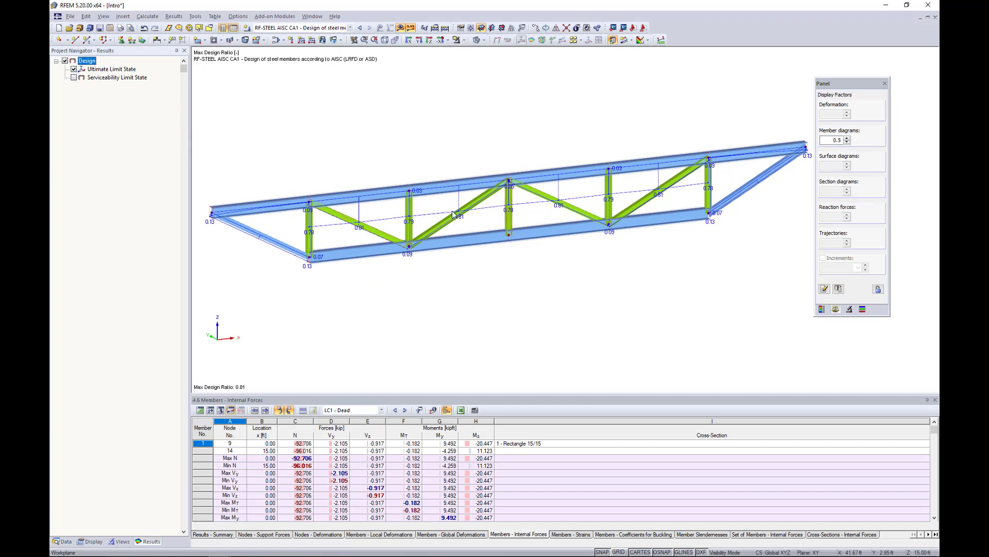
left_click(73, 77)
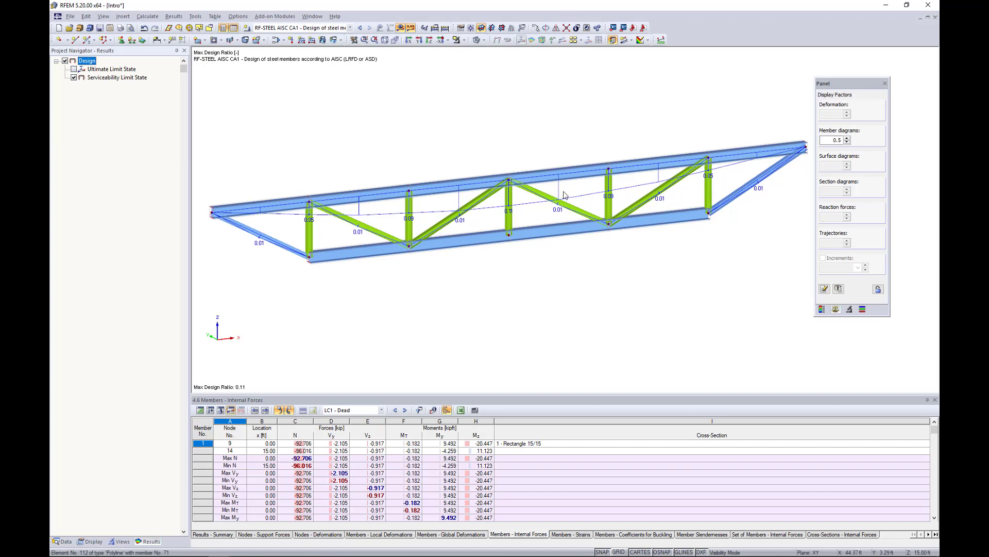
left_click(73, 68)
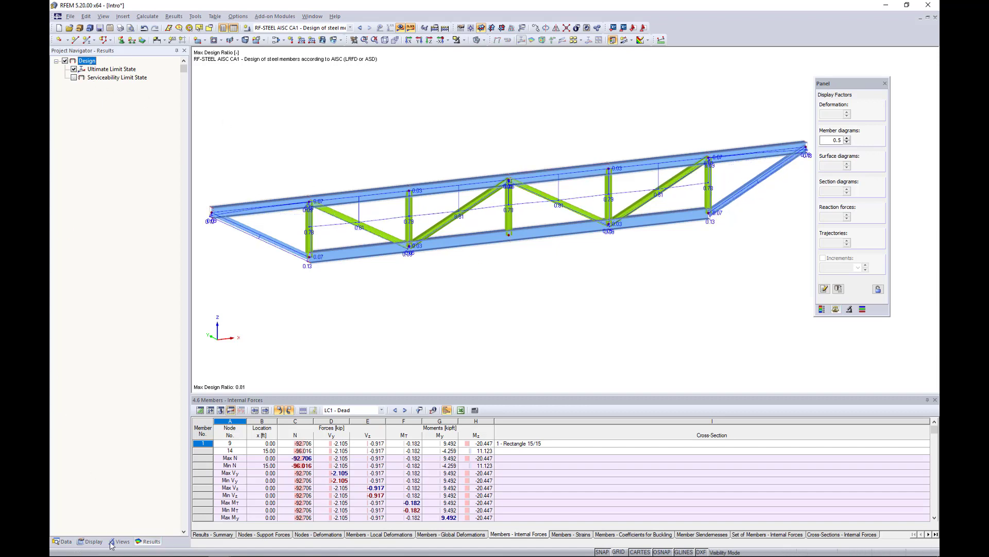
Step: Try showing member results without diagrams, settle on the Cross-Sections display, and show the design ratio colour scale
left_click(91, 541)
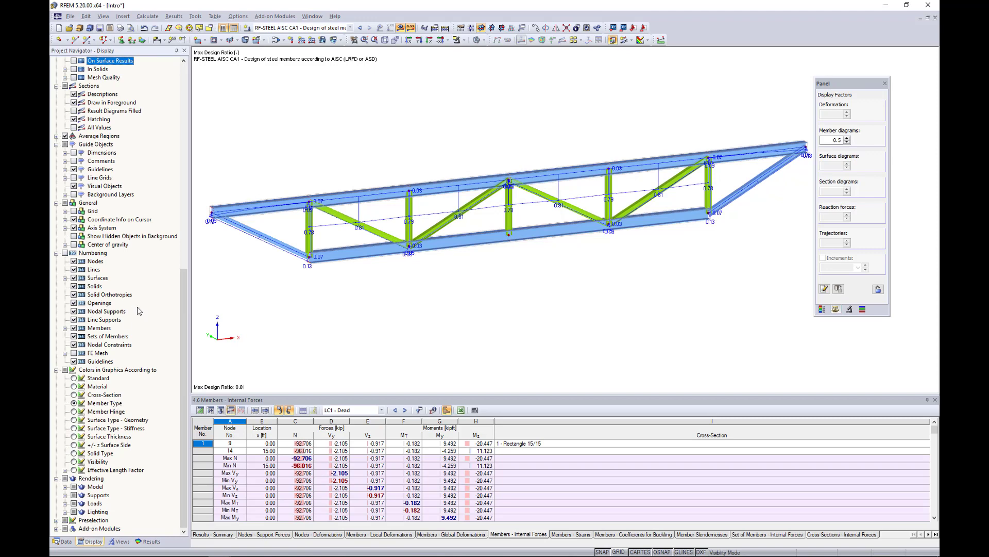
scroll(138, 311, "up", 14)
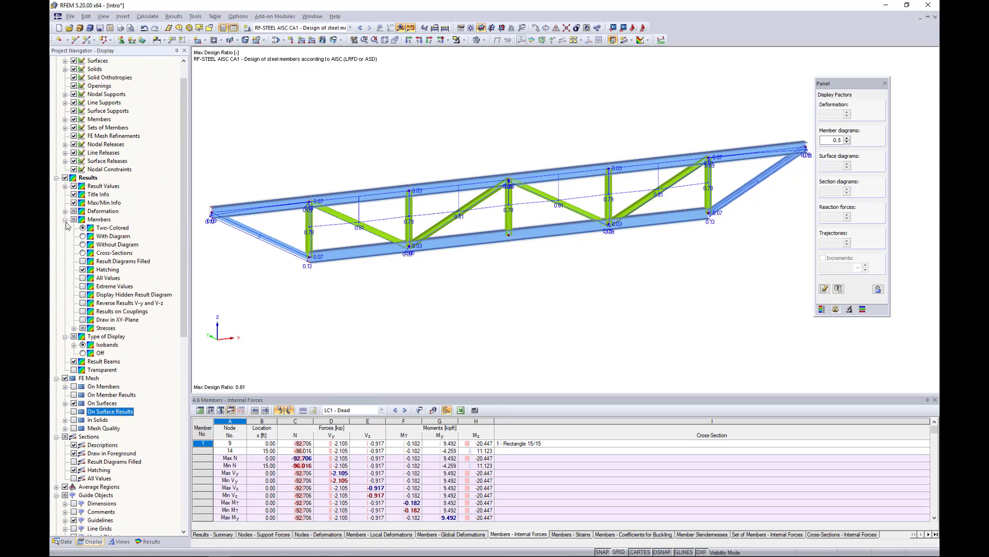
left_click(83, 244)
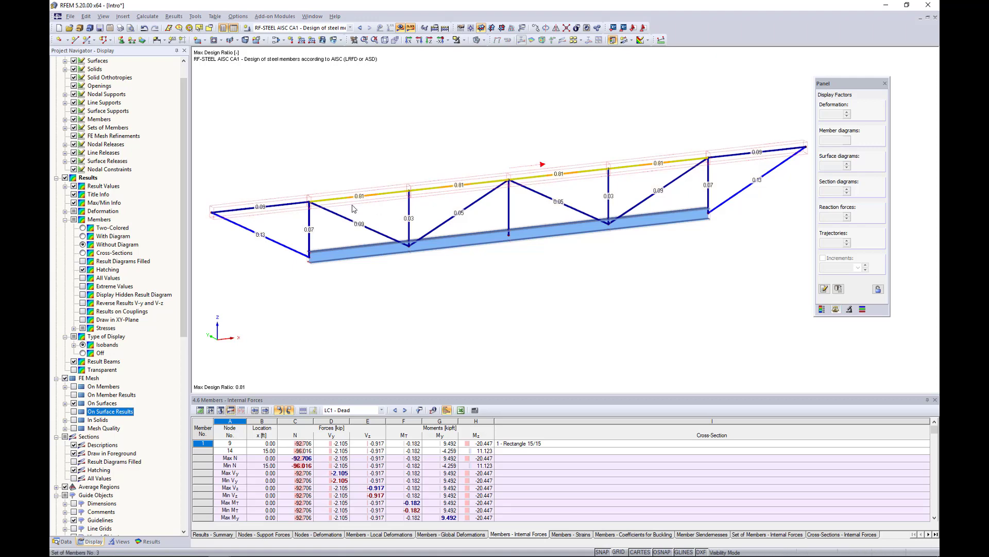
left_click(83, 253)
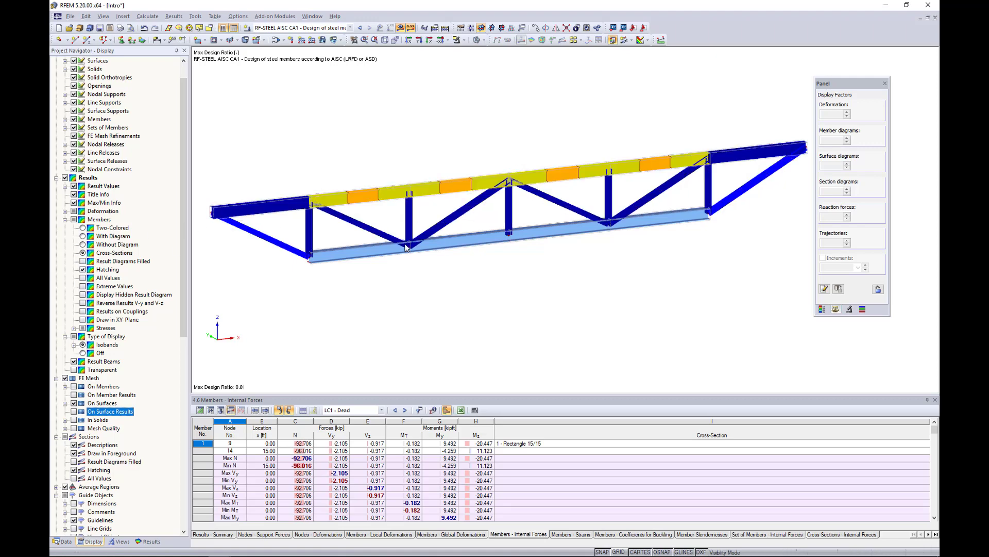
left_click(822, 309)
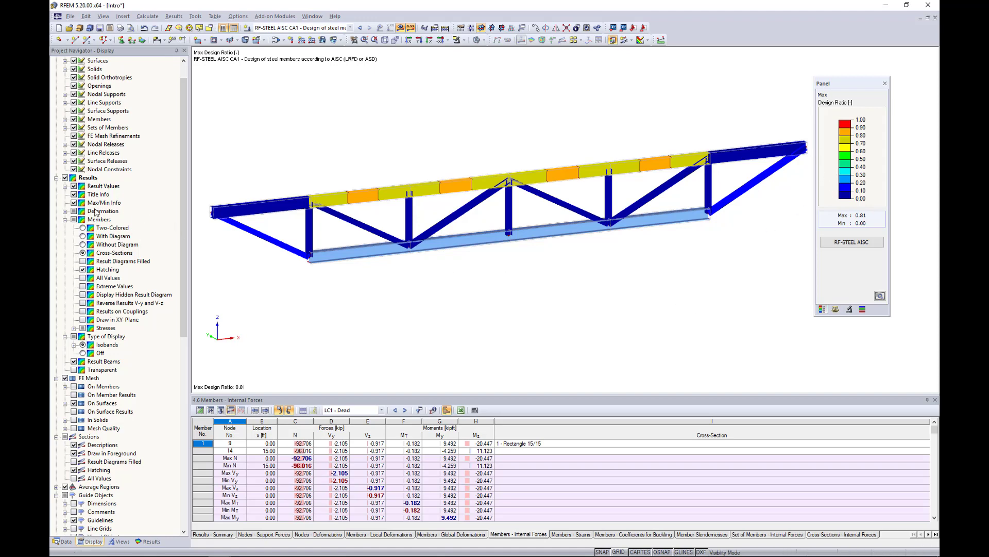
Step: Cancel the truss visibility mode to show the whole two-story model, and turn off the results display
left_click(150, 541)
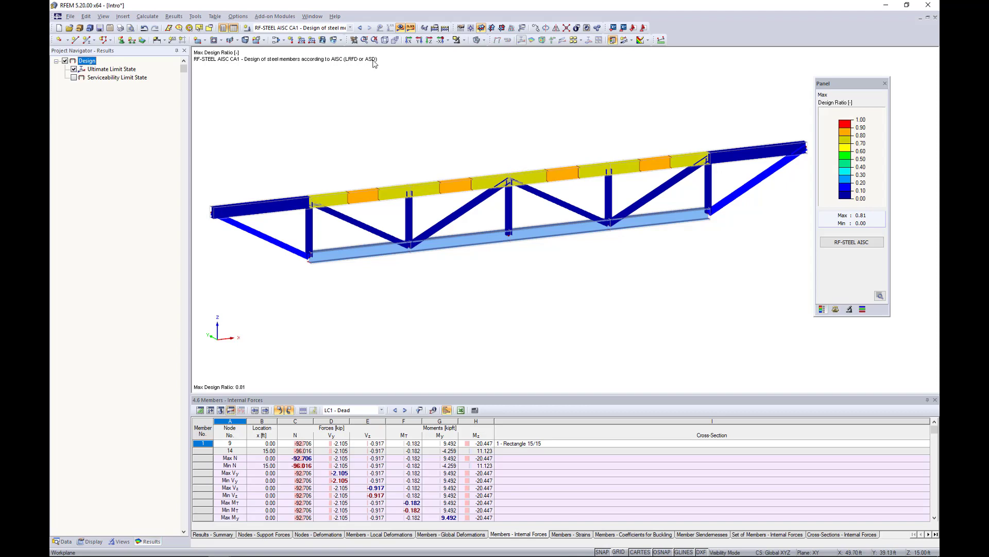
left_click(464, 42)
left_click(485, 118)
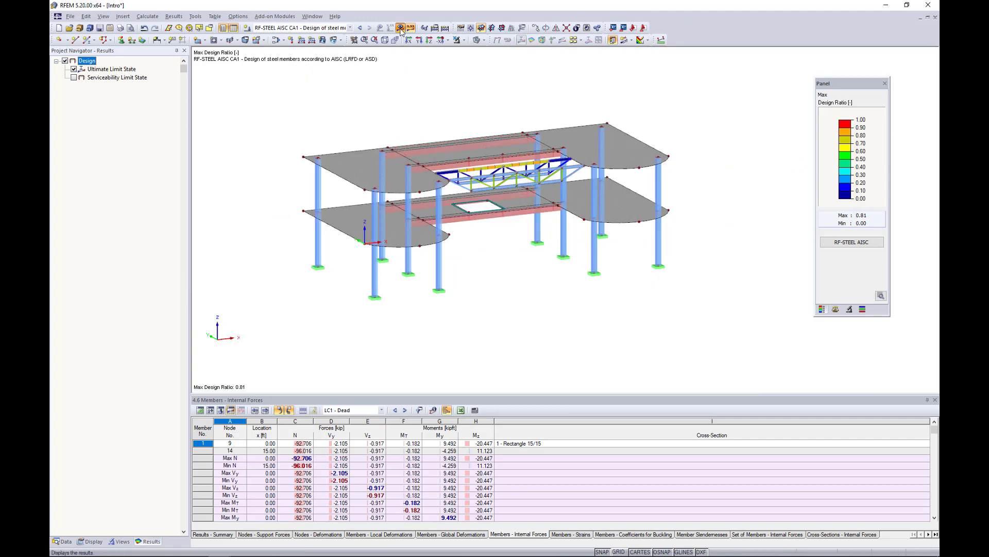
left_click(400, 28)
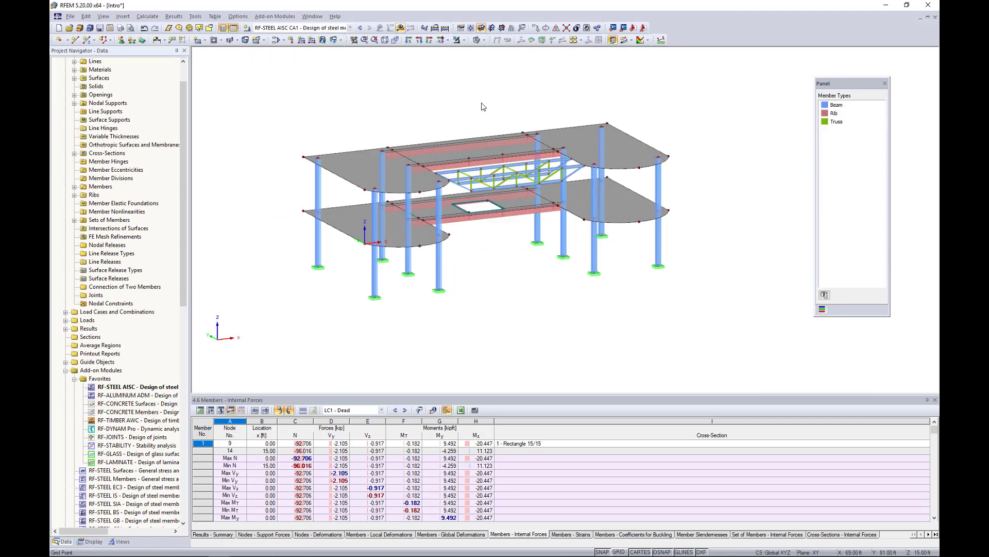
middle_click_drag(481, 104, 457, 109)
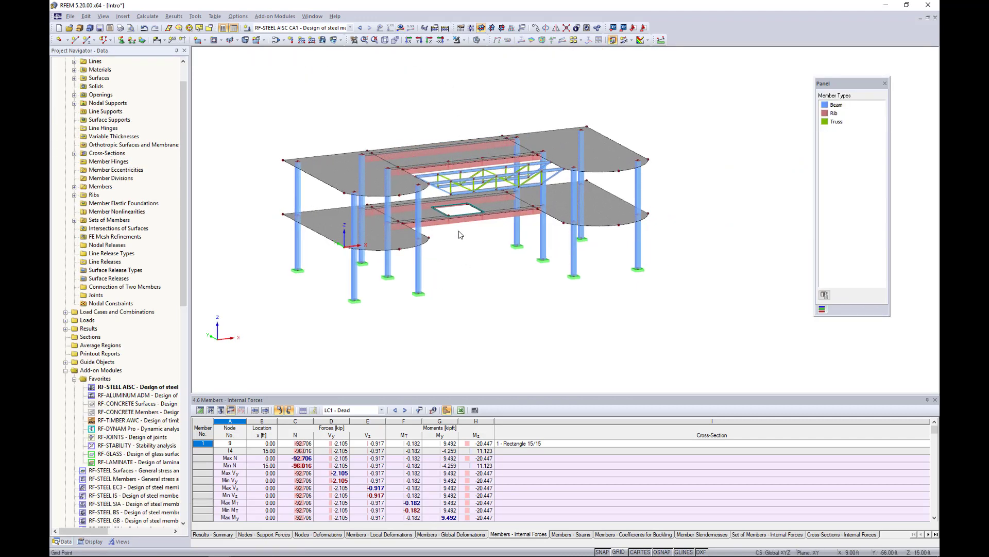
Step: Open the RF-CONCRETE Members add-on module for reinforced concrete member design
scroll(454, 235, "up", 2)
scroll(455, 235, "up", 3)
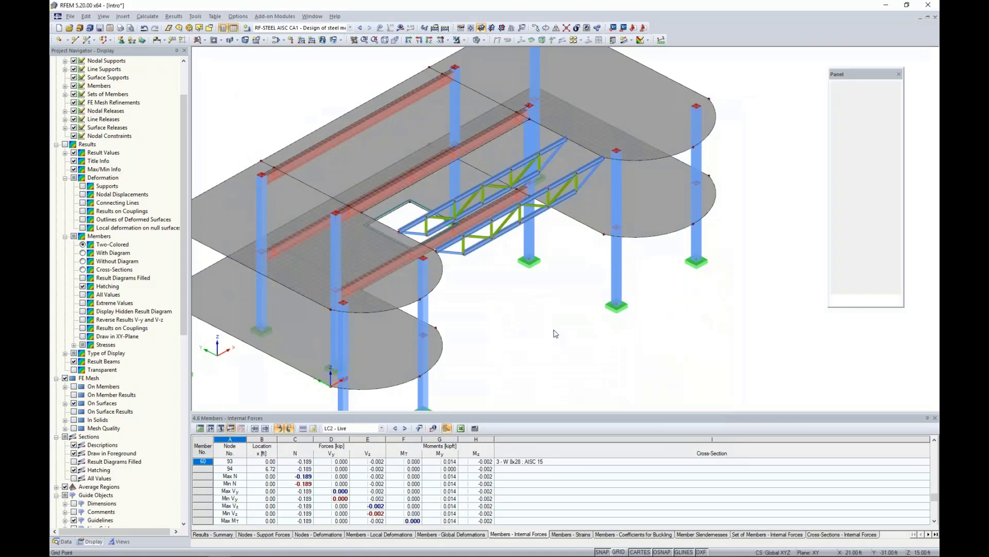
middle_click_drag(552, 336, 454, 281, "ctrl")
left_click(64, 541)
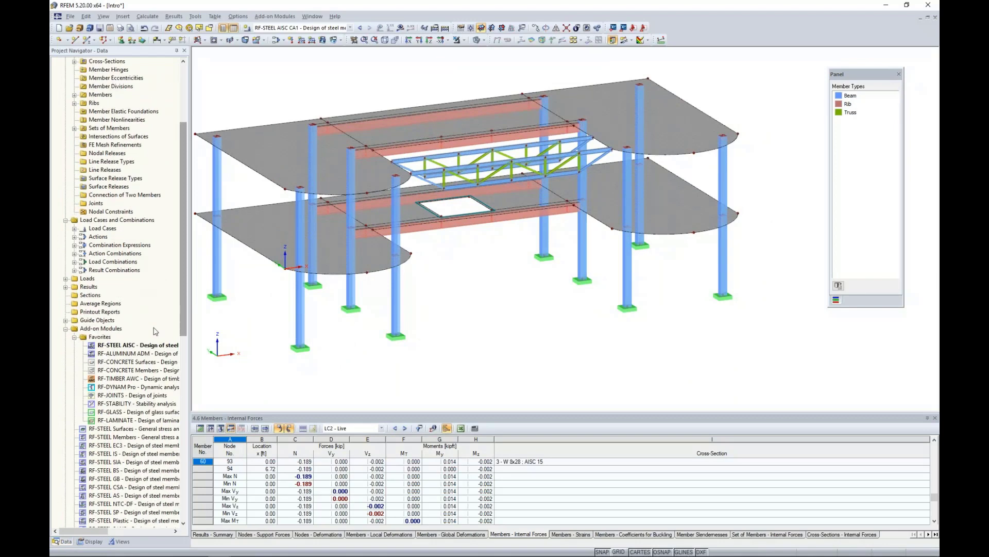
double_click(133, 371)
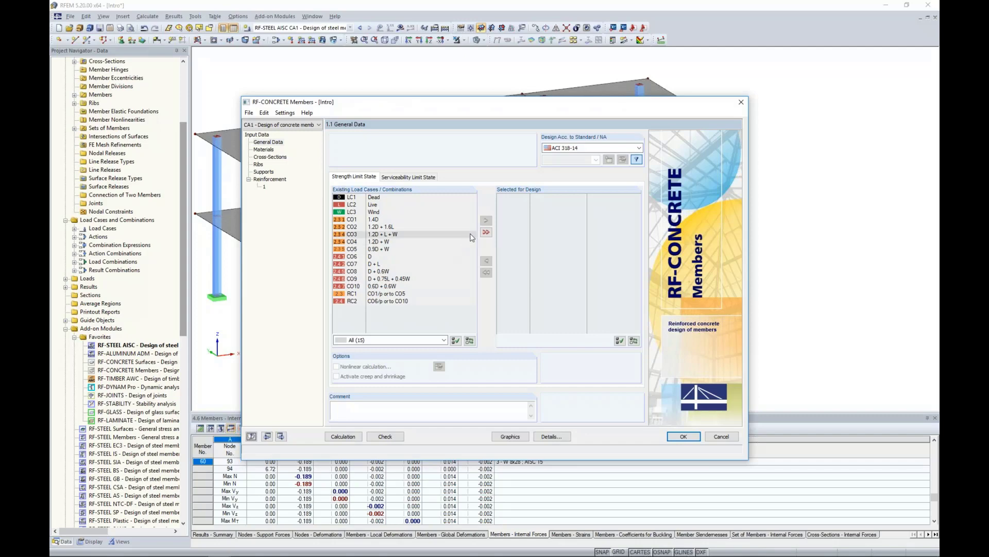
Step: Keep ACI 318-14 as the design standard and add load combinations CO1 to CO5 to the strength limit state design
left_click(558, 148)
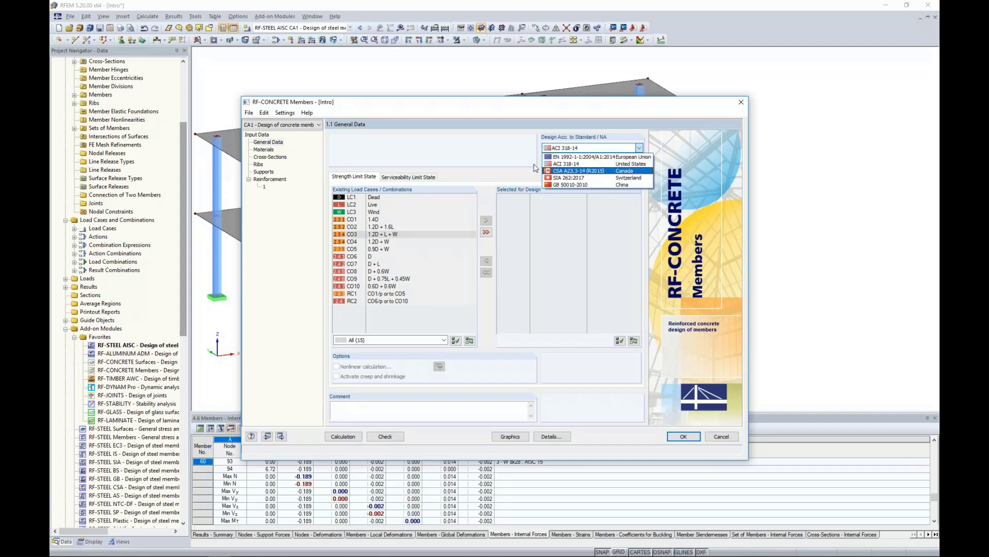
left_click(510, 160)
left_click(378, 222)
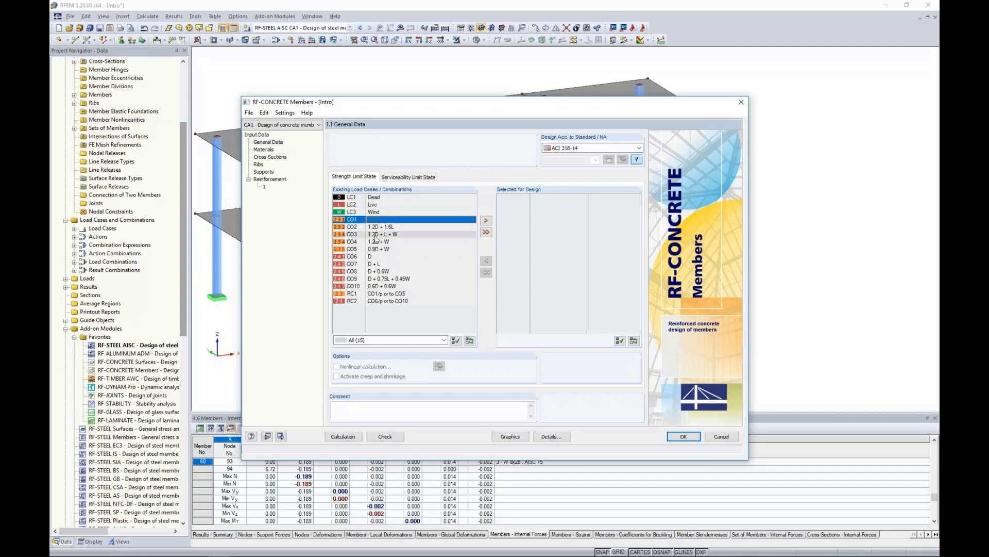
left_click(376, 250, "shift")
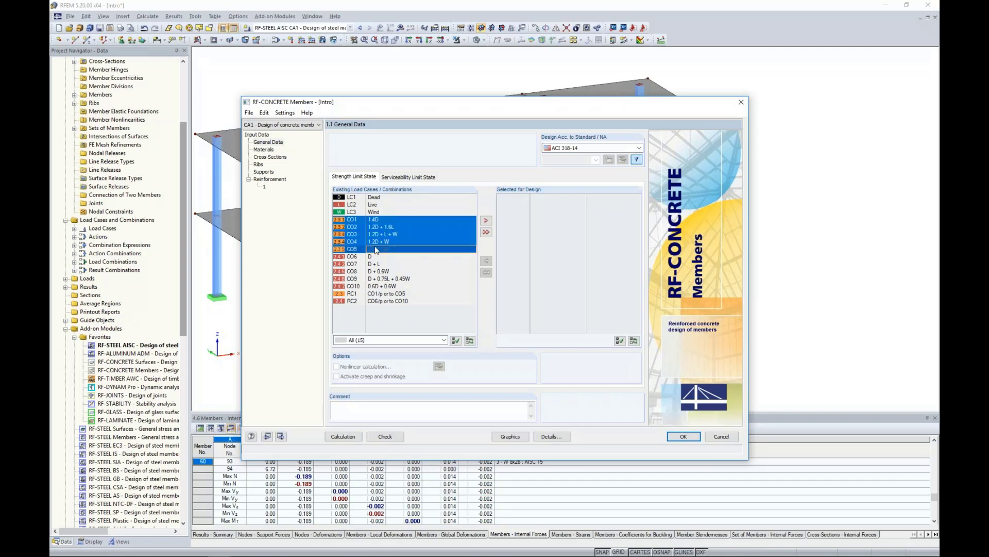
left_click(486, 221)
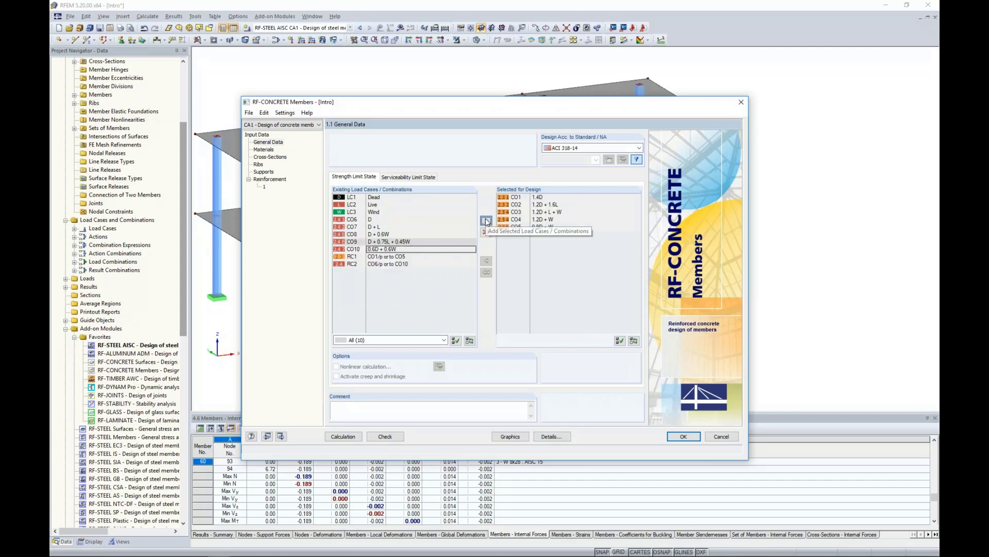
Step: Add load combinations CO6 to CO10 to the serviceability limit state design
left_click(420, 178)
left_click(374, 256)
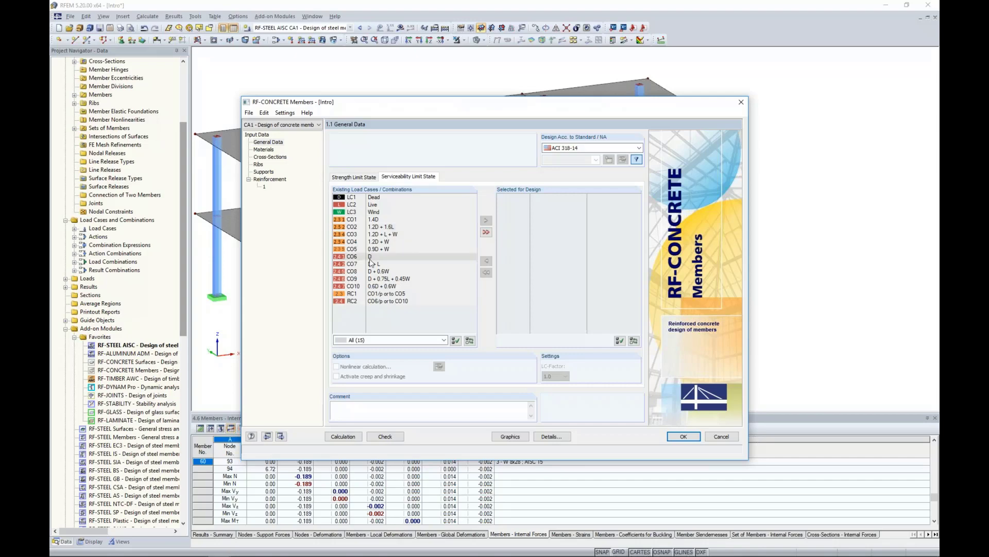
left_click(375, 287, "shift")
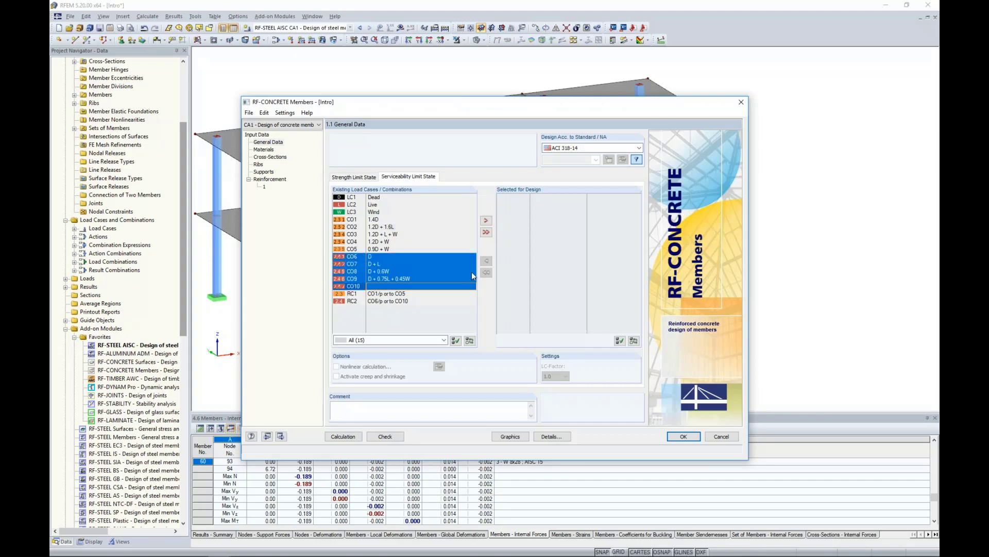
left_click(486, 220)
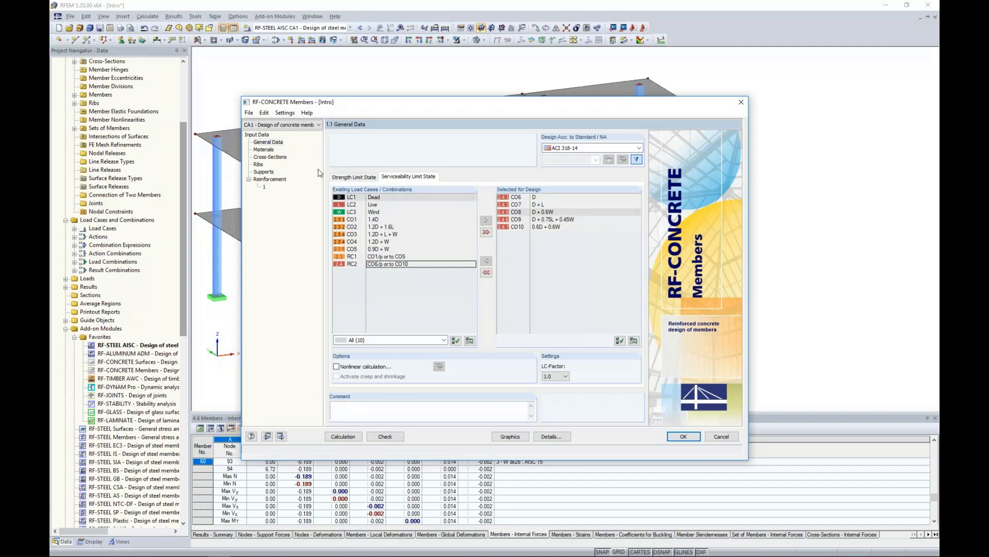
Step: Review the materials, the two rectangular concrete cross-sections and the effective widths of the ribs
left_click(263, 149)
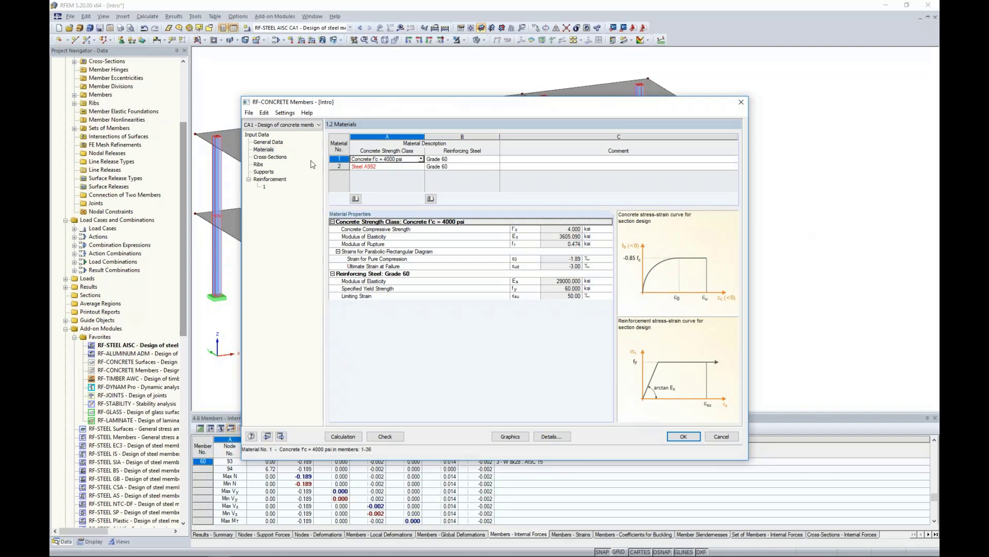
left_click(273, 156)
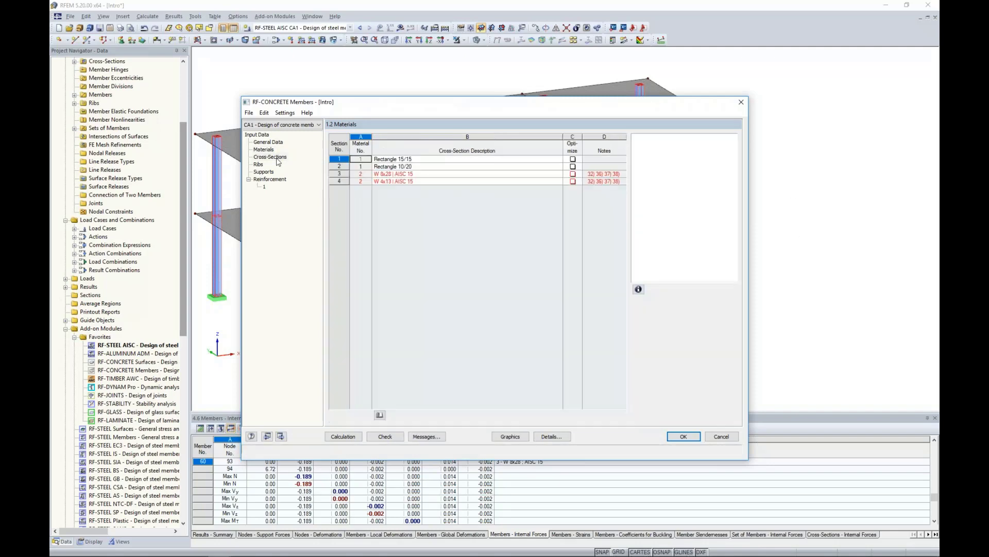
left_click(394, 159)
left_click(395, 167)
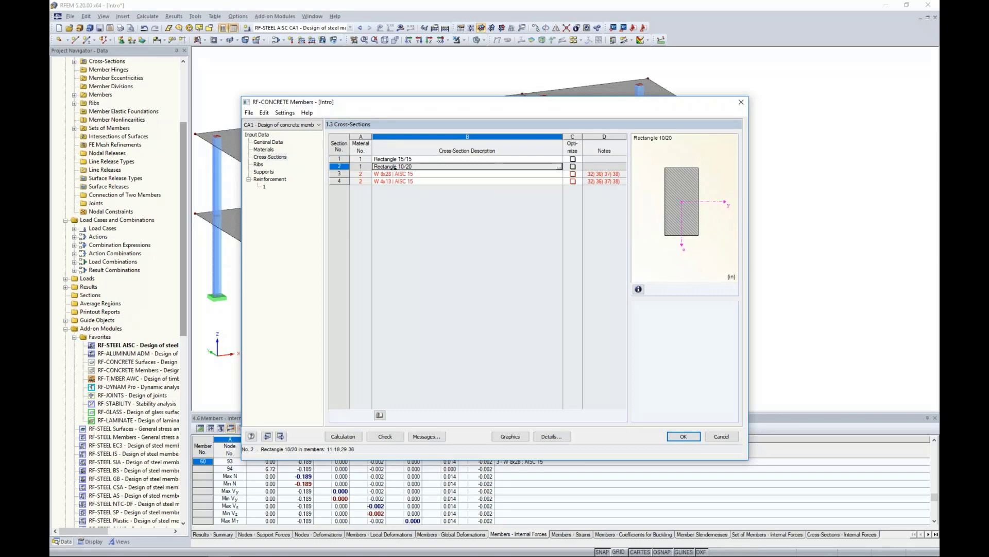
left_click(259, 164)
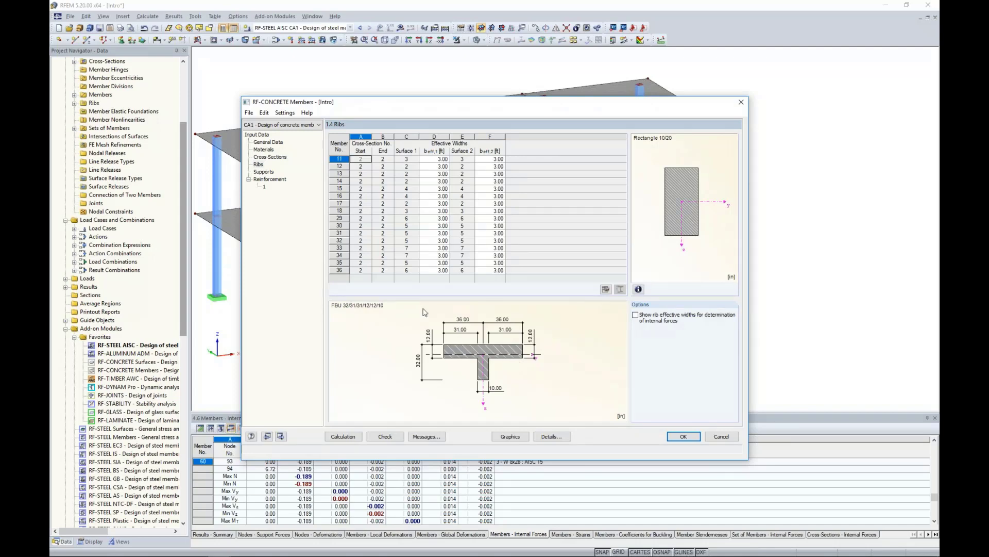
Step: Allow #5 bars for the longitudinal reinforcement and check the tie and stirrup settings
left_click(270, 180)
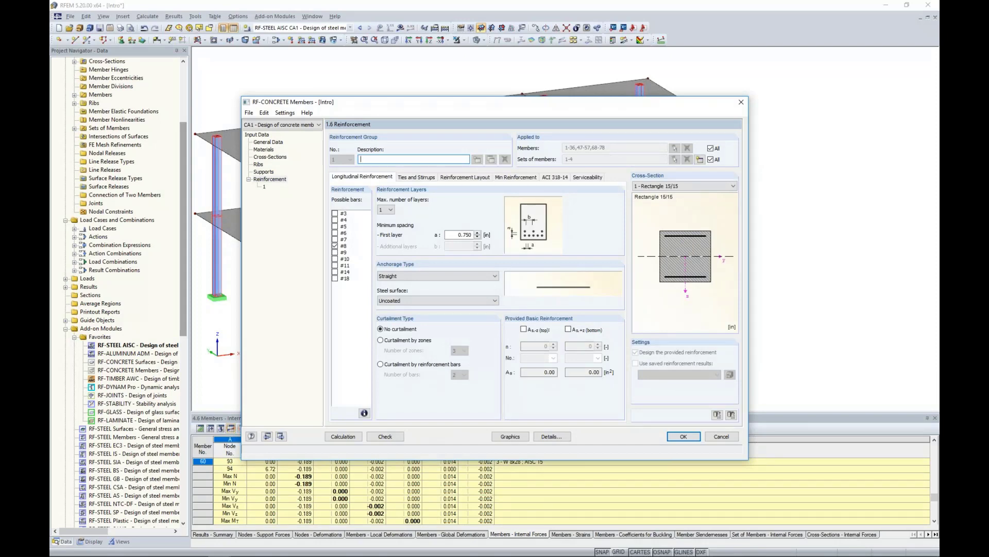
left_click(334, 226)
left_click(406, 181)
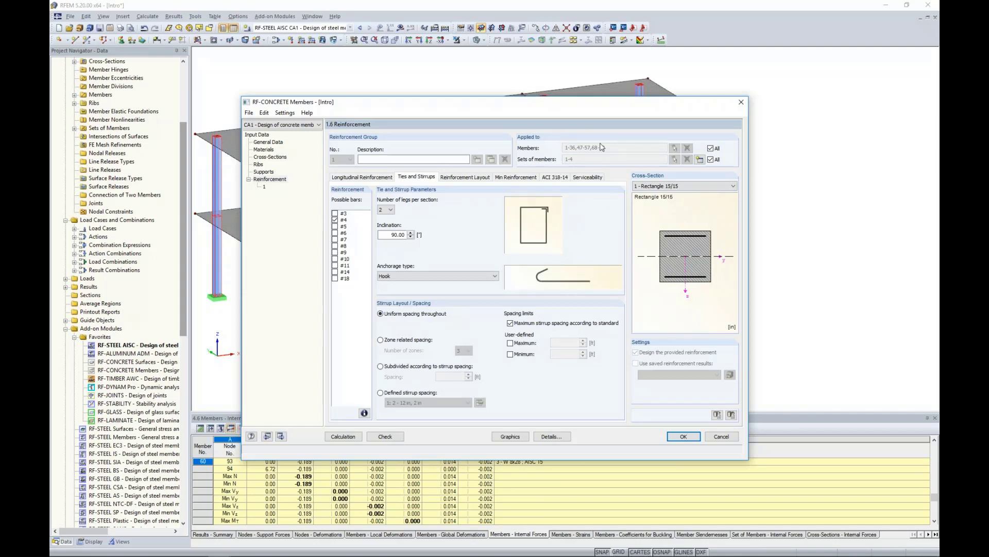
Step: Restrict the reinforcement group to the front column's members 2 and 20, picked in the model, with no sets of members
left_click(711, 148)
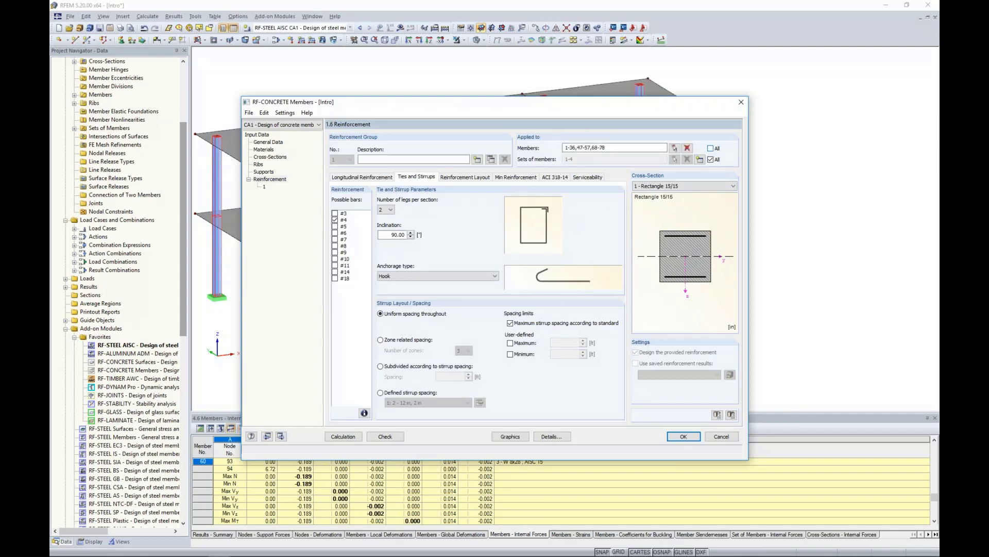
left_click(710, 160)
left_click(687, 159)
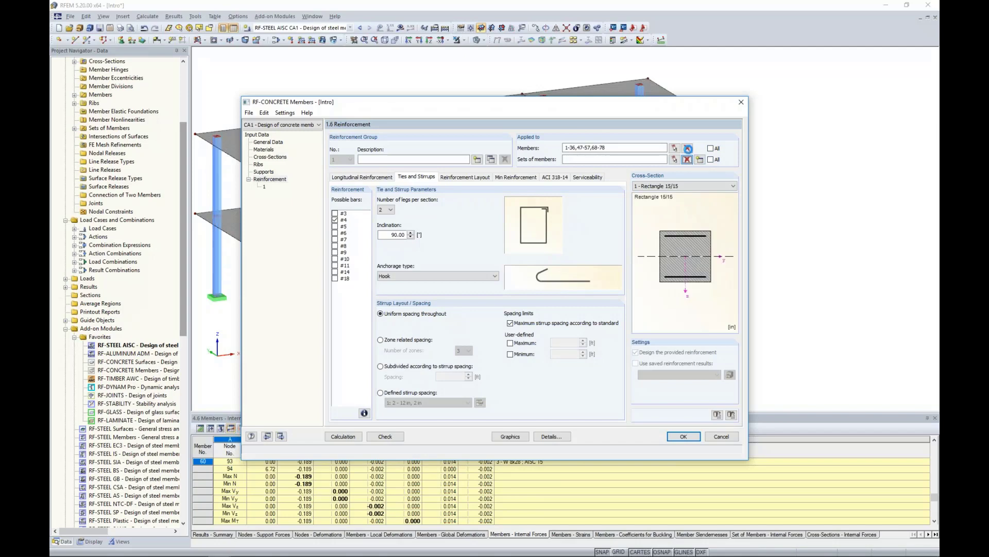
left_click(687, 148)
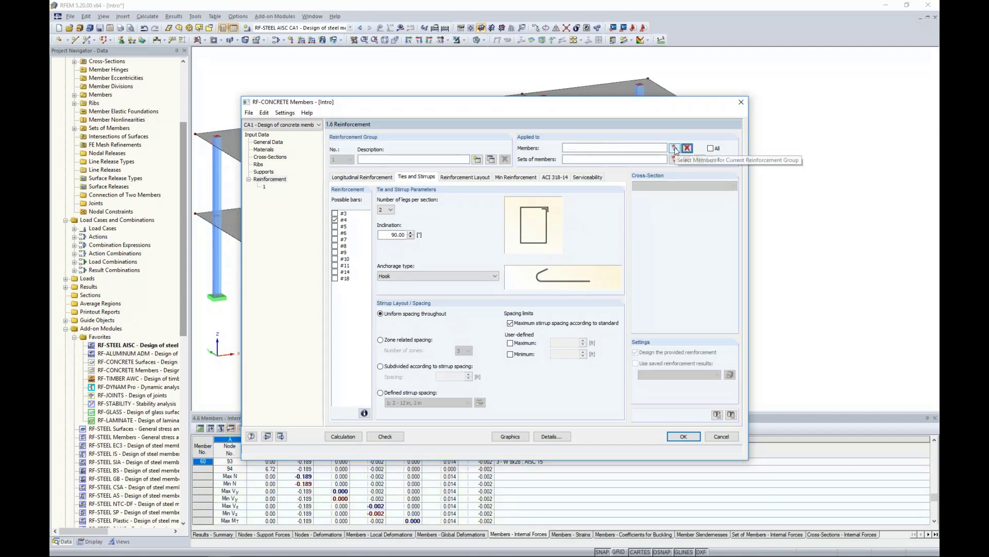
left_click(675, 149)
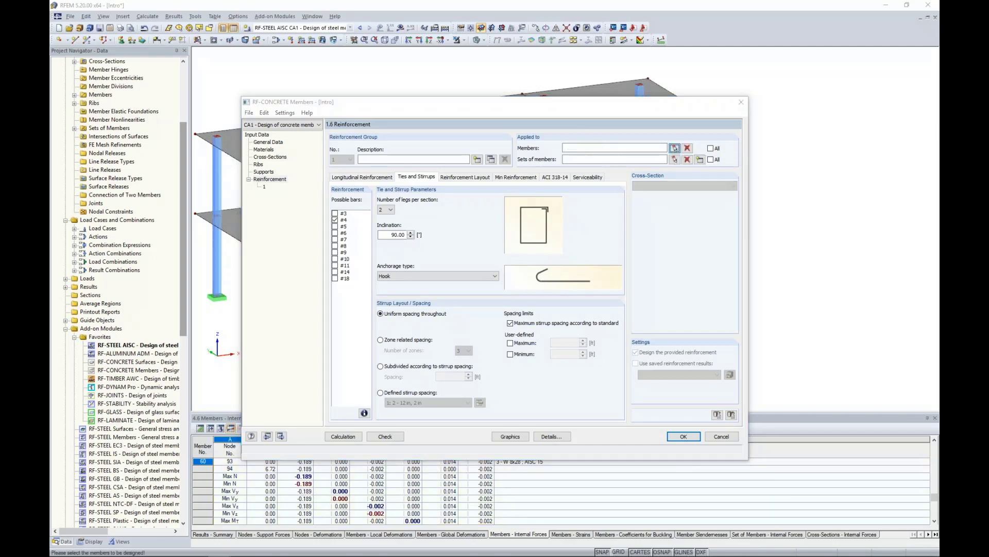
left_click(394, 295)
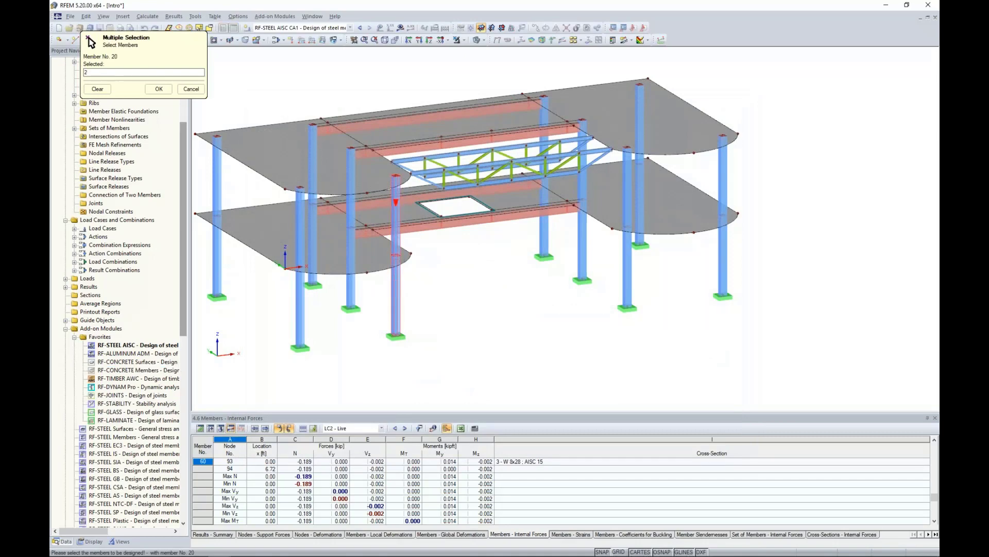
left_click(395, 211)
left_click(159, 91)
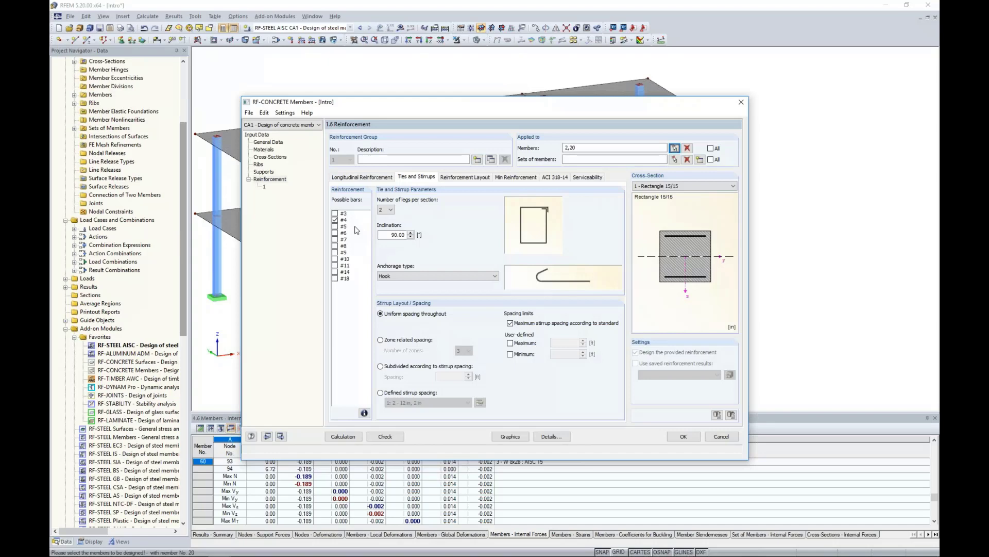
Step: Set the reinforcement layout to Uniformly surrounding and review the minimum reinforcement and ACI 318-14 settings
left_click(465, 177)
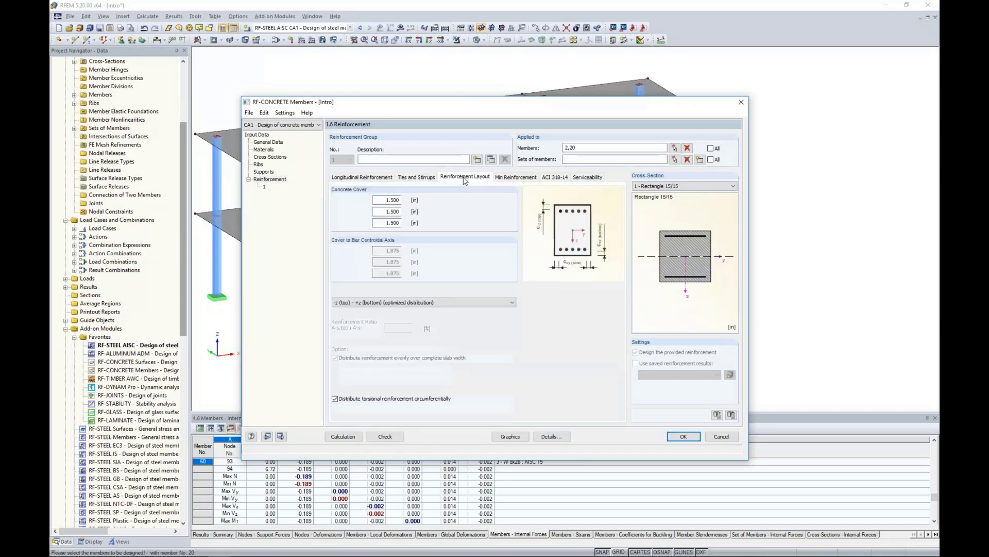
left_click(391, 302)
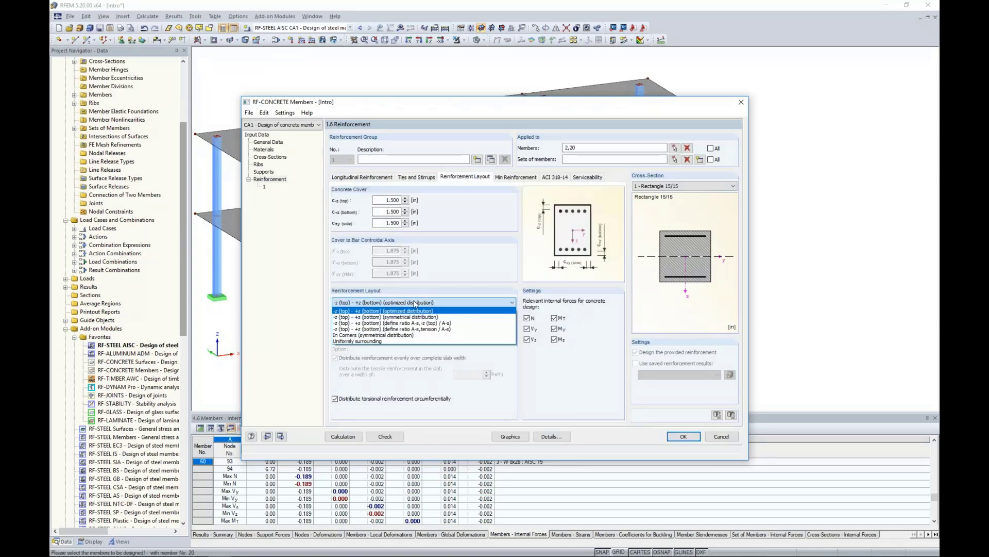
left_click(385, 342)
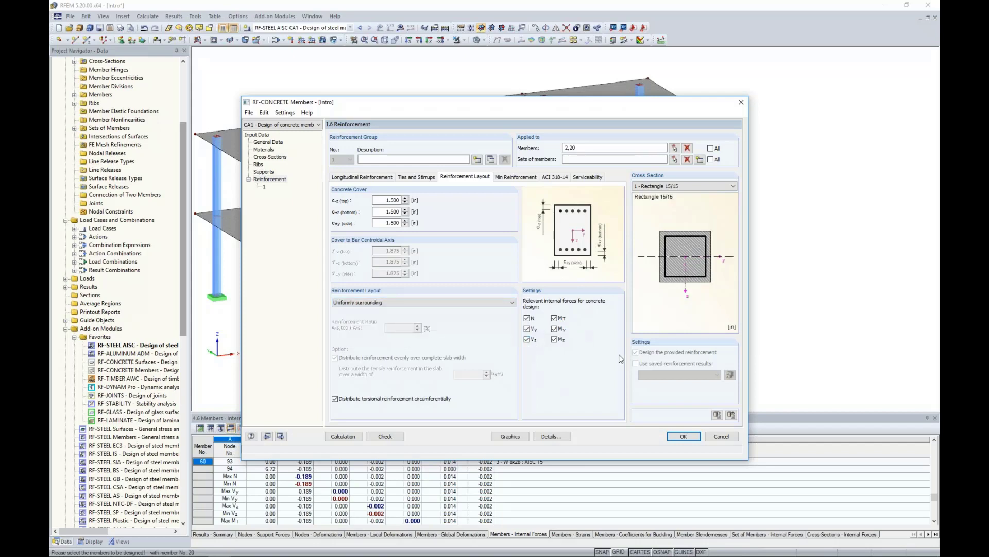
left_click(539, 178)
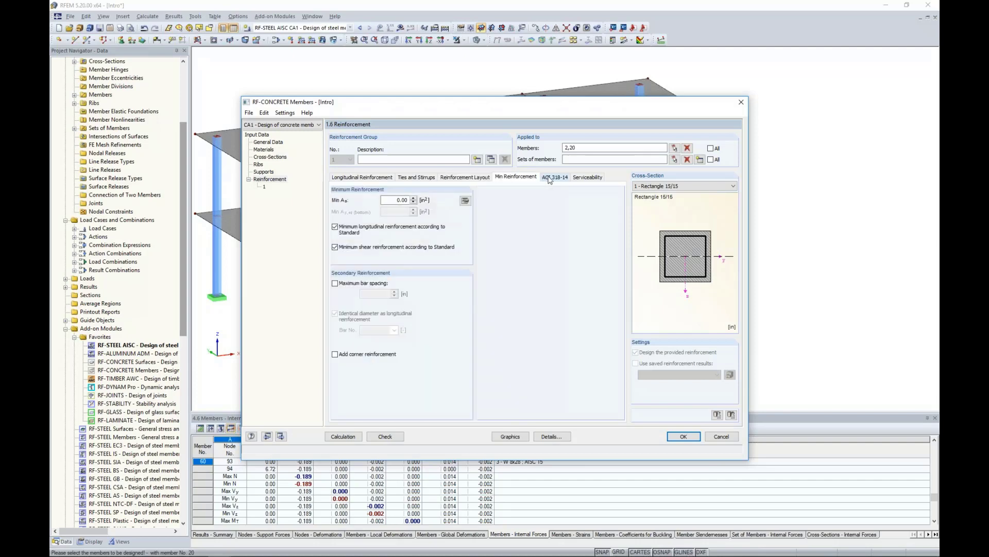
left_click(550, 178)
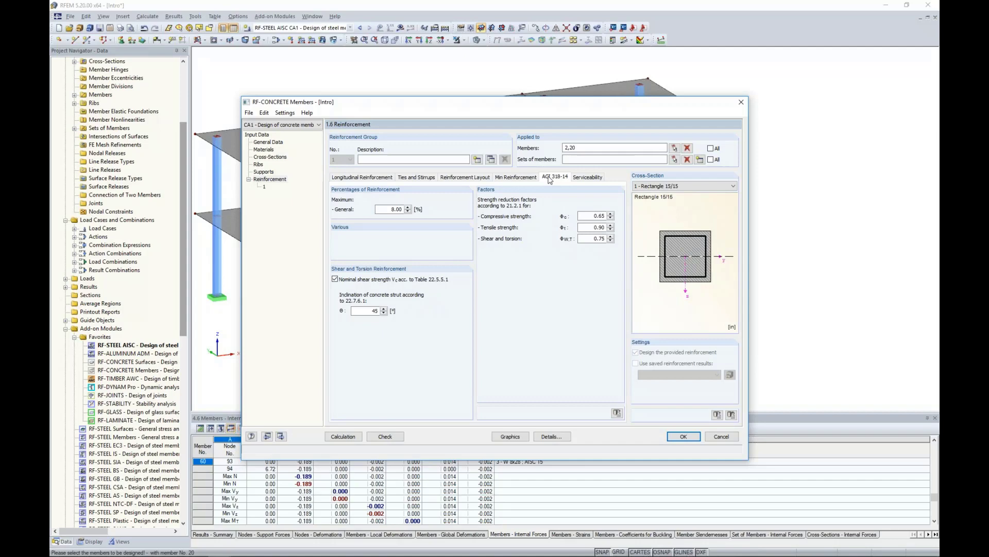
Step: Set both the top and bottom allowable crack widths to 0.012 in for humidity, moist air, soil exposure
left_click(585, 178)
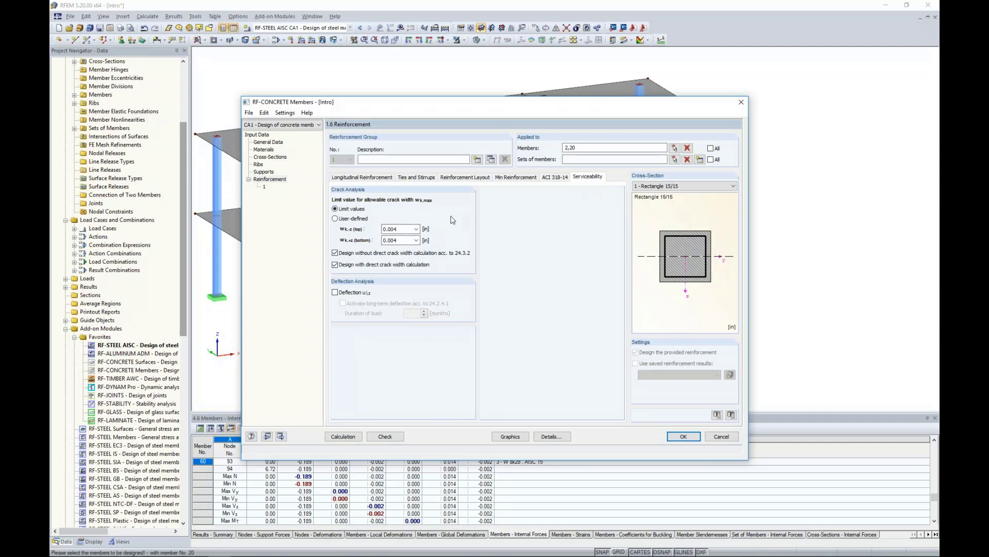
left_click(417, 229)
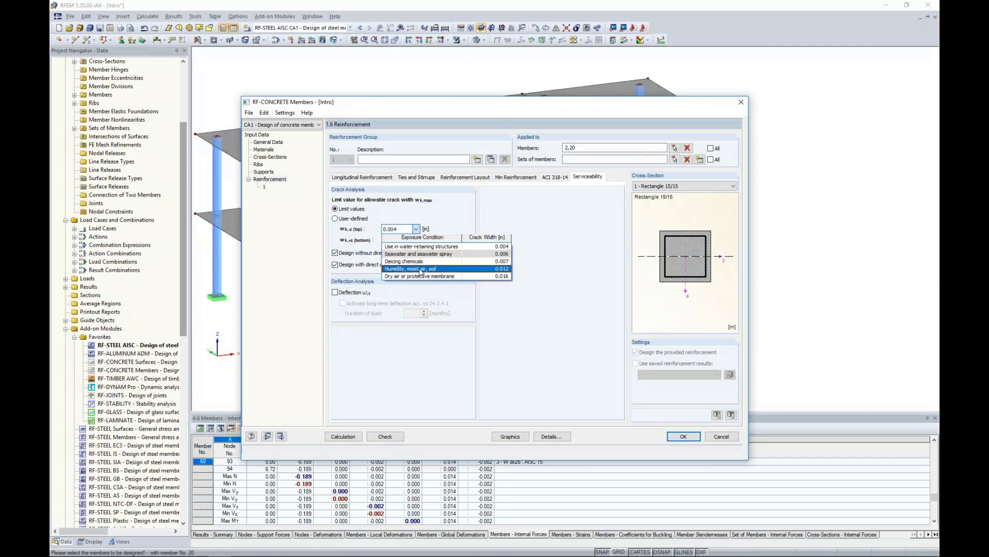
left_click(421, 269)
left_click(416, 240)
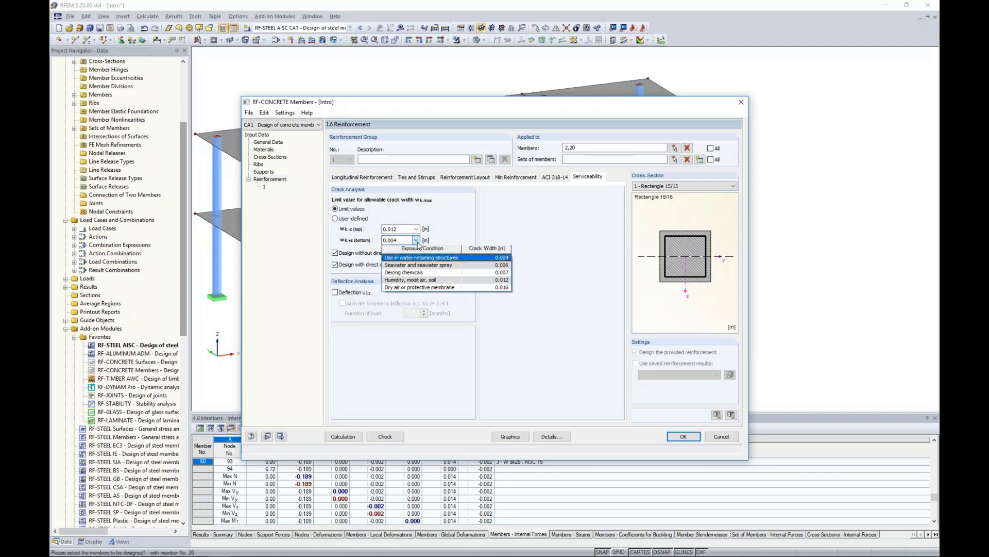
left_click(416, 280)
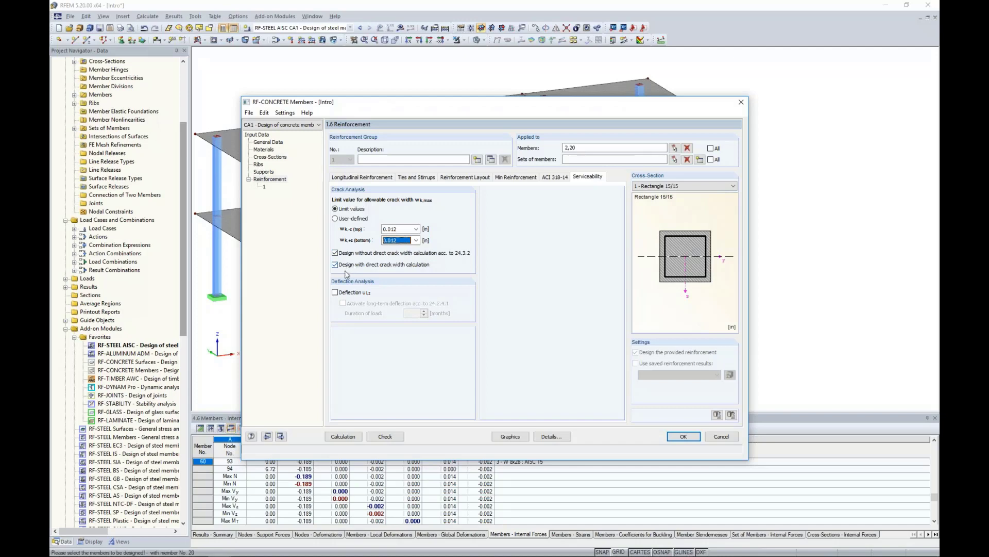
Step: Activate the deflection analysis, check the members' deflection data, and run the concrete design calculation
left_click(336, 292)
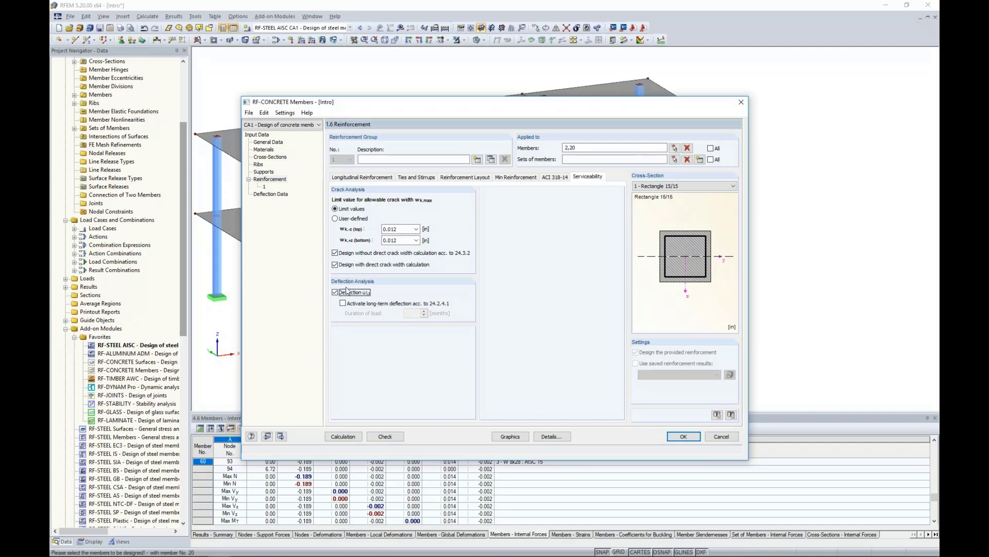
left_click(280, 196)
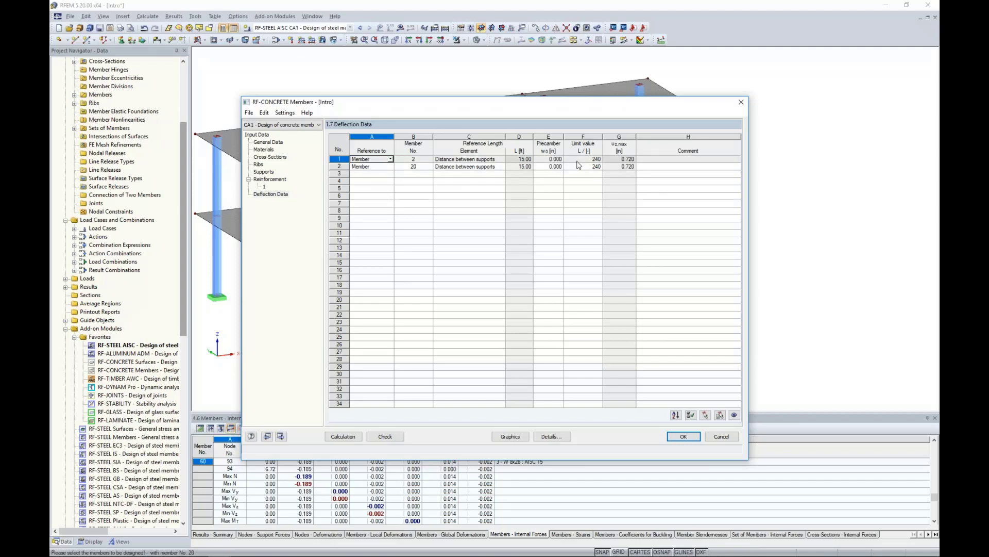
left_click(343, 436)
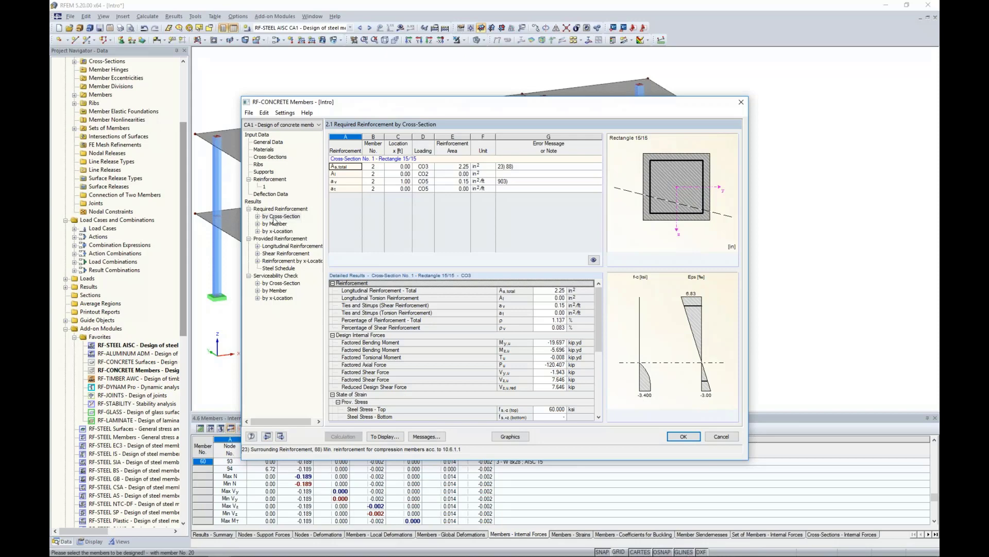
Step: Examine the required reinforcement by member and the provided longitudinal reinforcement, comparing it with the column's location in the model
left_click(258, 224)
left_click(278, 231)
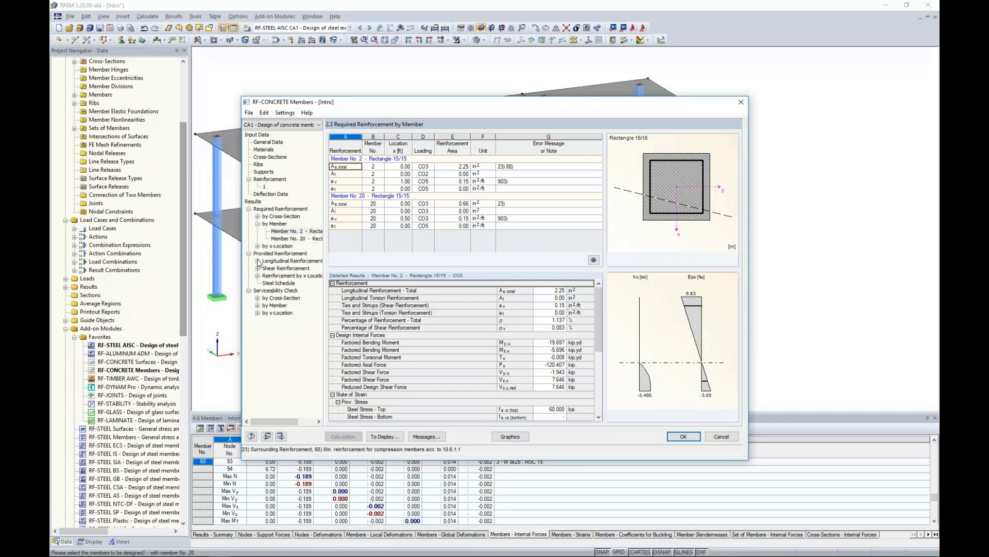
left_click(258, 262)
left_click(279, 269)
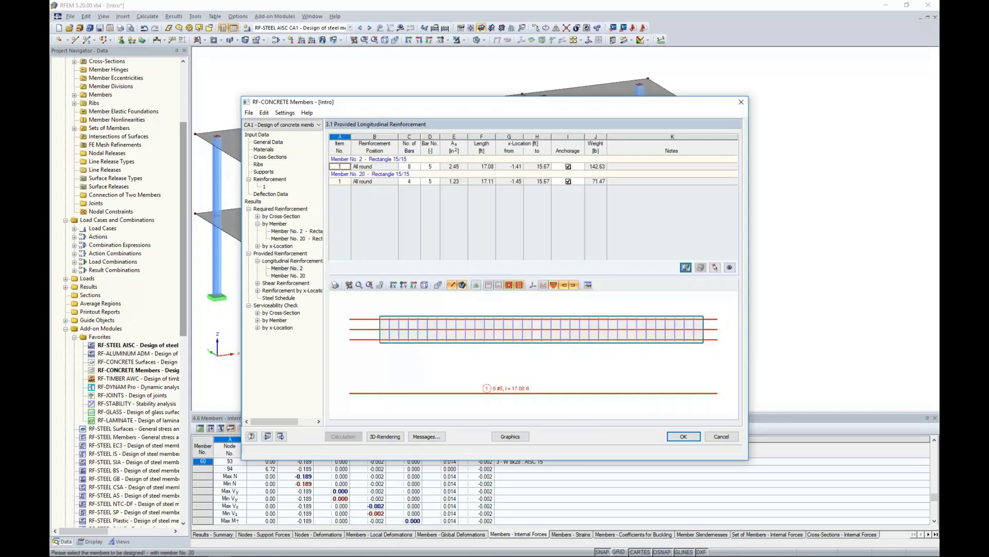
left_click_drag(425, 106, 398, 308)
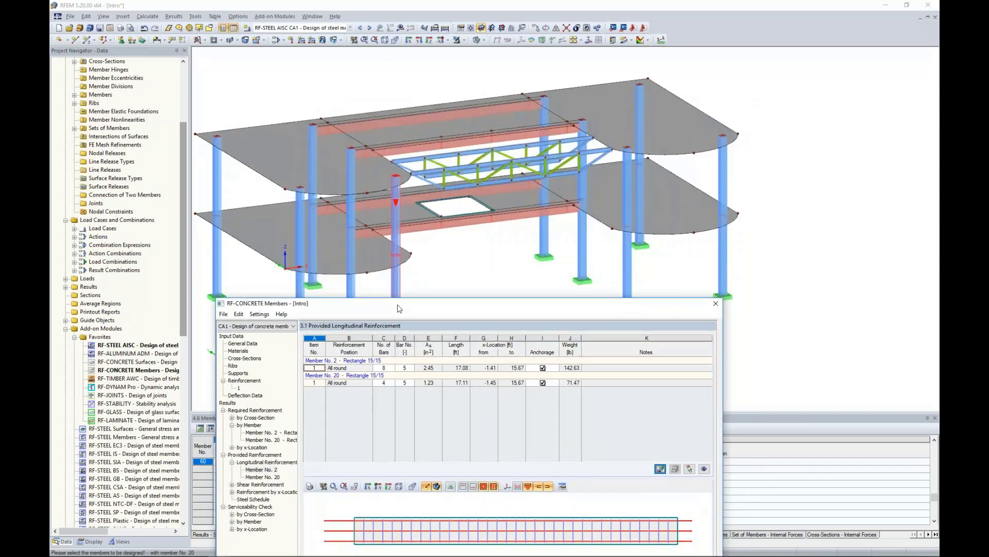
left_click(388, 367)
left_click_drag(407, 304, 421, 111)
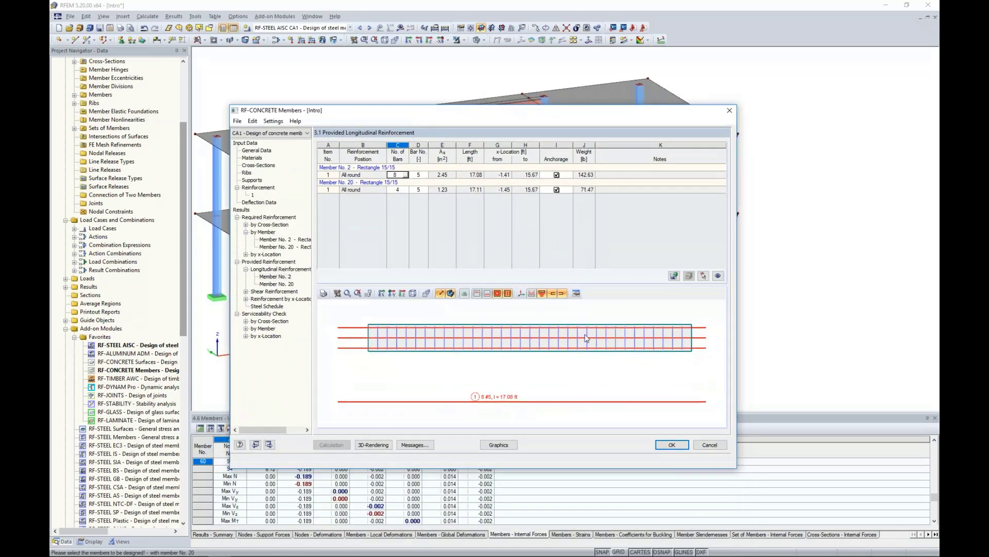
Step: Inspect the provided reinforcement cages of members 2 and 20 in the 3D preview
middle_click_drag(602, 346, 633, 345, "ctrl")
middle_click_drag(662, 383, 609, 371, "ctrl")
left_click(399, 189)
scroll(600, 366, "up", 5)
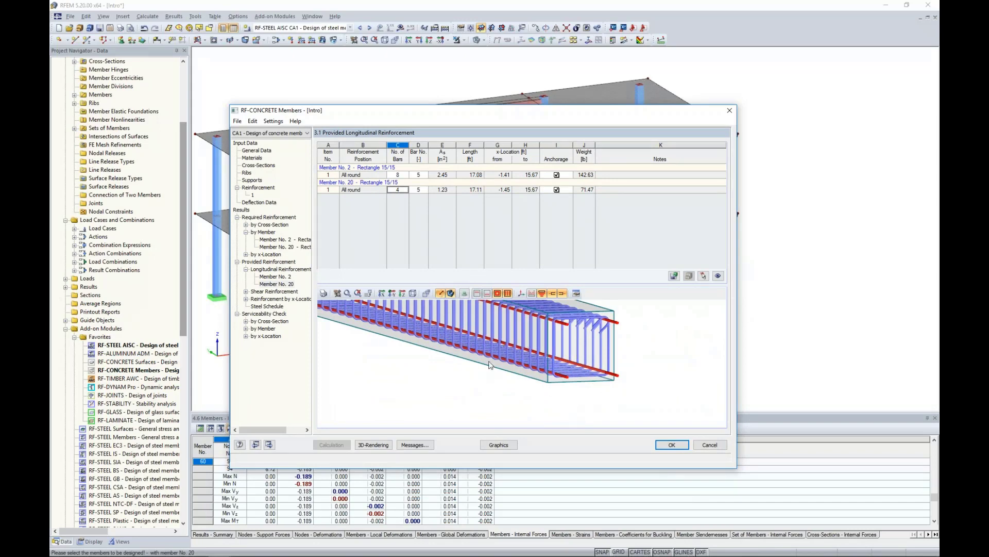
scroll(493, 367, "down", 1)
middle_click_drag(494, 369, 553, 370, "ctrl")
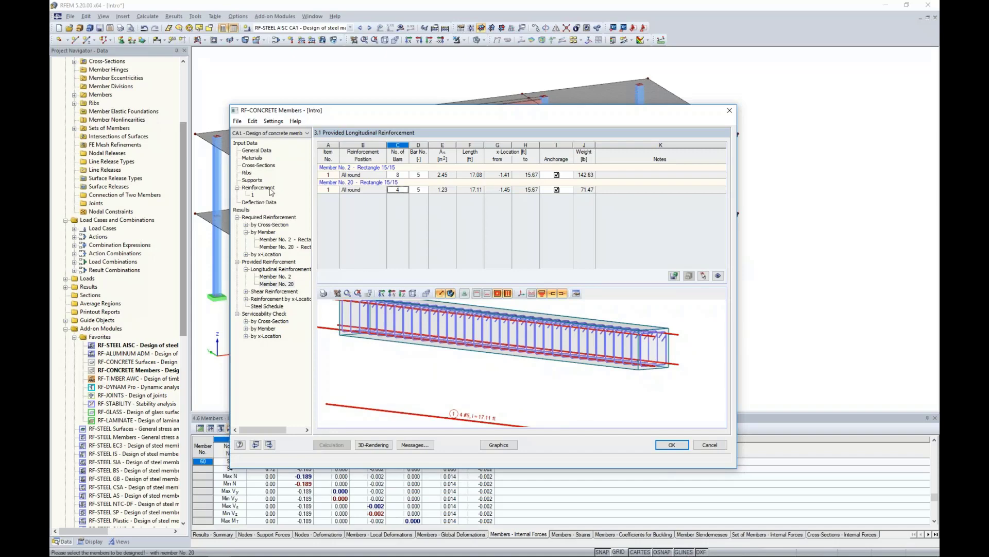
Step: Check the serviceability results by cross-section and show the concrete design results graphically on the model
left_click(268, 321)
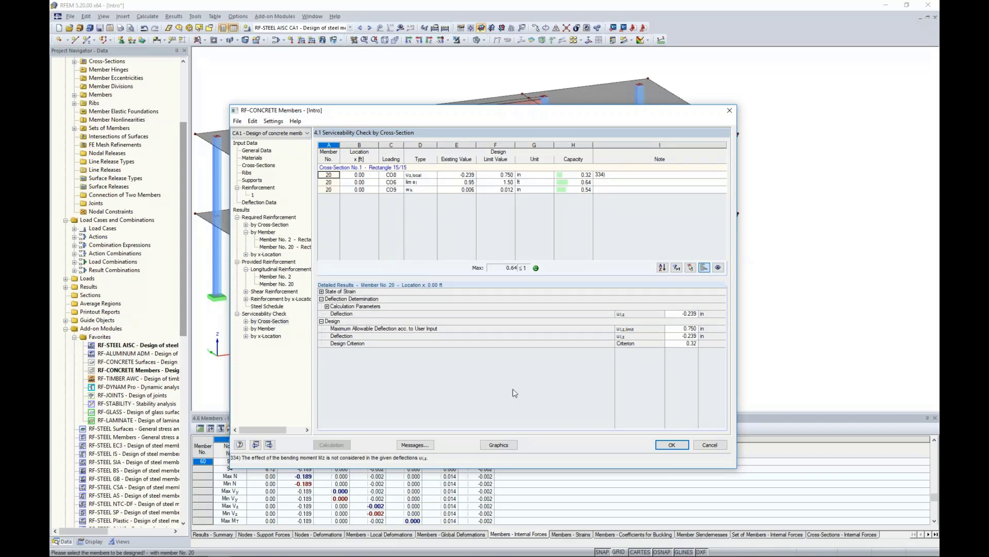
left_click(498, 444)
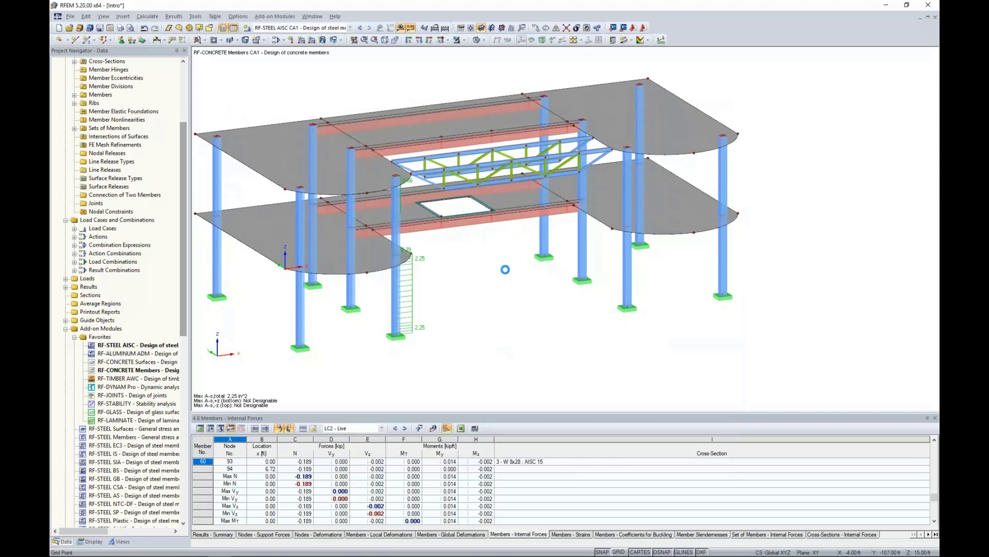
Step: Isolate the designed corner column so only its selected members and required-reinforcement diagram are displayed
middle_click_drag(444, 294, 412, 282, "ctrl")
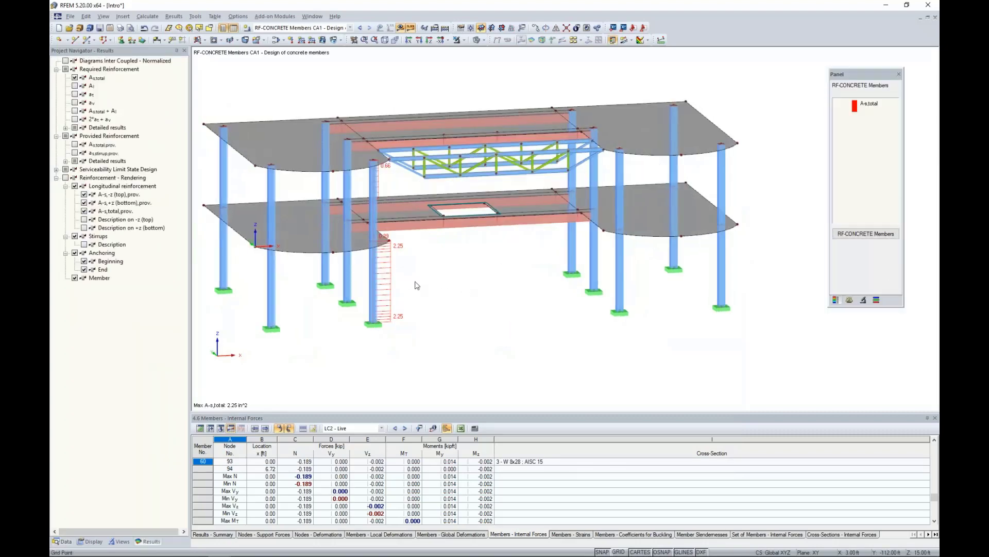
left_click(375, 289)
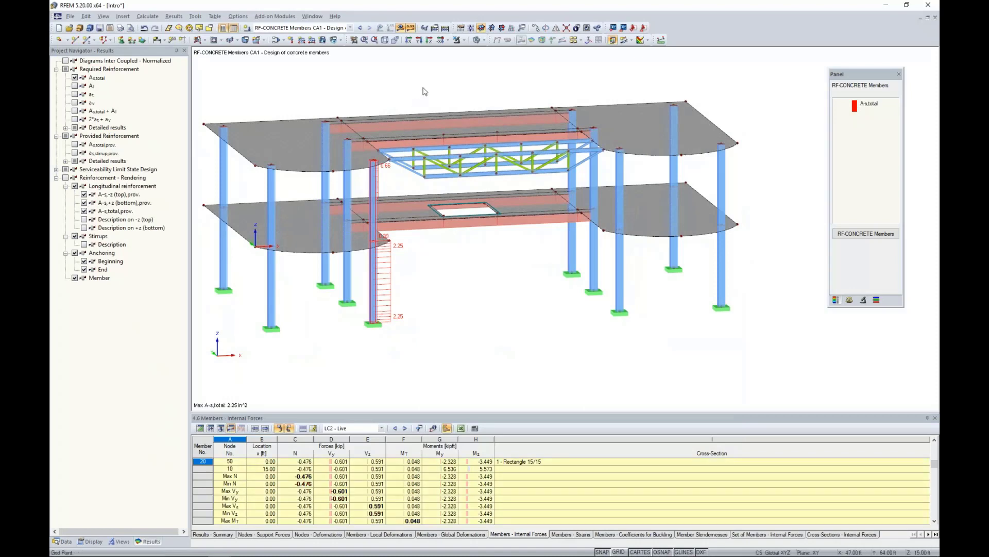
left_click(462, 40)
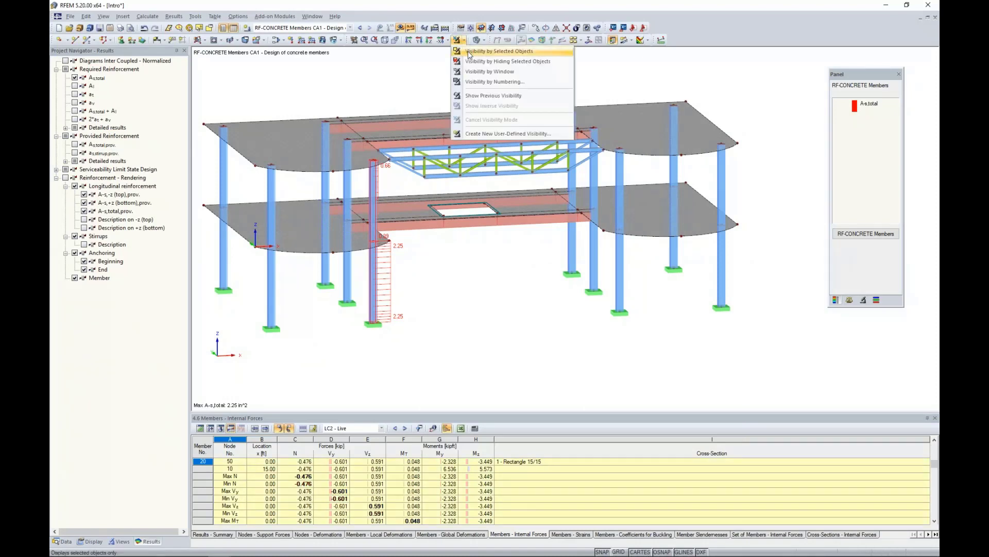
left_click(469, 52)
middle_click_drag(453, 280, 546, 305)
scroll(521, 288, "up", 4)
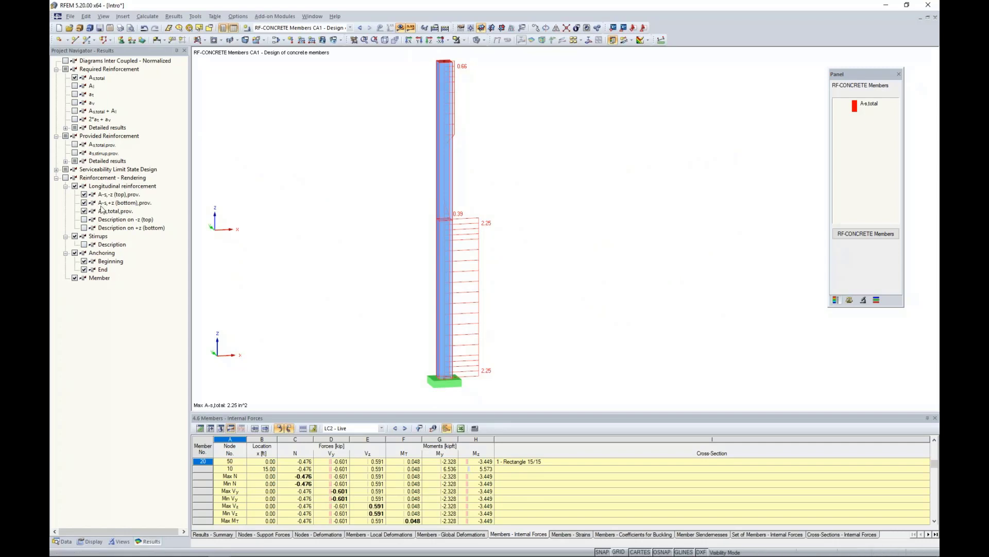
Step: Display the provided total reinforcement diagram alongside the required one on the isolated column and compare them closely
left_click(75, 144)
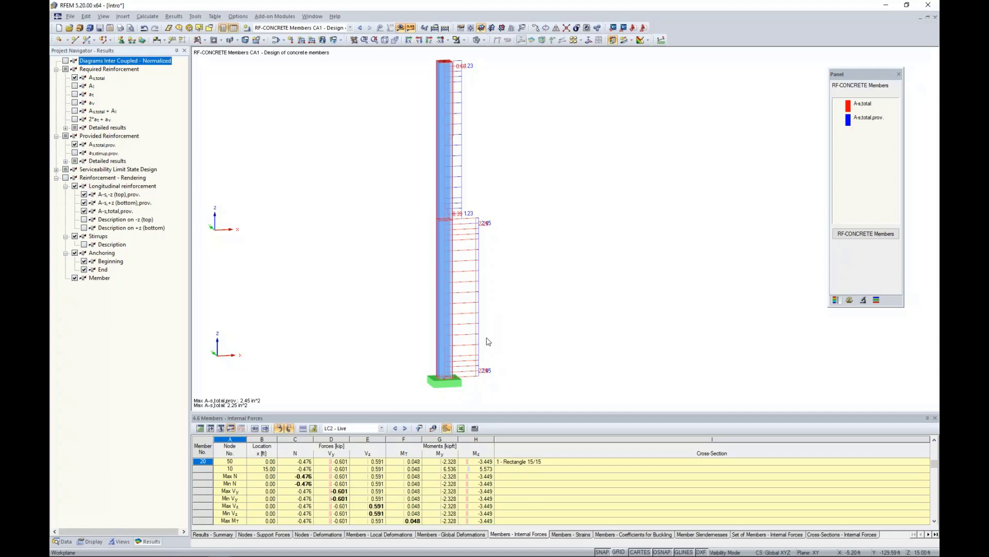
scroll(489, 333, "up", 2)
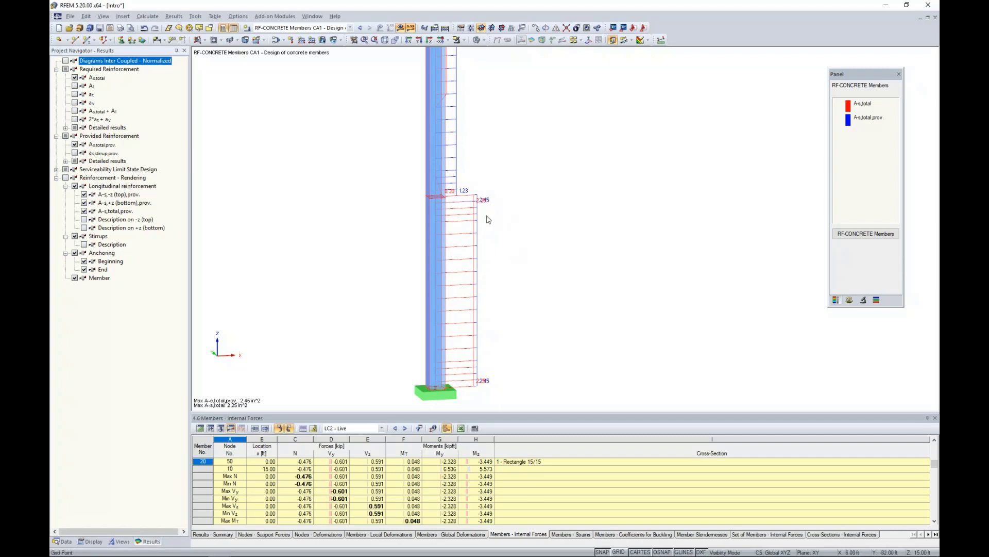
scroll(484, 226, "down", 2)
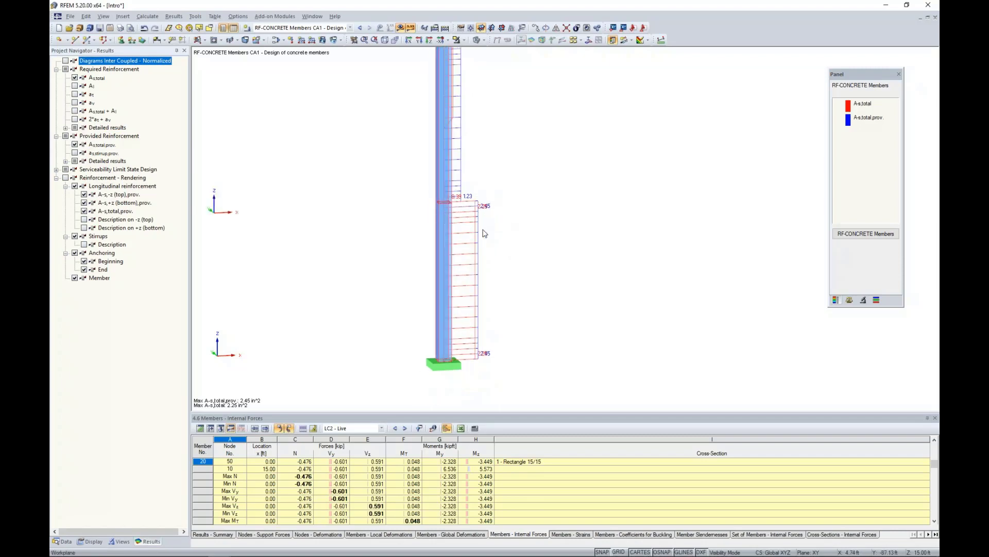
Step: Hide the required and provided total reinforcement diagrams and show the rendered reinforcement cage in the column
left_click(75, 144)
left_click(75, 77)
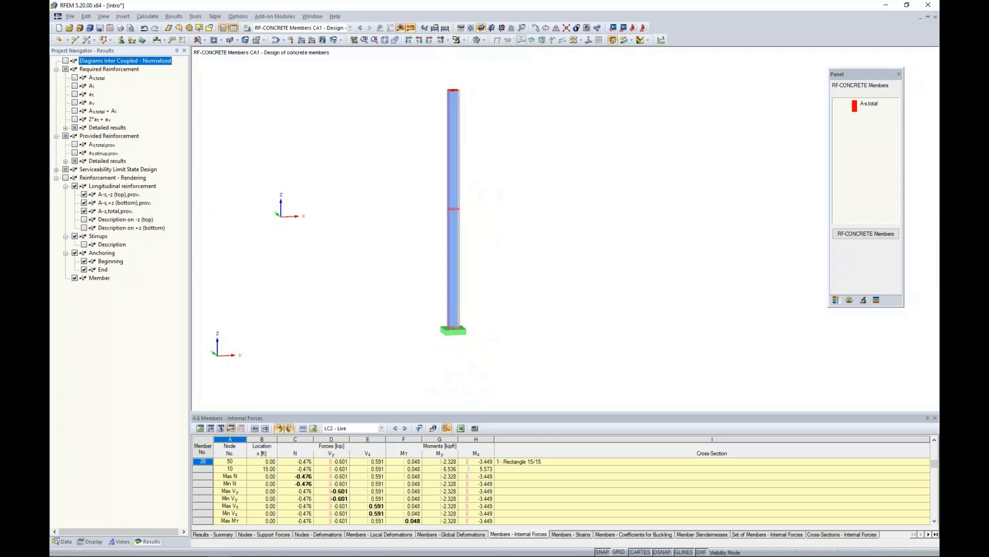
left_click(66, 169)
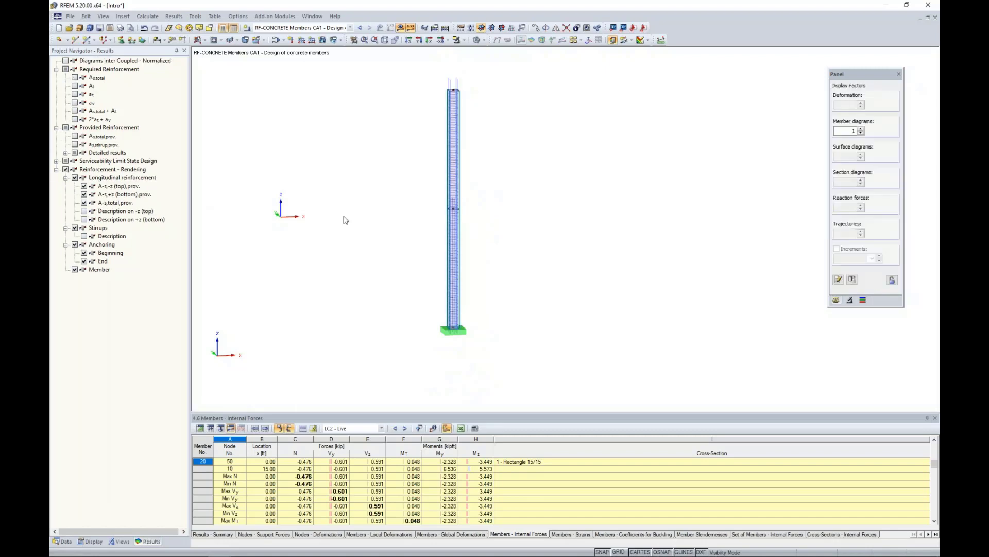
scroll(490, 252, "up", 5)
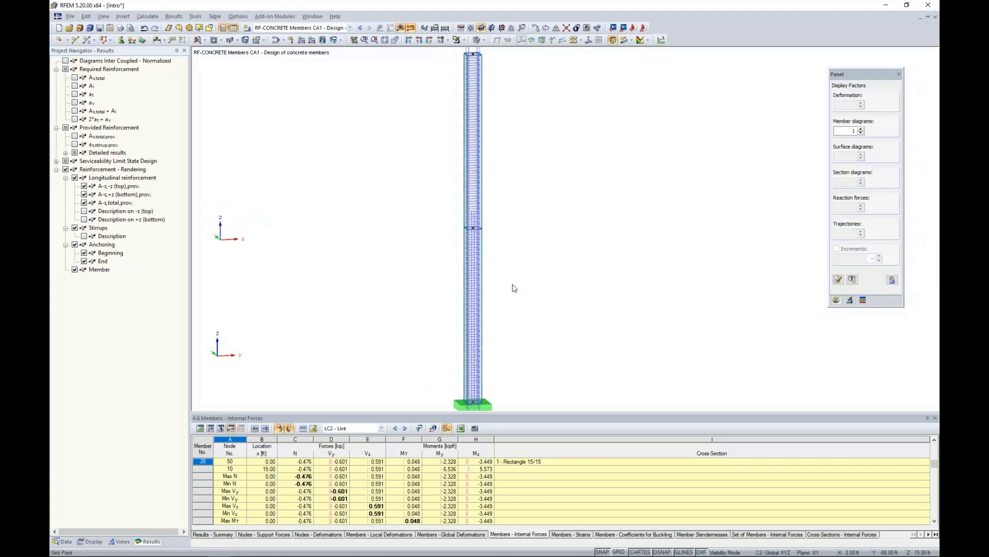
Step: Cancel the visibility mode to show the whole building model with the column's rendered reinforcement
left_click(463, 40)
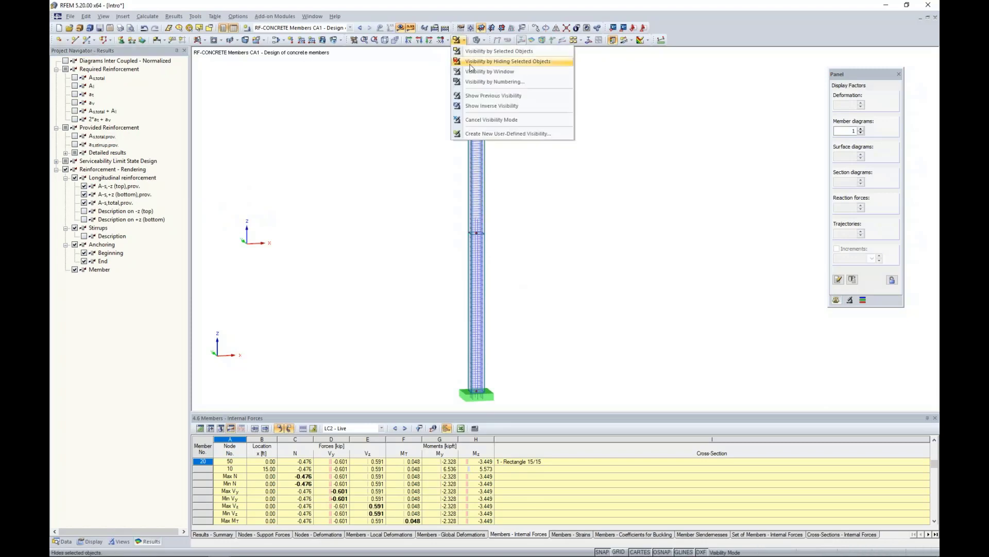
left_click(479, 121)
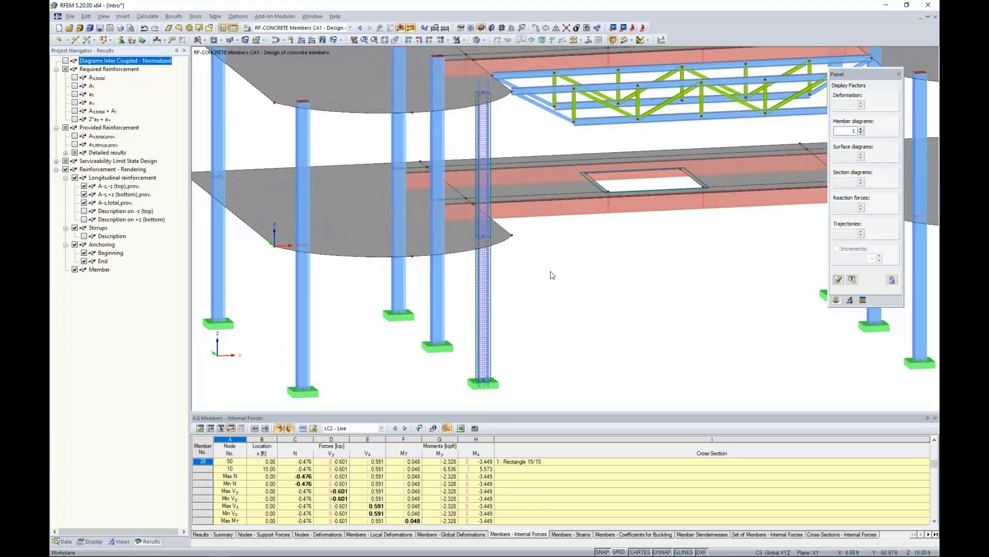
middle_click_drag(587, 272, 518, 273, "ctrl")
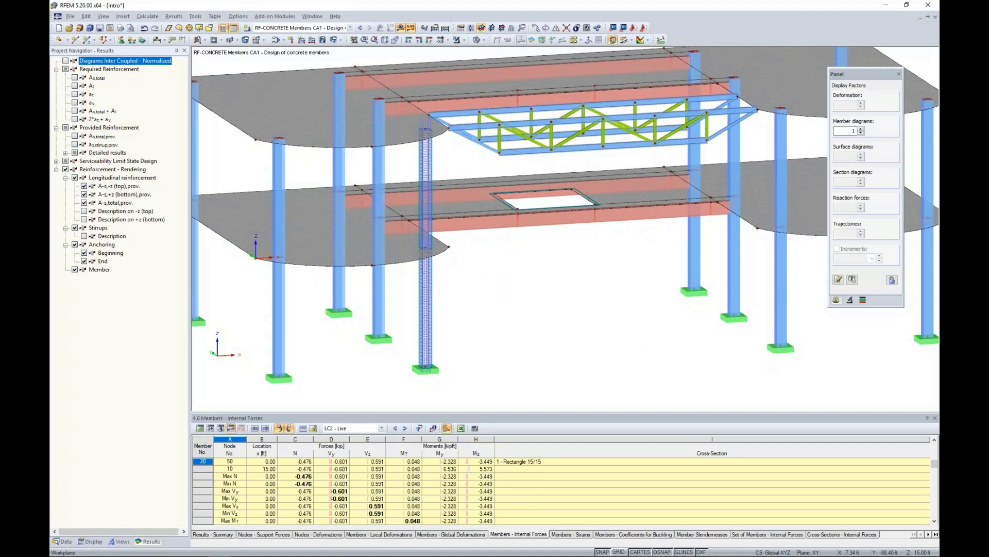
left_click(320, 227)
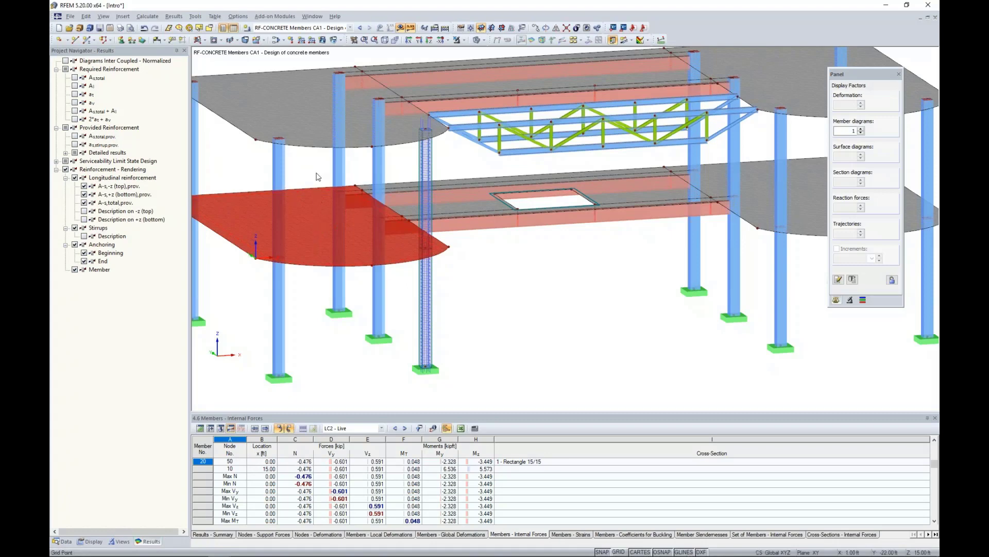
key("super")
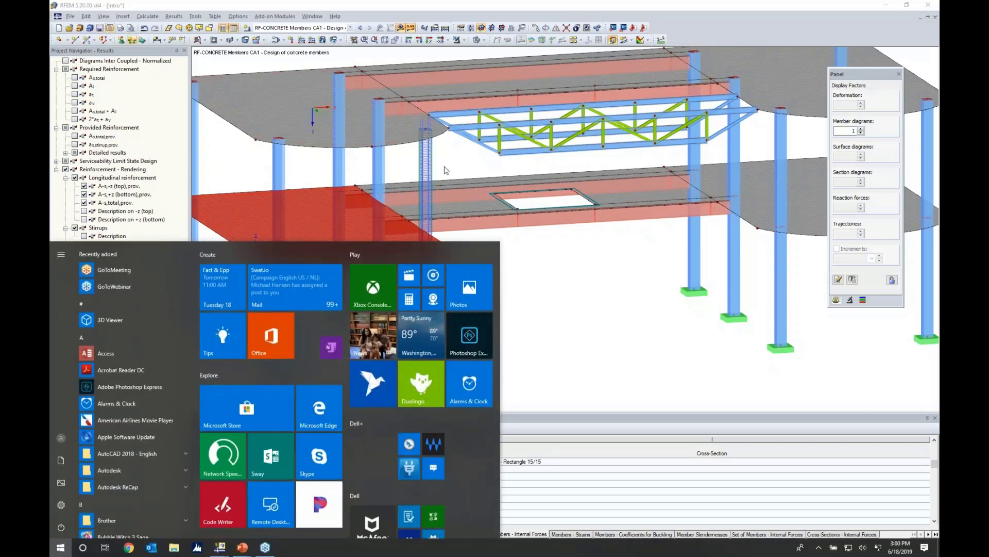
left_click(603, 281)
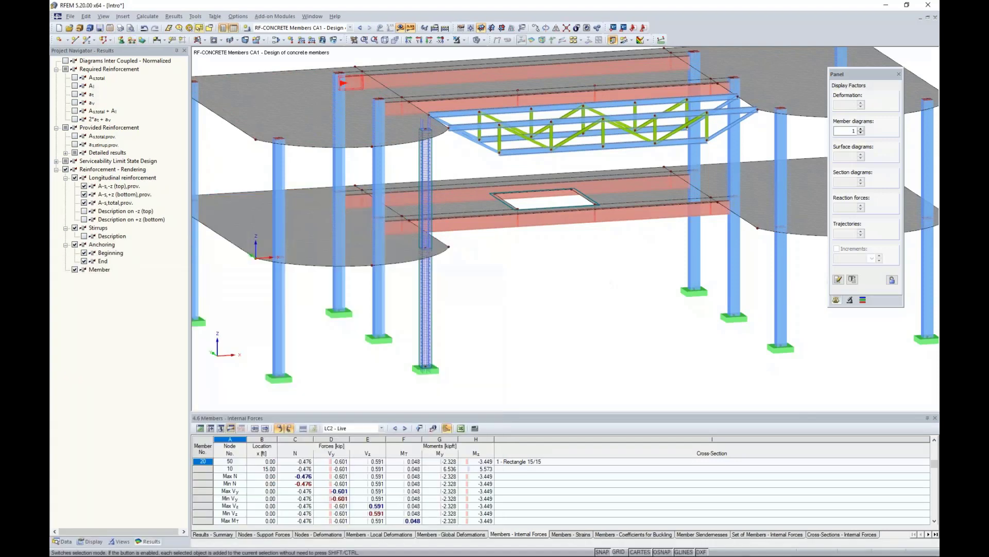
Step: Create printout report no. 1 using the template "1 - Input data and reduced results"
left_click(130, 29)
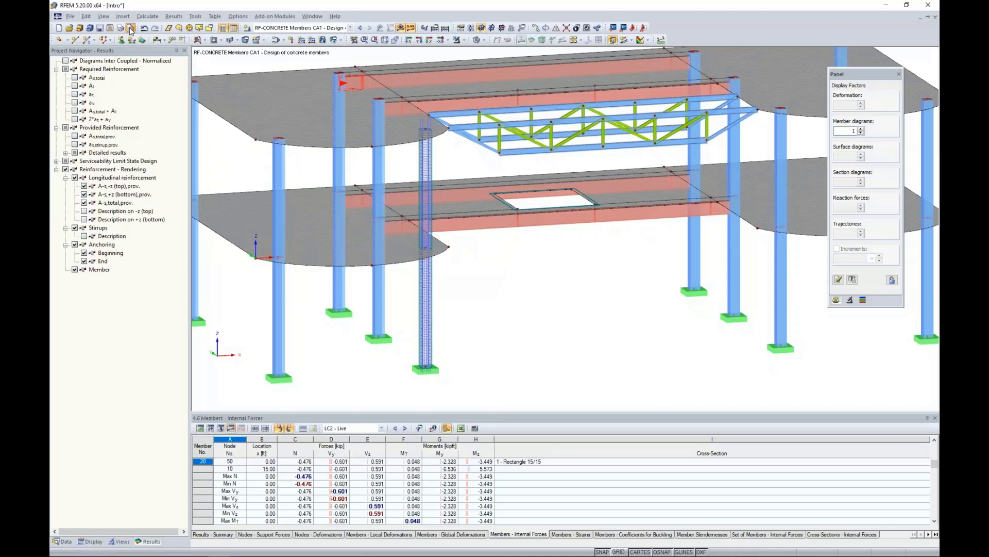
key("Tab")
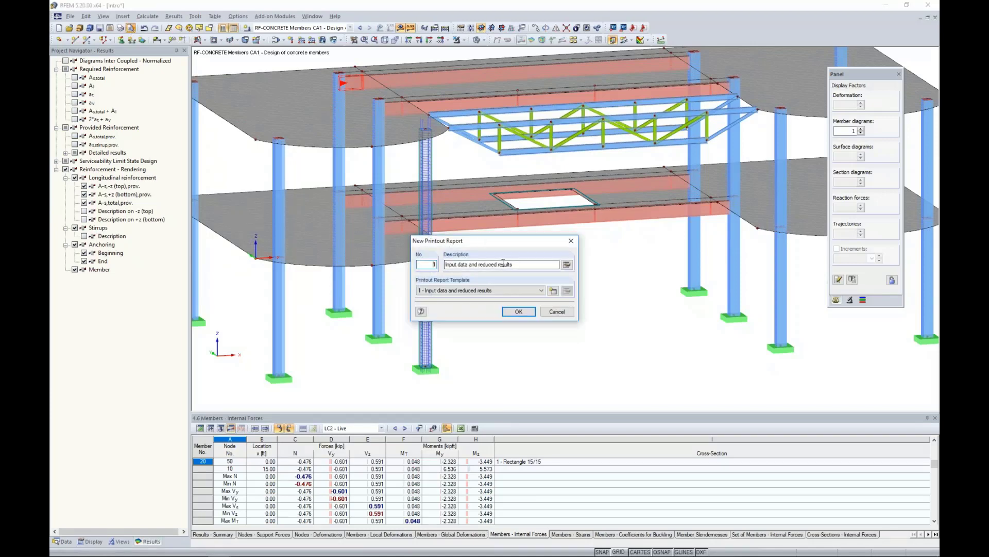
left_click(506, 290)
left_click(504, 298)
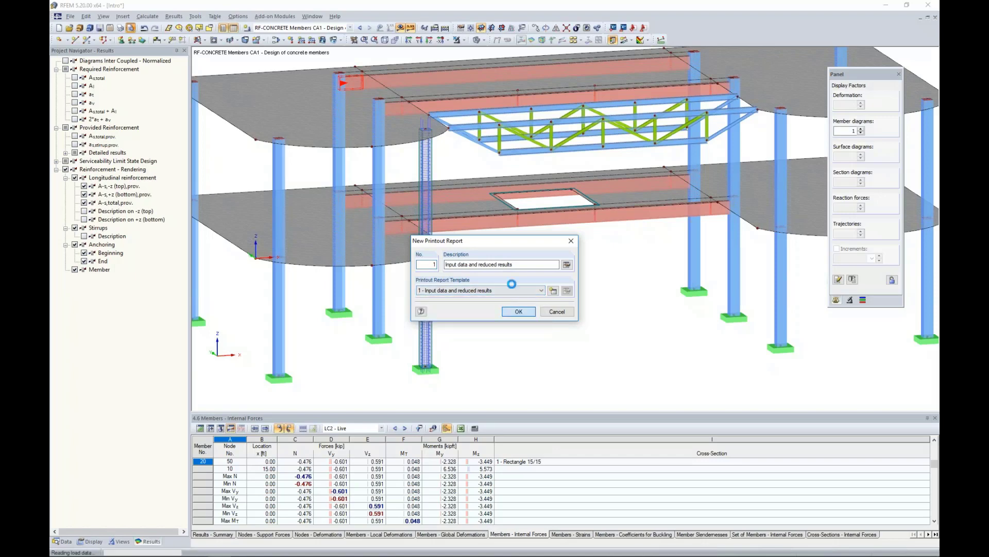
key("Return")
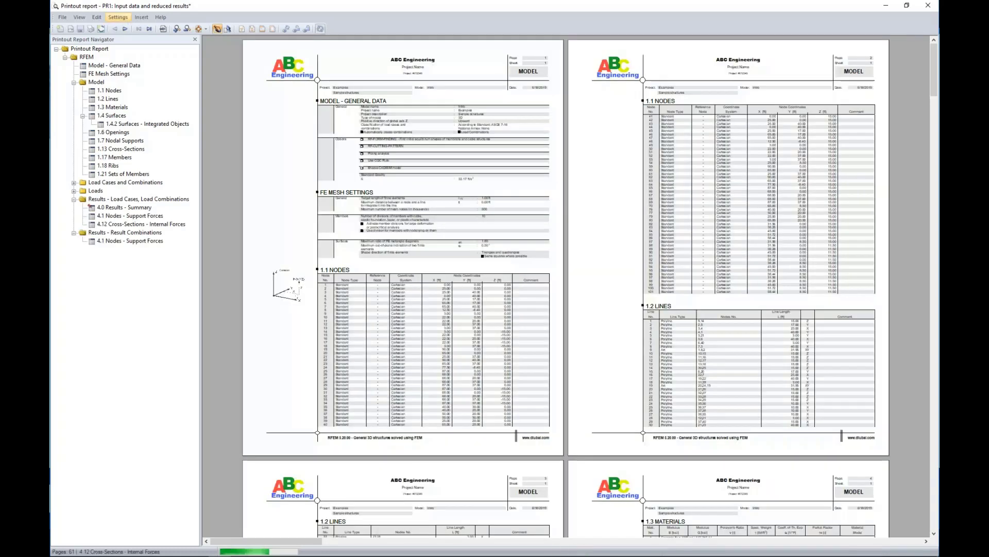
left_click(118, 17)
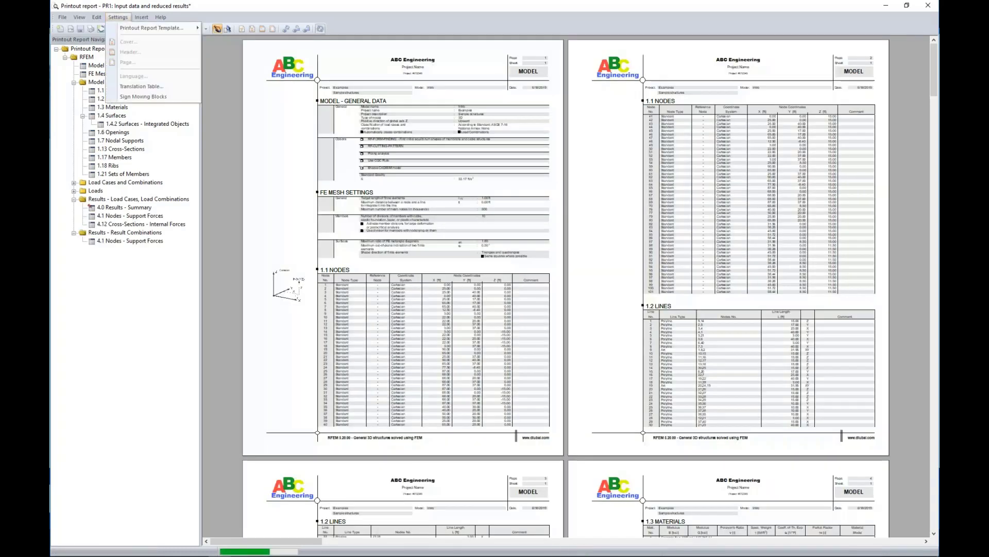
mouse_move(128, 28)
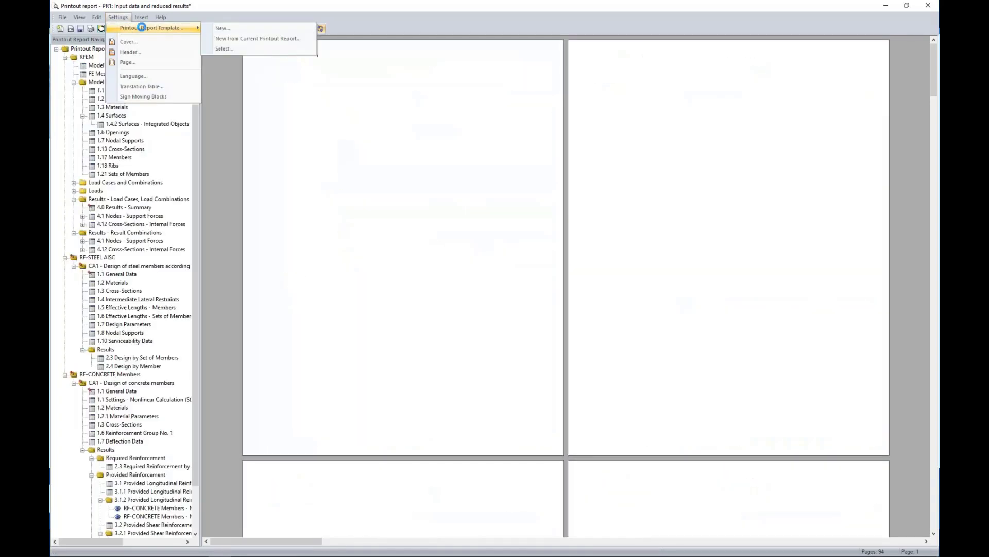
left_click(234, 79)
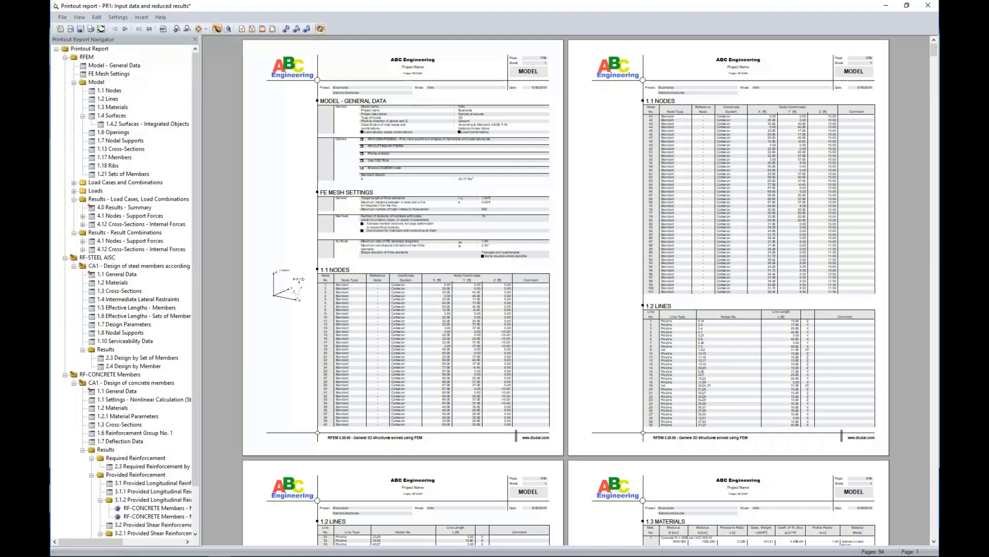
Step: Enlarge the report pages and review the general data, members, ribs, load cases and load combinations
left_click(352, 175)
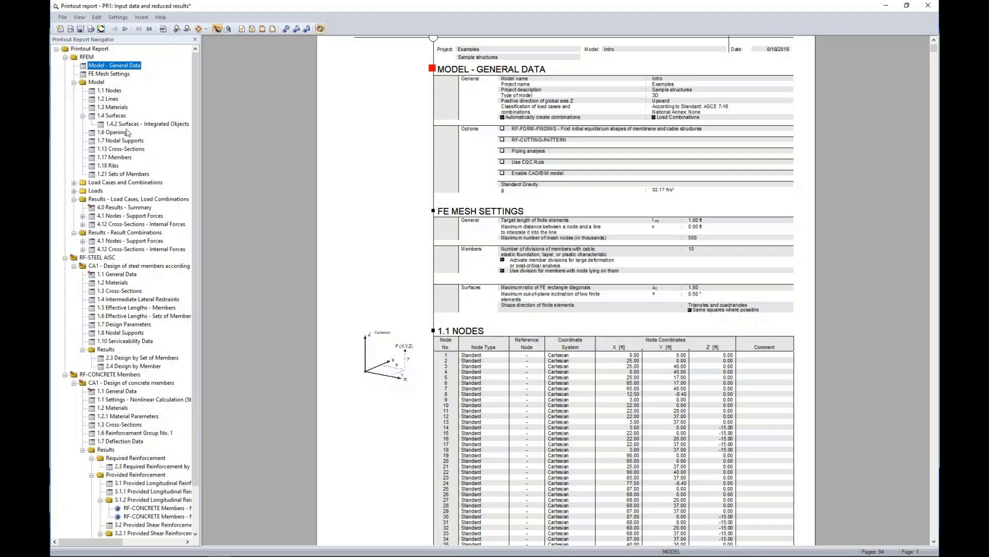
left_click(116, 157)
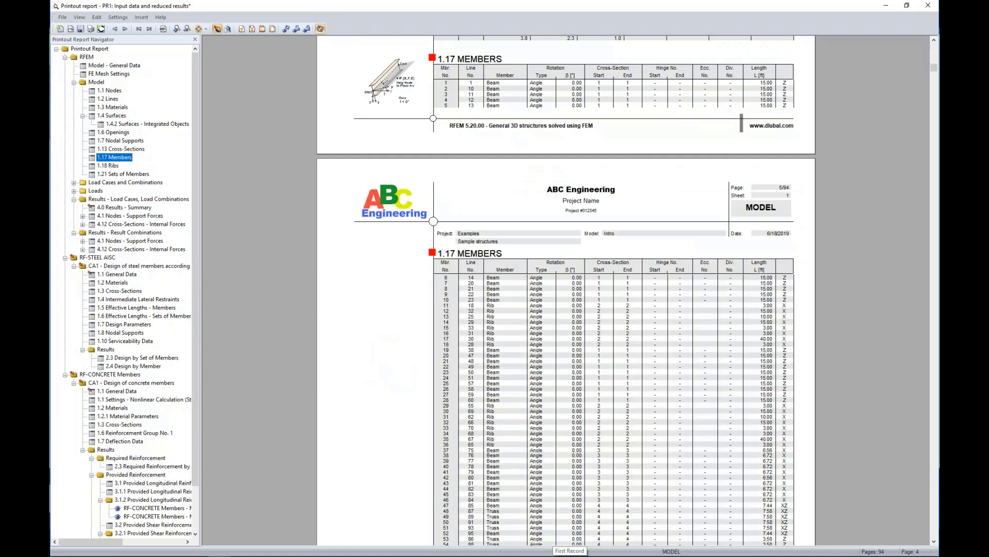
scroll(544, 395, "down", 10)
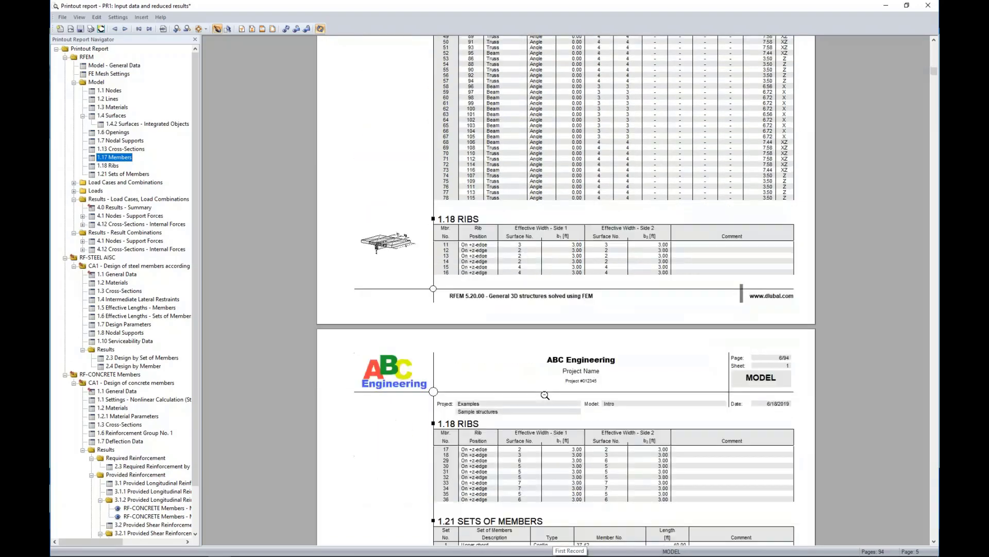
scroll(544, 396, "down", 8)
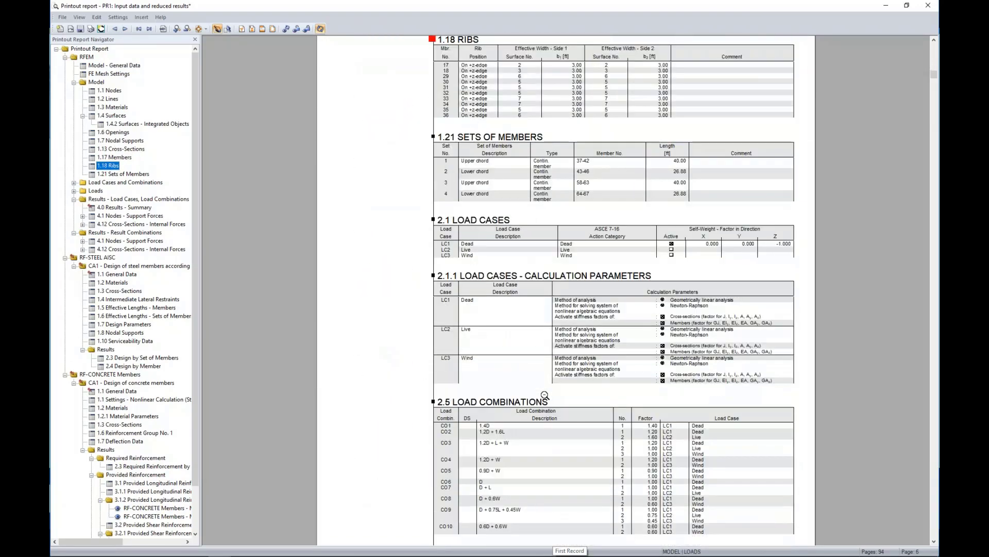
Step: Collapse the RF-STEEL AISC chapter and examine the provided longitudinal reinforcement drawings of members 2 and 20 under RF-CONCRETE Members
left_click(65, 257)
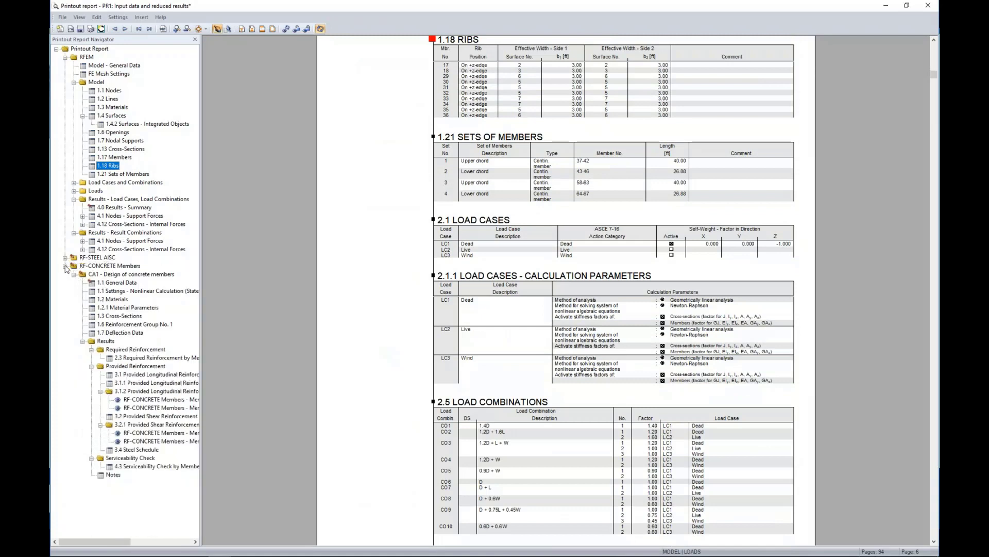
left_click(65, 266)
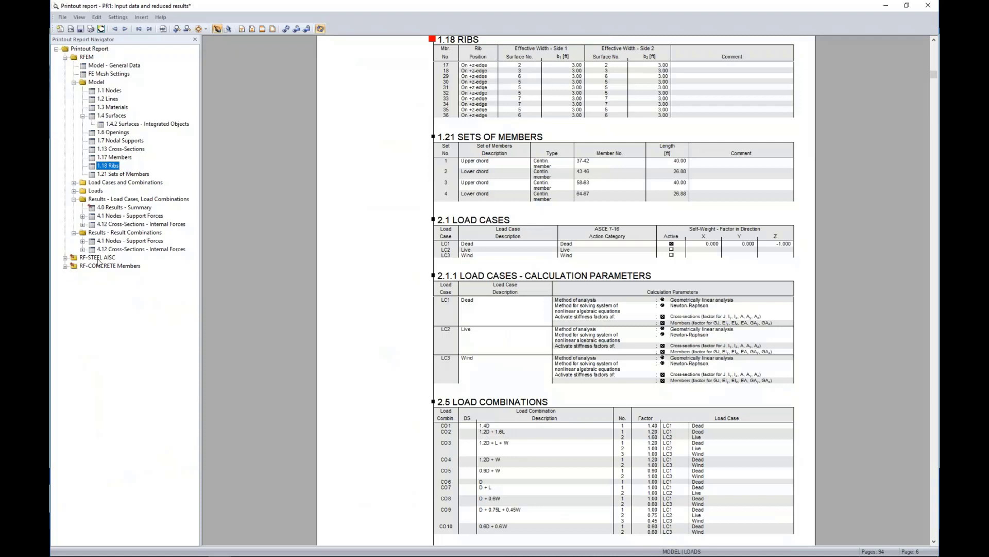
left_click(65, 266)
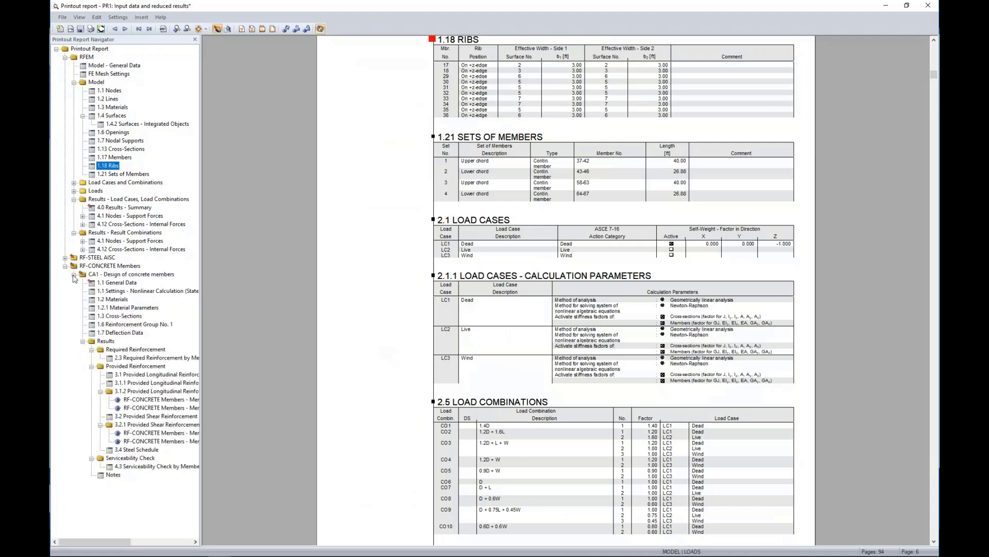
left_click(135, 399)
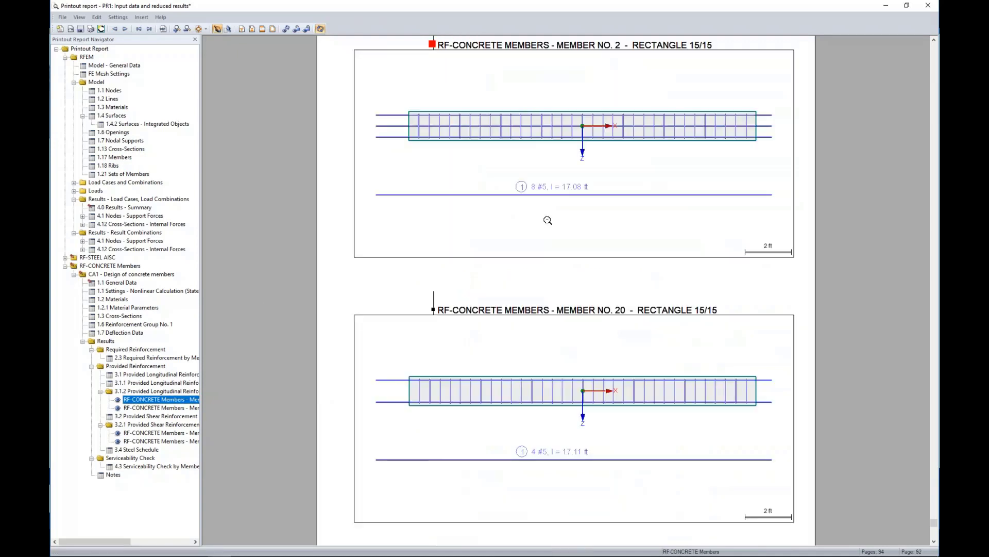
scroll(550, 286, "up", 1)
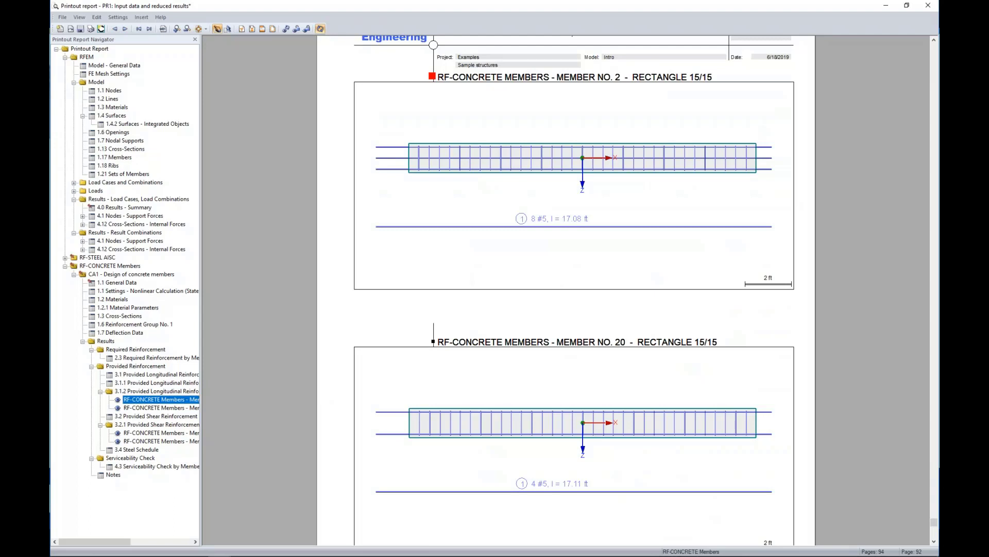
Step: Remove the 1.1 Nodes table from the printout report and confirm its deletion
left_click(110, 90)
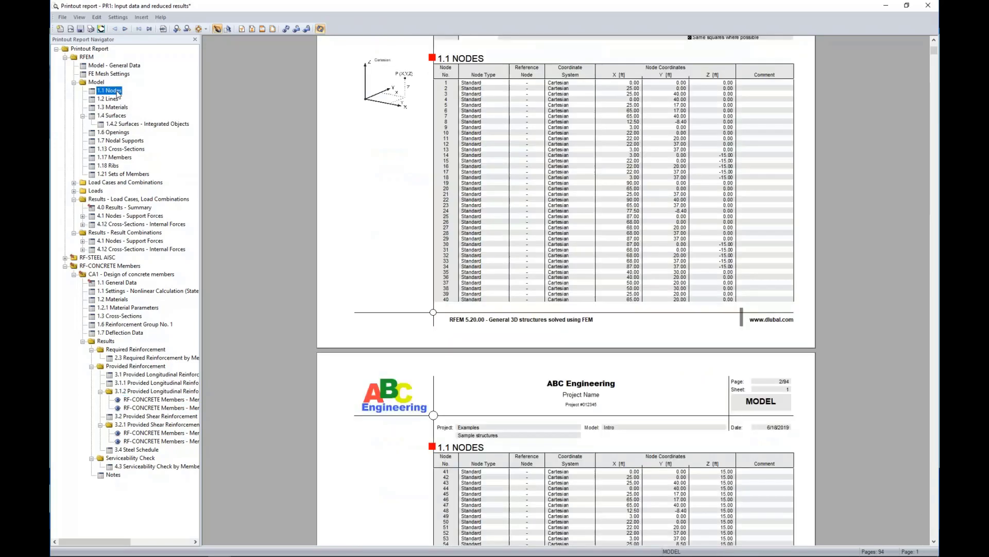
right_click(118, 94)
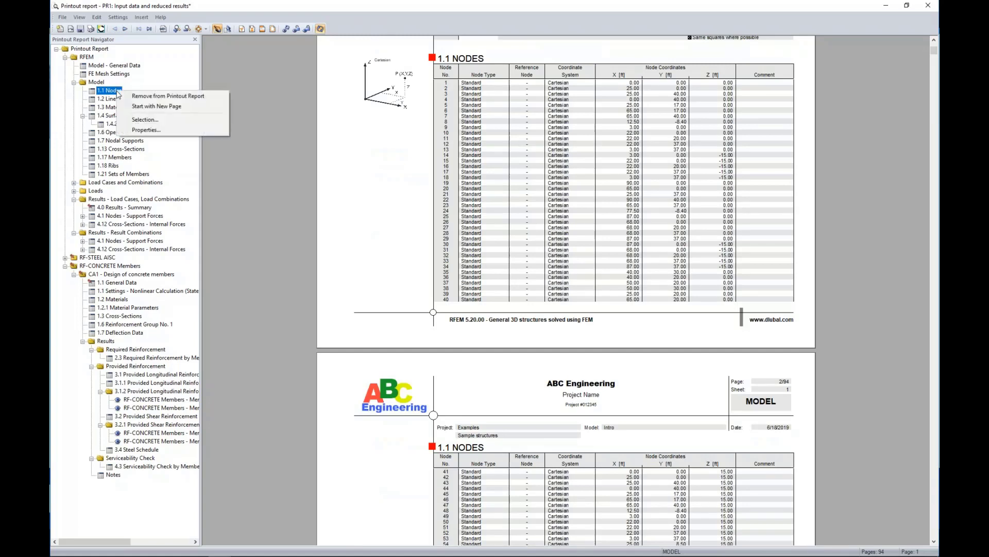
left_click(155, 96)
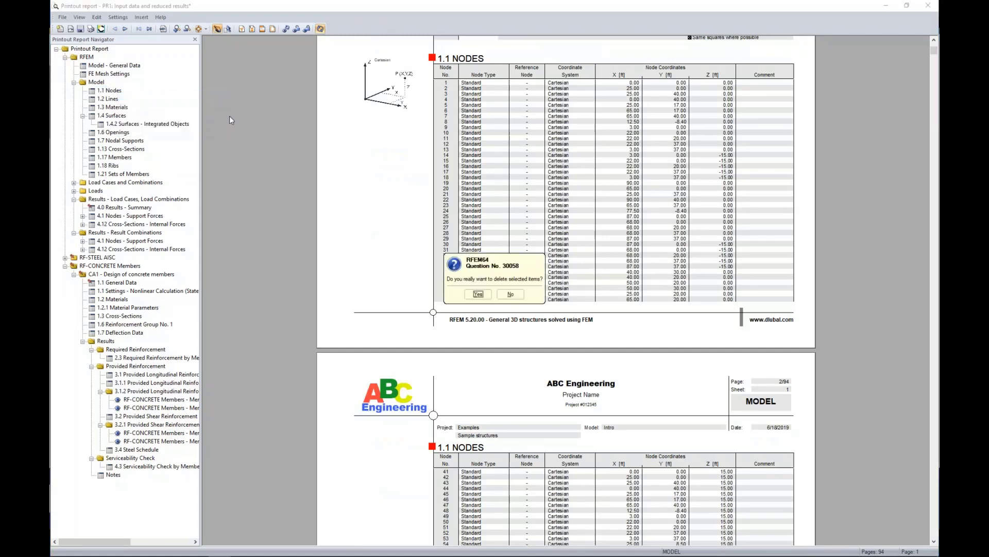
left_click(479, 295)
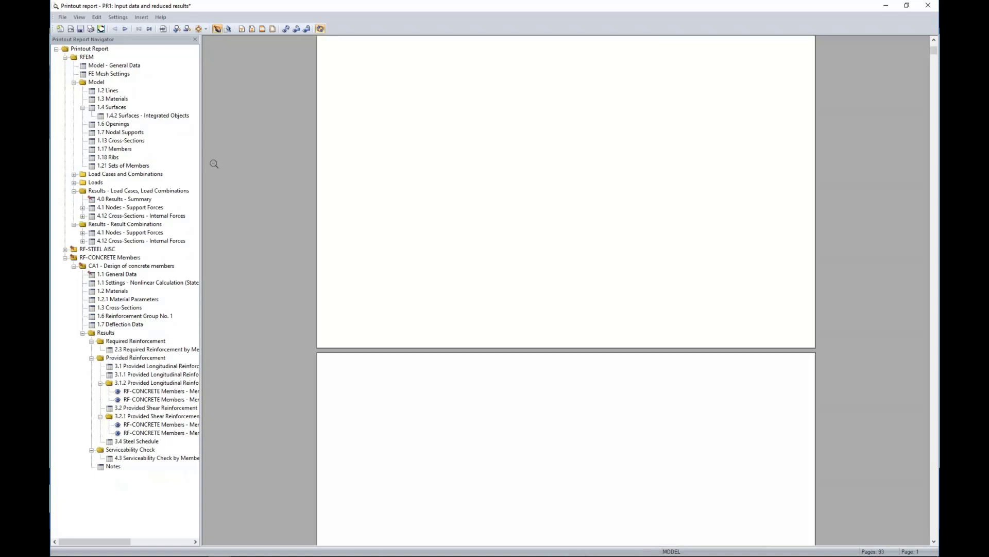
Step: Examine the RFEM model data tables in the printout report selection and close it without applying changes
left_click(122, 19)
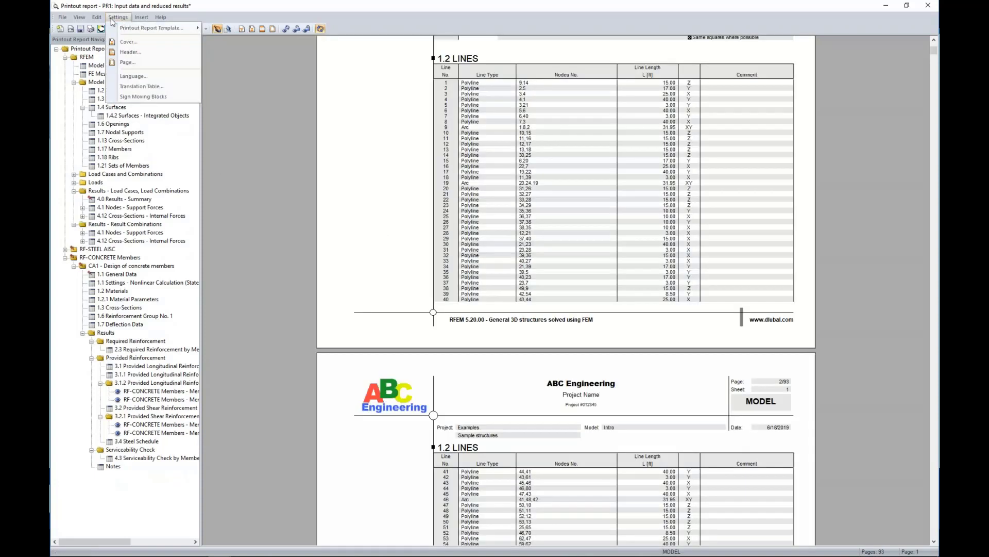
left_click(113, 28)
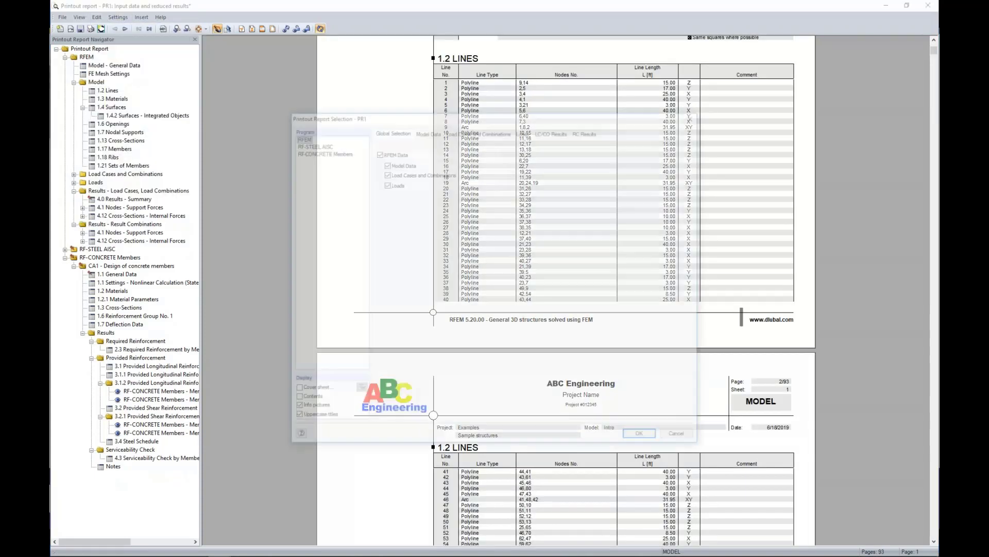
left_click(422, 130)
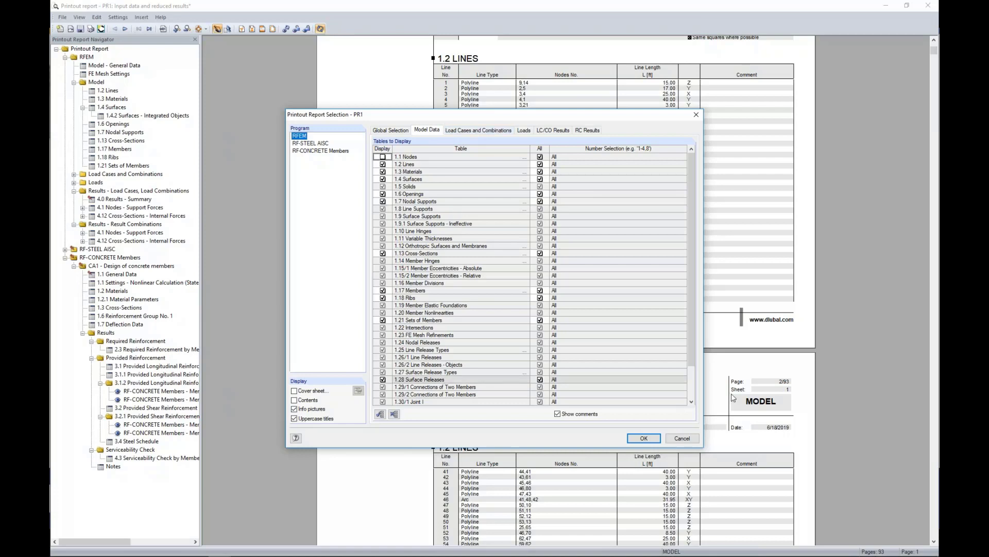
left_click(682, 438)
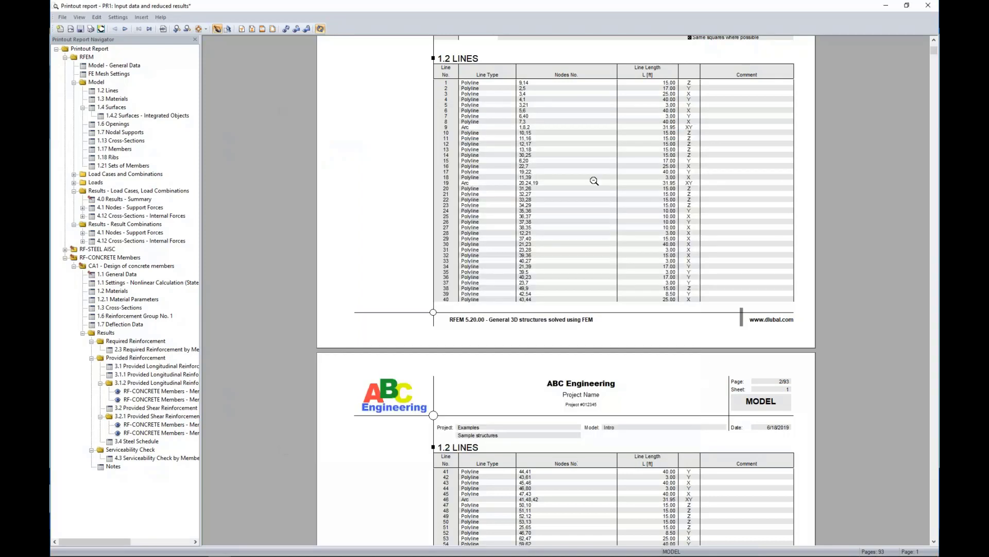
scroll(547, 254, "down", 2)
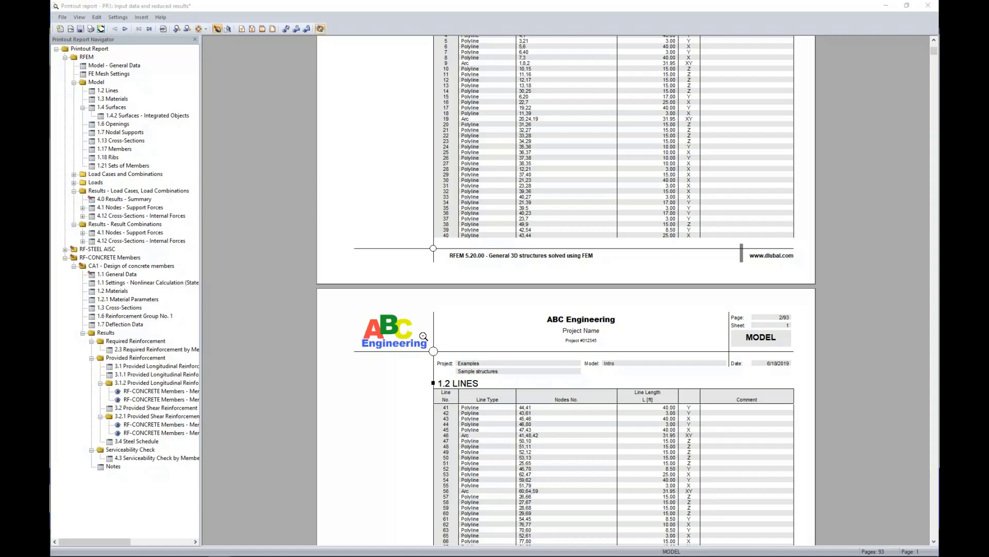
key("super+Tab")
left_click(499, 182)
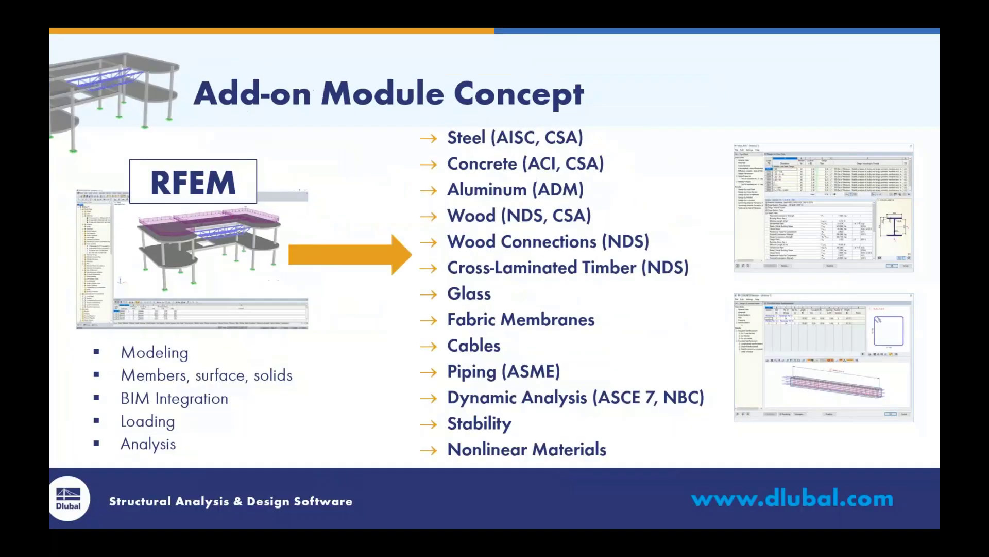
key("Right")
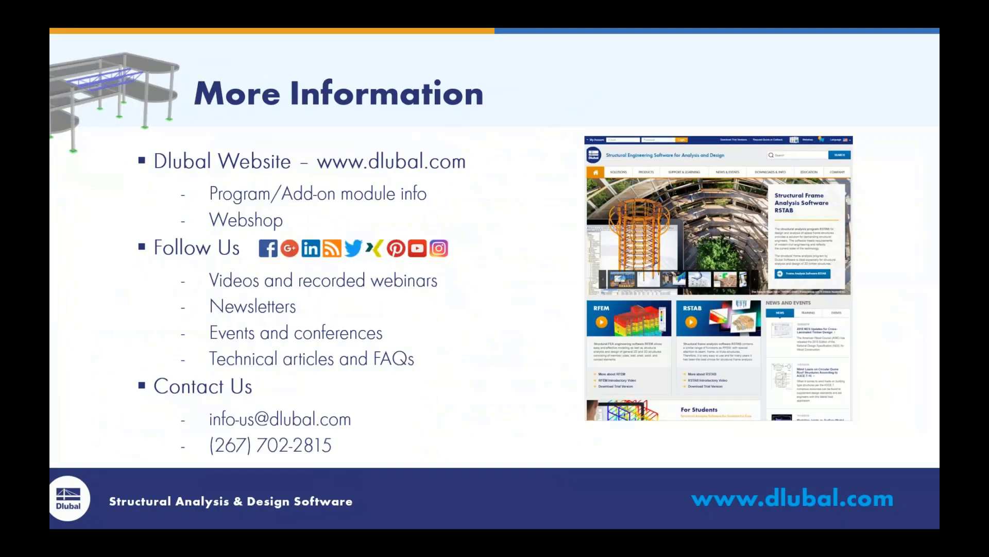